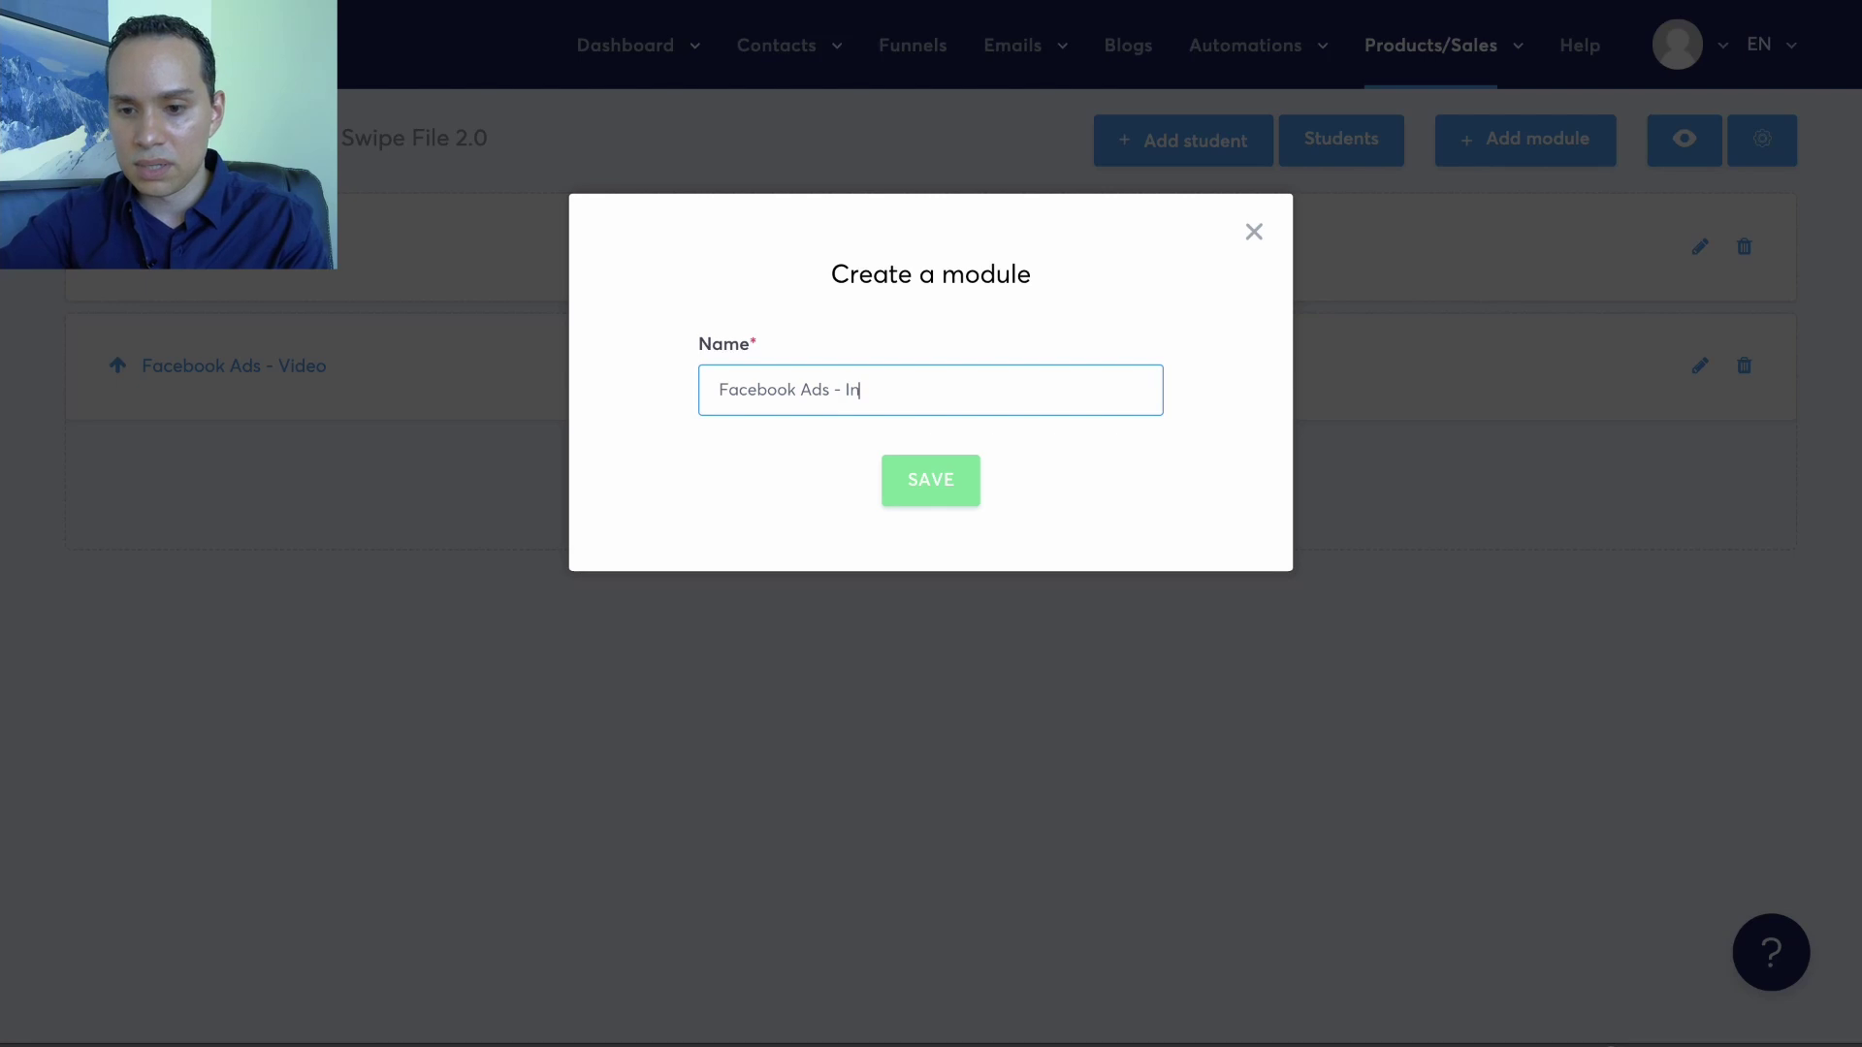
Finish naming the new module "Facebook Ads - Instagram" and save it.
{"action": "type", "text": "stagram"}
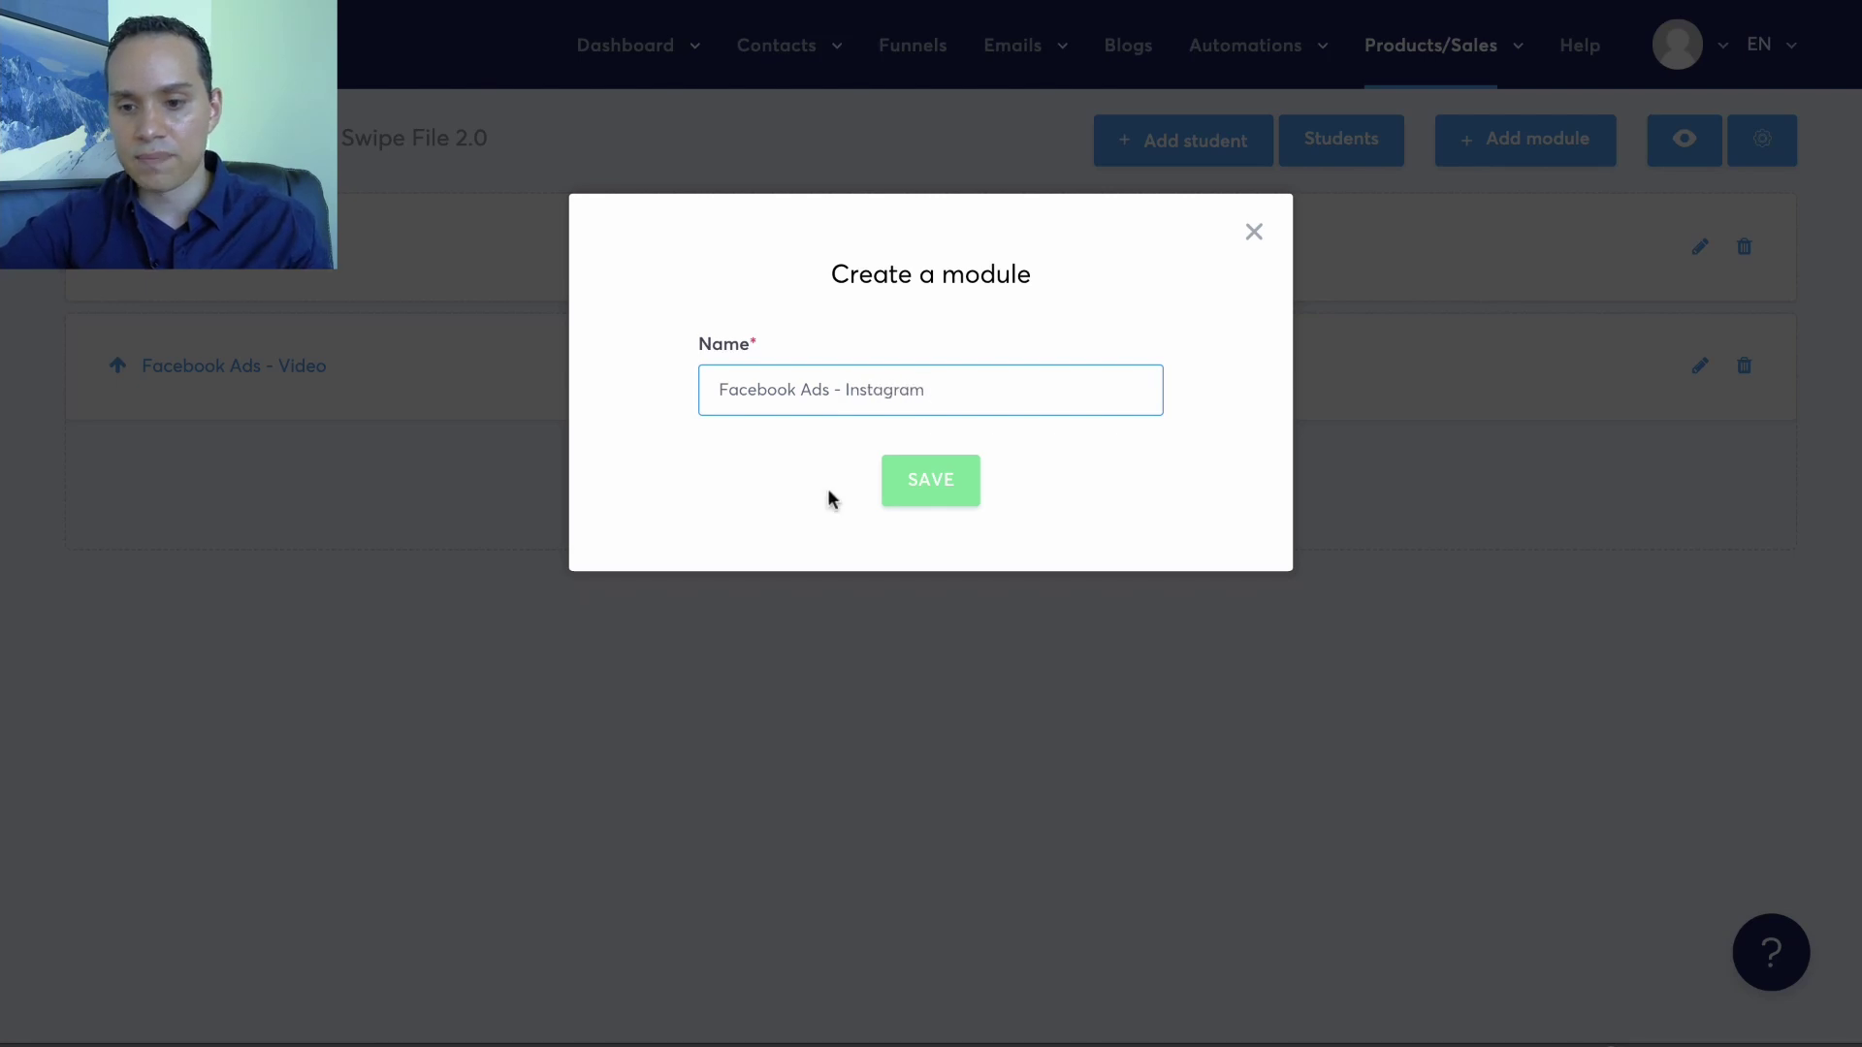
{"action": "left_click", "coordinate": [933, 475]}
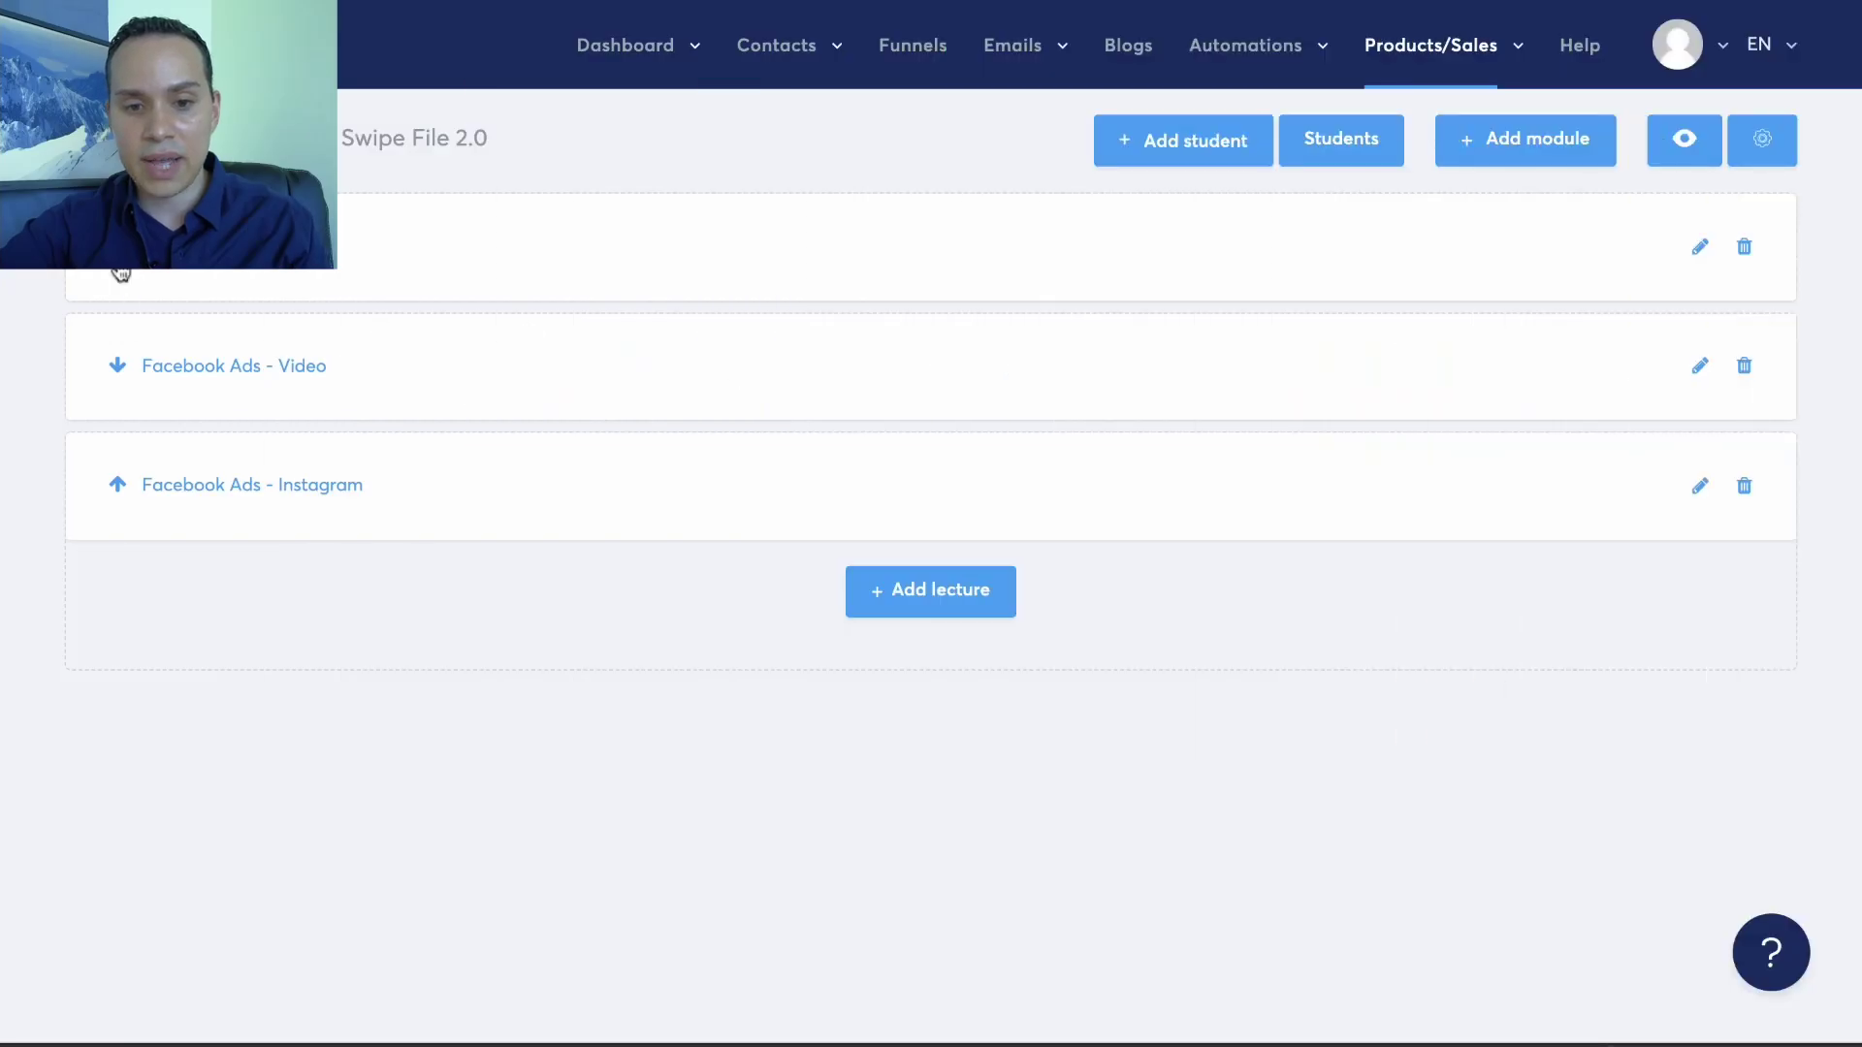
Create a lecture named "Intro" in the first module with a delay of 0 and the video page template.
{"action": "left_click", "coordinate": [121, 272]}
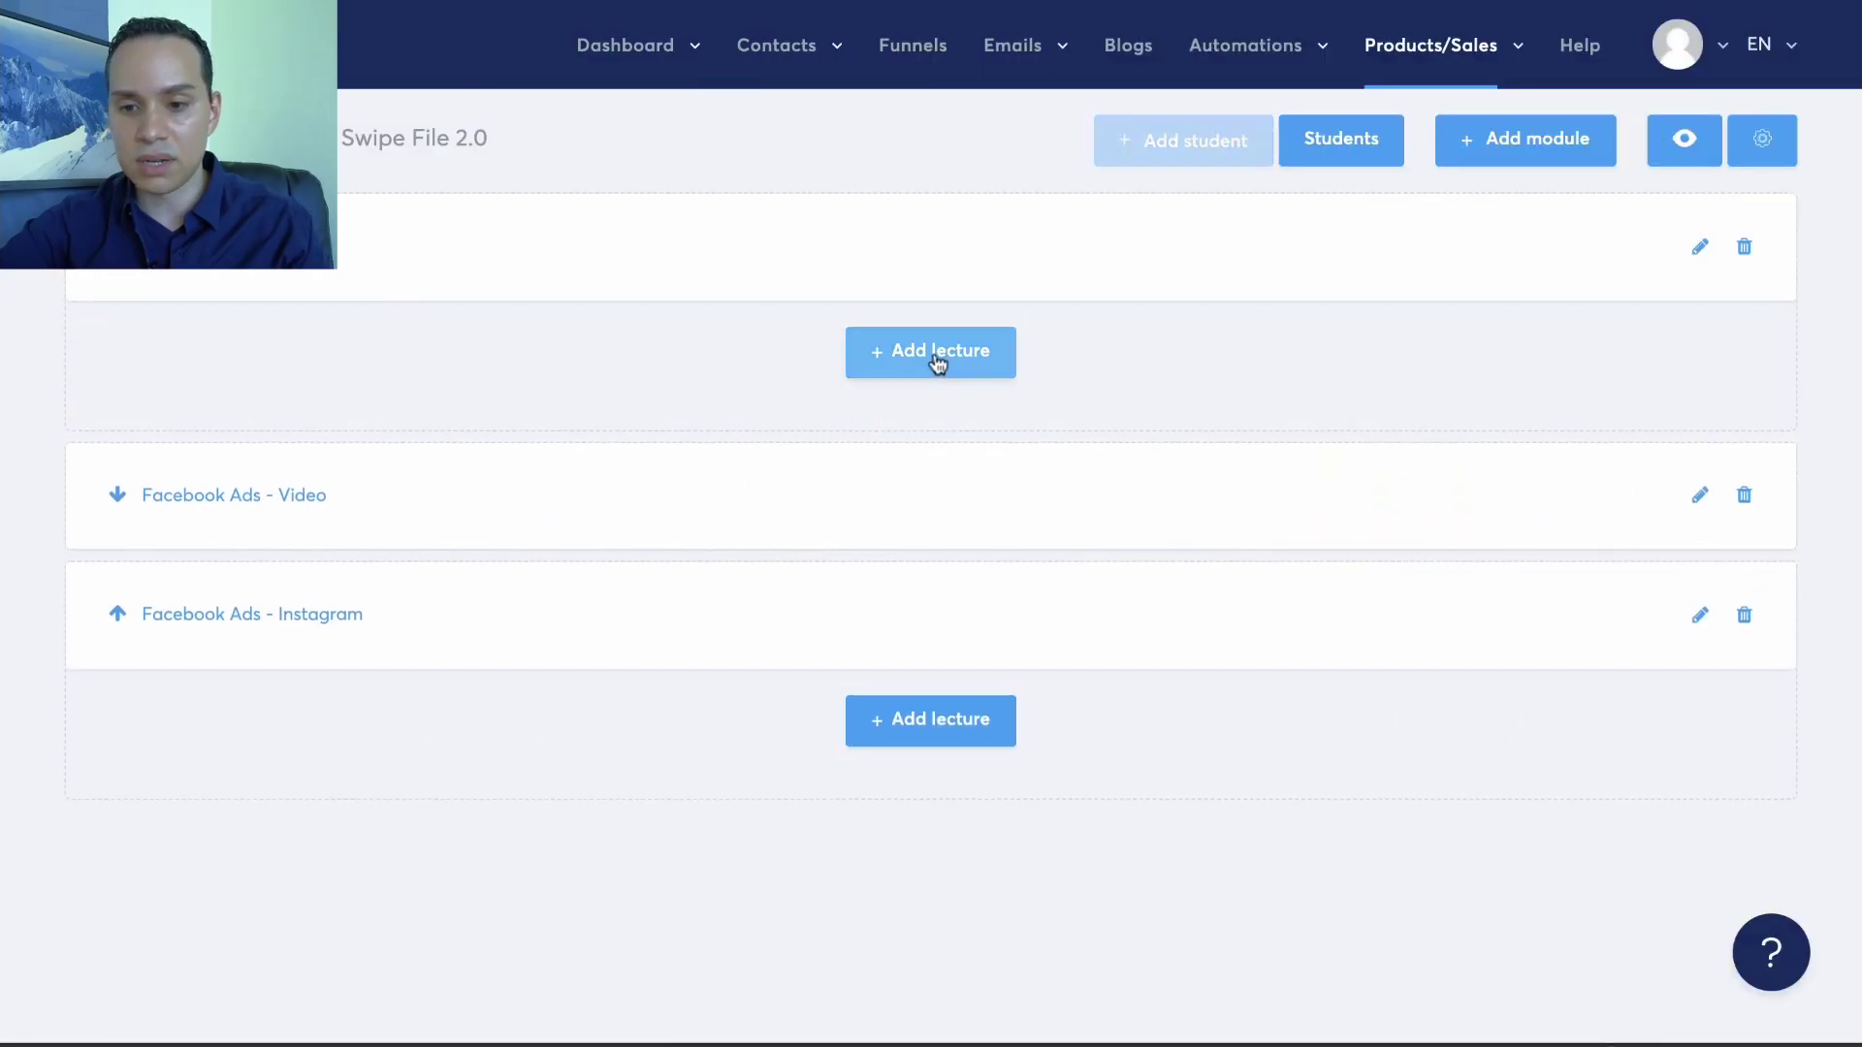
{"action": "left_click", "coordinate": [937, 355]}
{"action": "mouse_move", "coordinate": [809, 735]}
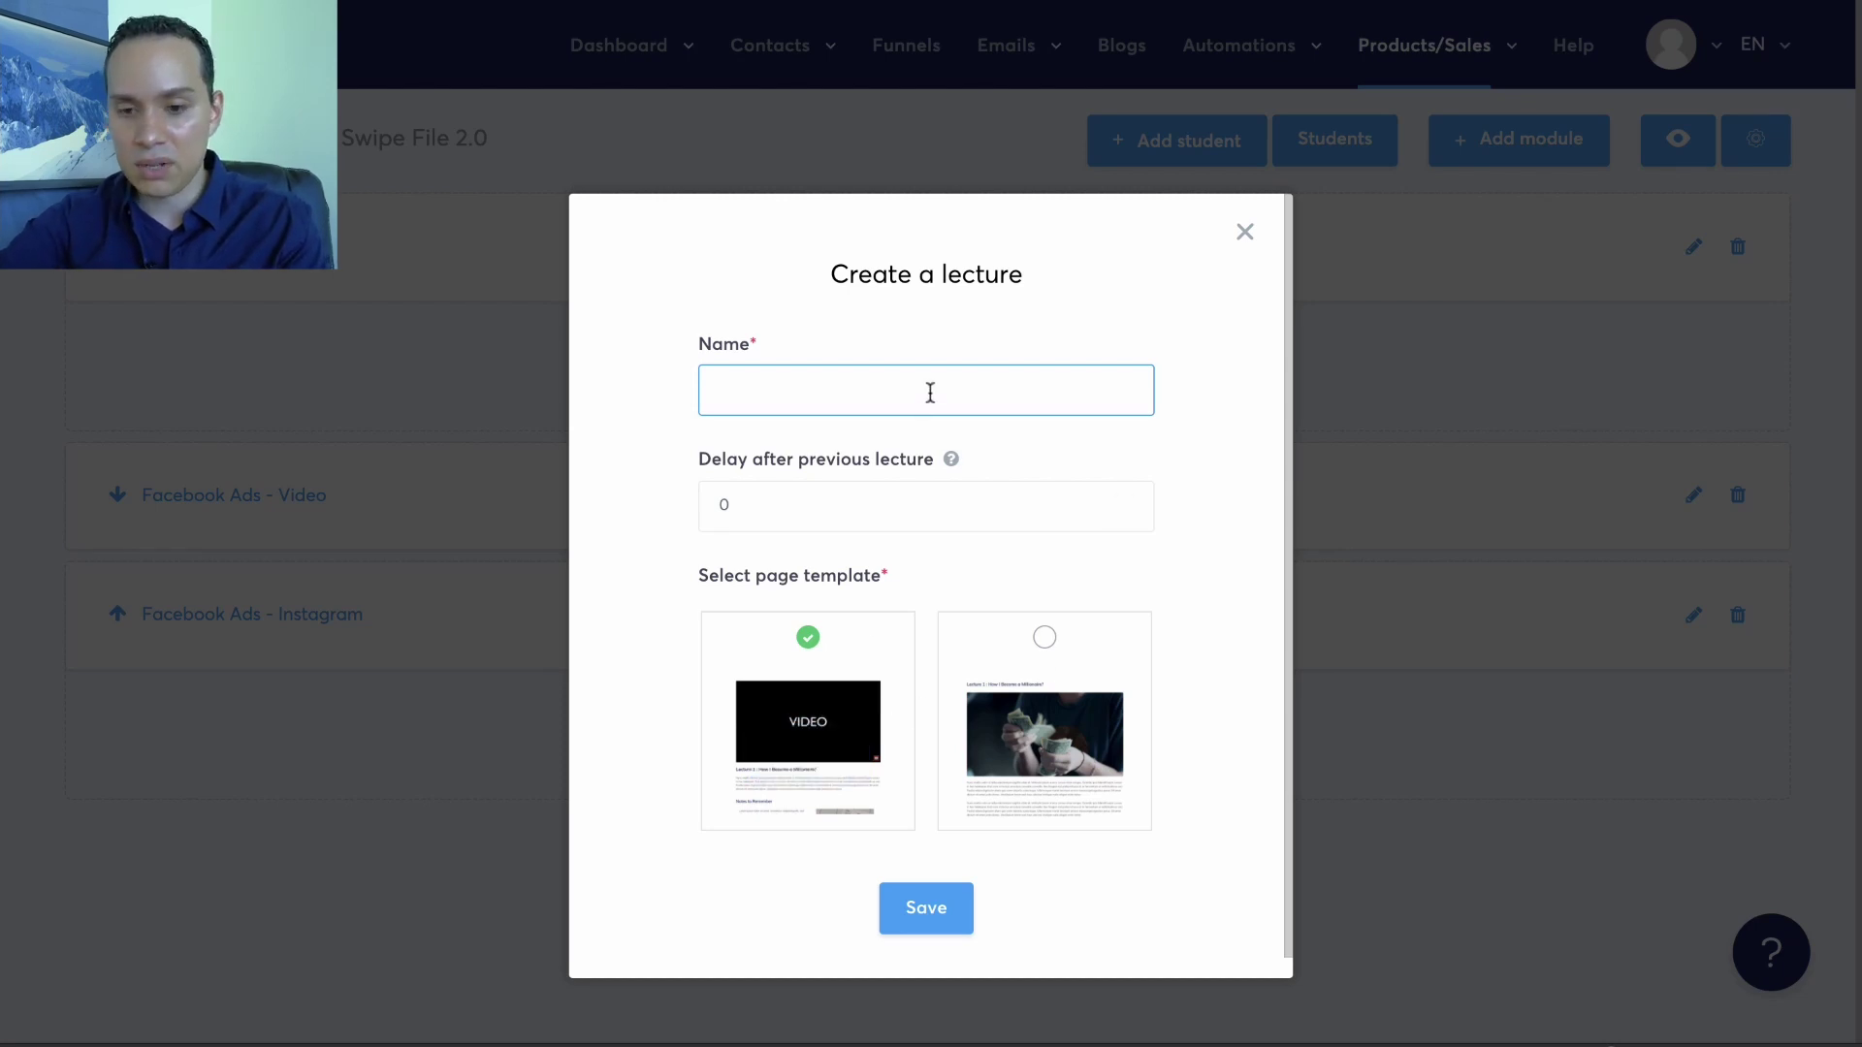
{"action": "key", "text": "BackSpace"}
{"action": "type", "text": "ro"}
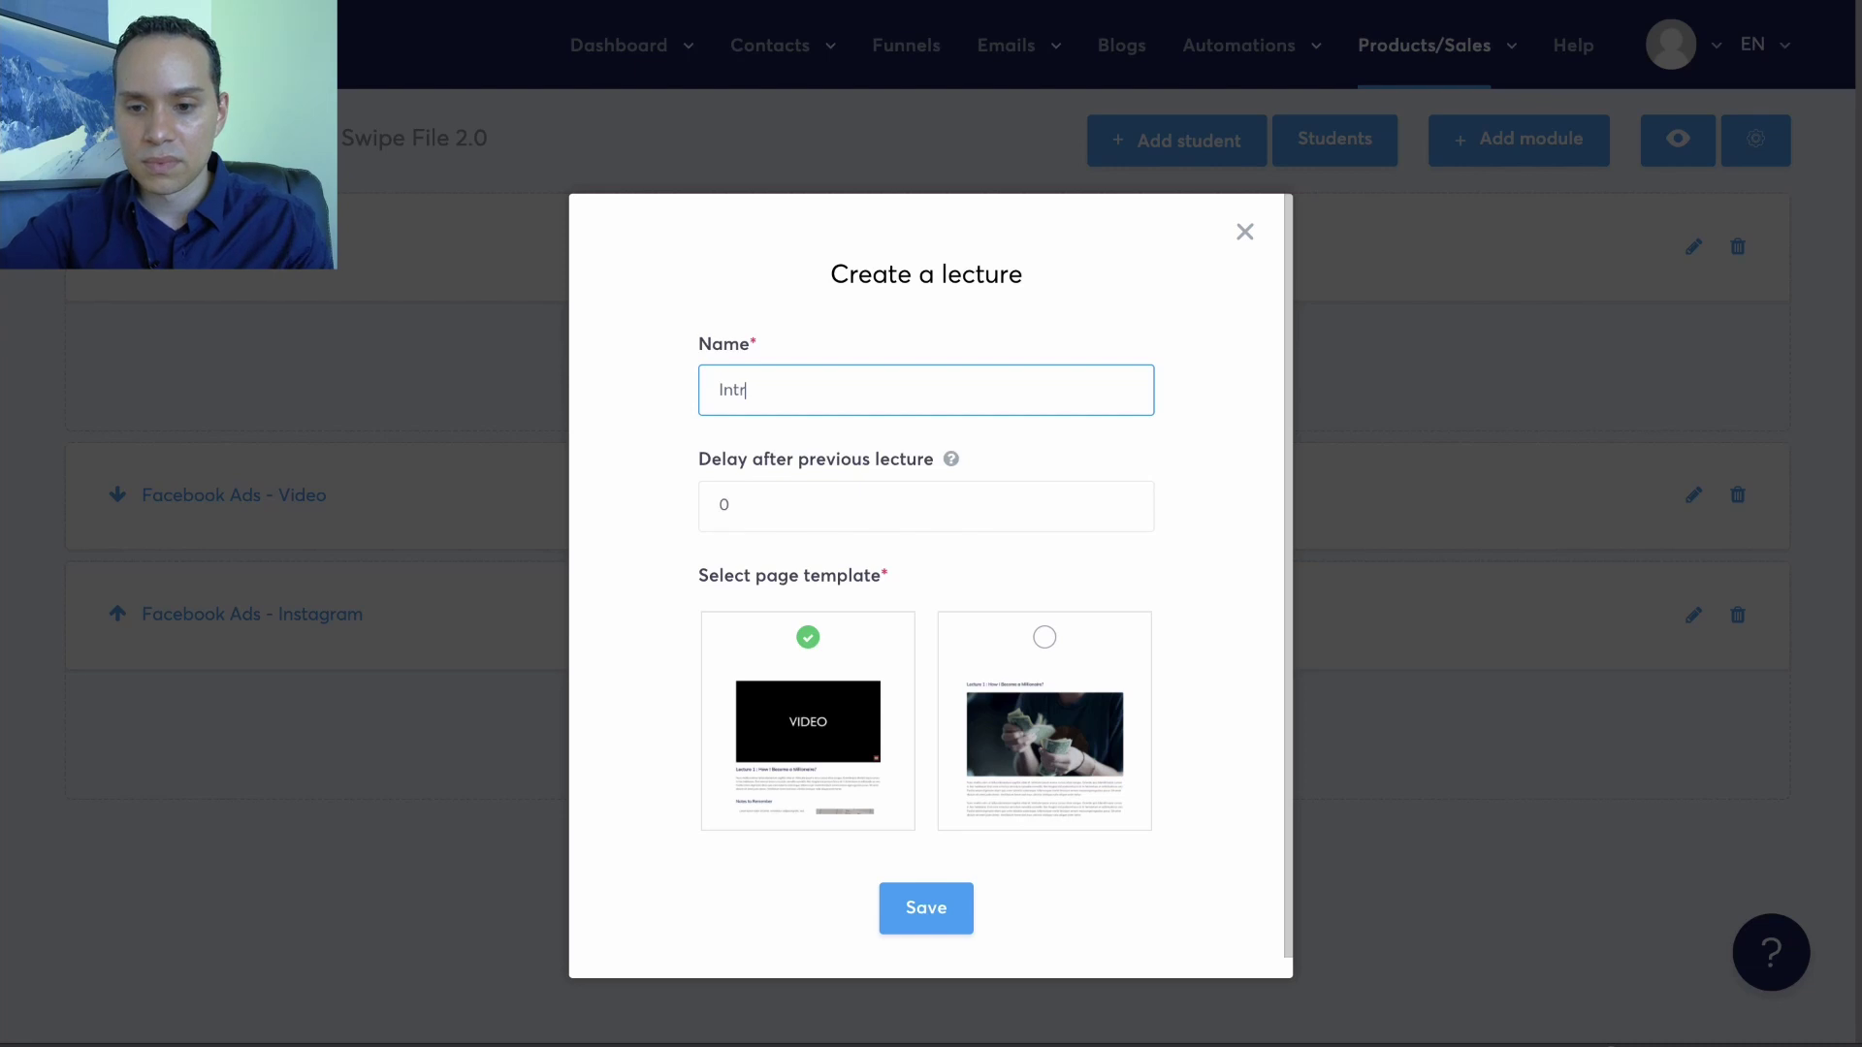
{"action": "left_click", "coordinate": [873, 505]}
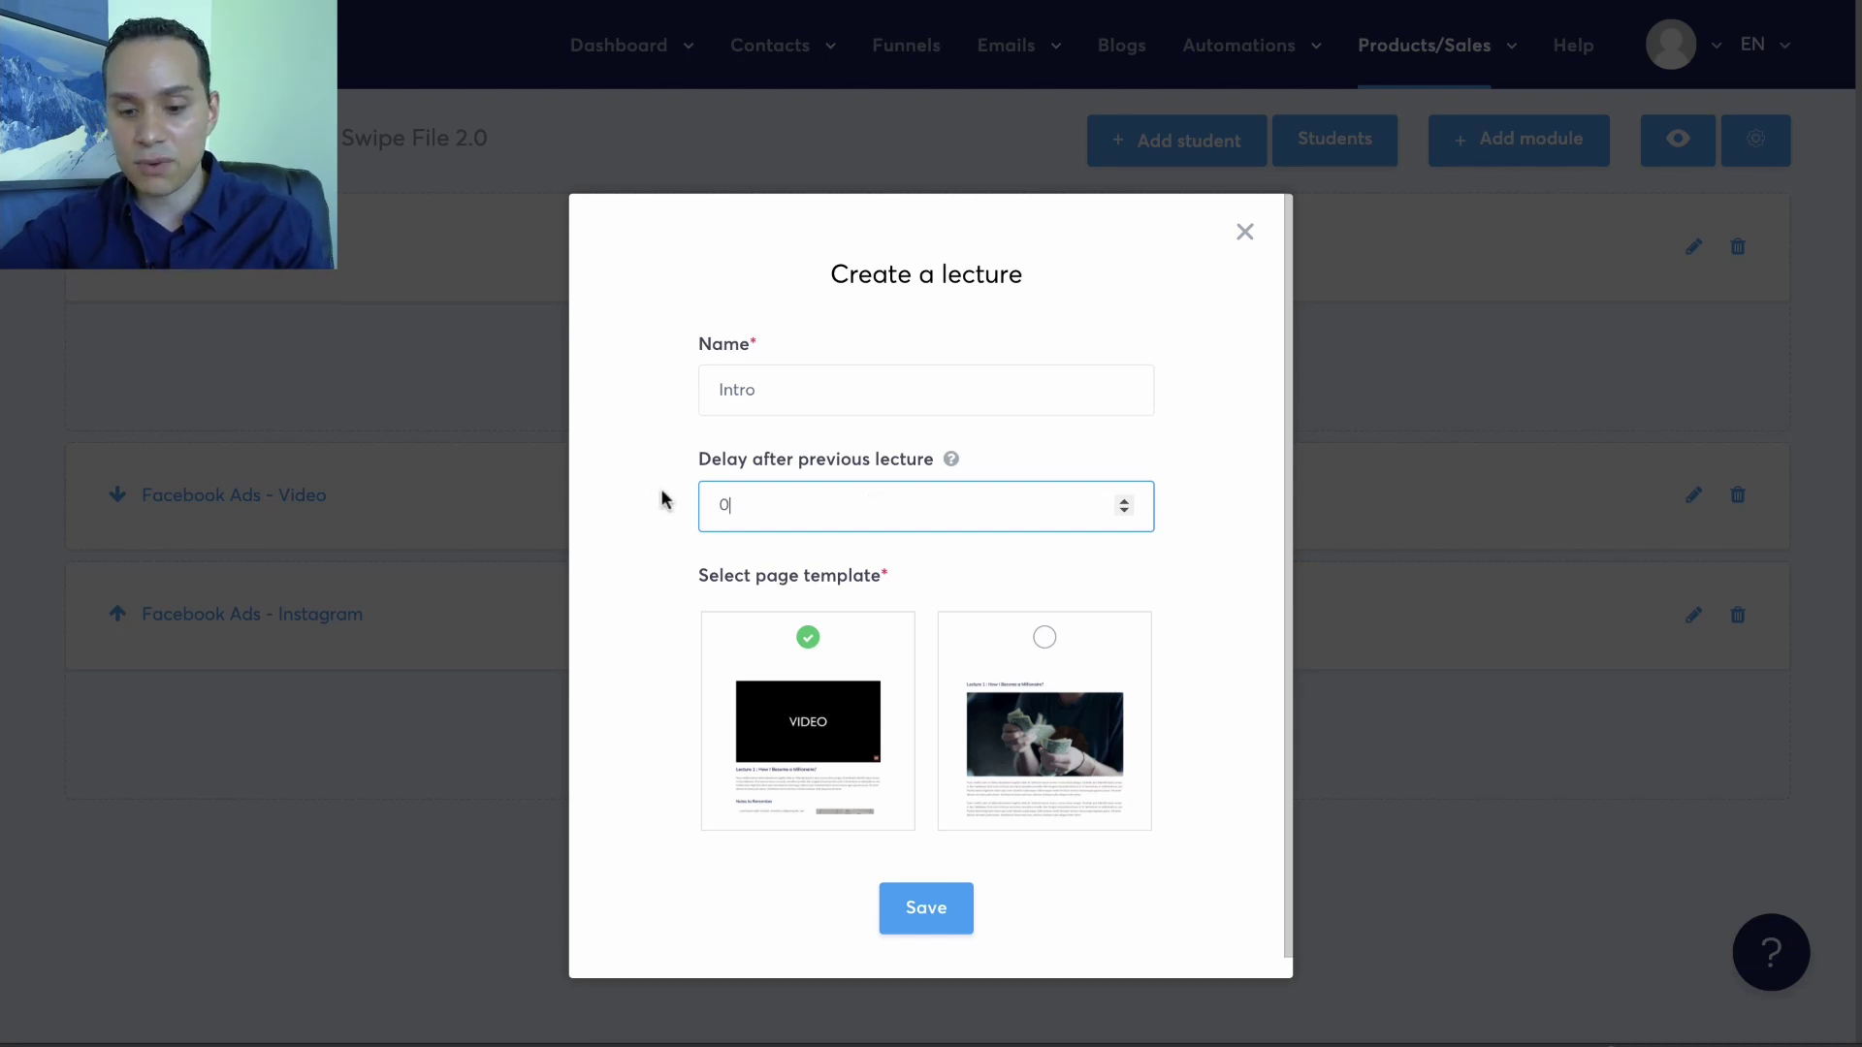
{"action": "type", "text": "1"}
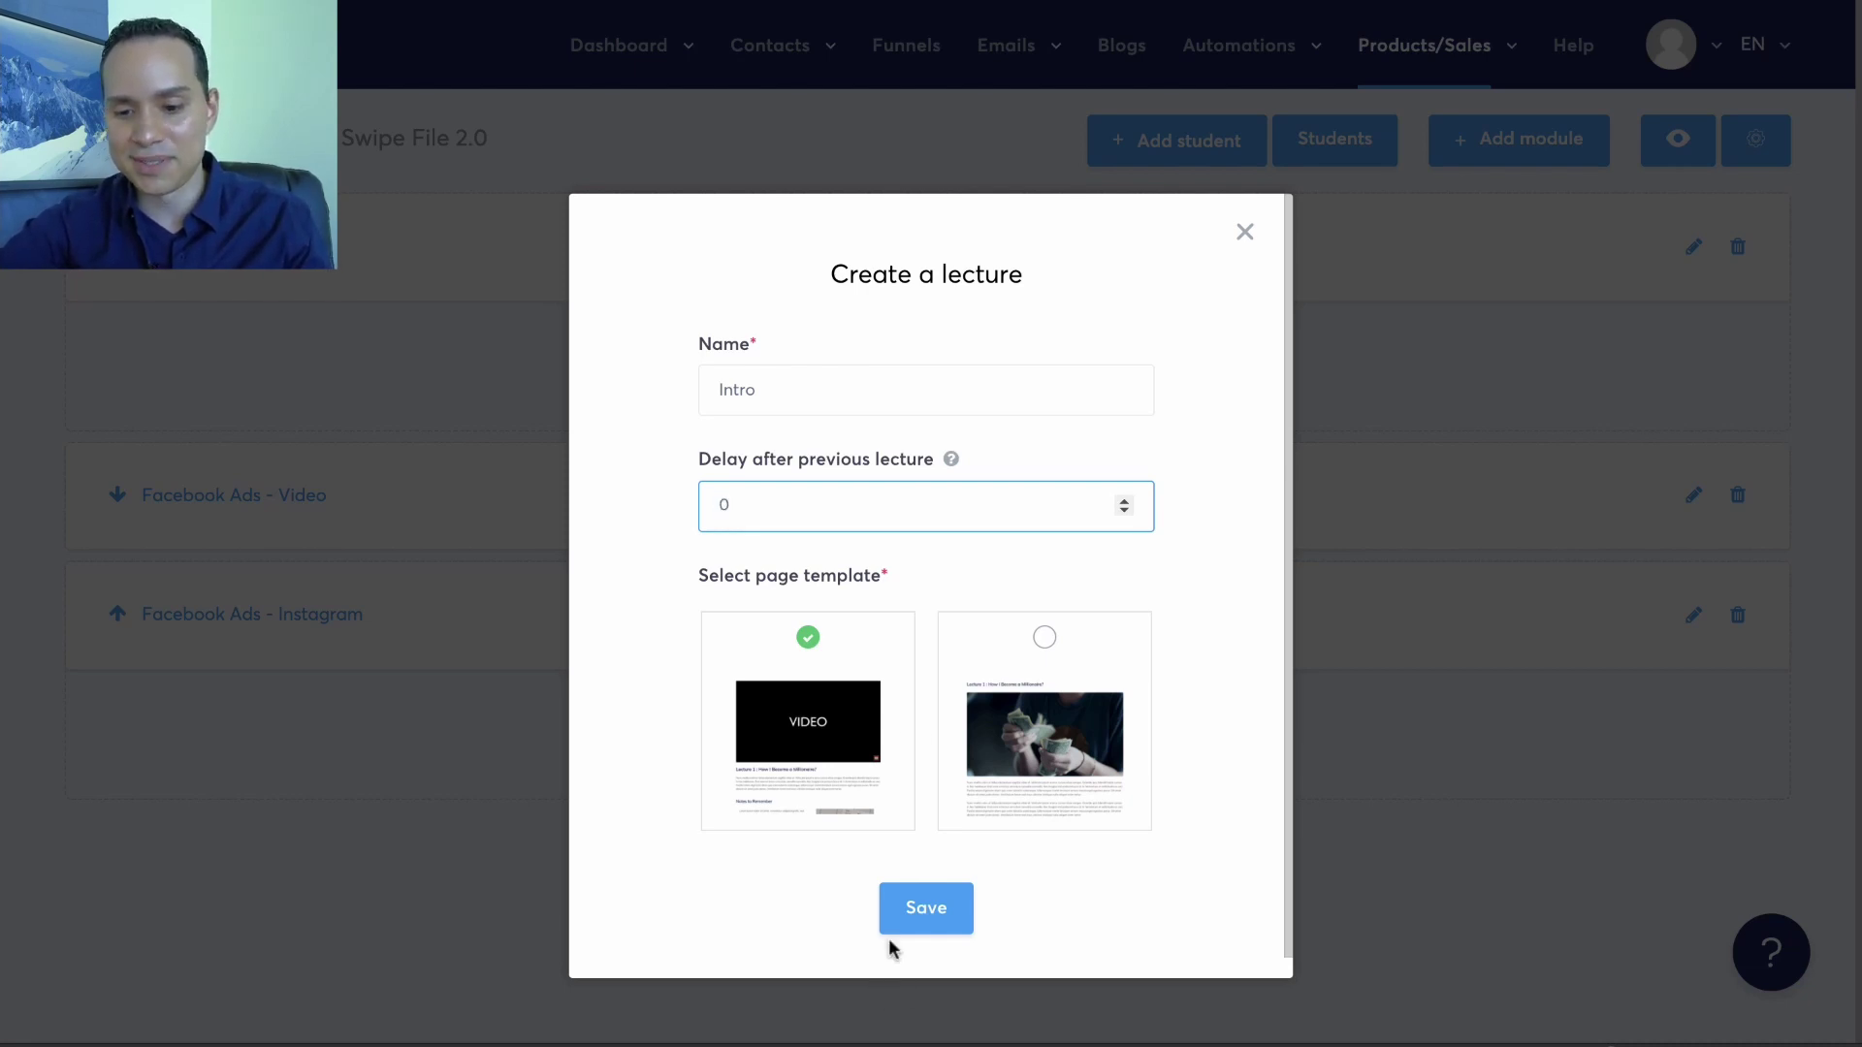
{"action": "left_click", "coordinate": [923, 918]}
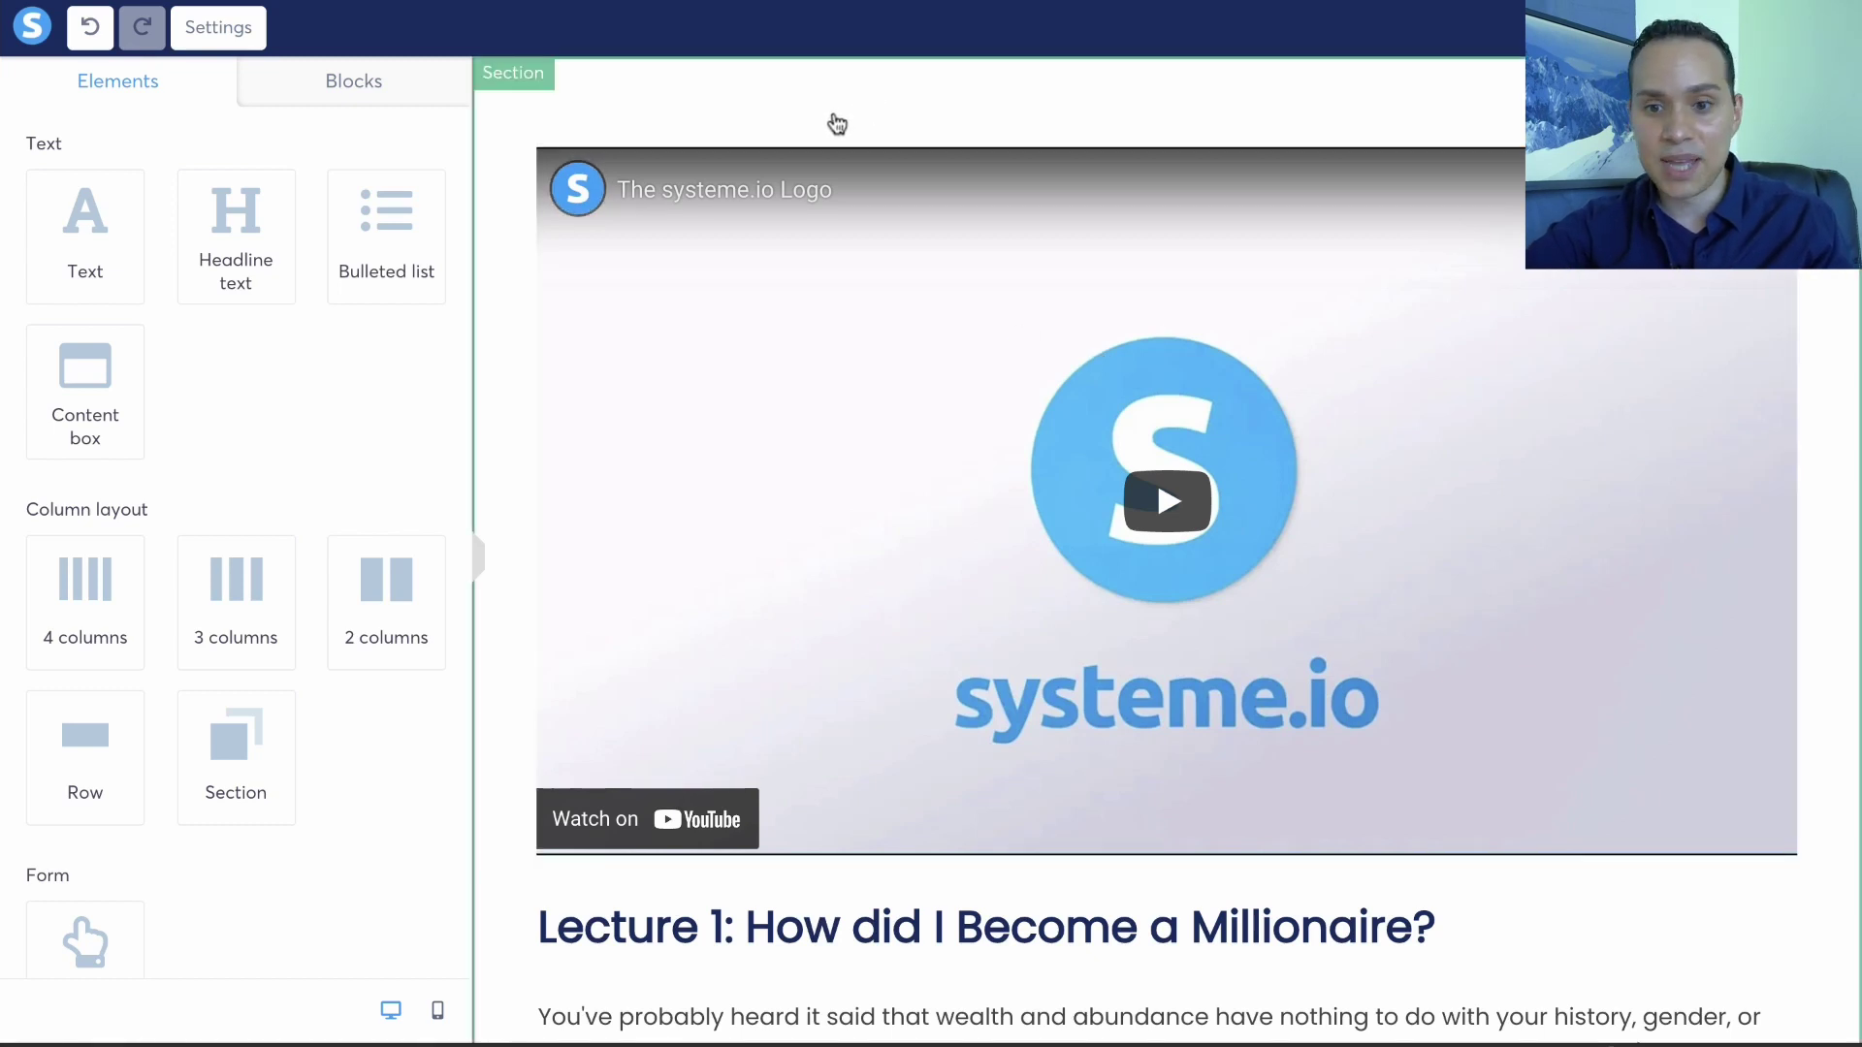
Look over the lecture page, set its video element to the Upload file type and view the video upload dialog without uploading.
{"action": "scroll", "coordinate": [837, 124], "scroll_direction": "down", "scroll_amount": 12}
{"action": "scroll", "coordinate": [837, 474], "scroll_direction": "down", "scroll_amount": 6}
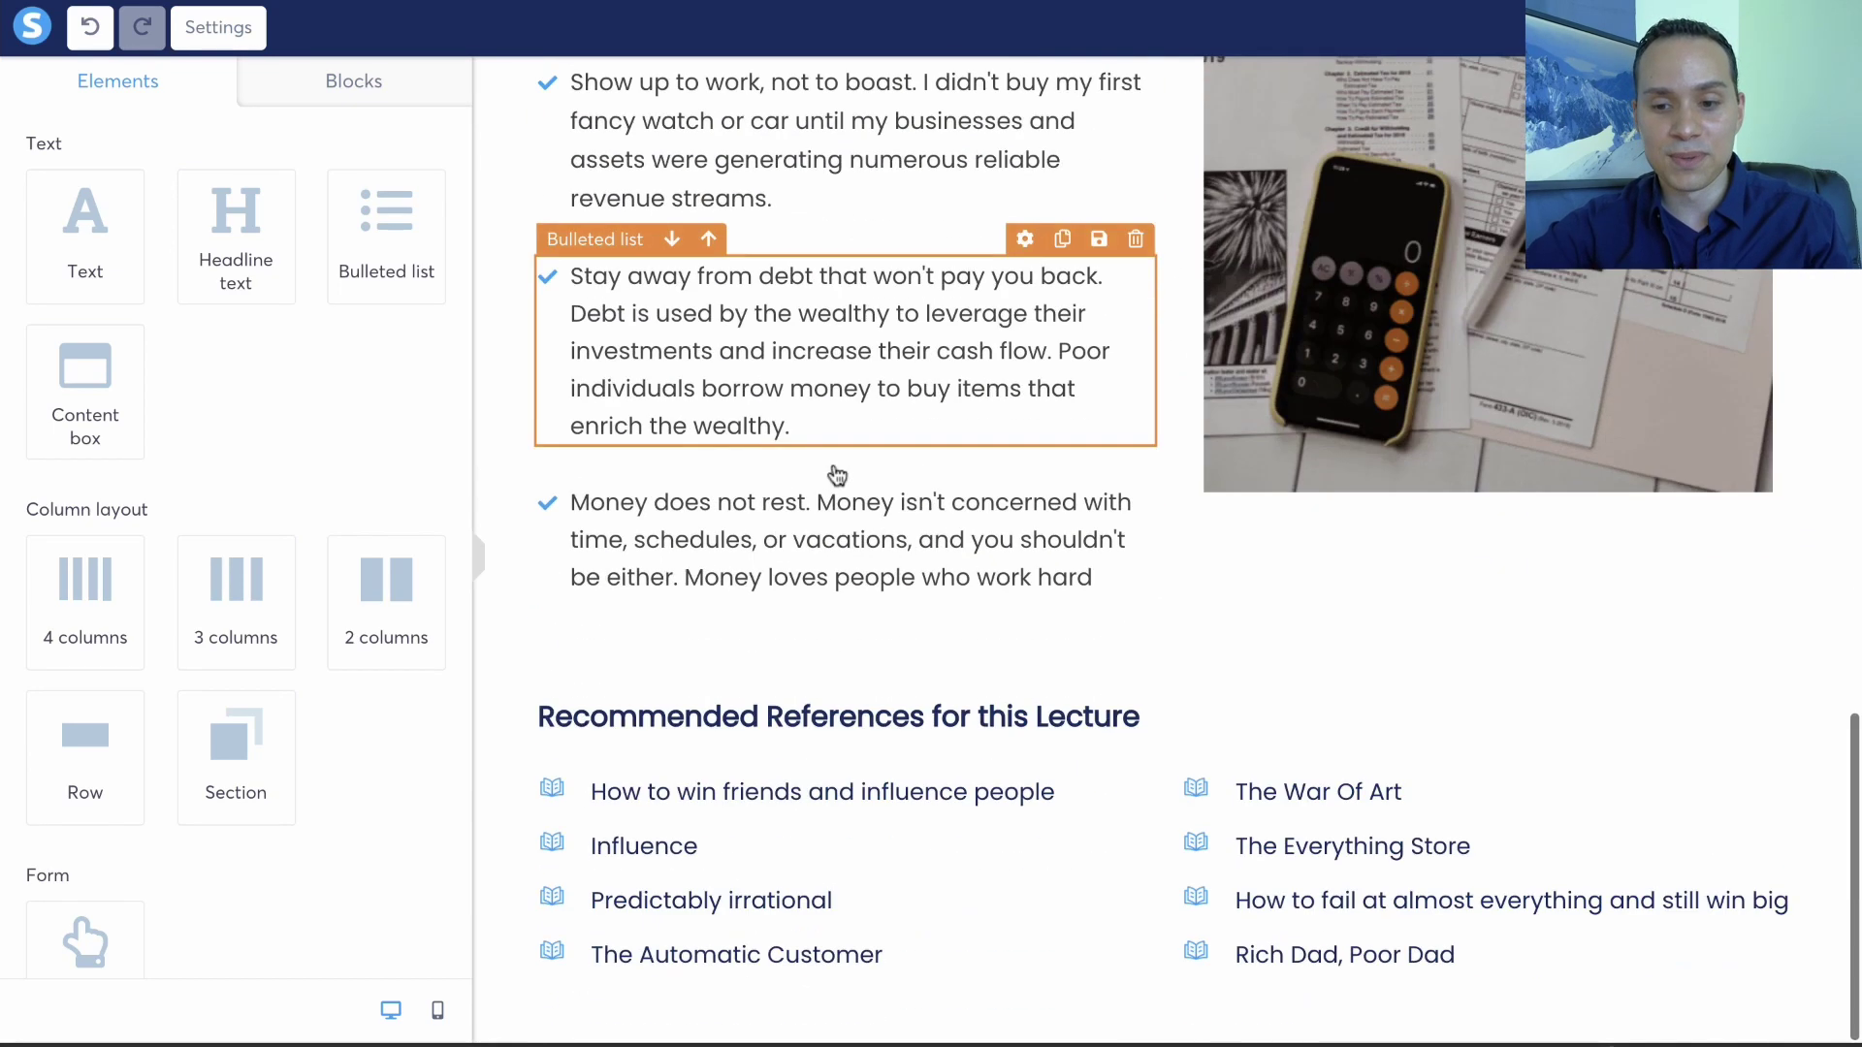
{"action": "scroll", "coordinate": [837, 474], "scroll_direction": "up", "scroll_amount": 10}
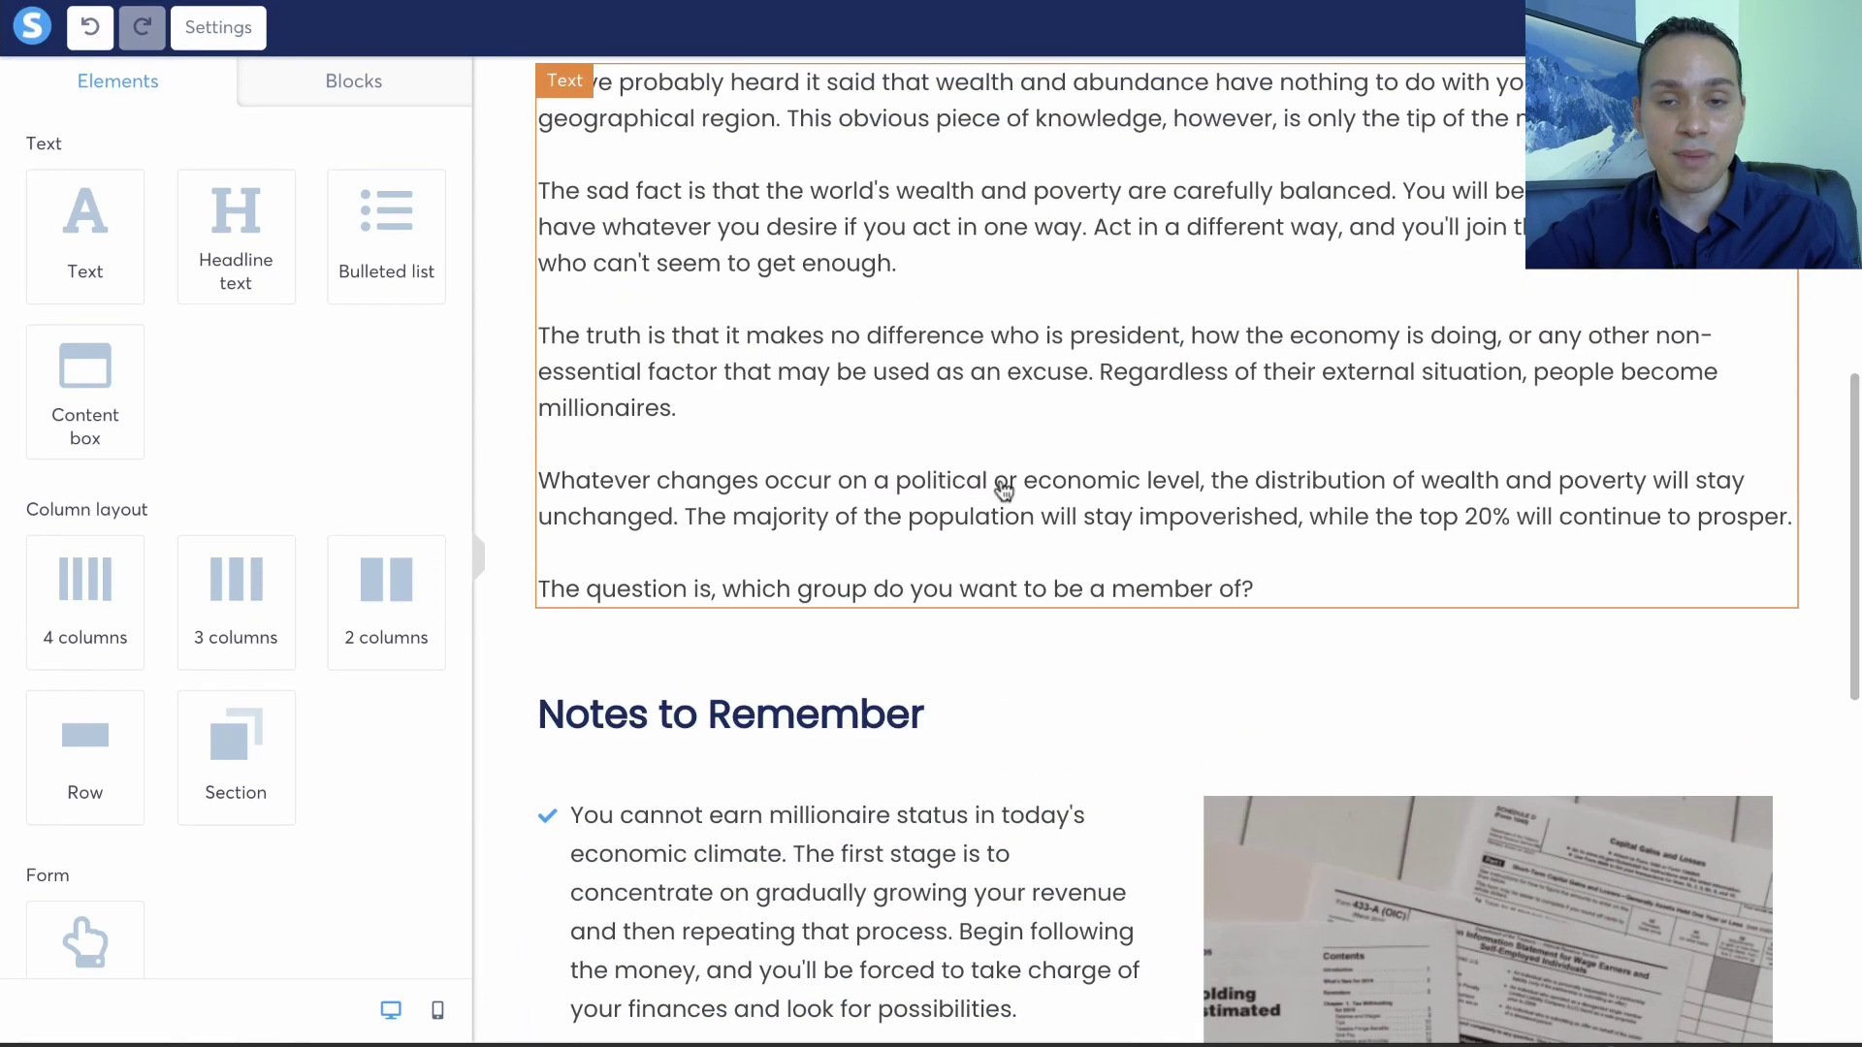
{"action": "scroll", "coordinate": [1006, 491], "scroll_direction": "up", "scroll_amount": 9}
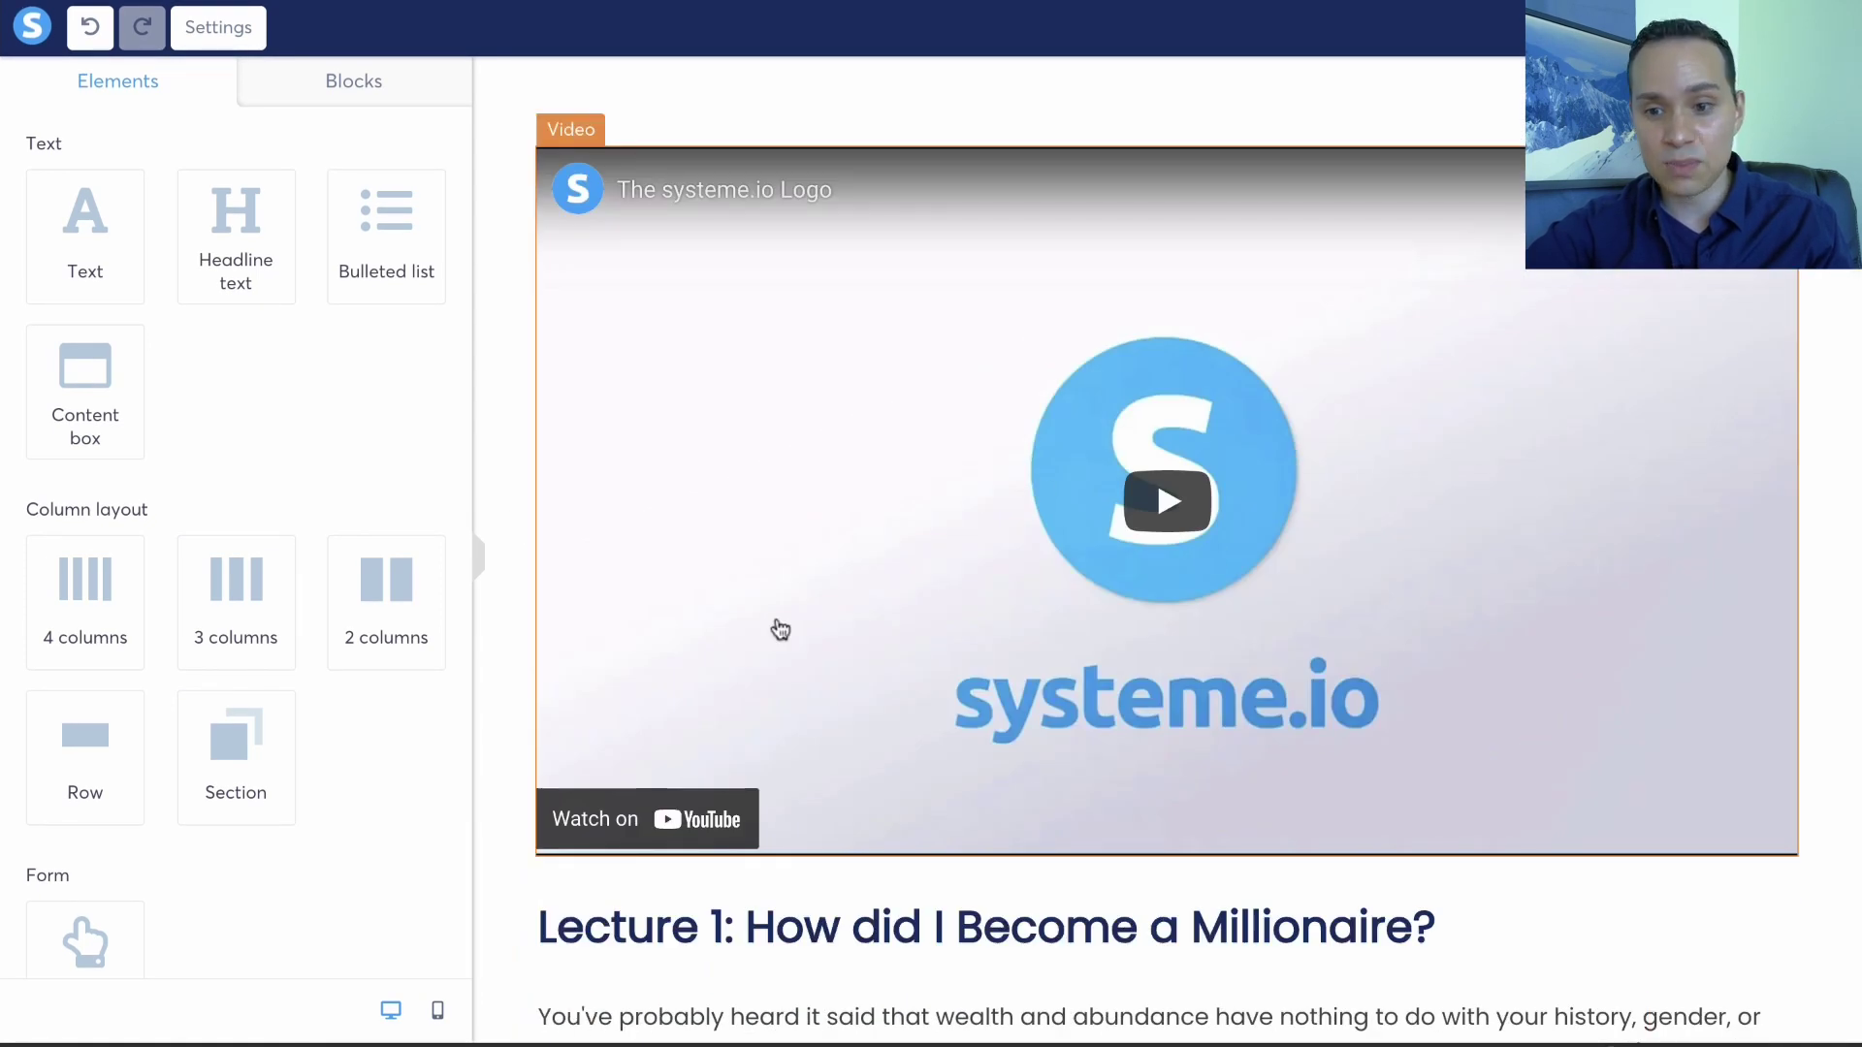
{"action": "left_click", "coordinate": [766, 417]}
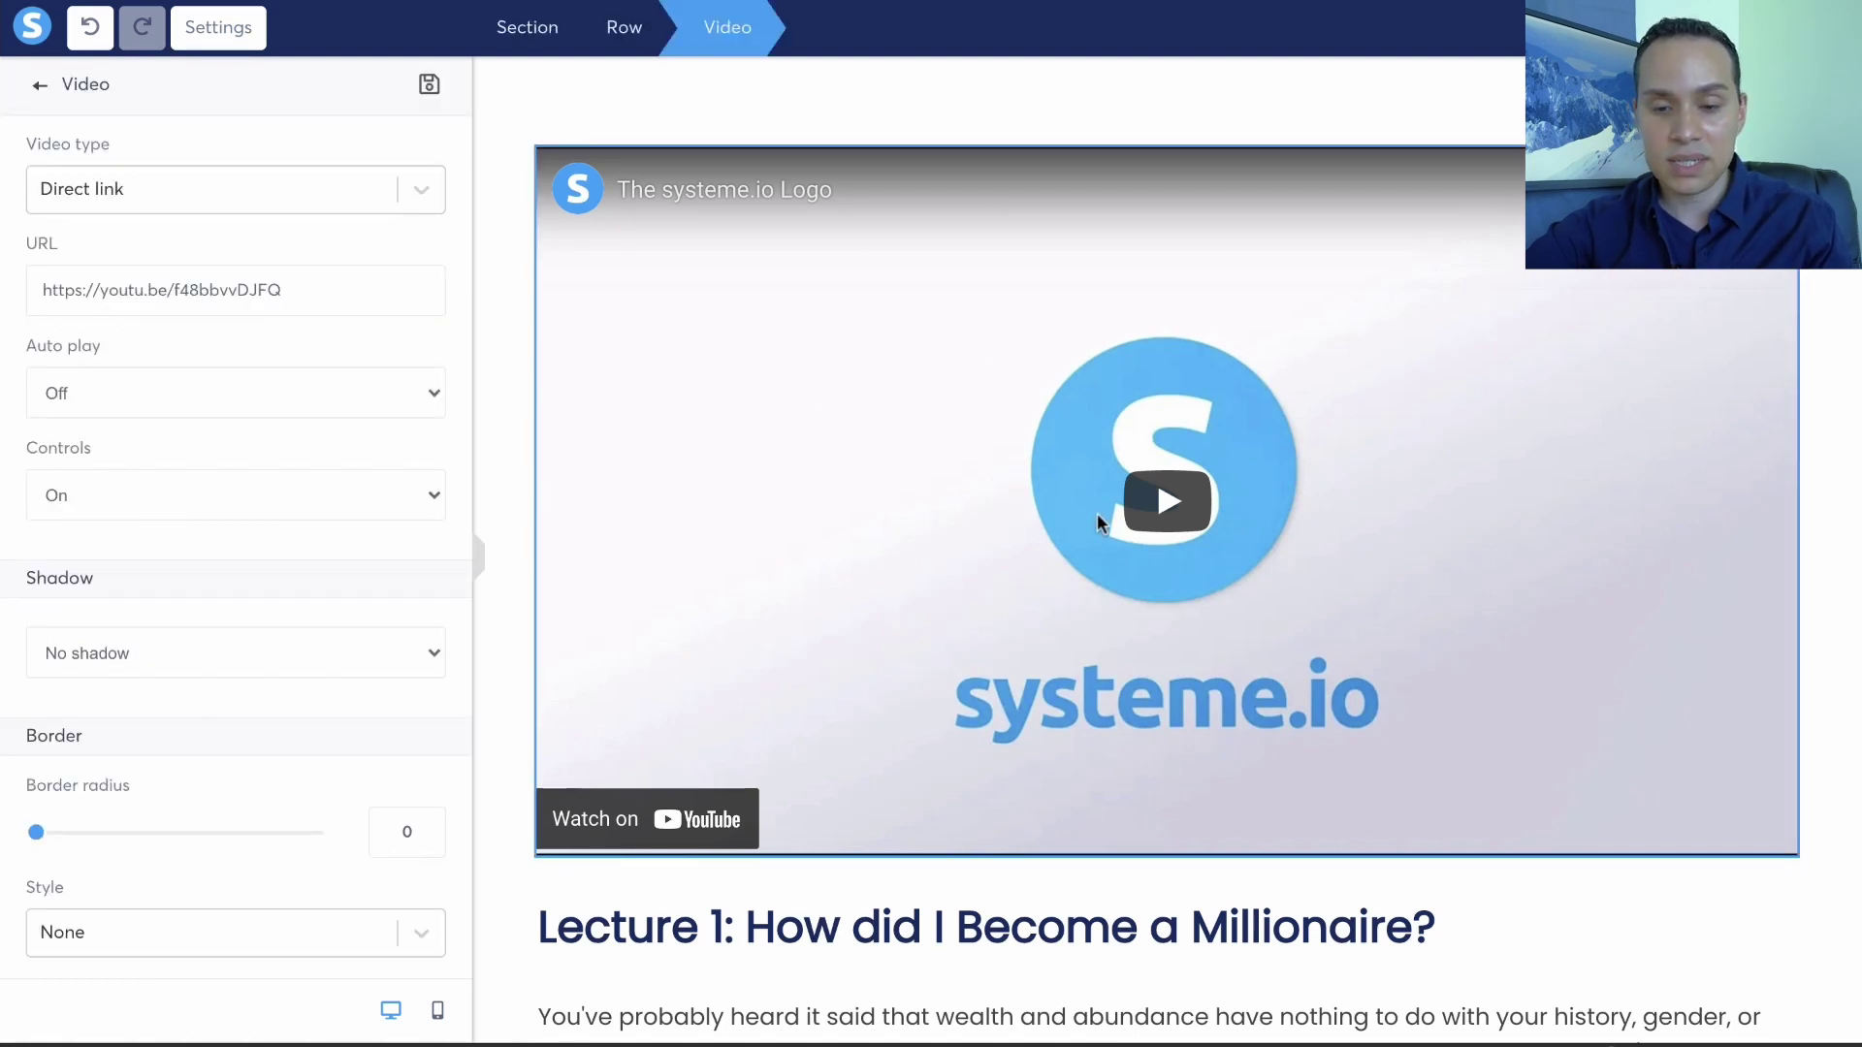
{"action": "left_click", "coordinate": [411, 186]}
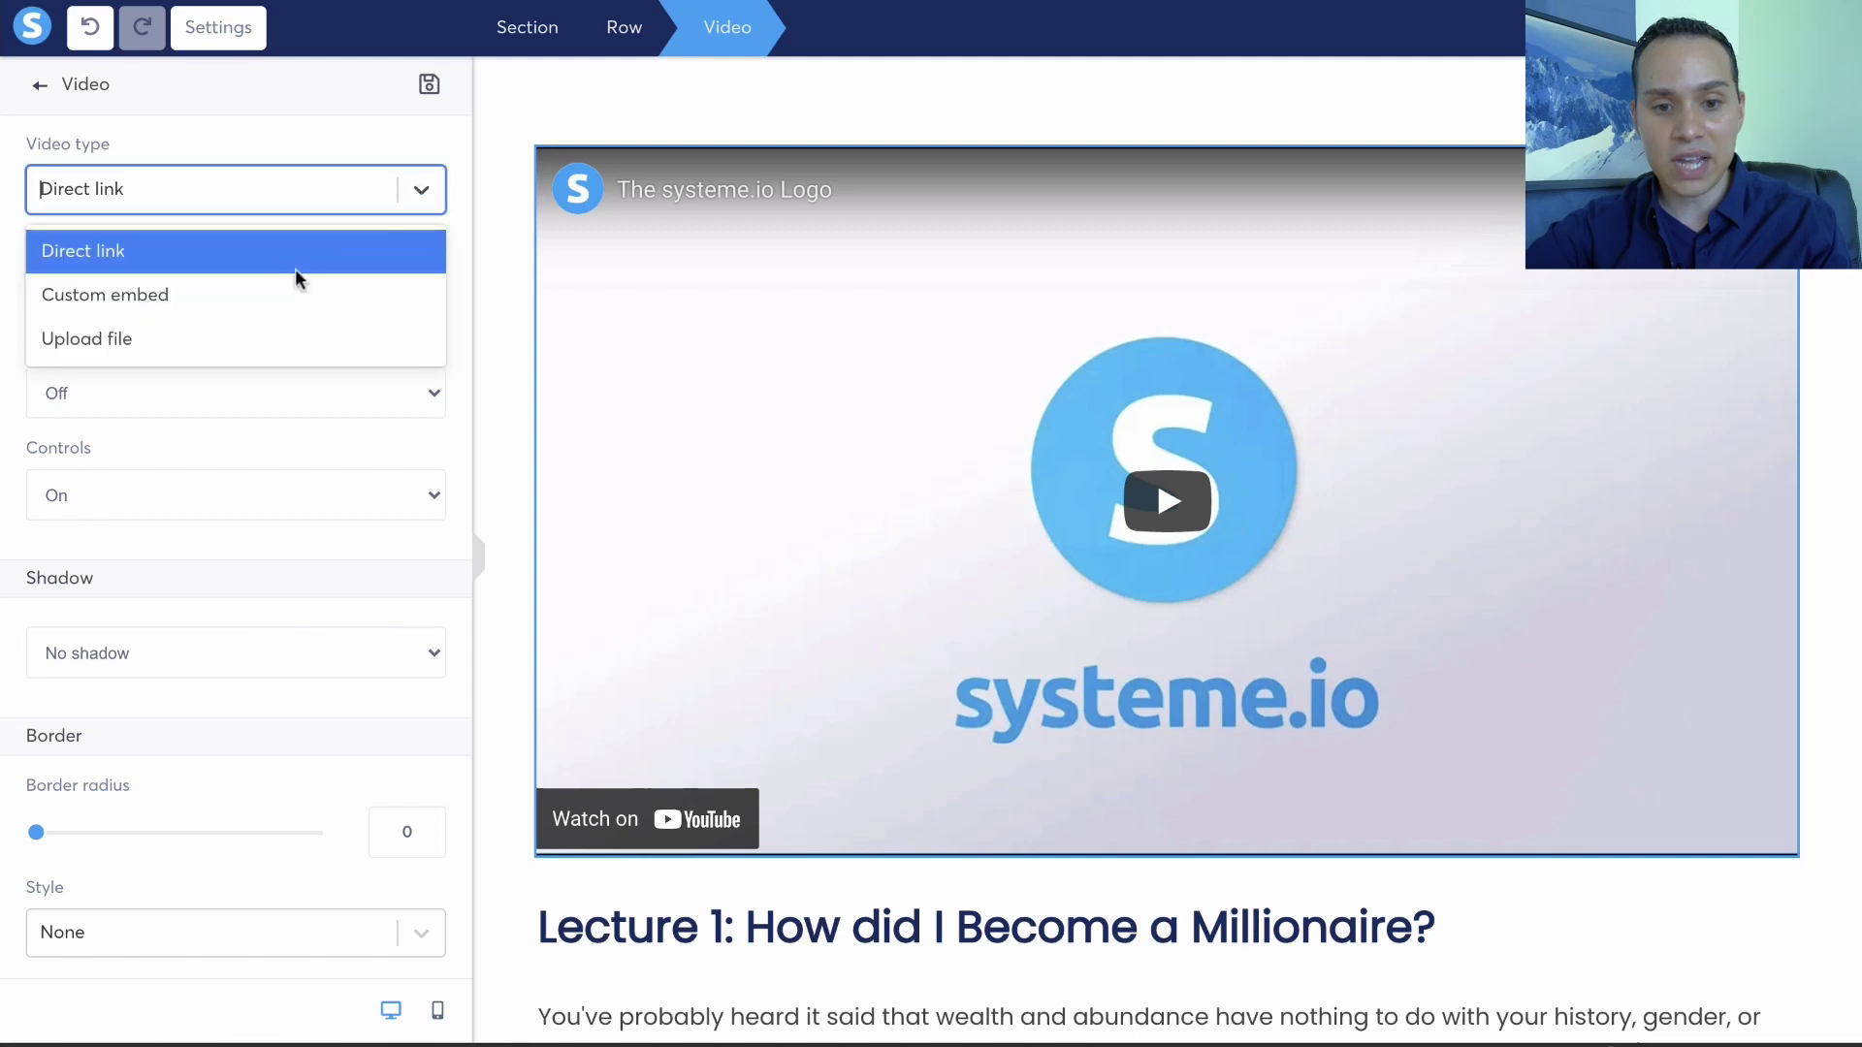
{"action": "left_click", "coordinate": [254, 330]}
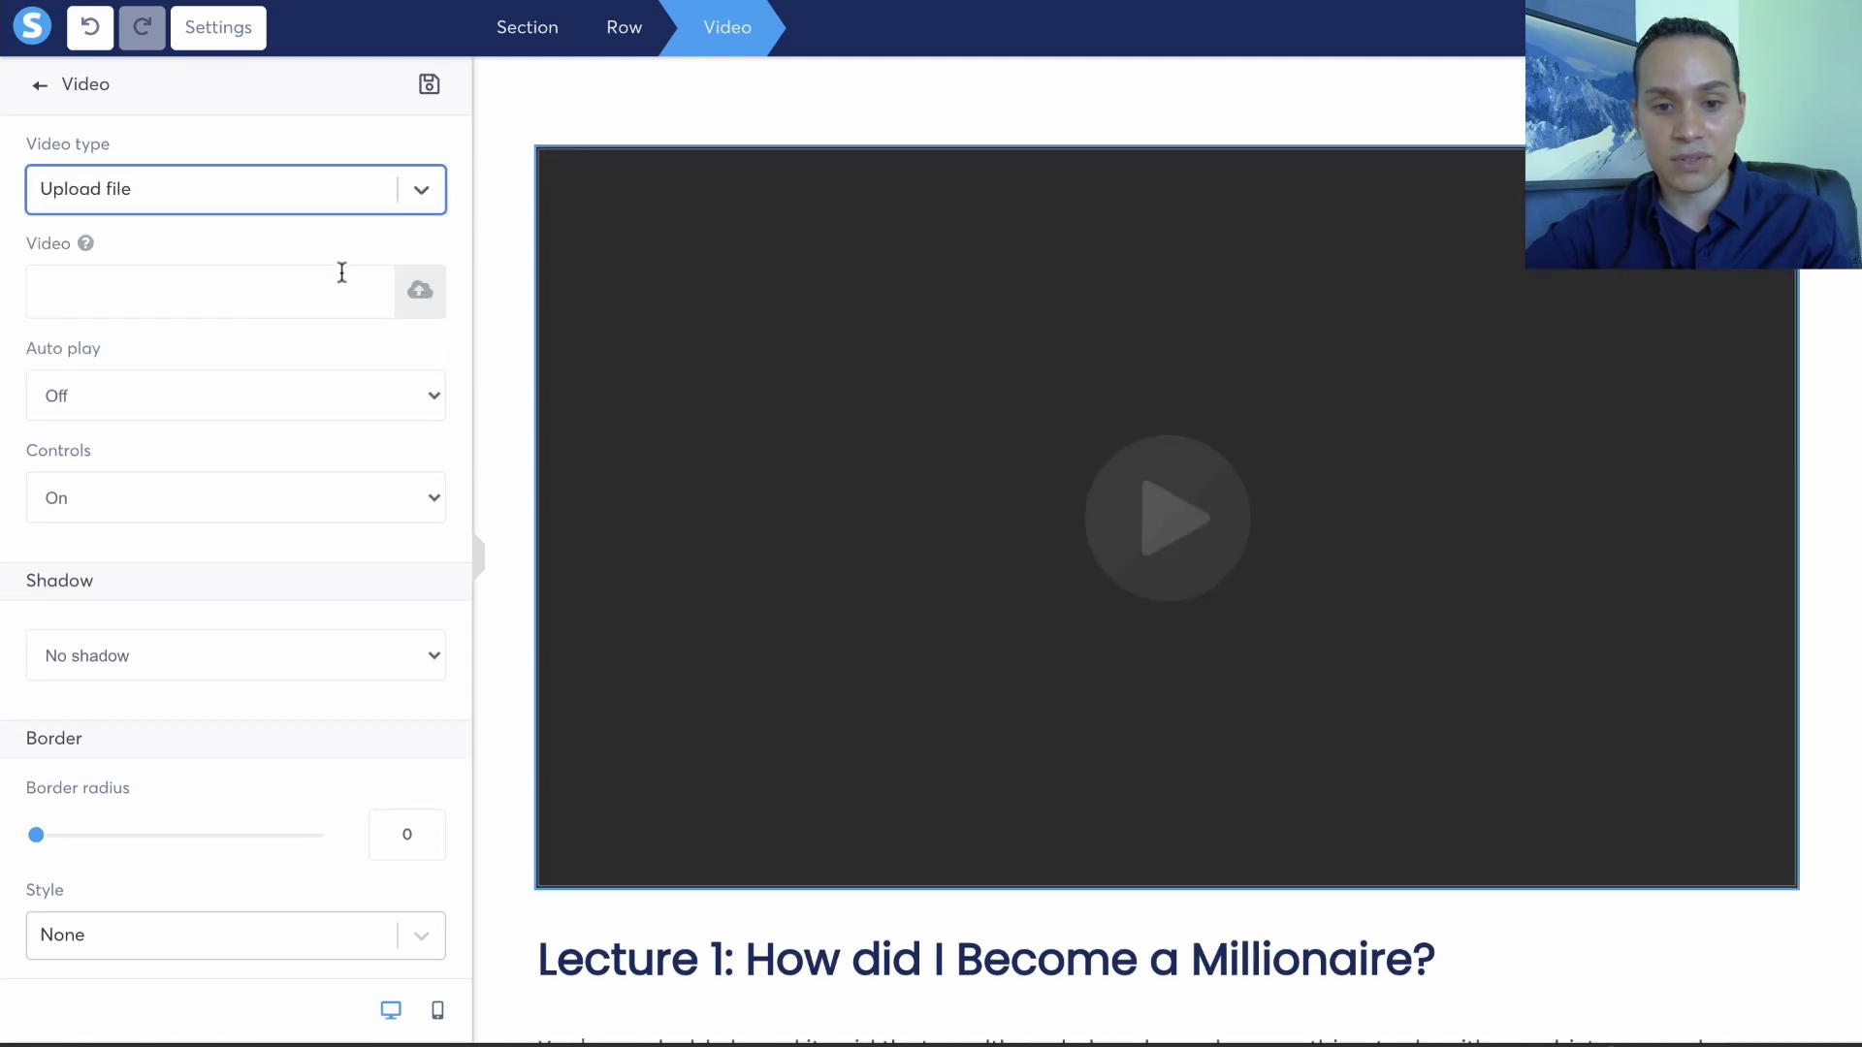
{"action": "left_click", "coordinate": [415, 296]}
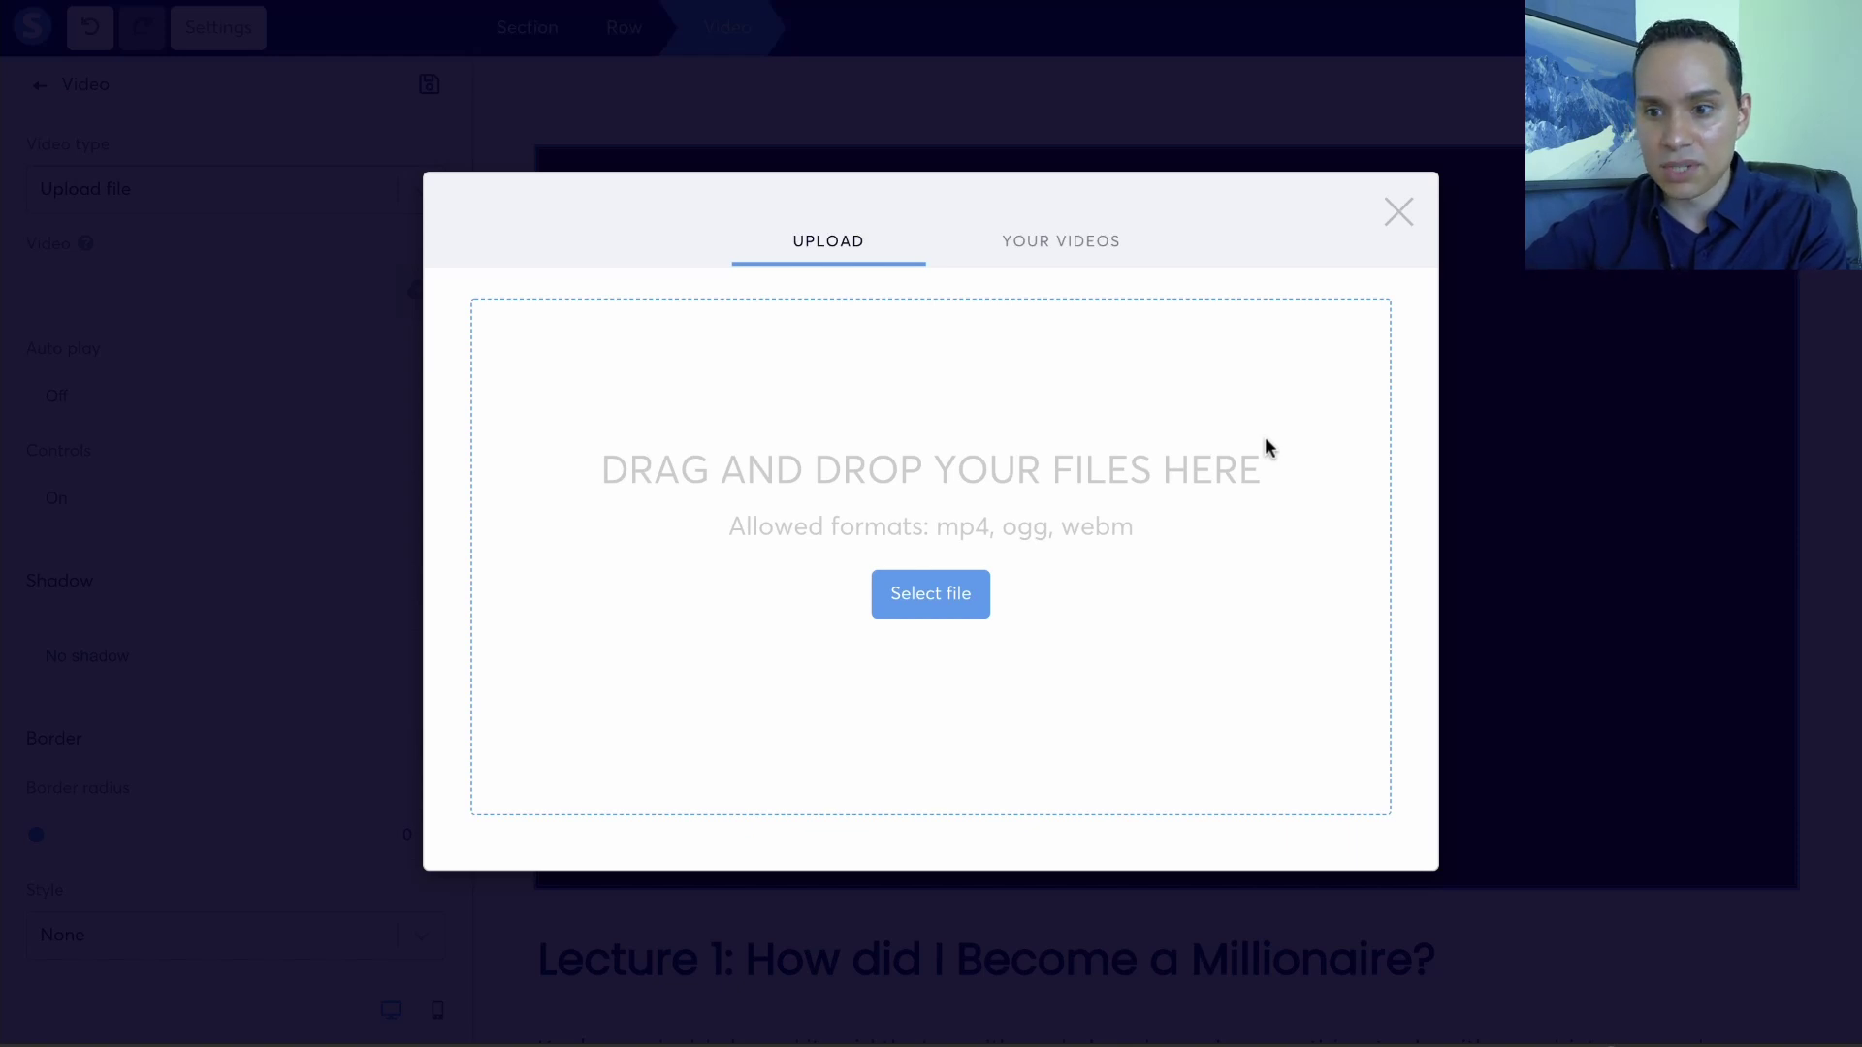
{"action": "left_click", "coordinate": [1399, 211]}
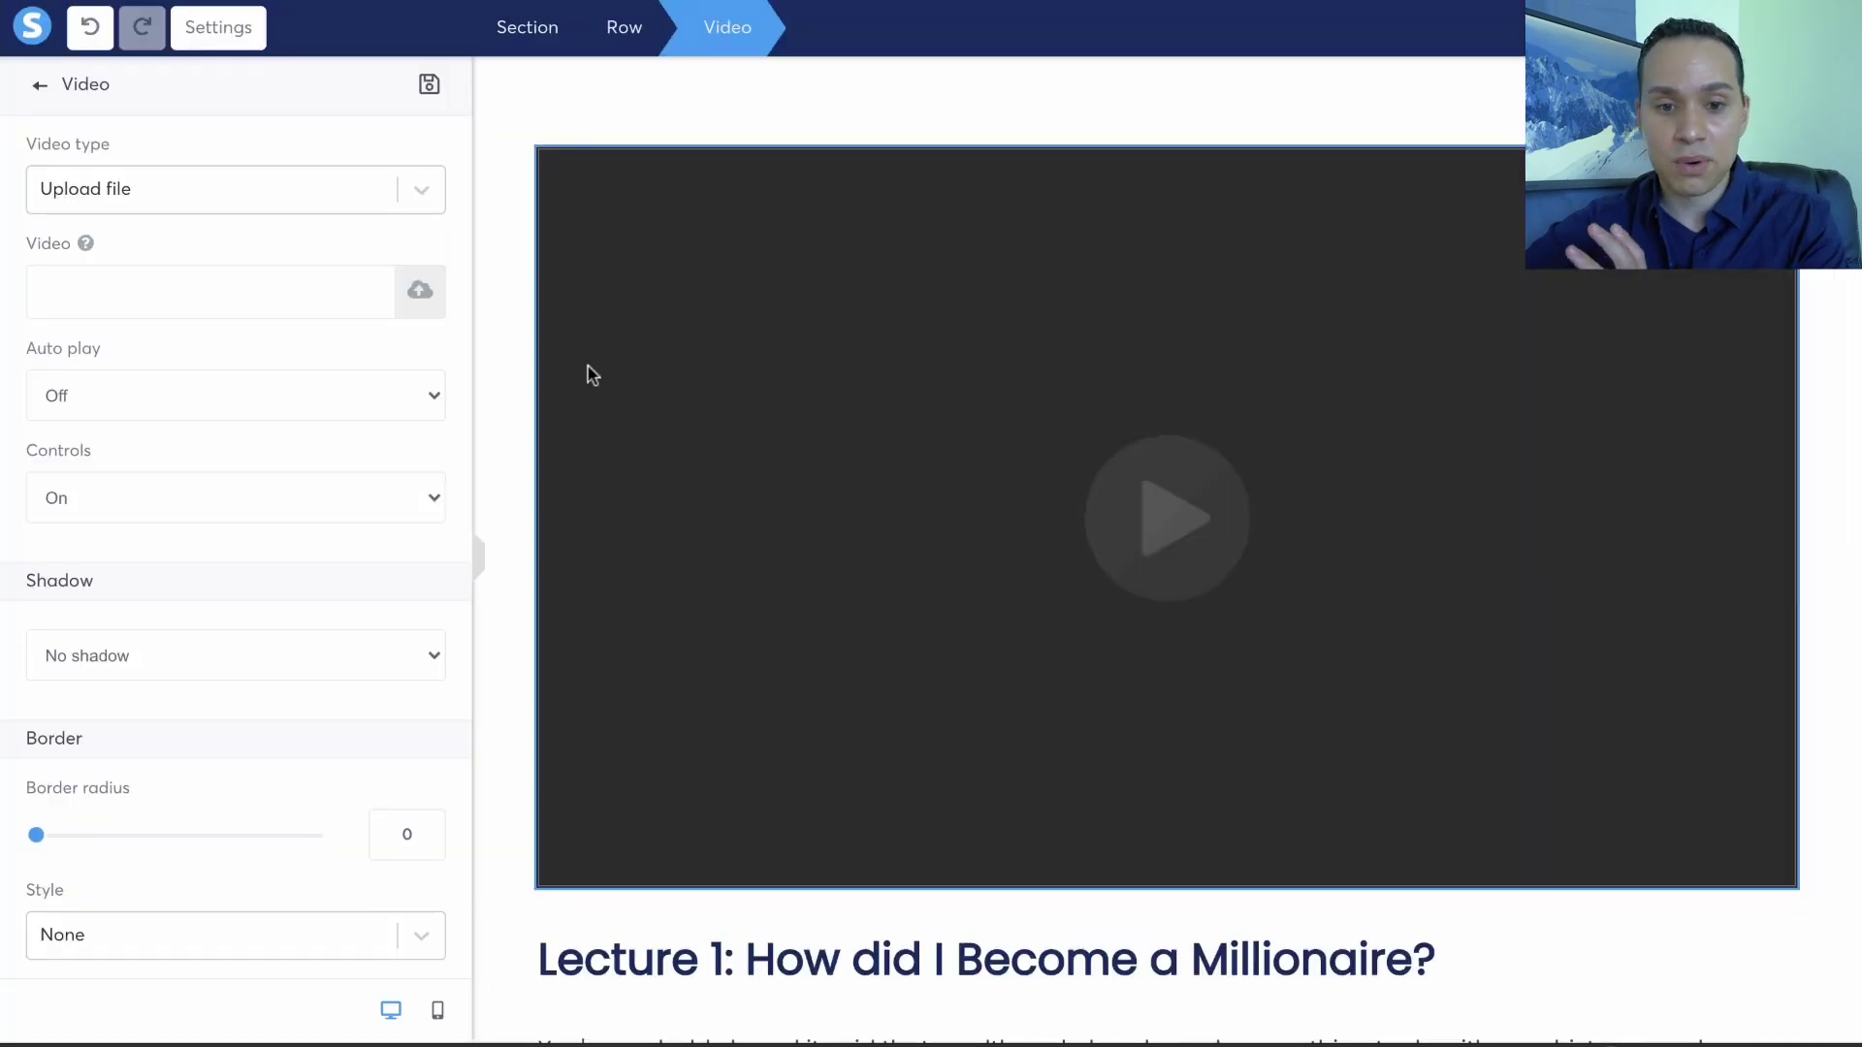
{"action": "left_click", "coordinate": [421, 190]}
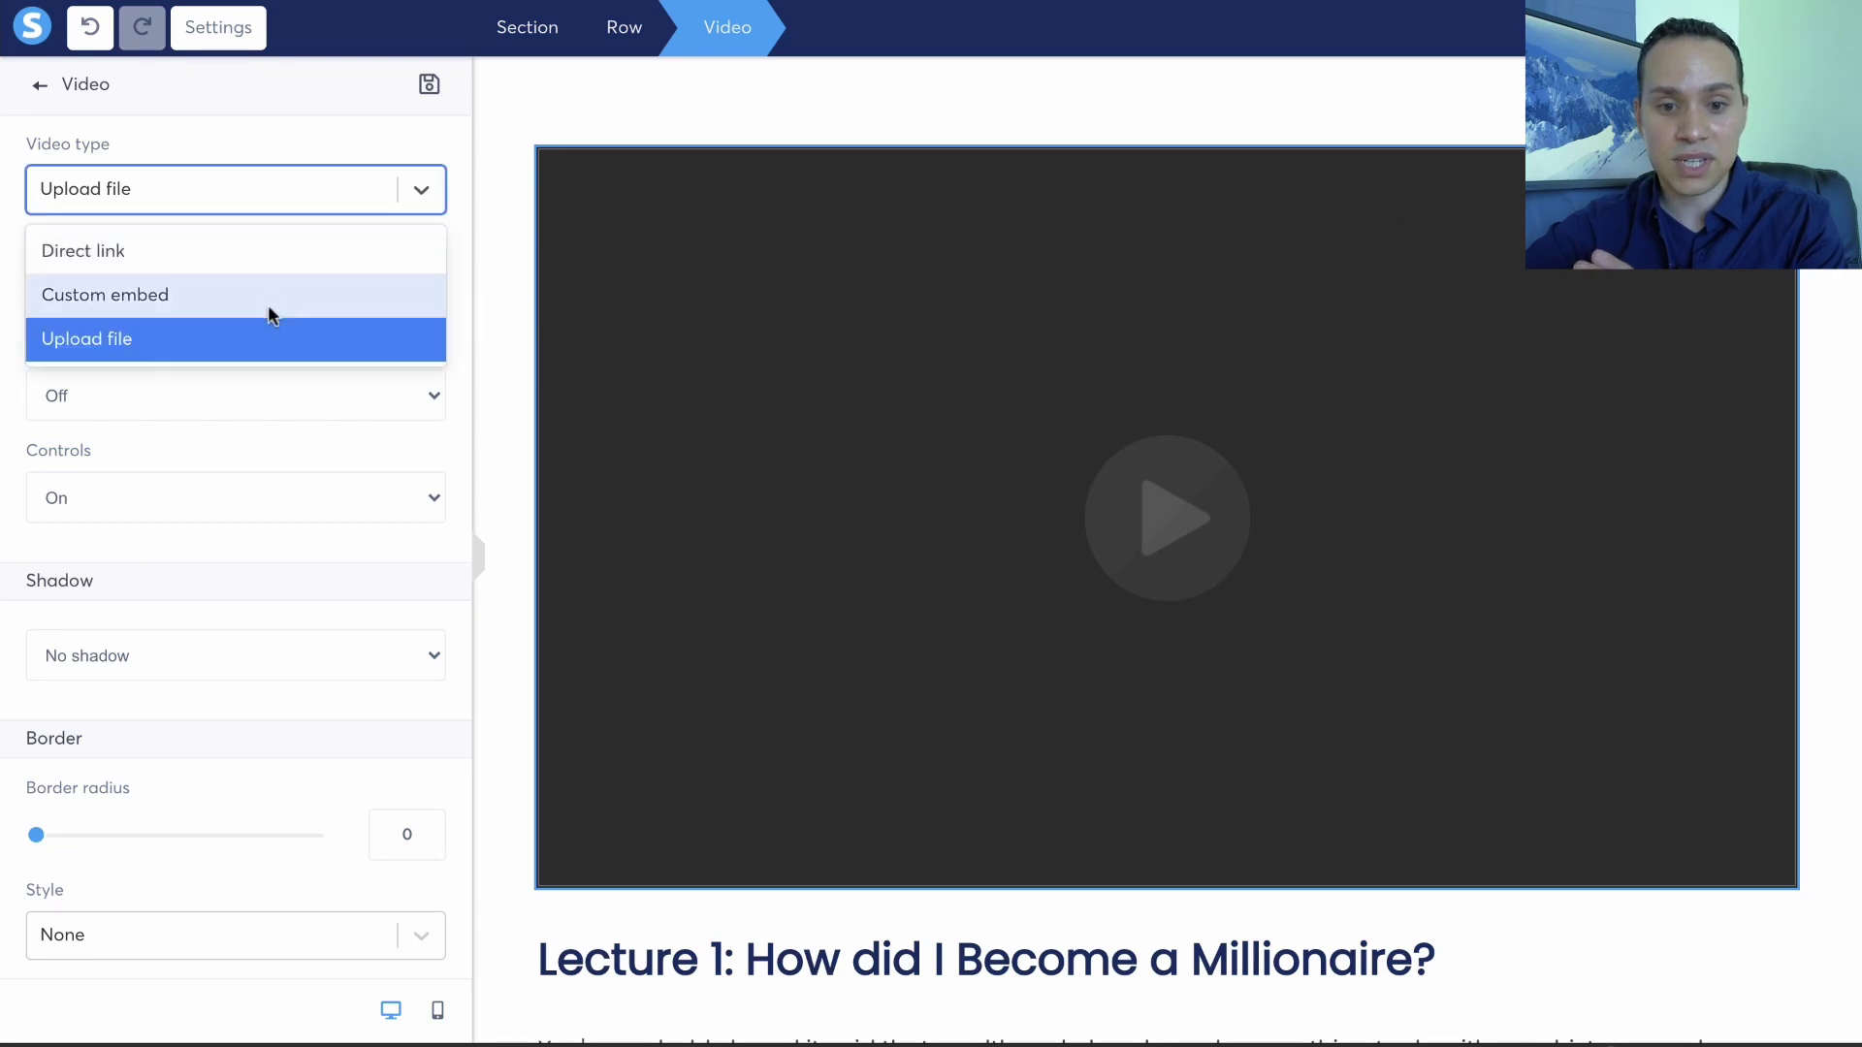
{"action": "left_click", "coordinate": [248, 335]}
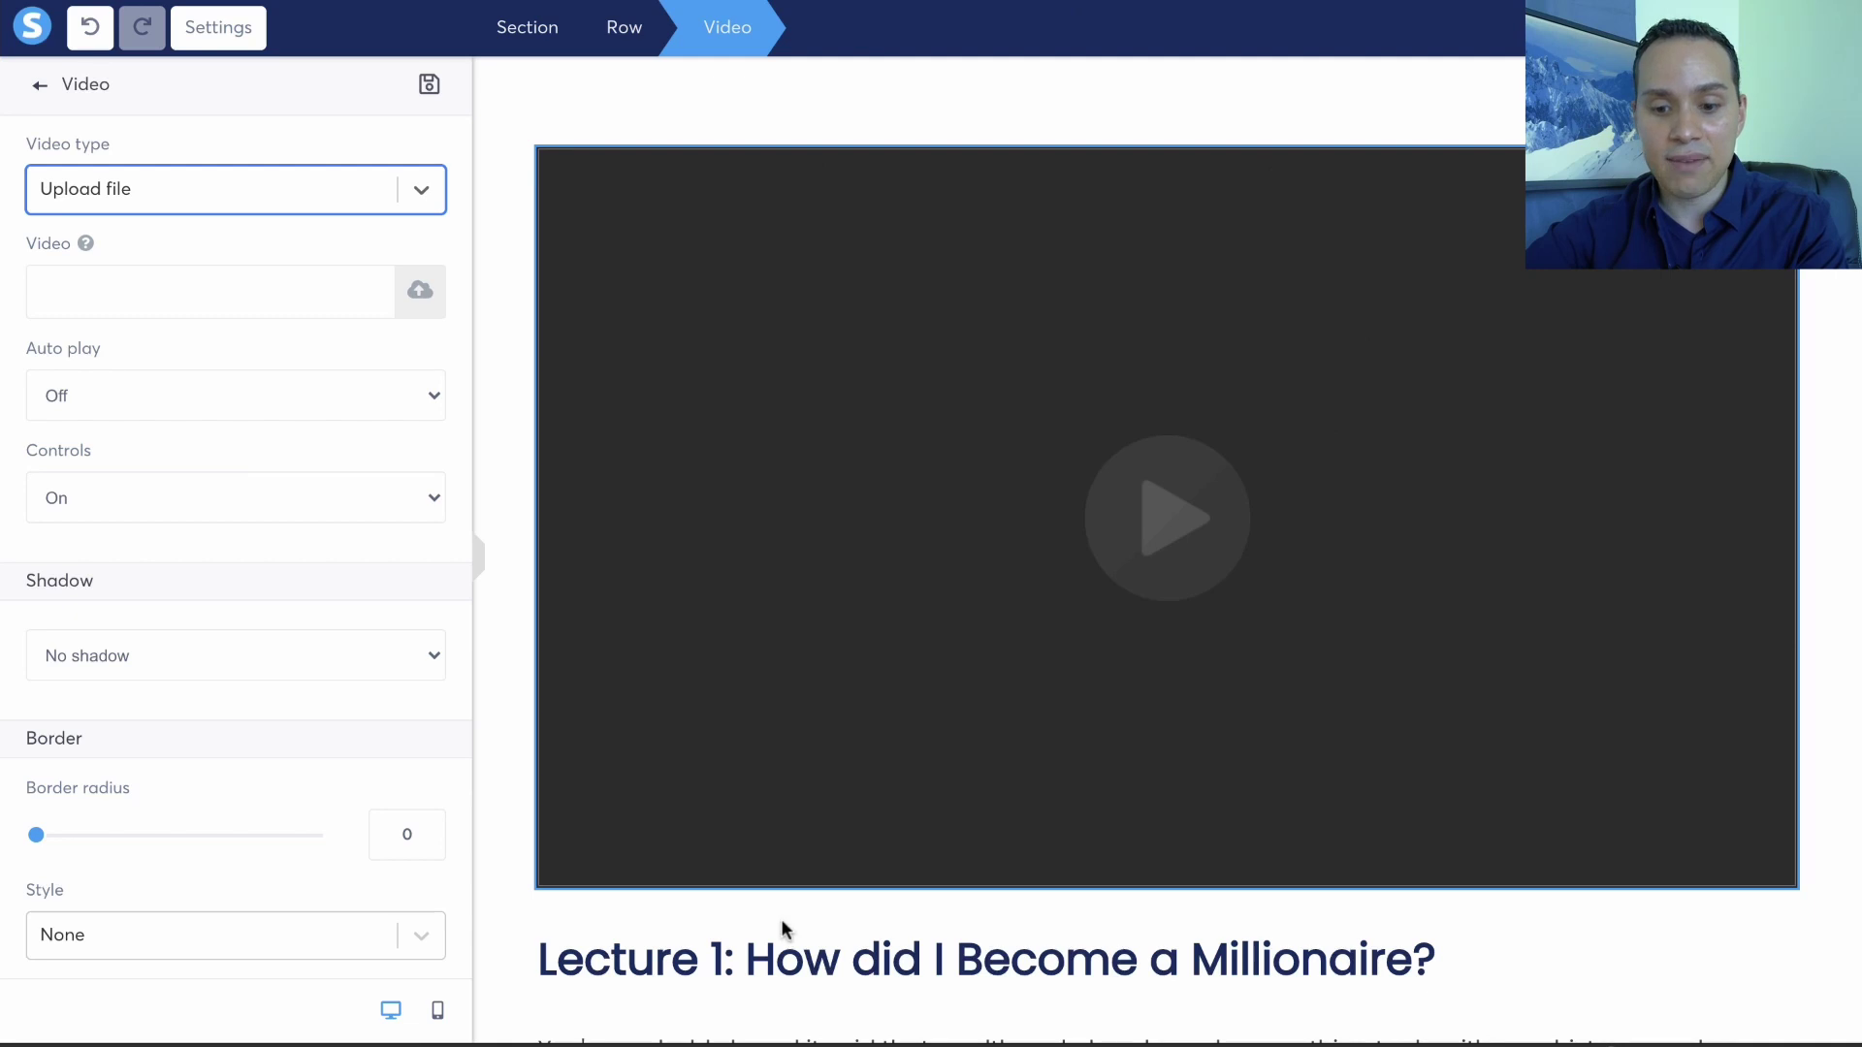
{"action": "left_click", "coordinate": [780, 954]}
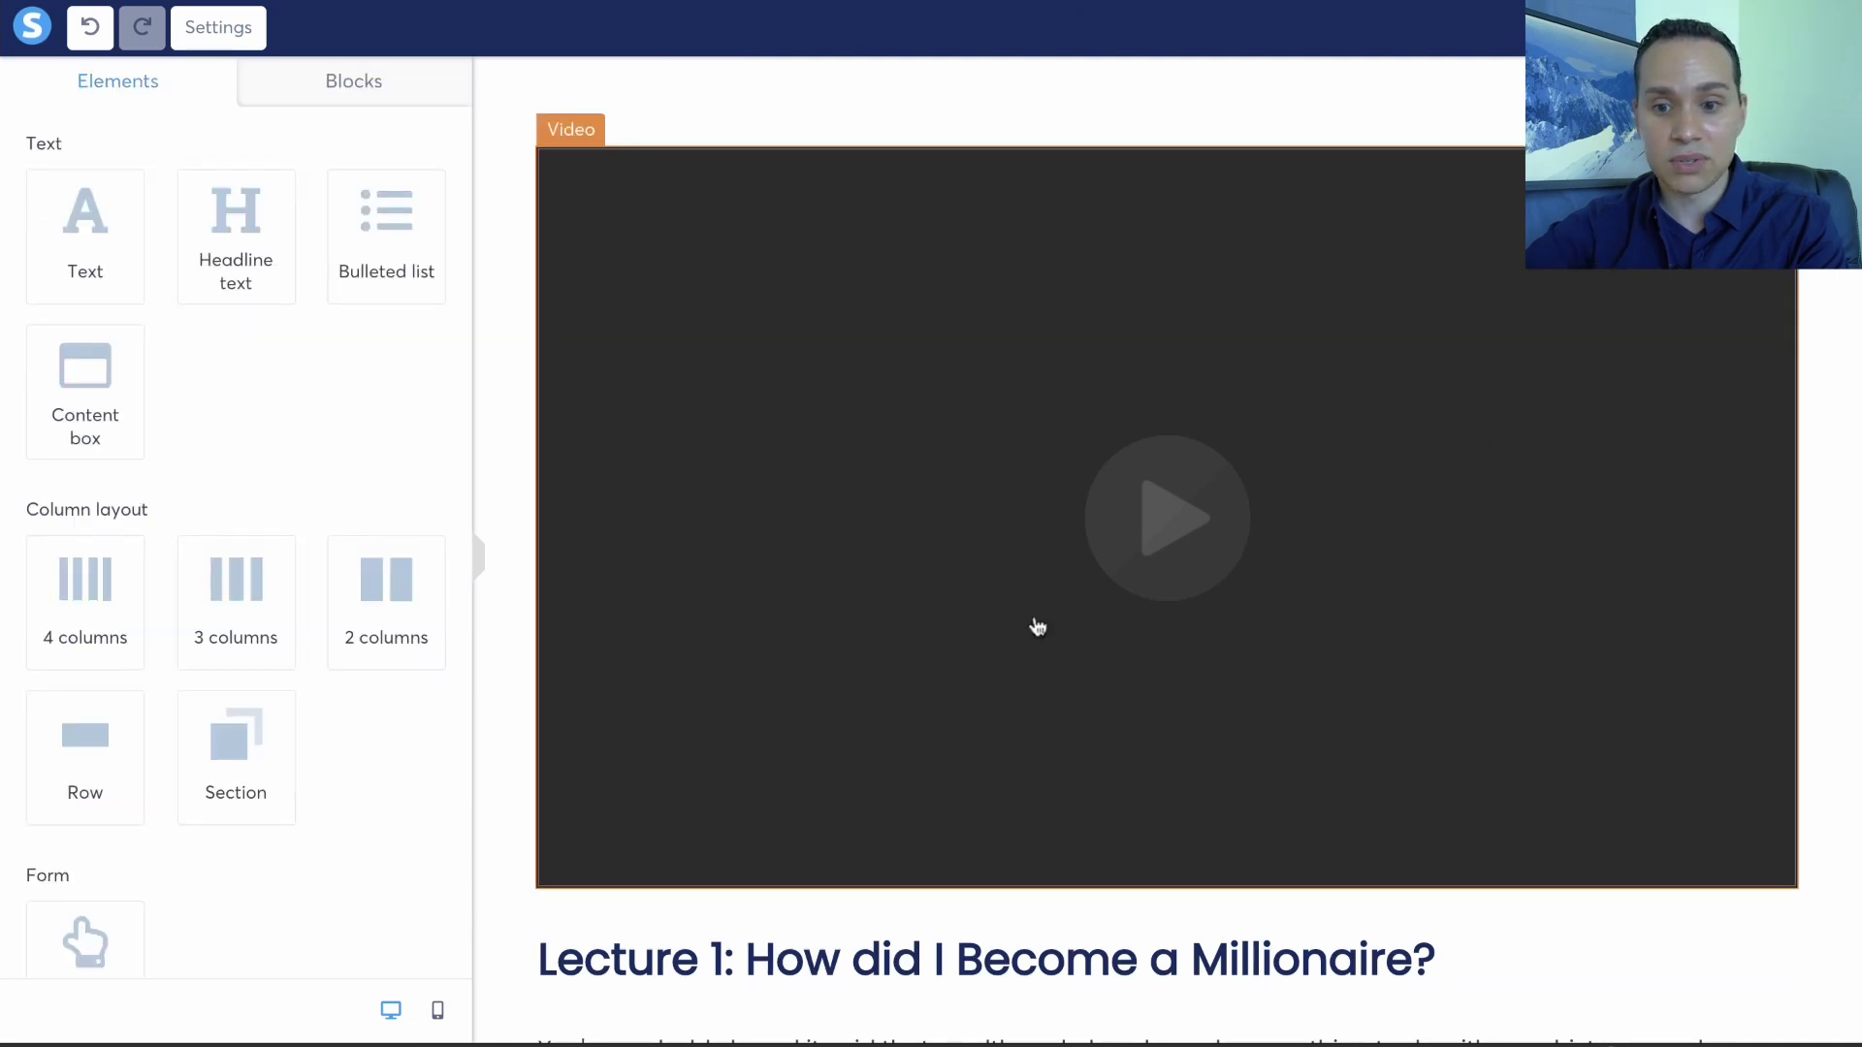
{"action": "left_click", "coordinate": [894, 506]}
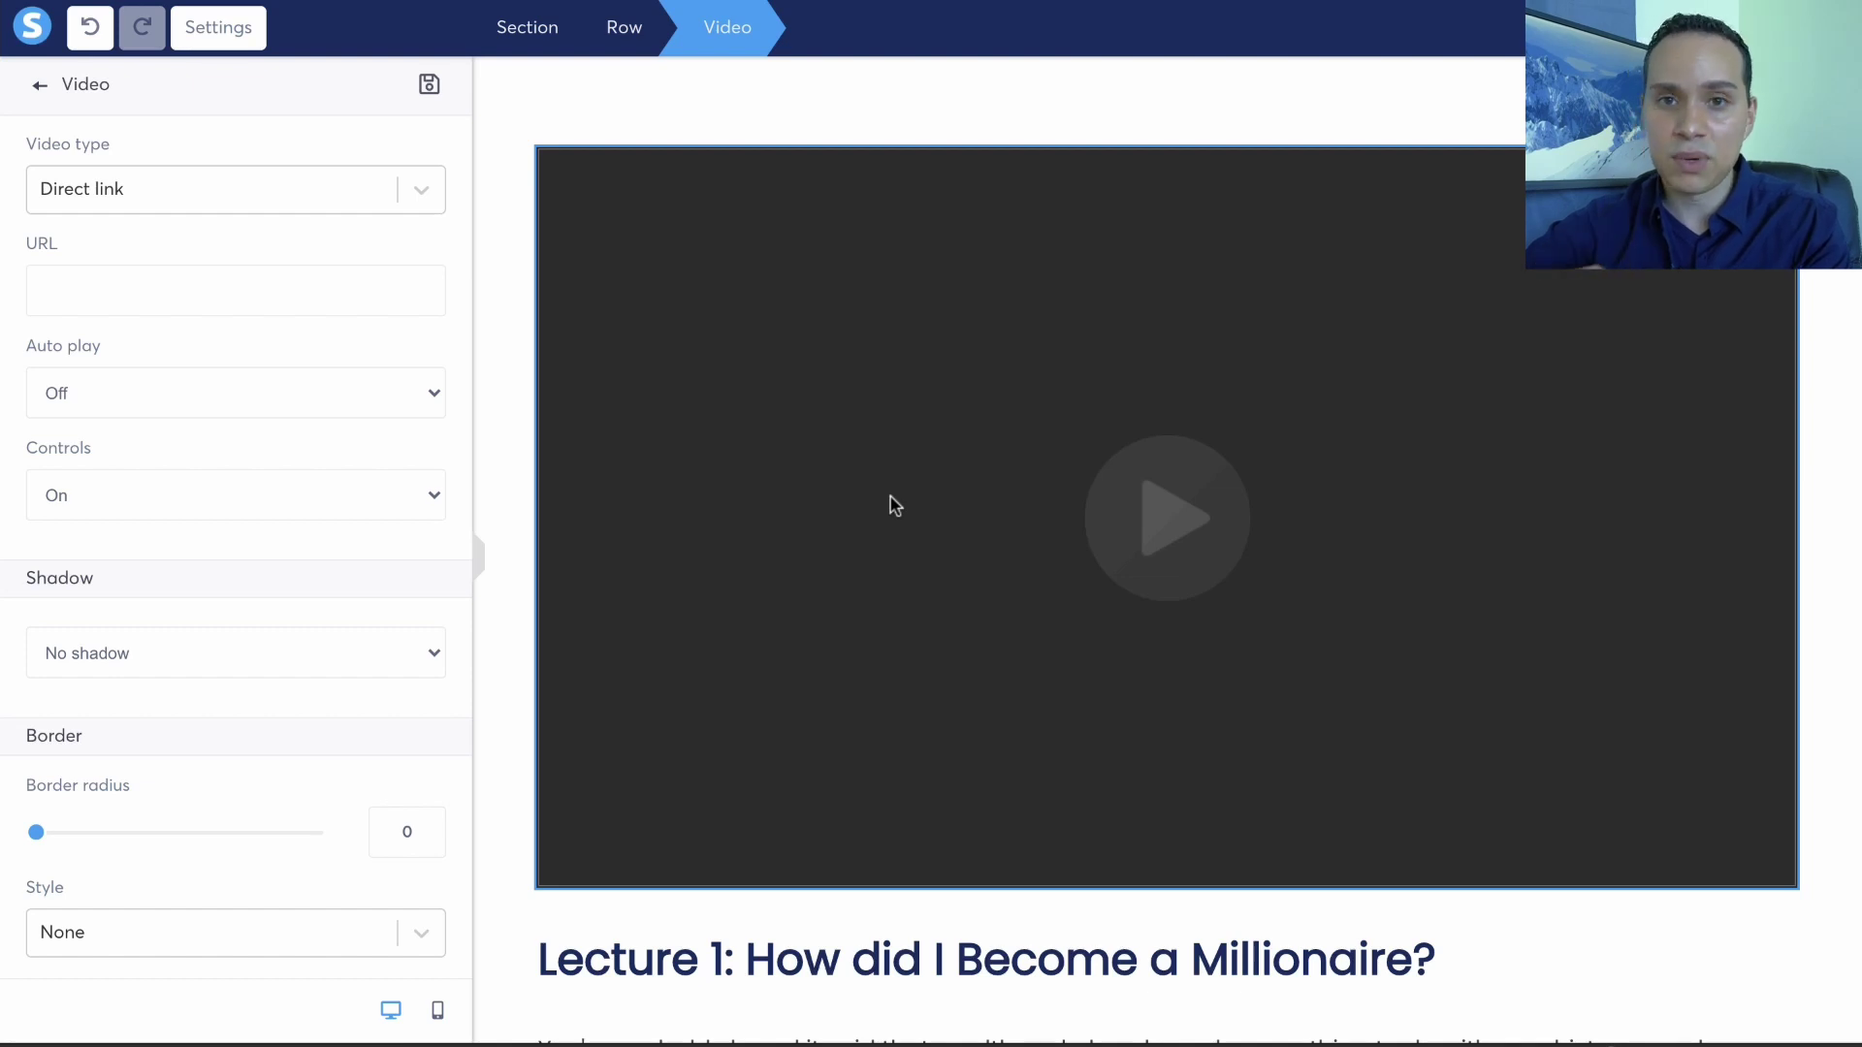
{"action": "left_click", "coordinate": [515, 236]}
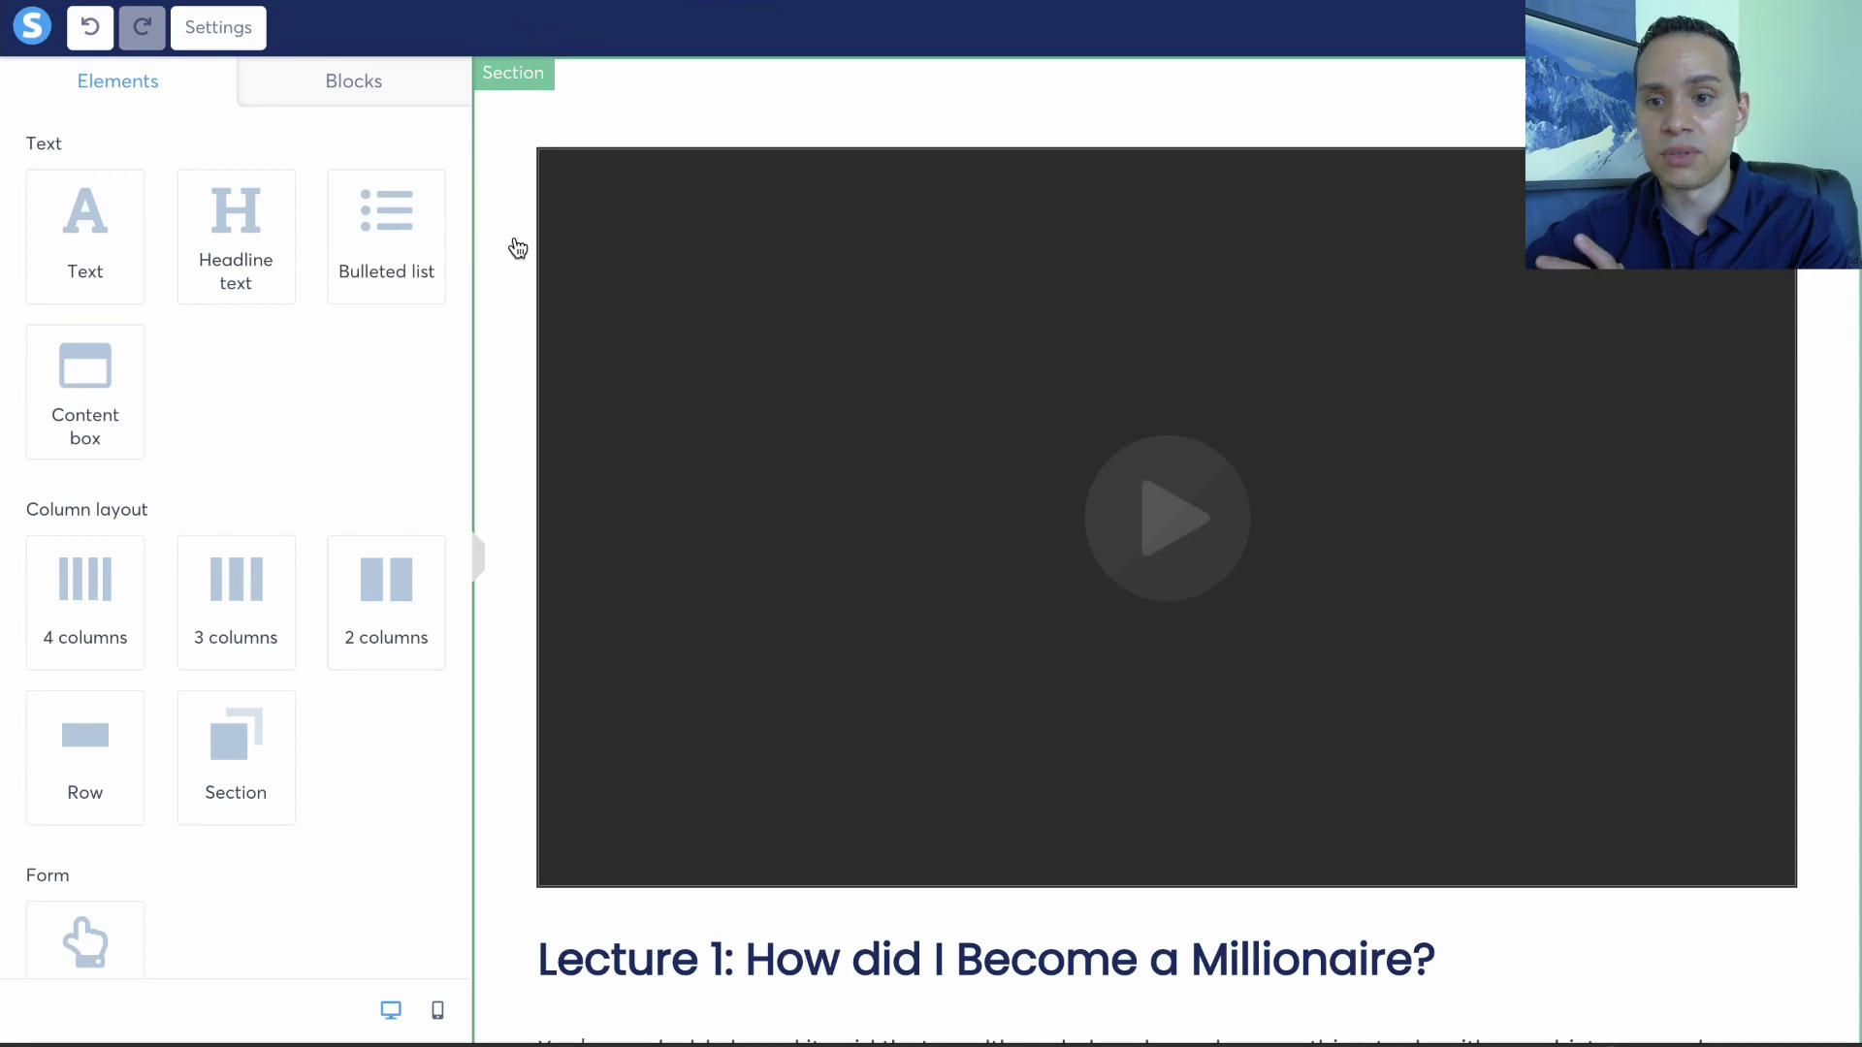
{"action": "left_click", "coordinate": [629, 301]}
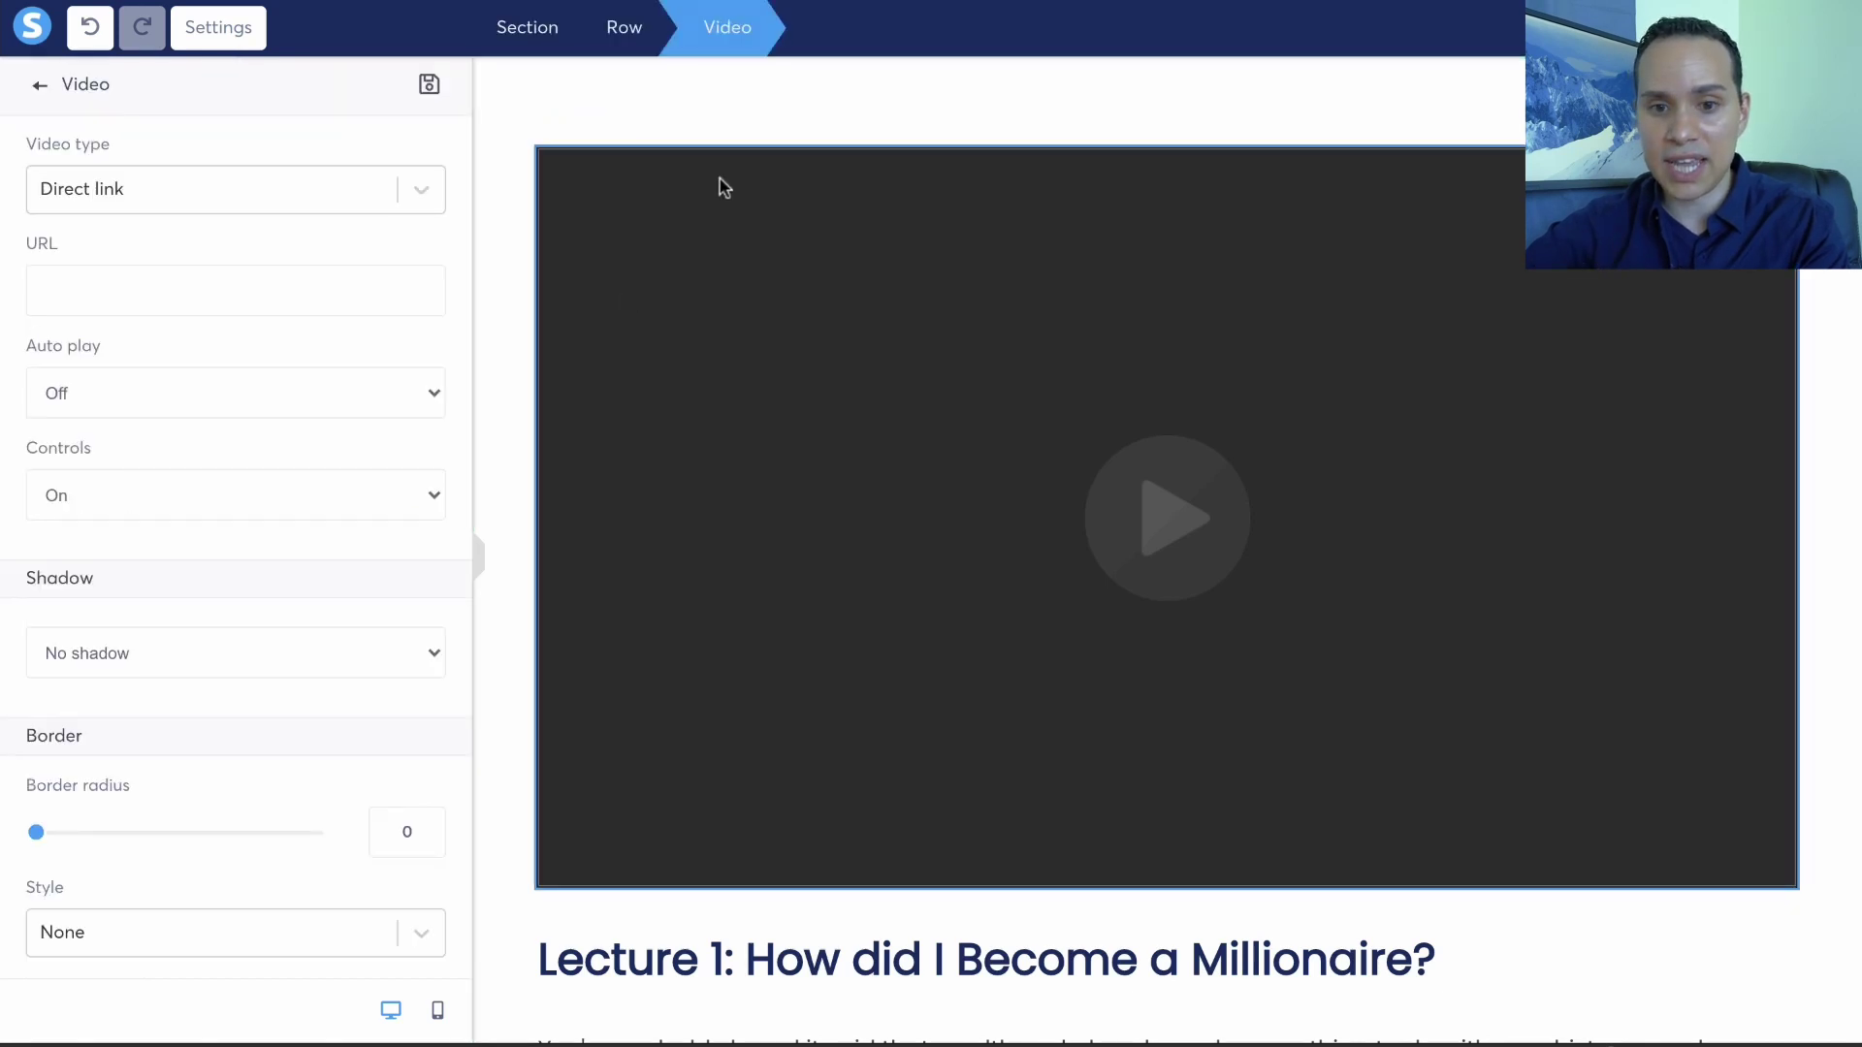
{"action": "left_click", "coordinate": [491, 446]}
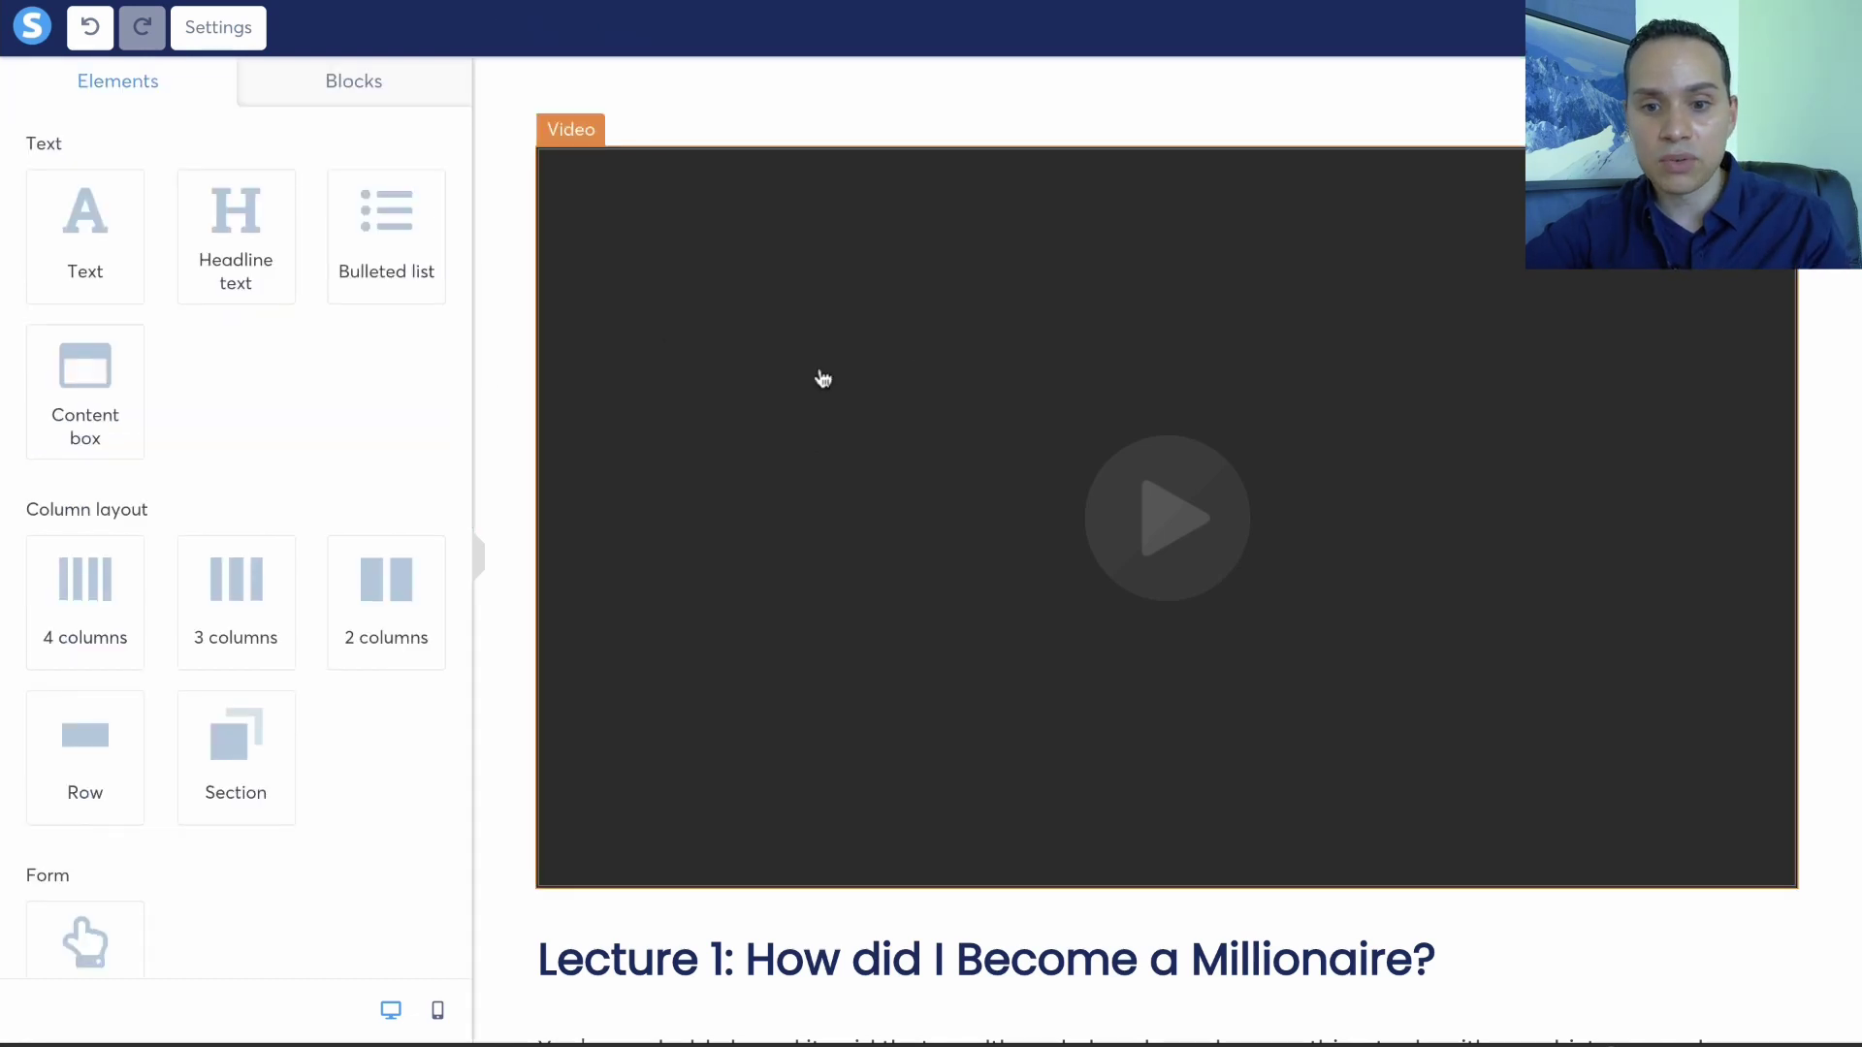
Add a button element between the lecture's body text and the "Notes to Remember" heading.
{"action": "scroll", "coordinate": [819, 378], "scroll_direction": "down", "scroll_amount": 8}
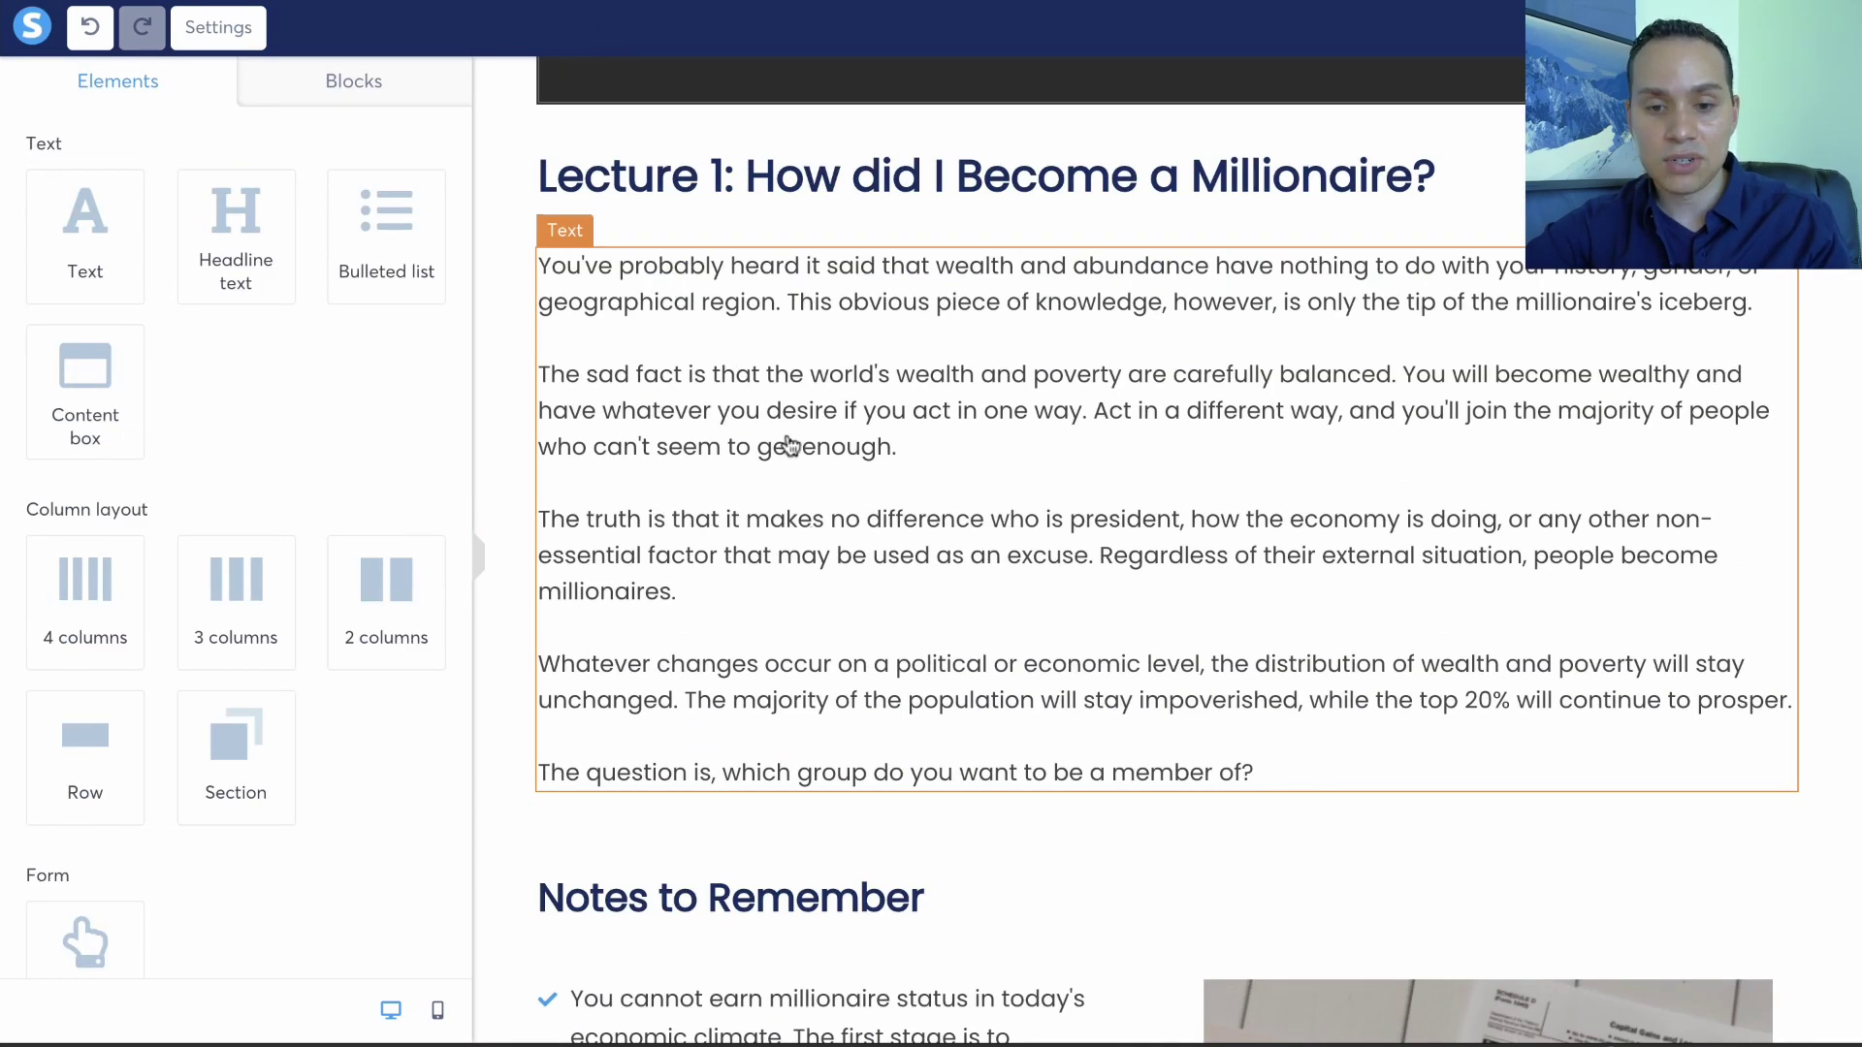
{"action": "scroll", "coordinate": [285, 485], "scroll_direction": "down", "scroll_amount": 5}
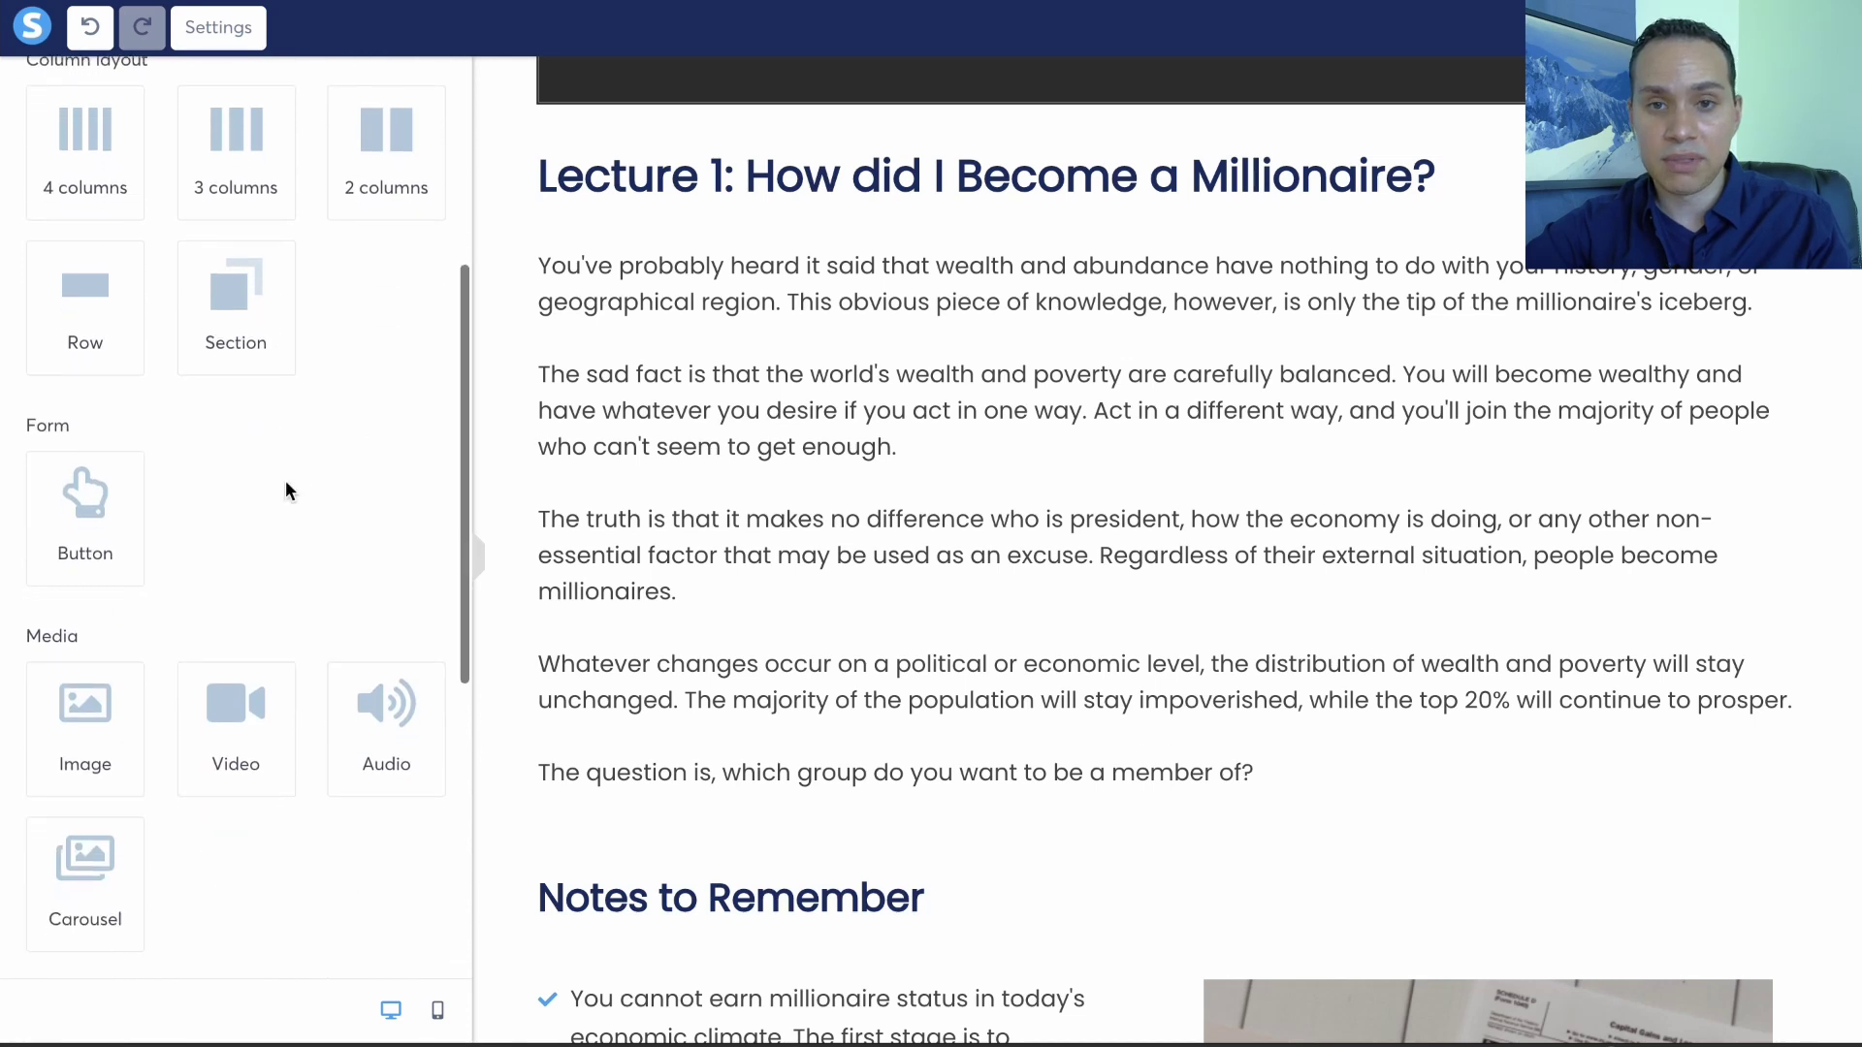
{"action": "left_click_drag", "start_coordinate": [66, 503], "coordinate": [1024, 787]}
{"action": "scroll", "coordinate": [1163, 601], "scroll_direction": "down", "scroll_amount": 1}
{"action": "scroll", "coordinate": [1067, 378], "scroll_direction": "down", "scroll_amount": 3}
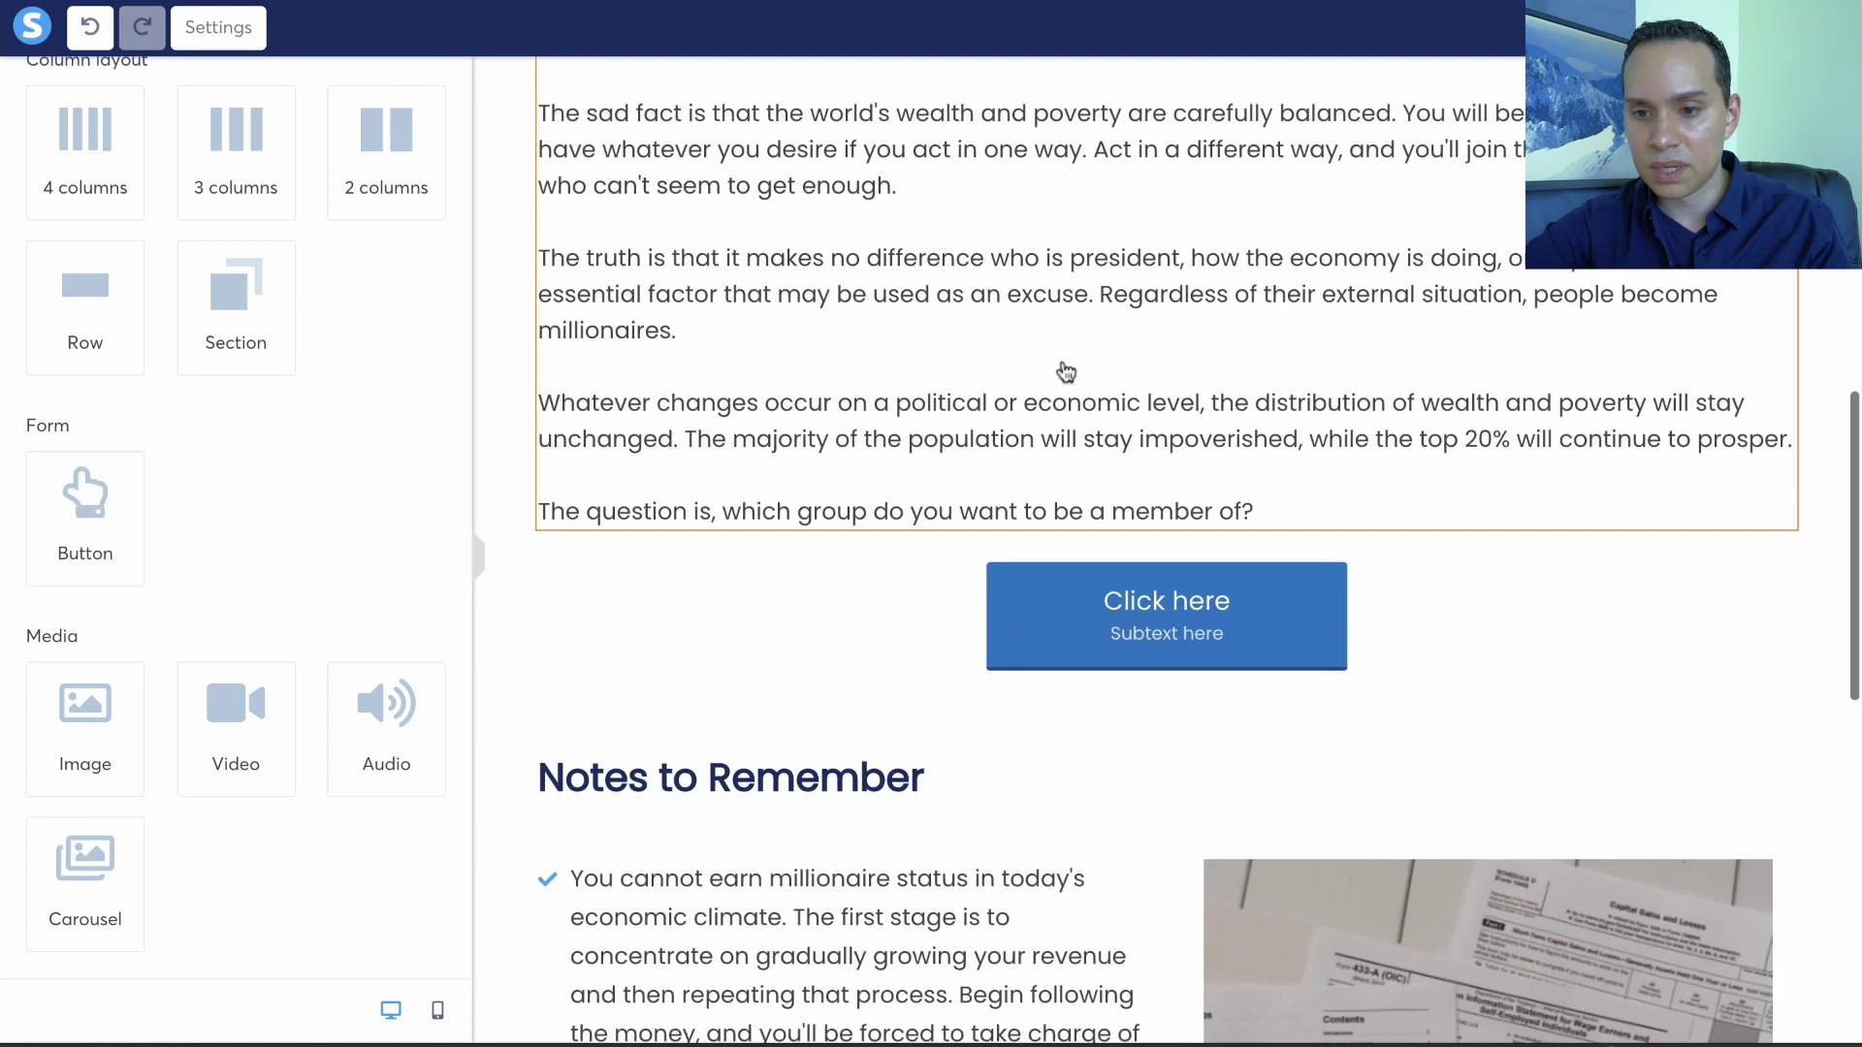
Set the new button's link to open in a new window.
{"action": "left_click", "coordinate": [868, 550]}
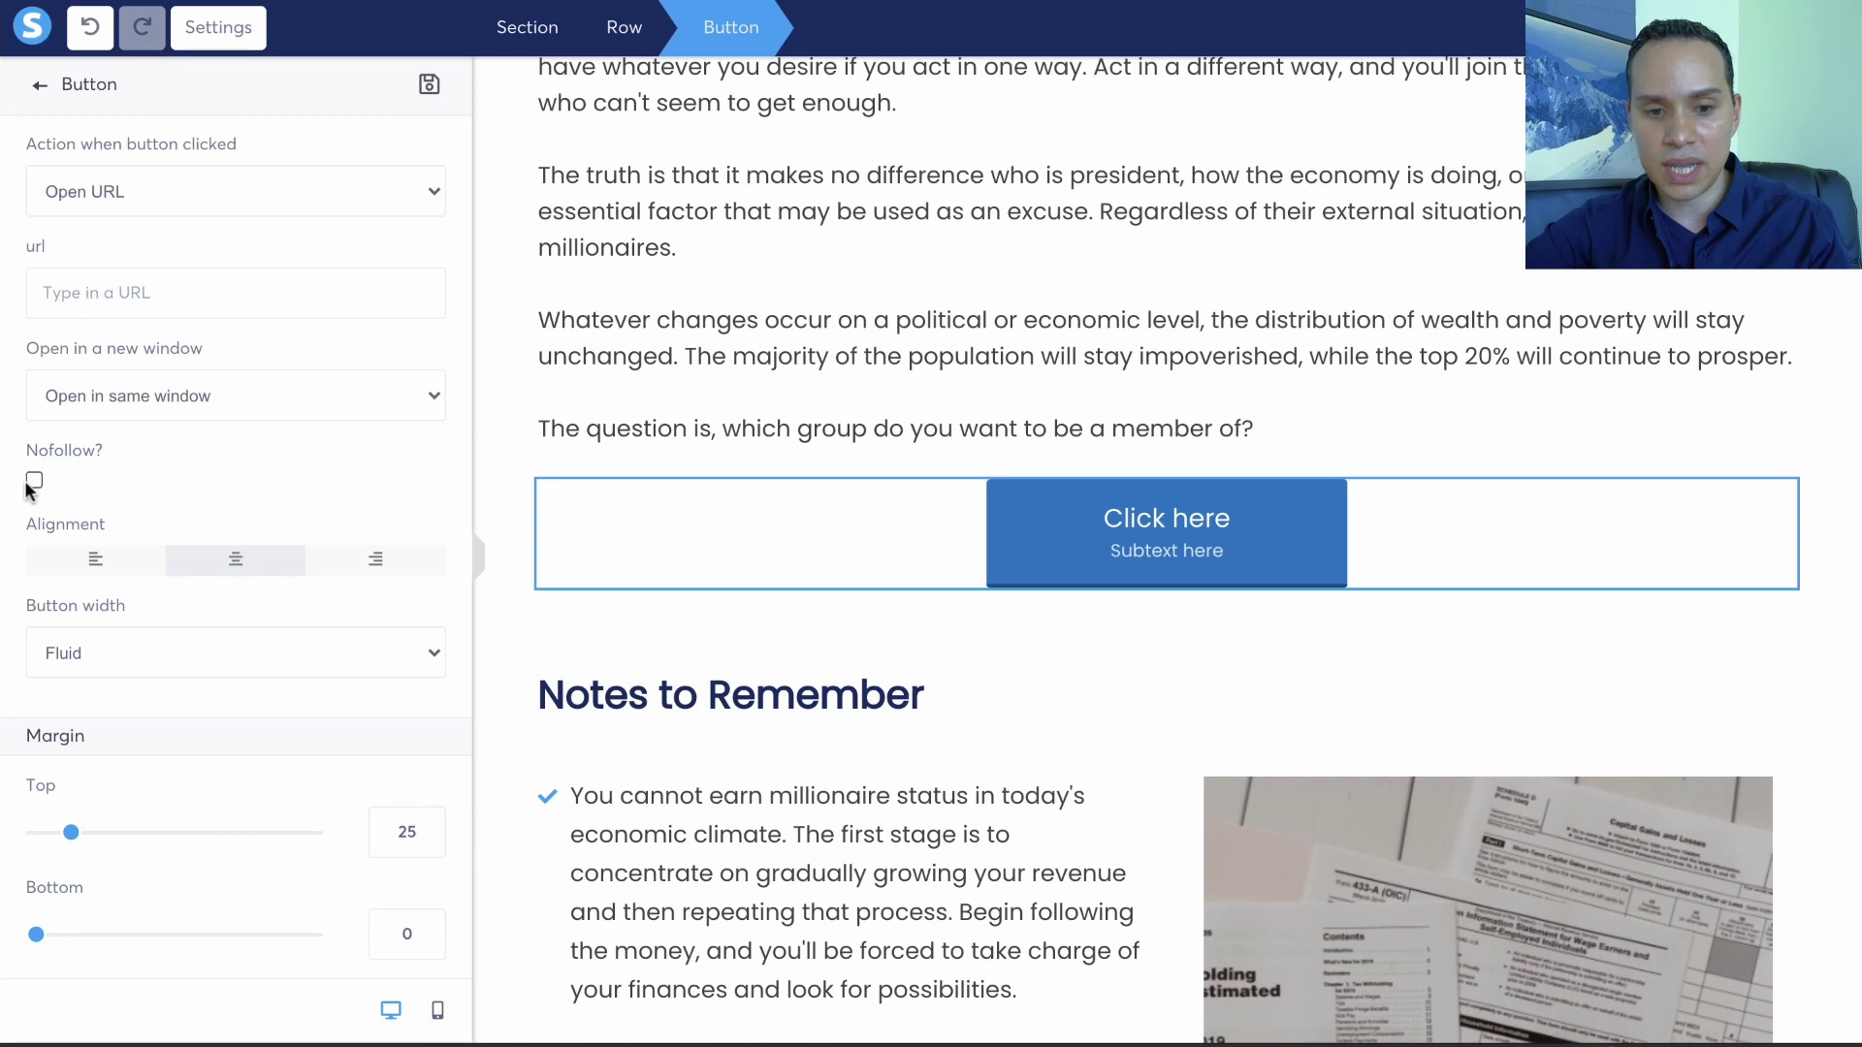
{"action": "left_click", "coordinate": [159, 396]}
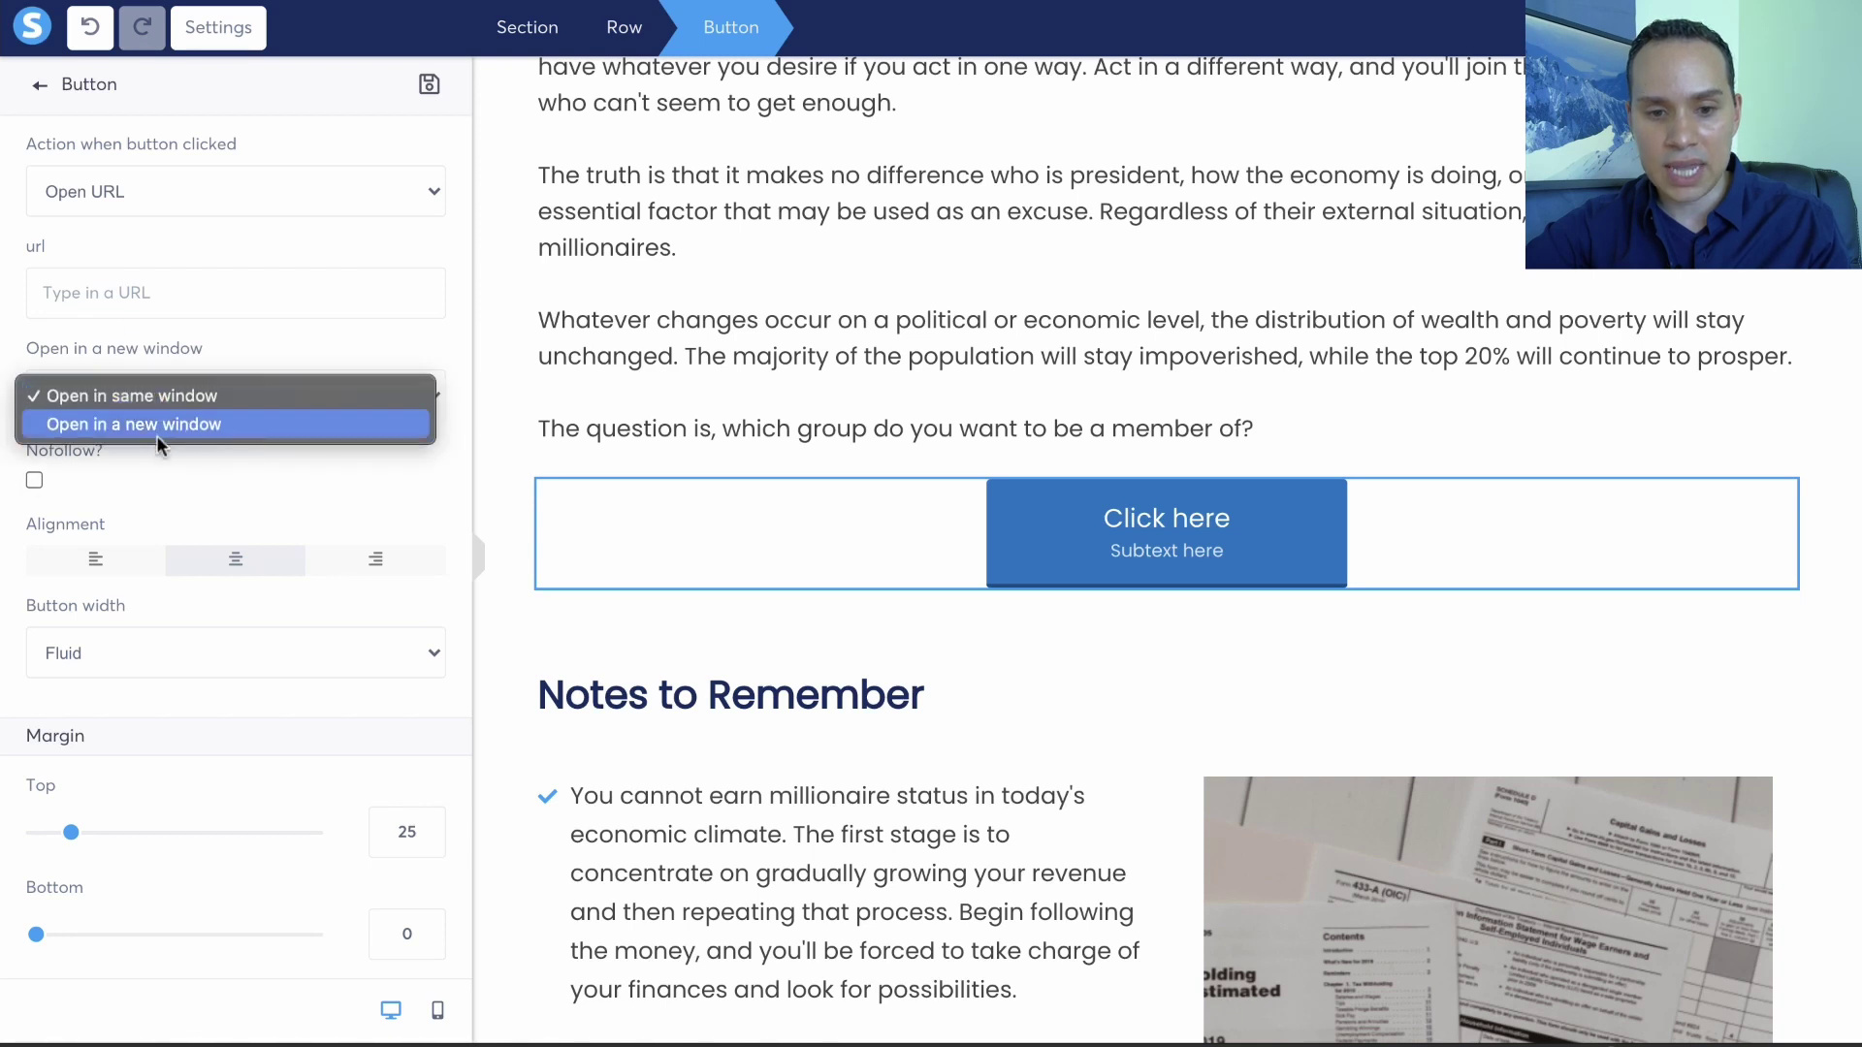
{"action": "left_click", "coordinate": [155, 427]}
Copy the sharing link of the "YA| Ad Formula" document in Google Drive and paste it as the button's URL.
{"action": "left_click", "coordinate": [140, 305]}
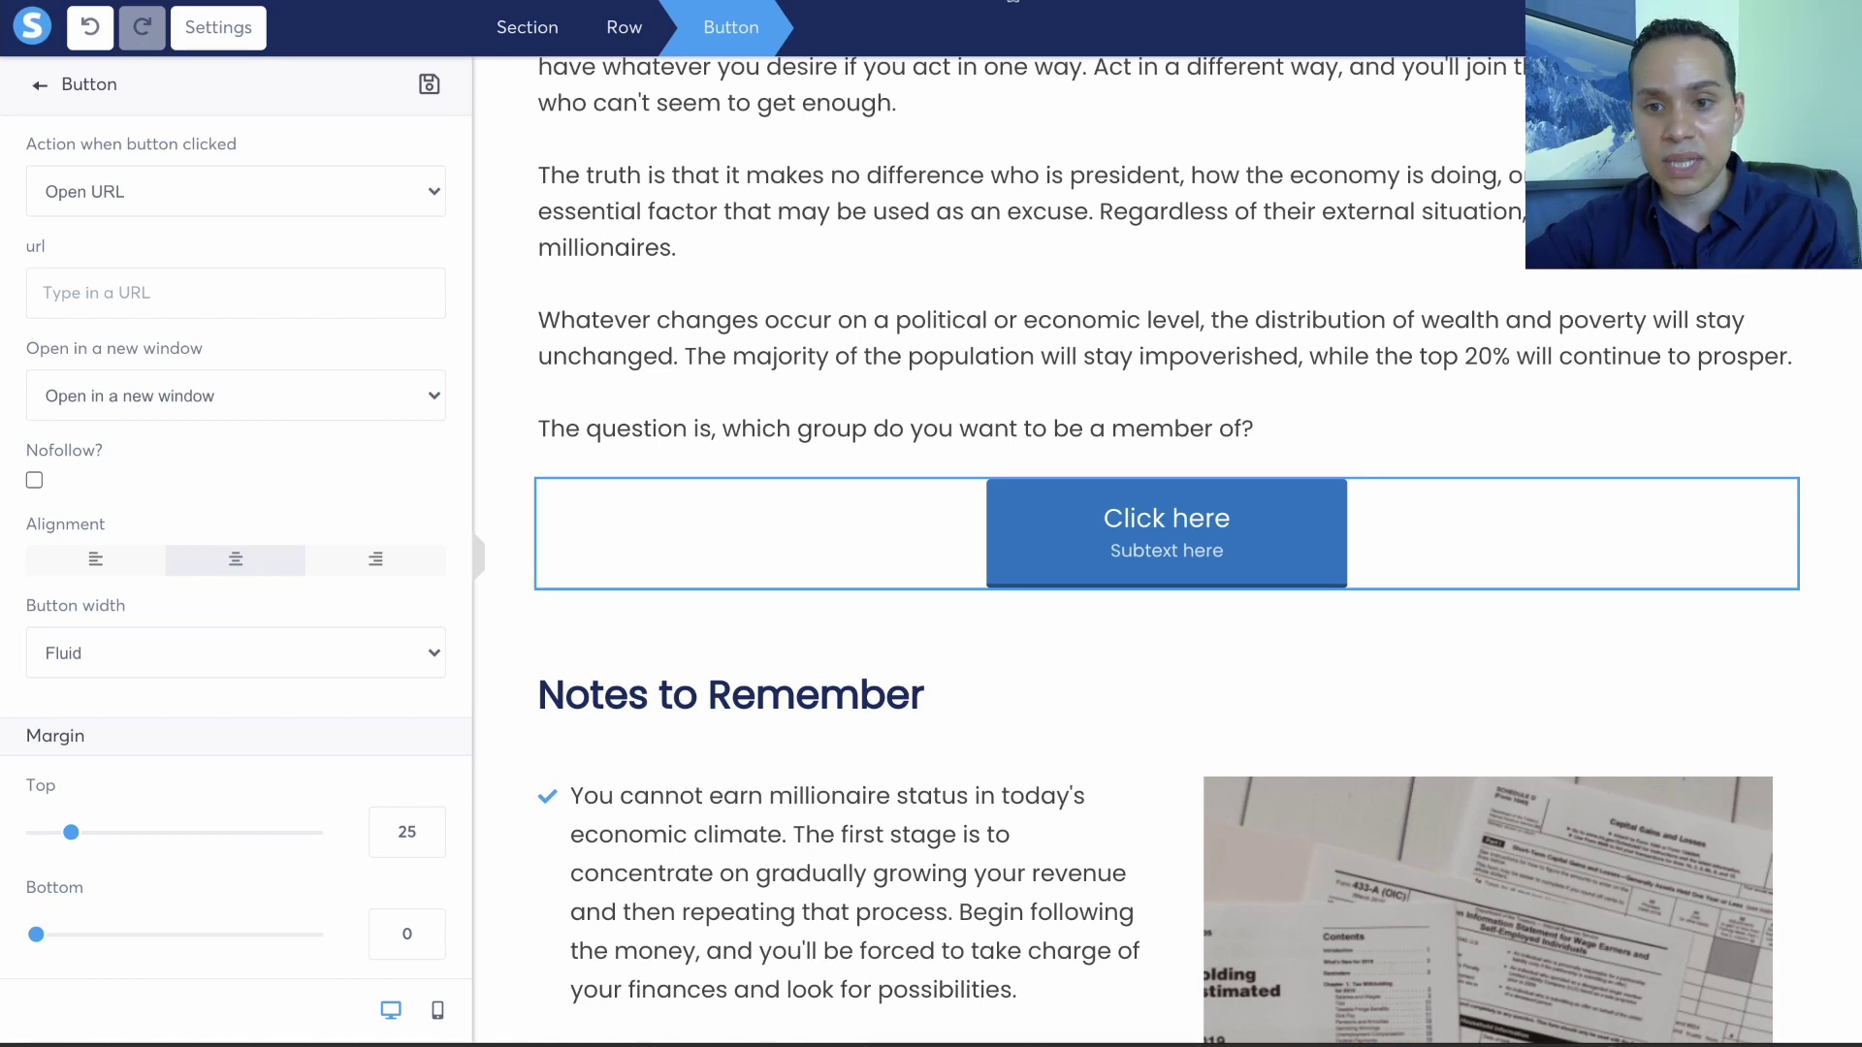
{"action": "left_click", "coordinate": [737, 0]}
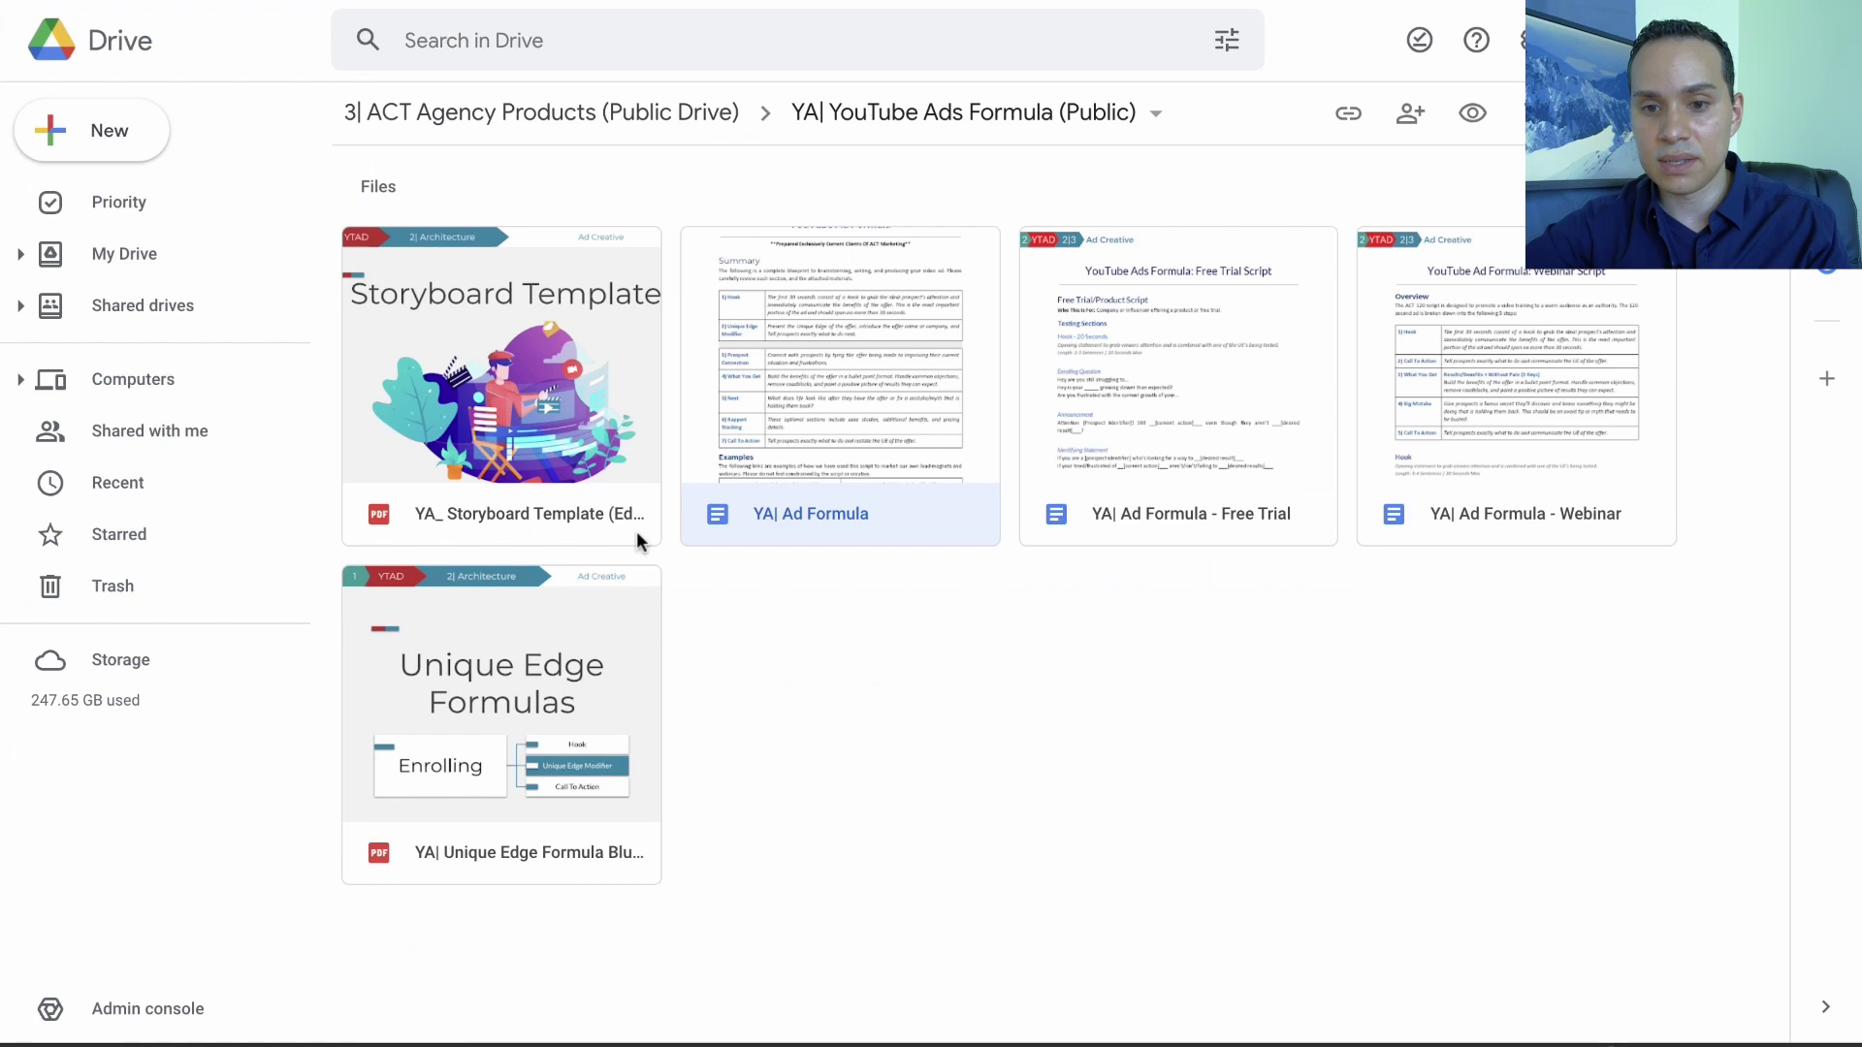
{"action": "left_click", "coordinate": [913, 654]}
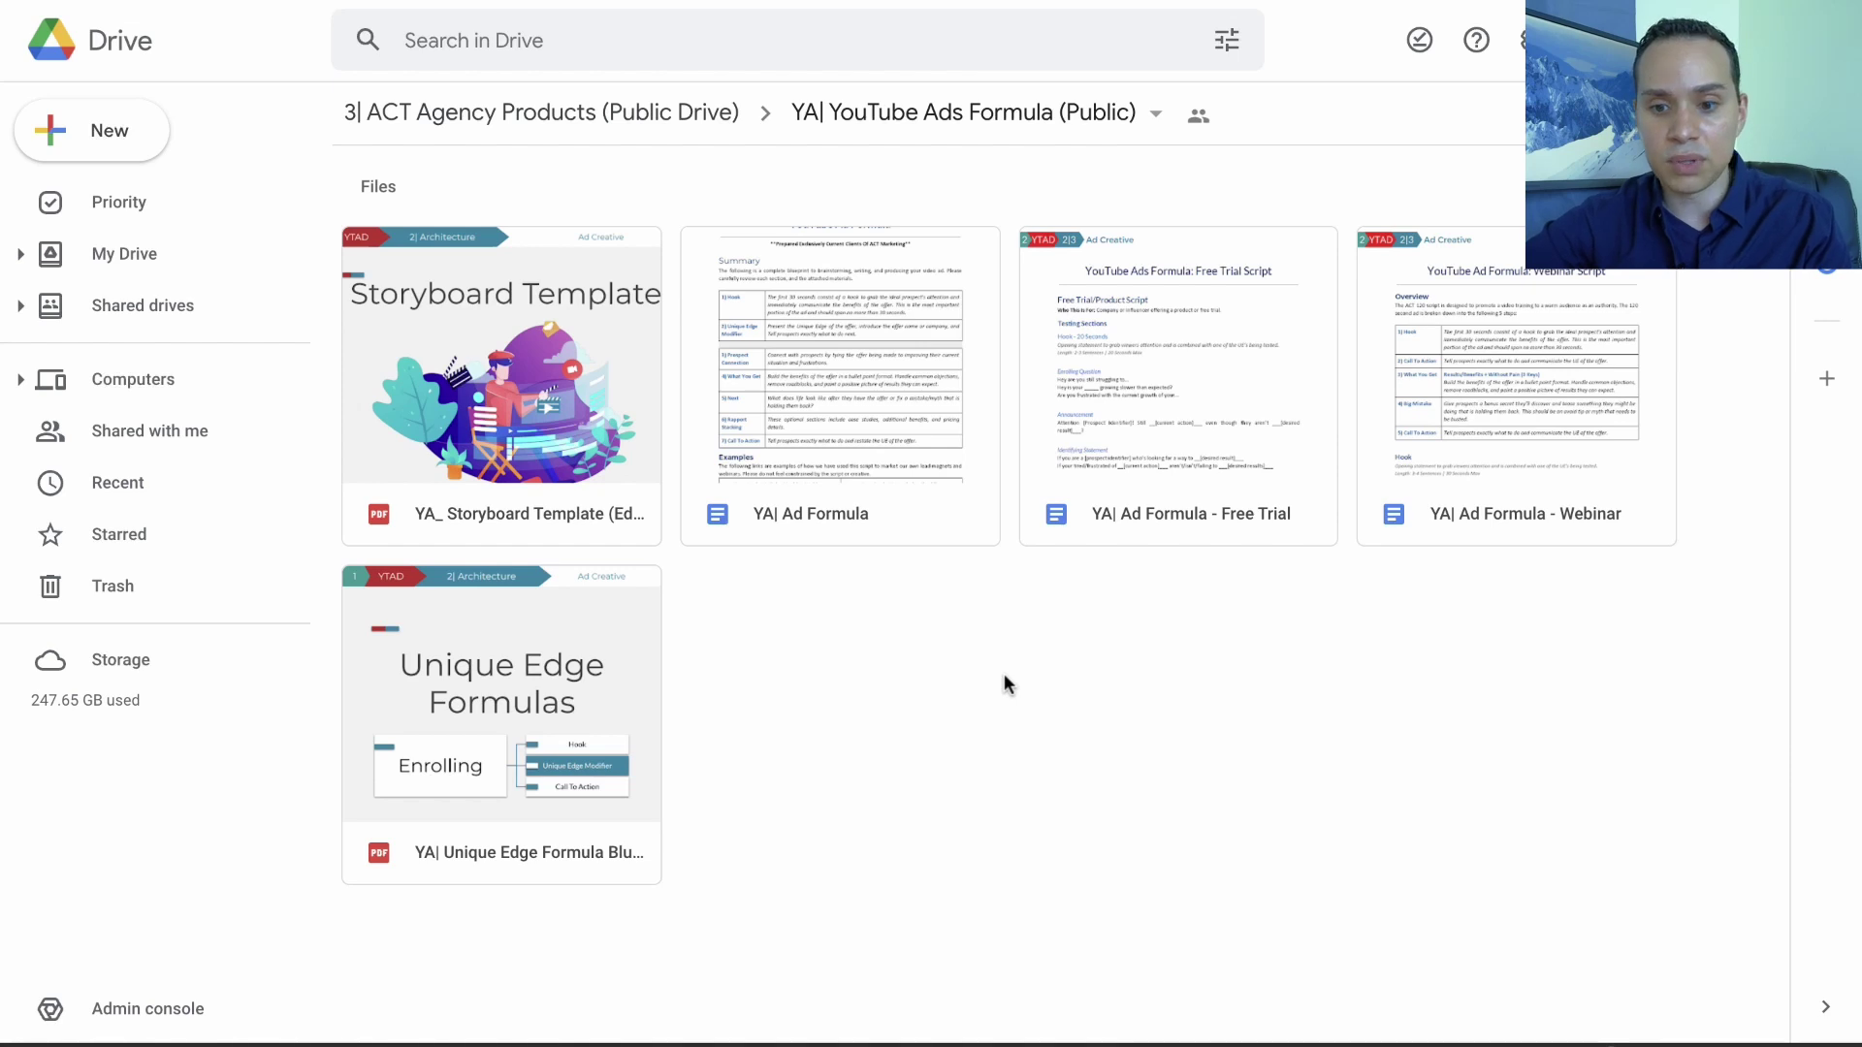
{"action": "right_click", "coordinate": [873, 374]}
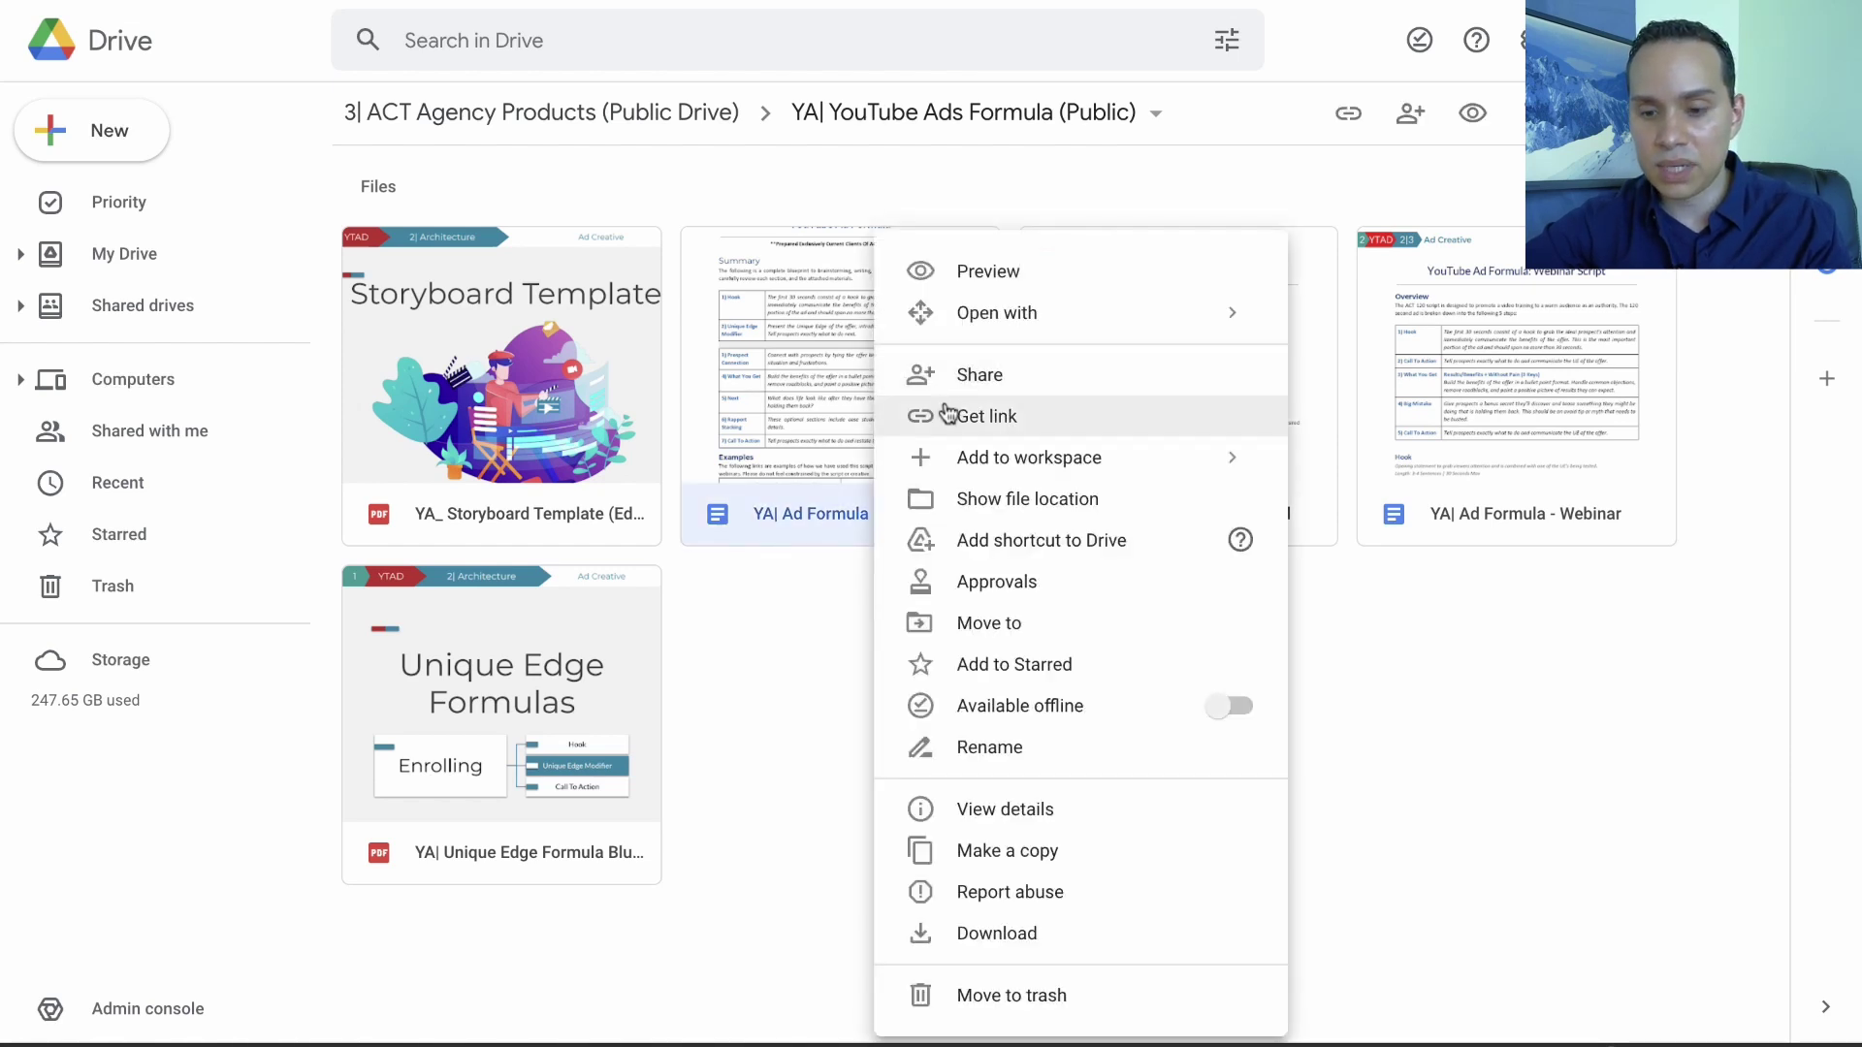
{"action": "left_click", "coordinate": [947, 415]}
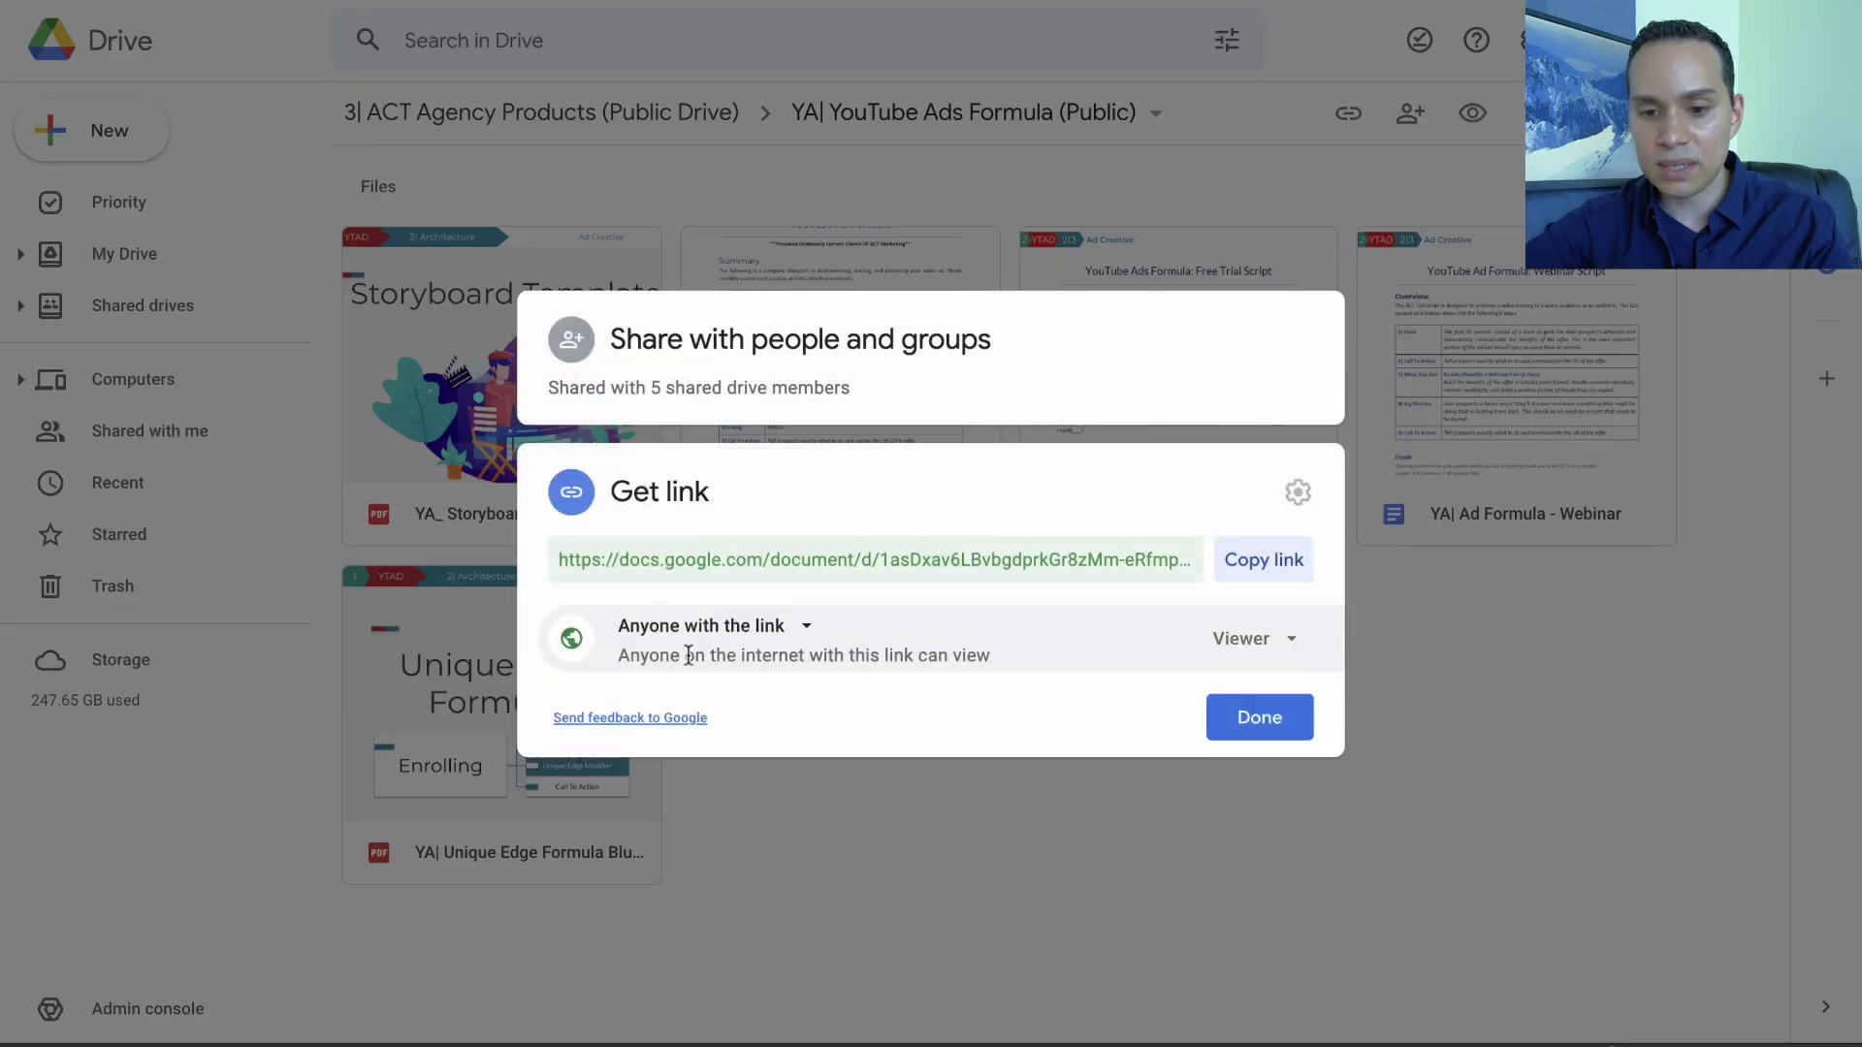
{"action": "left_click", "coordinate": [1248, 561]}
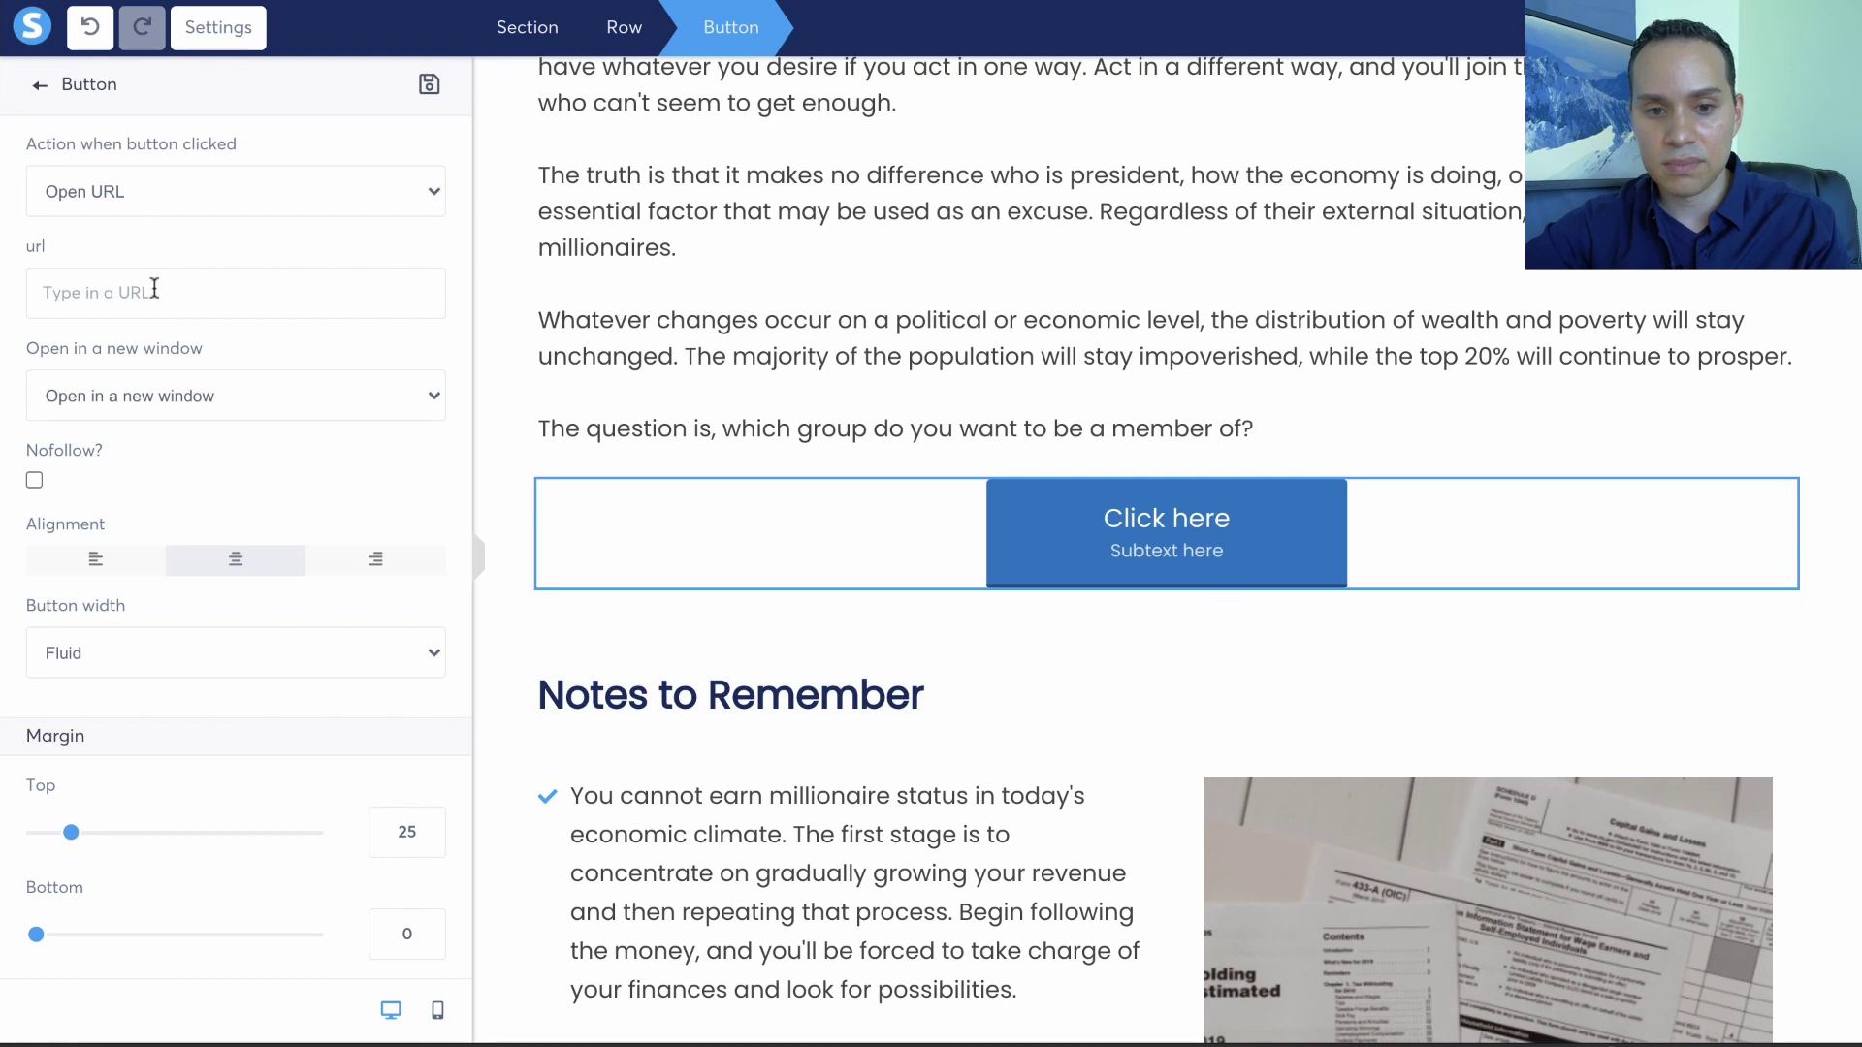
{"action": "left_click", "coordinate": [154, 291]}
{"action": "key", "text": "ctrl+v"}
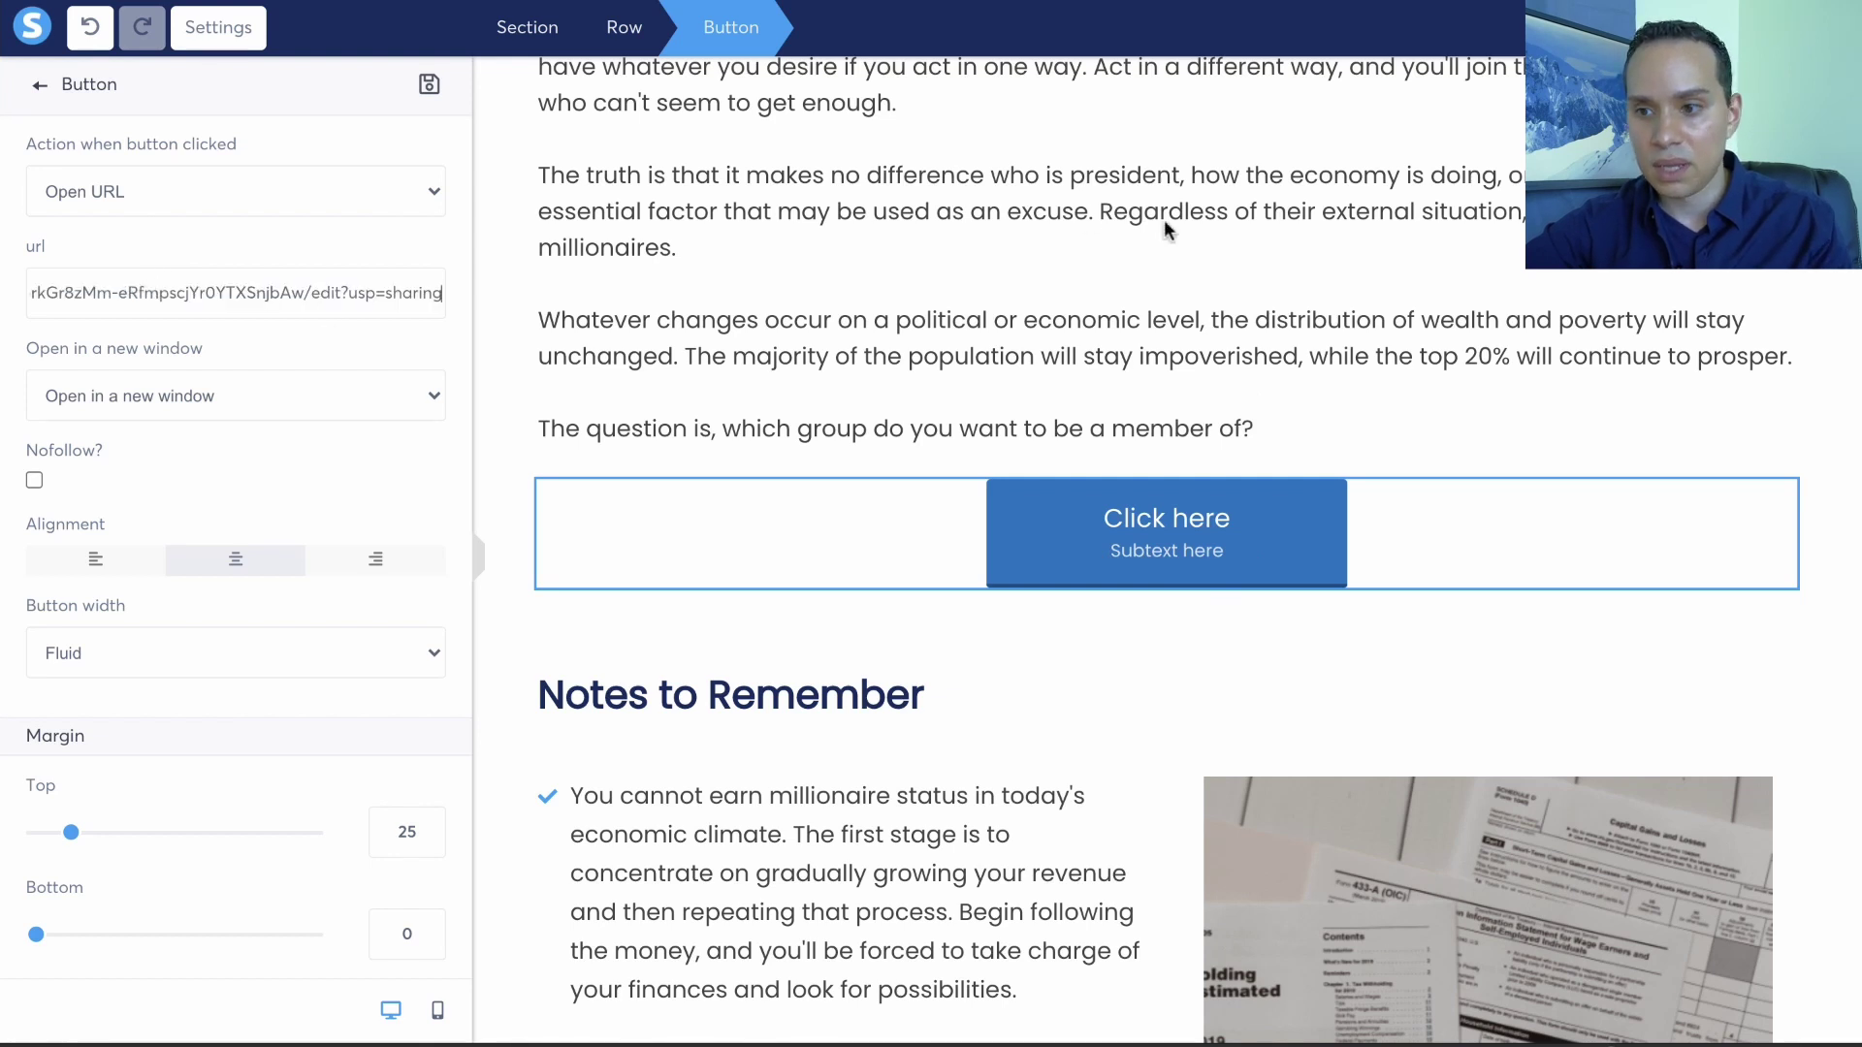
Check the linked document's sharing access in Google Drive and return to the lecture page editor.
{"action": "left_click", "coordinate": [1649, 27]}
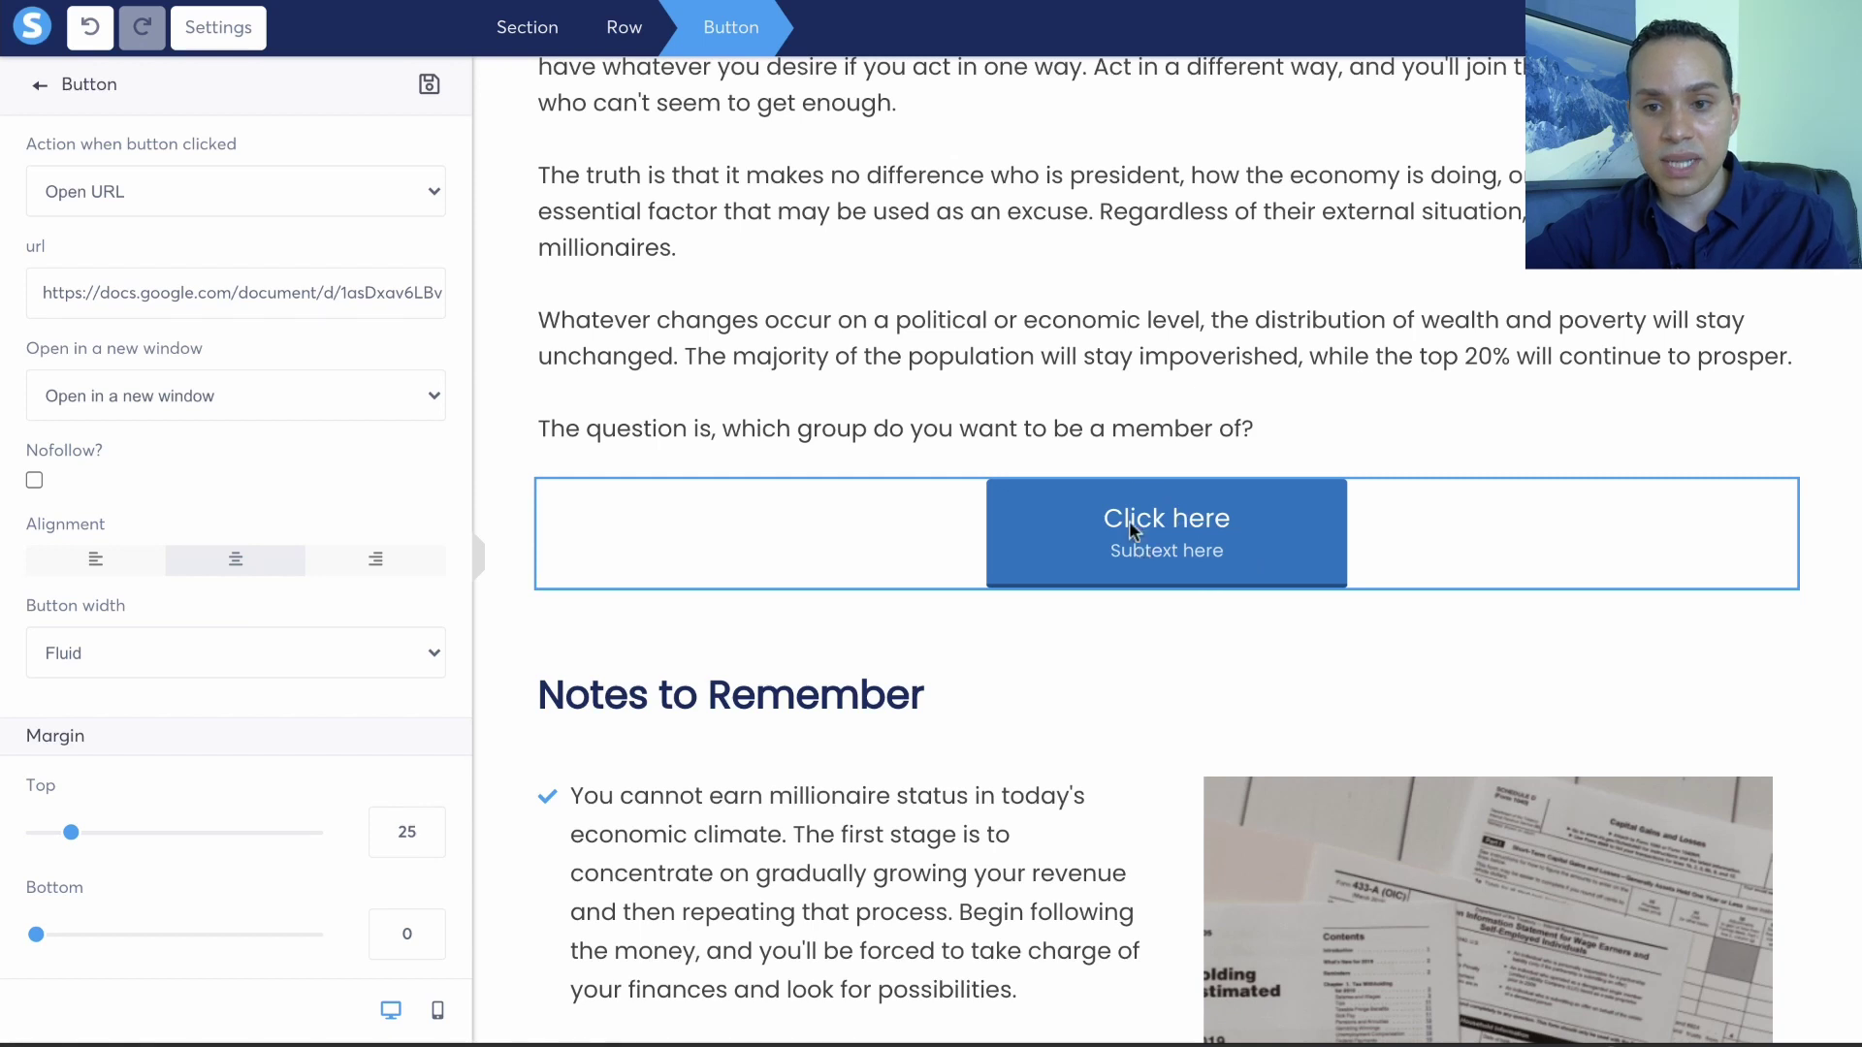
{"action": "left_click", "coordinate": [776, 1]}
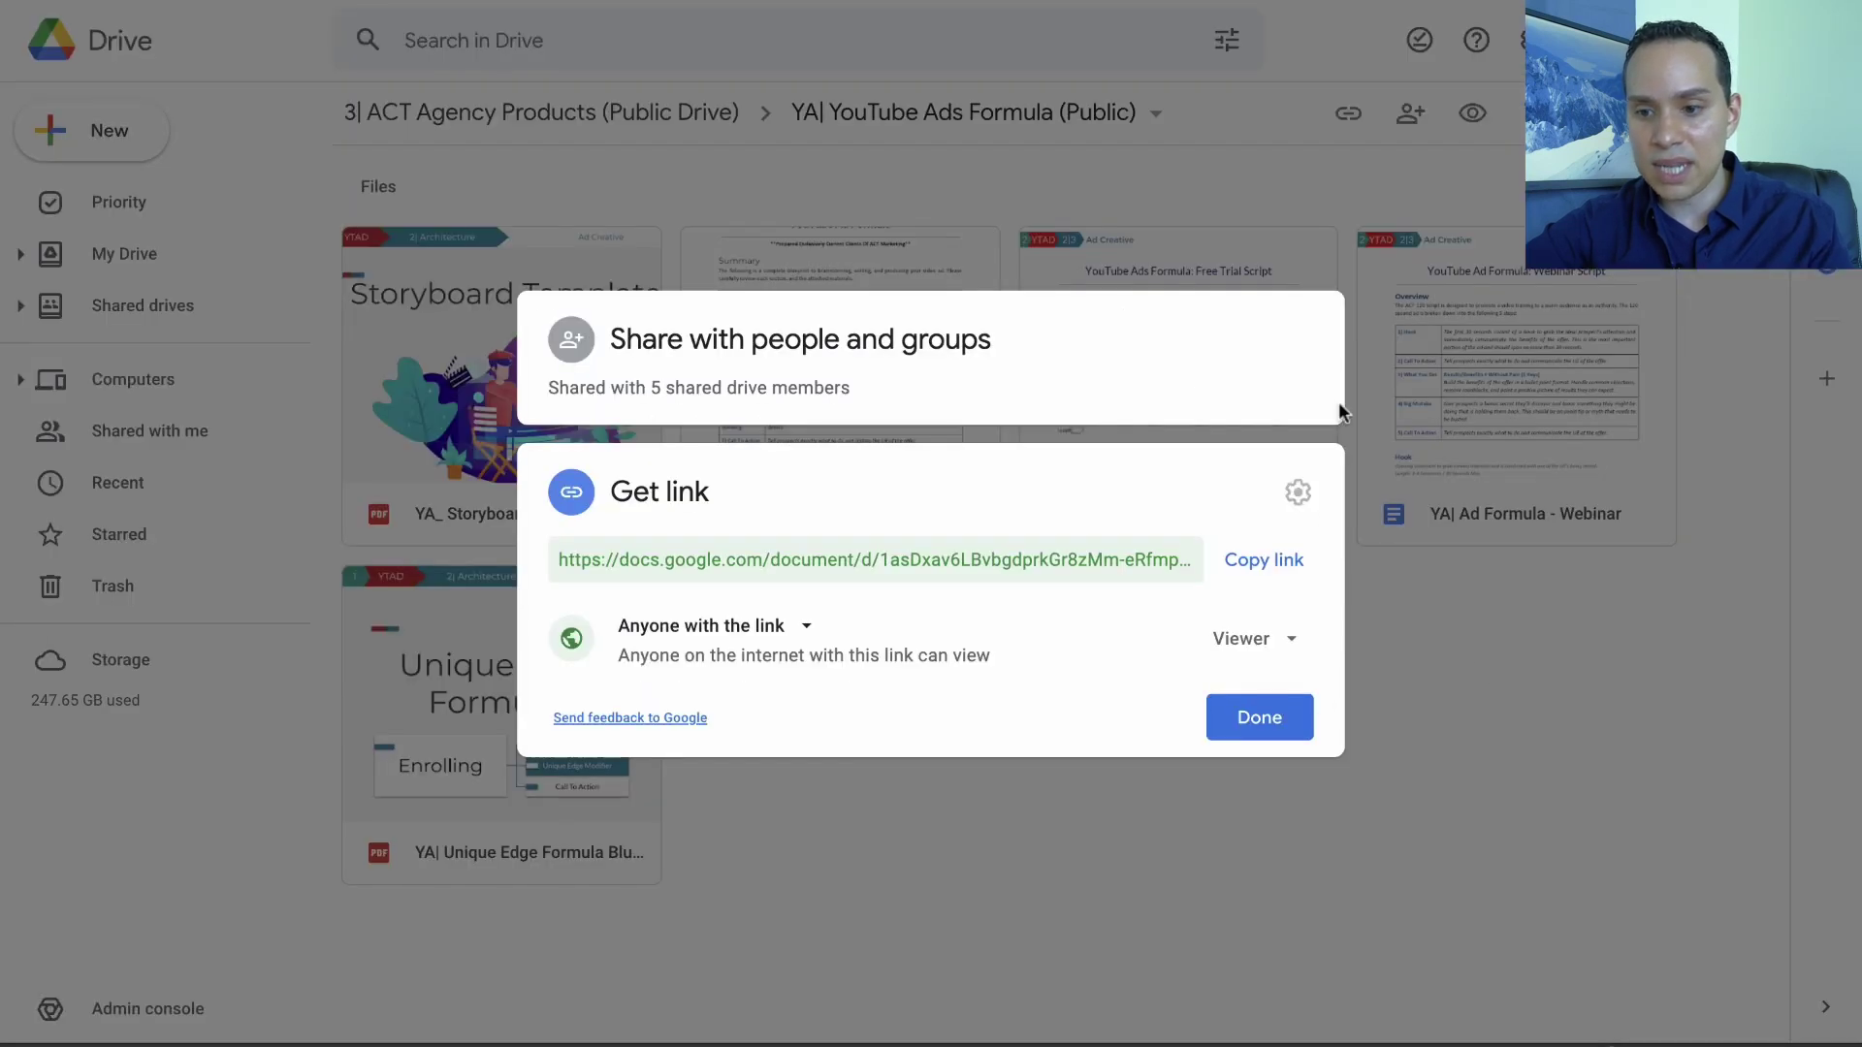
{"action": "left_click", "coordinate": [1501, 693]}
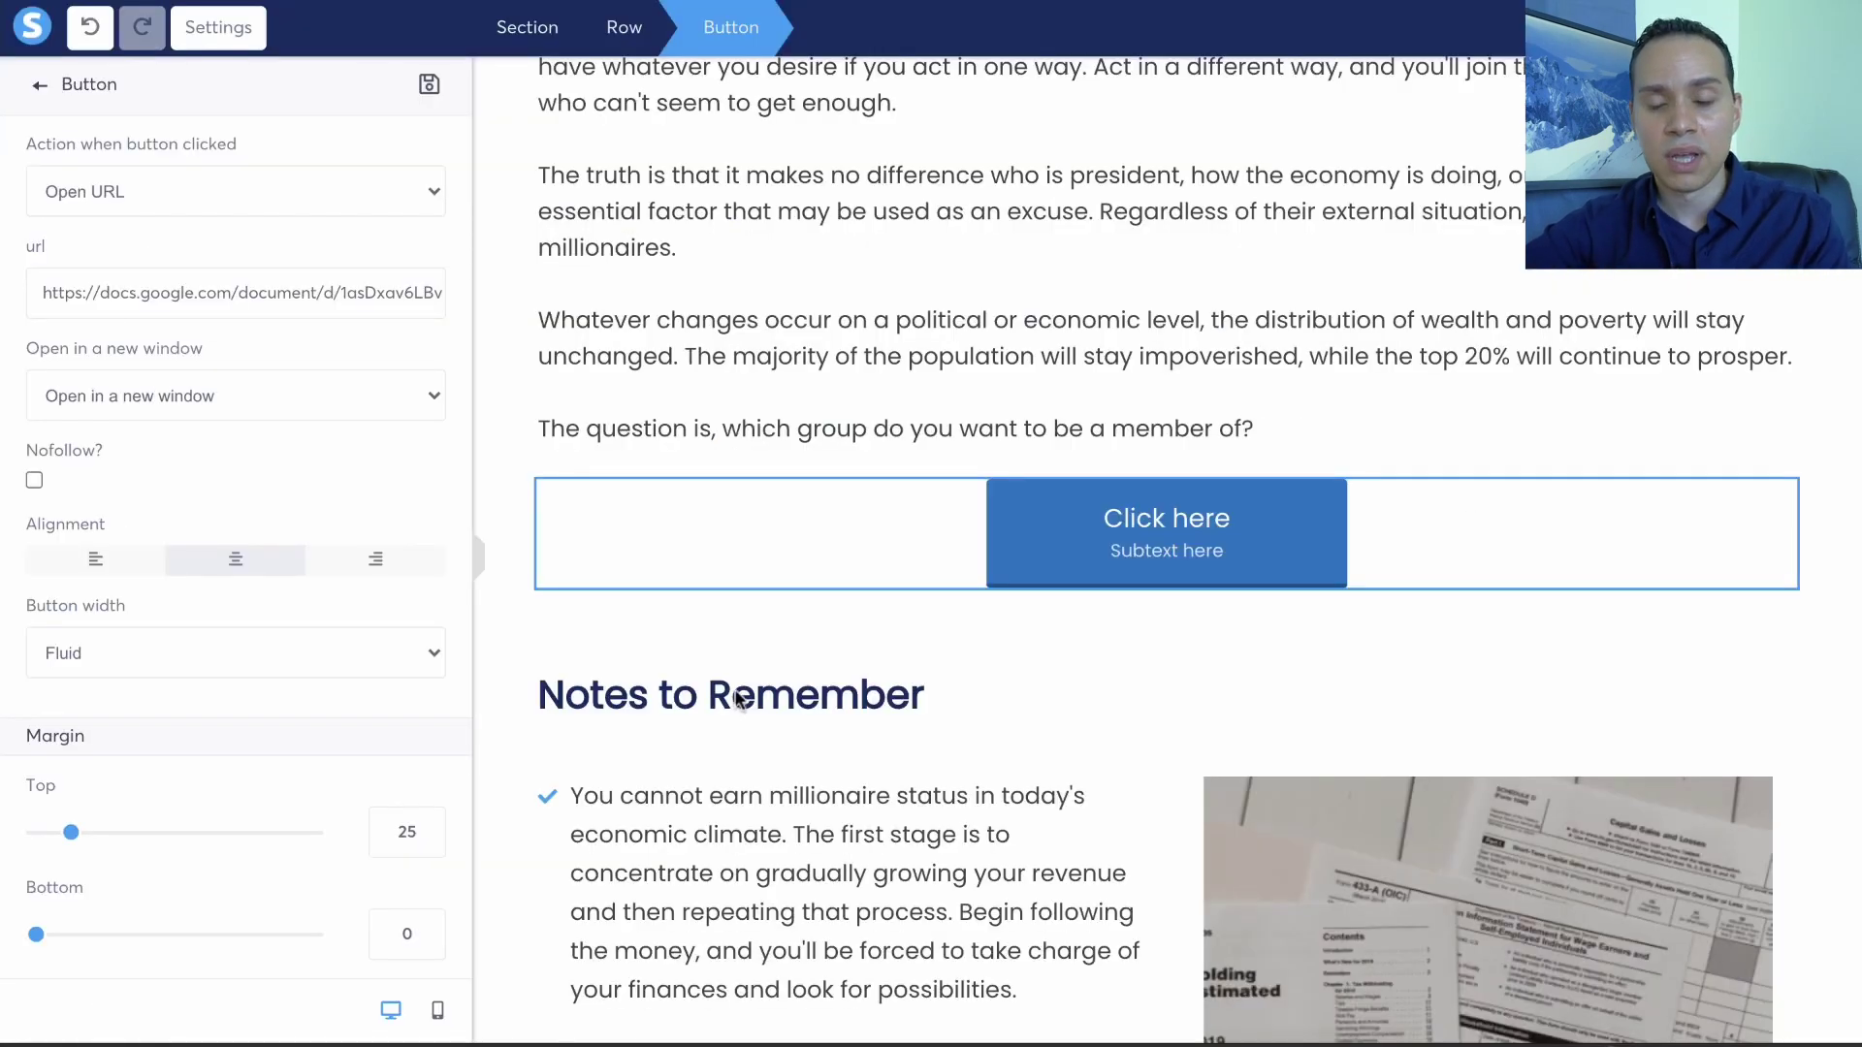
Paste the document link into the button's URL again and replace its ending "edit?usp=sharing" with "copy".
{"action": "left_click", "coordinate": [818, 385]}
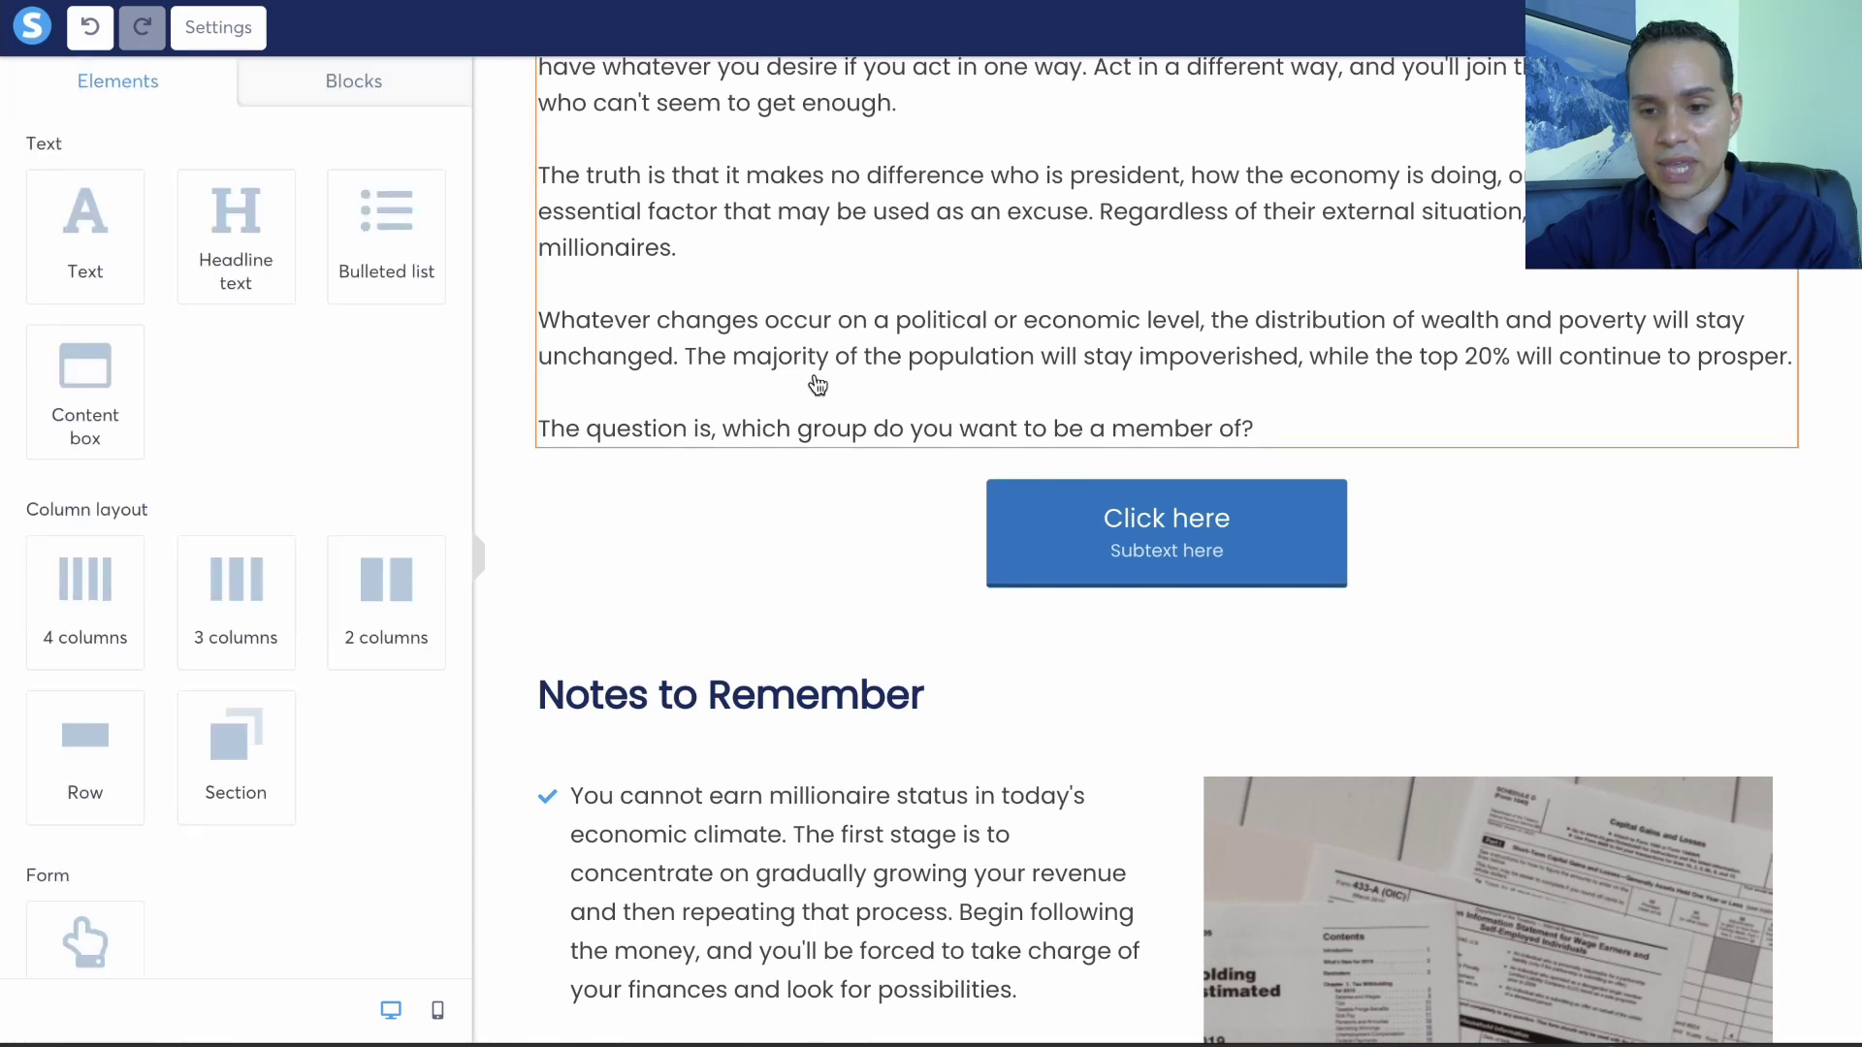
{"action": "left_click", "coordinate": [1202, 541]}
{"action": "key", "text": "super+a"}
{"action": "key", "text": "super+v"}
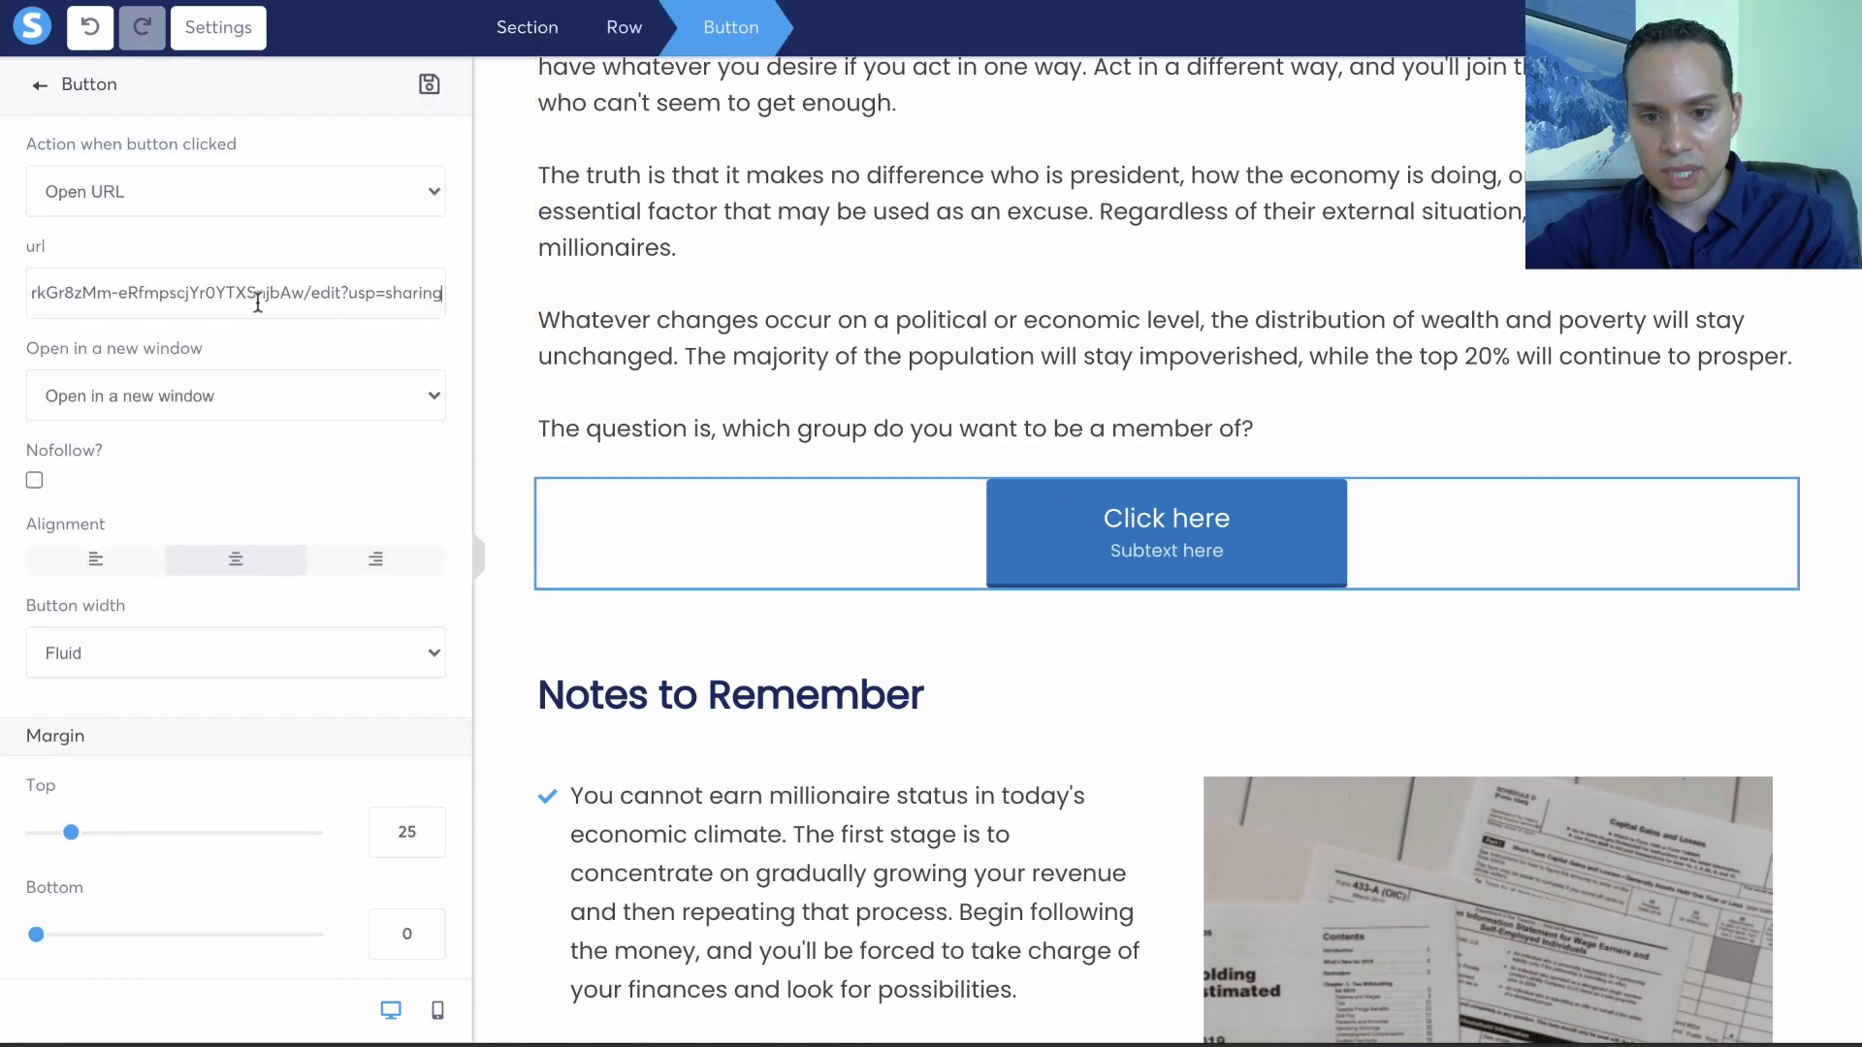
{"action": "double_click", "coordinate": [388, 293]}
{"action": "left_click", "coordinate": [317, 295], "text": "shift"}
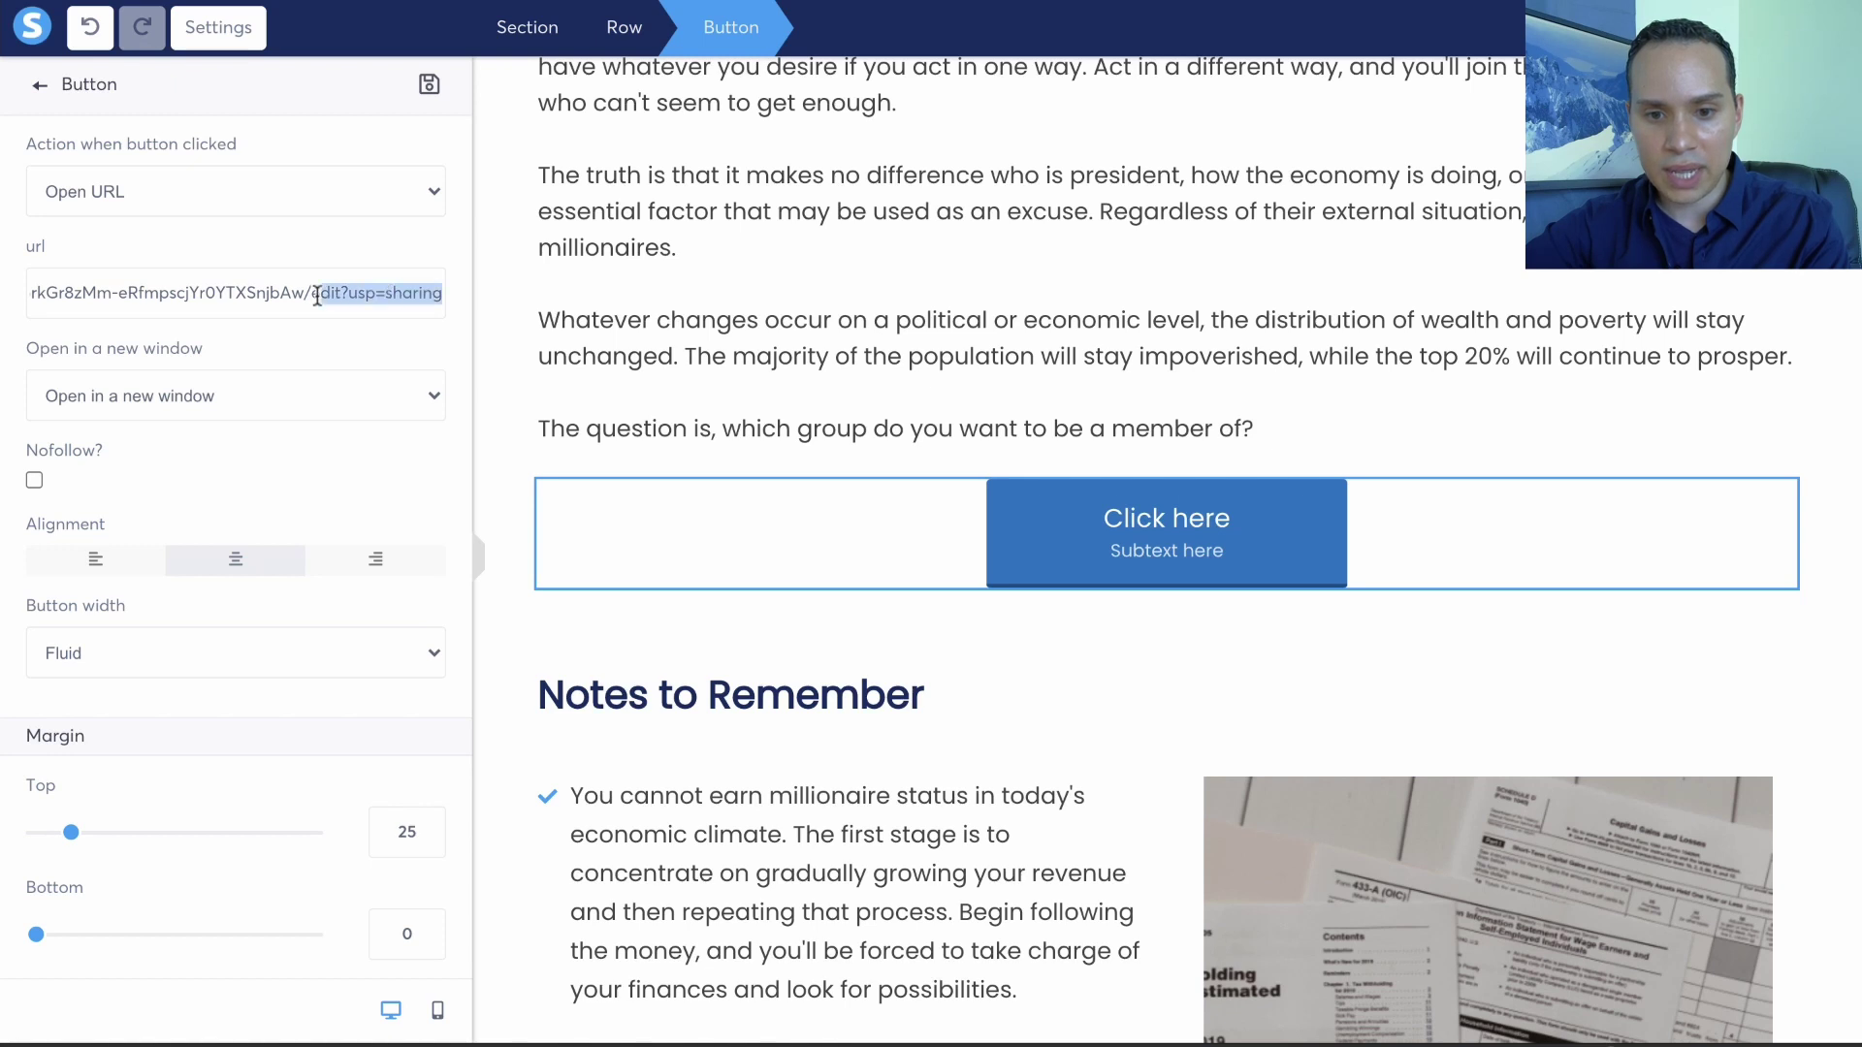
{"action": "key", "text": "BackSpace"}
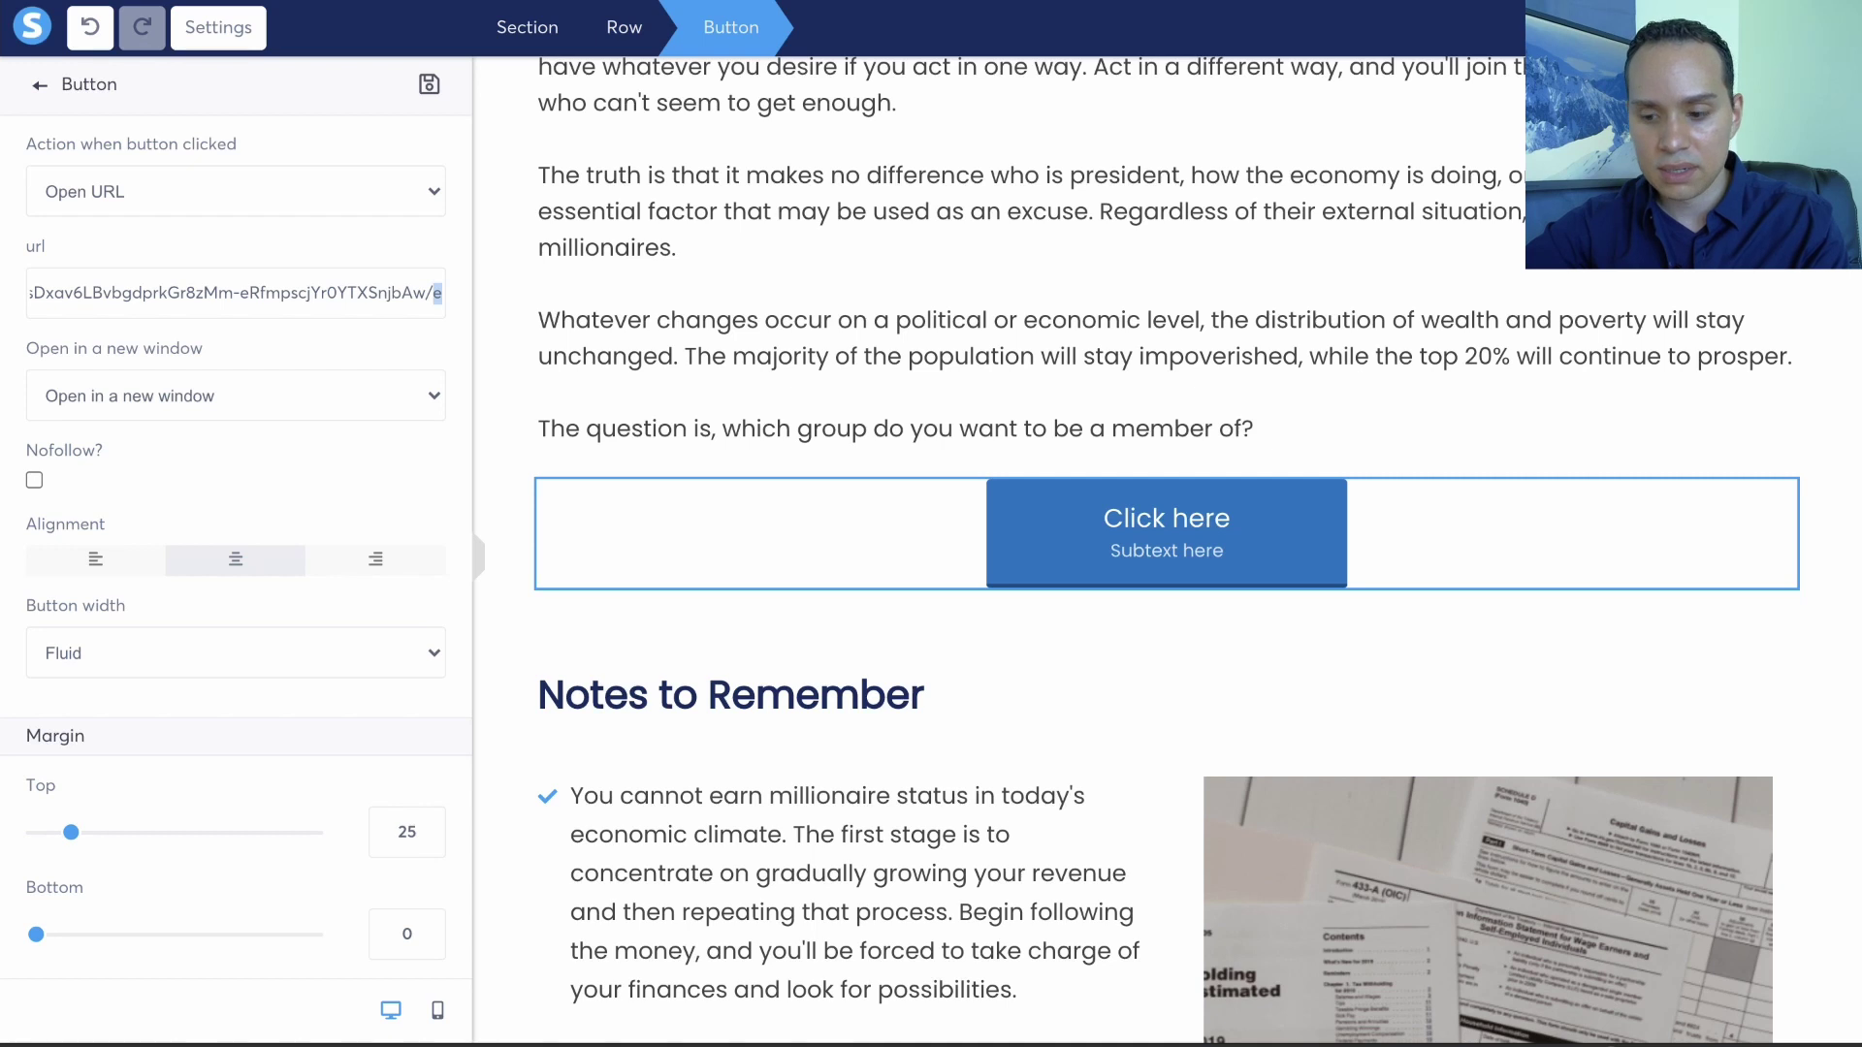
{"action": "key", "text": "BackSpace"}
{"action": "type", "text": "copy"}
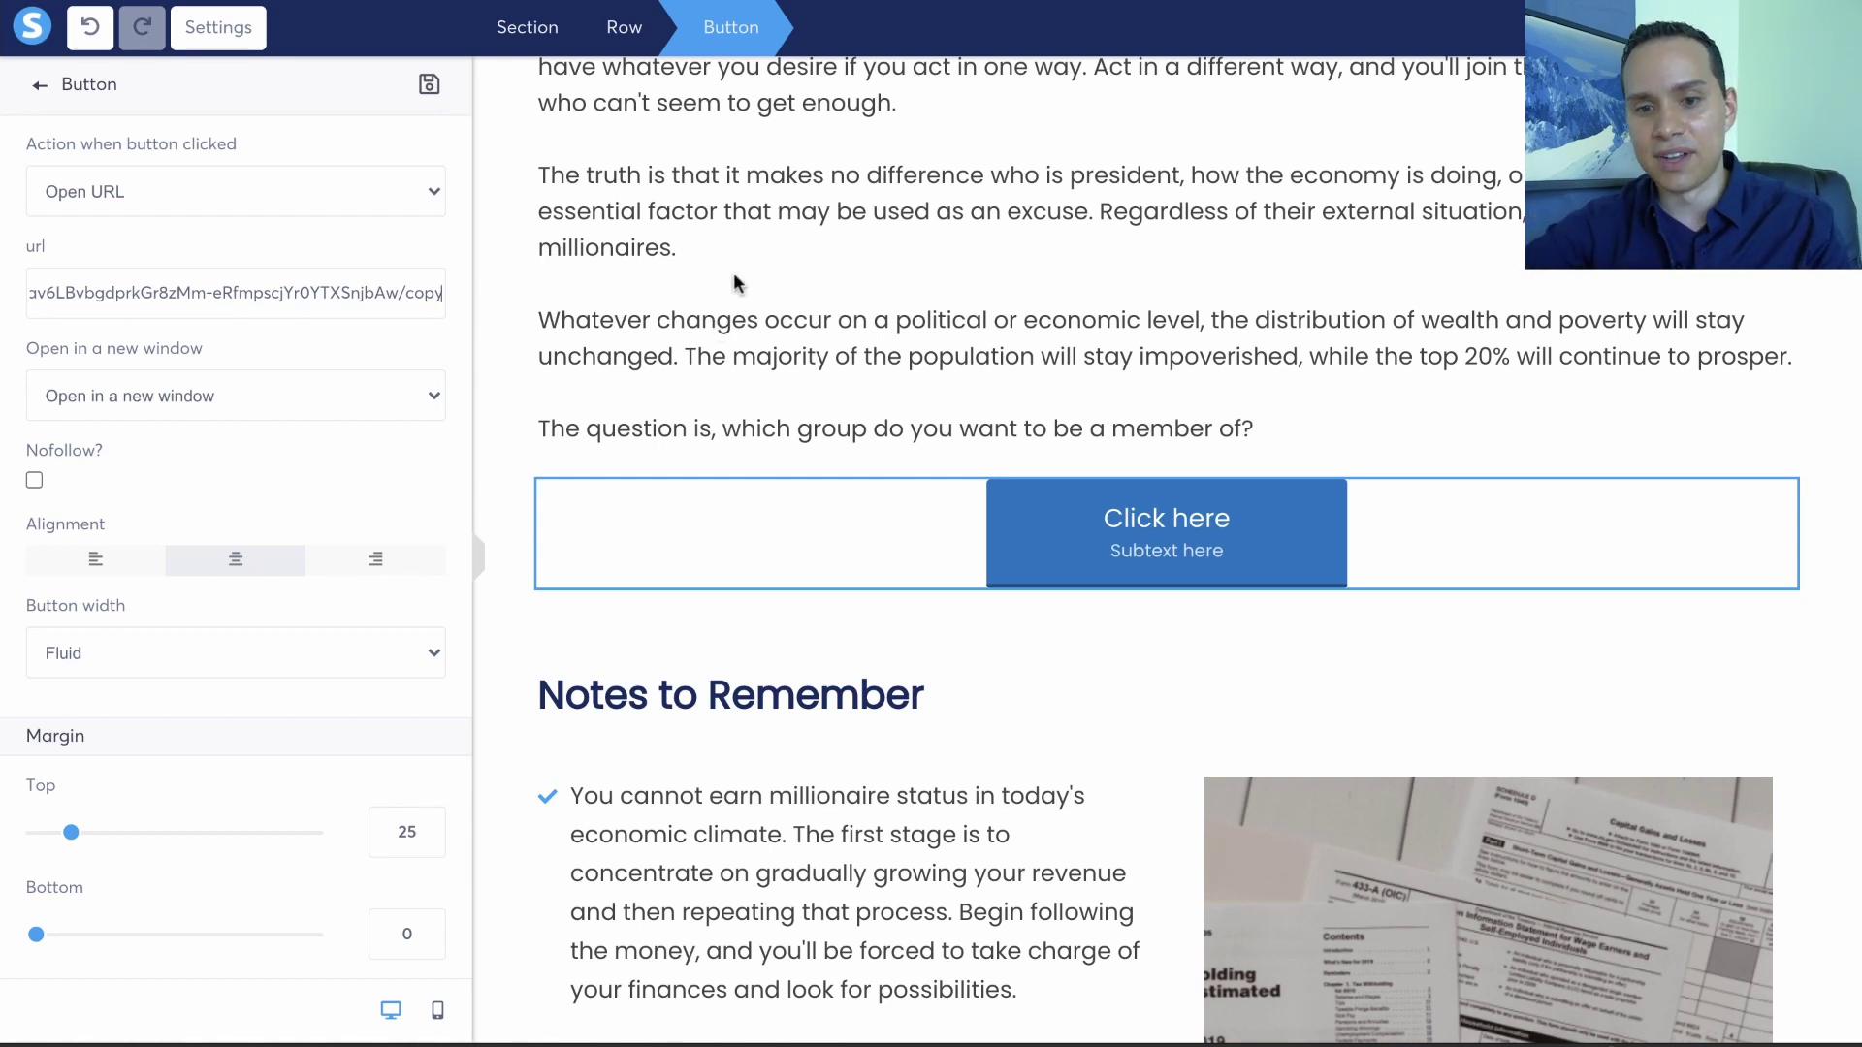
{"action": "left_click", "coordinate": [876, 302]}
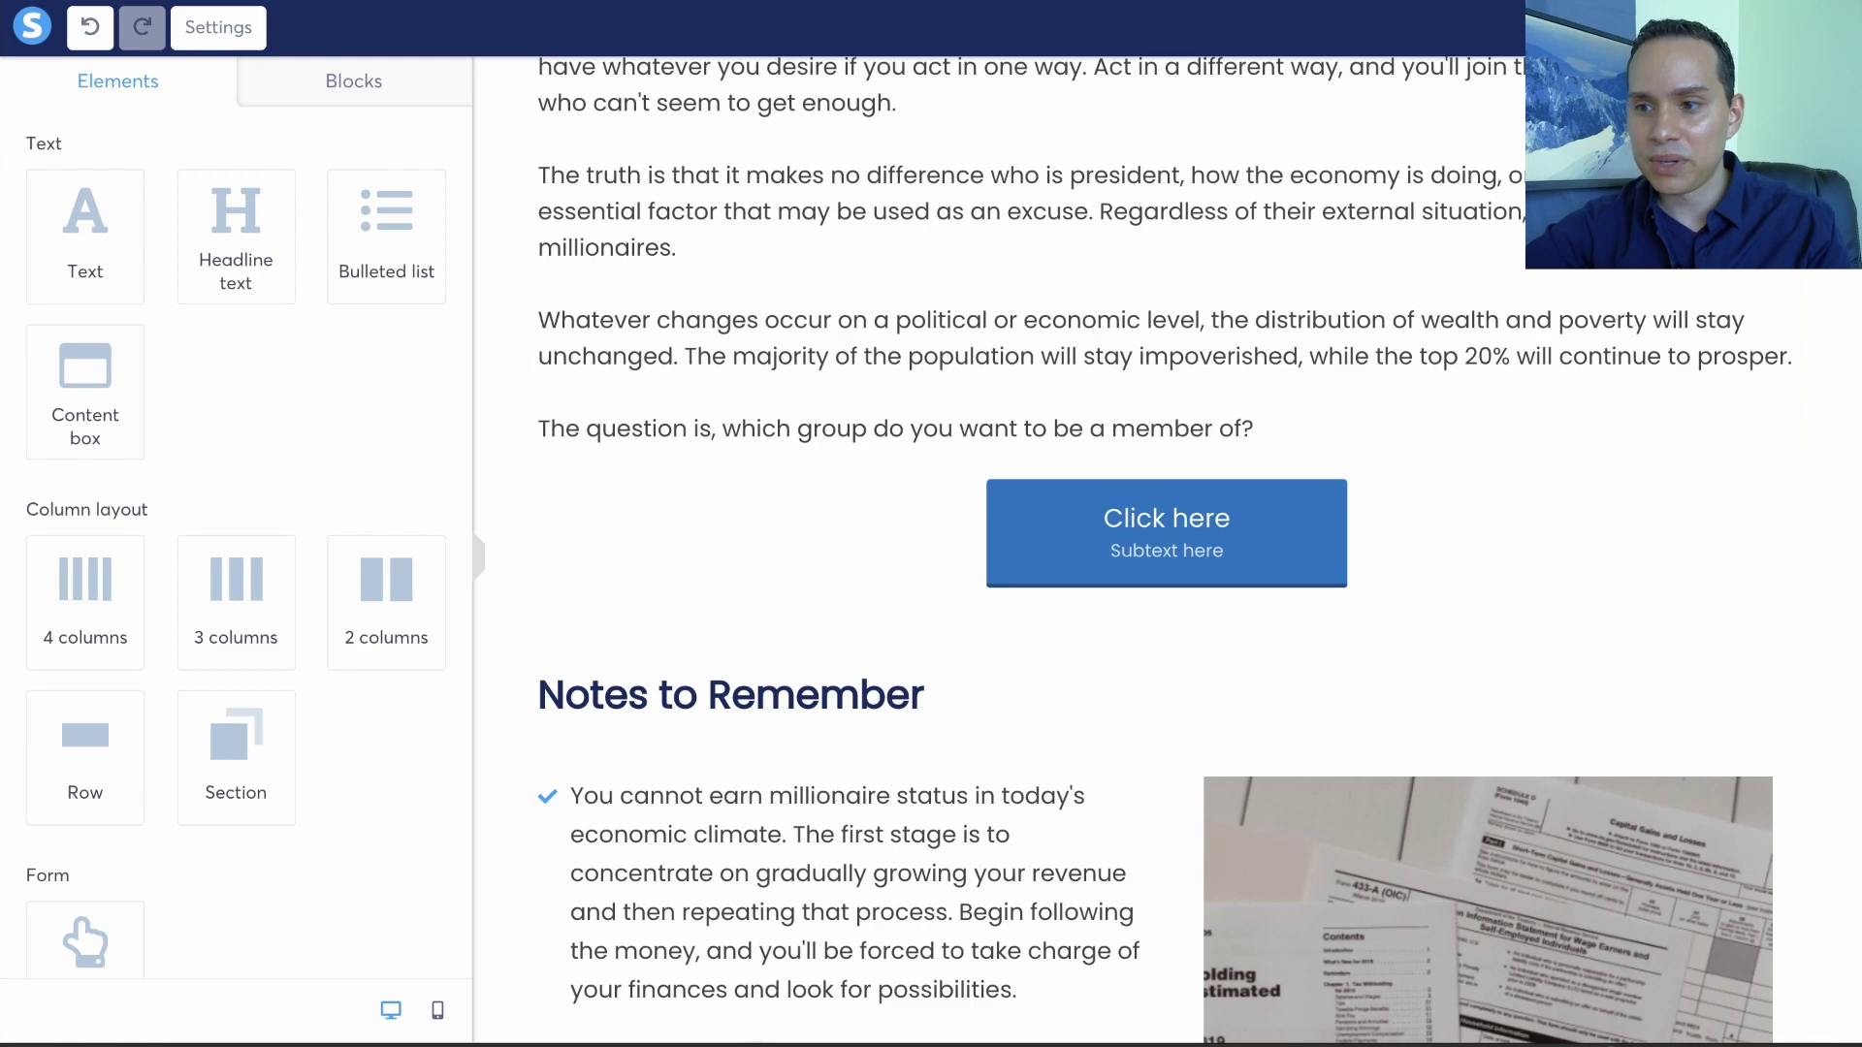
Review the lecture page from the video down through the "Notes to Remember" section.
{"action": "scroll", "coordinate": [832, 582], "scroll_direction": "up", "scroll_amount": 10}
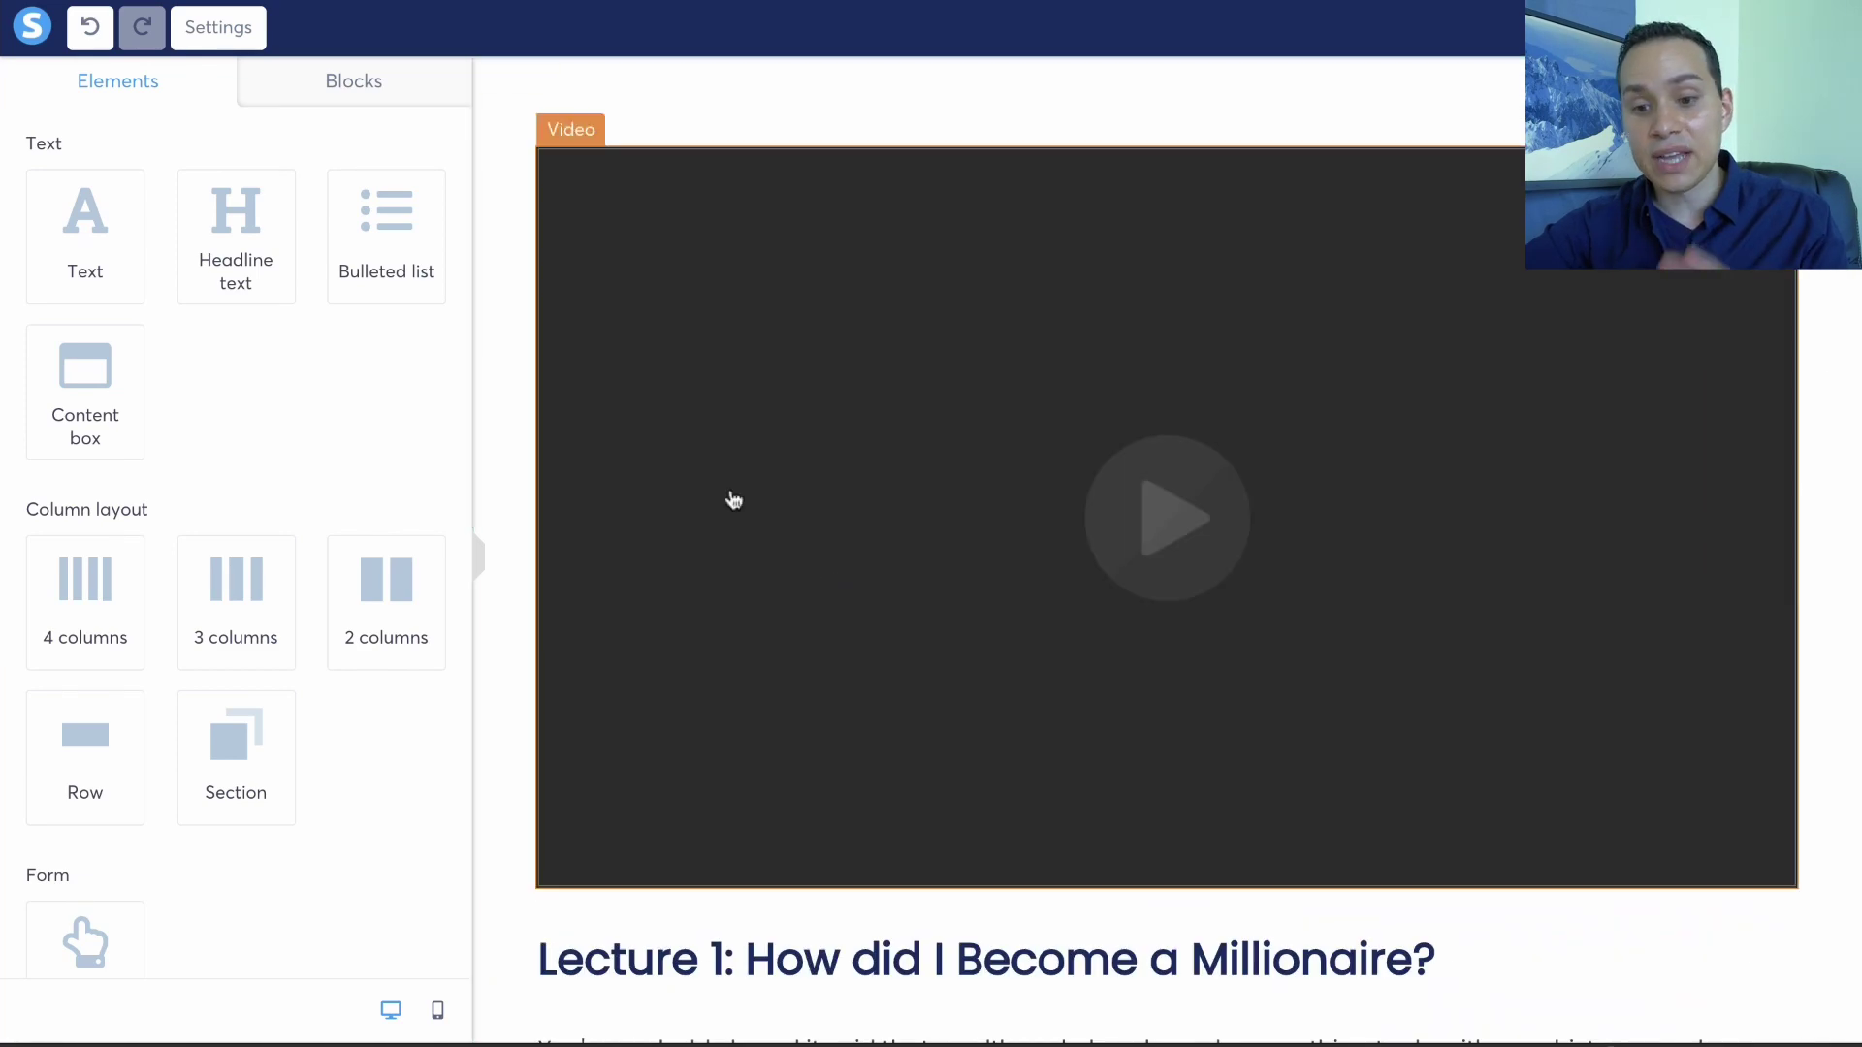
{"action": "scroll", "coordinate": [1123, 662], "scroll_direction": "down", "scroll_amount": 15}
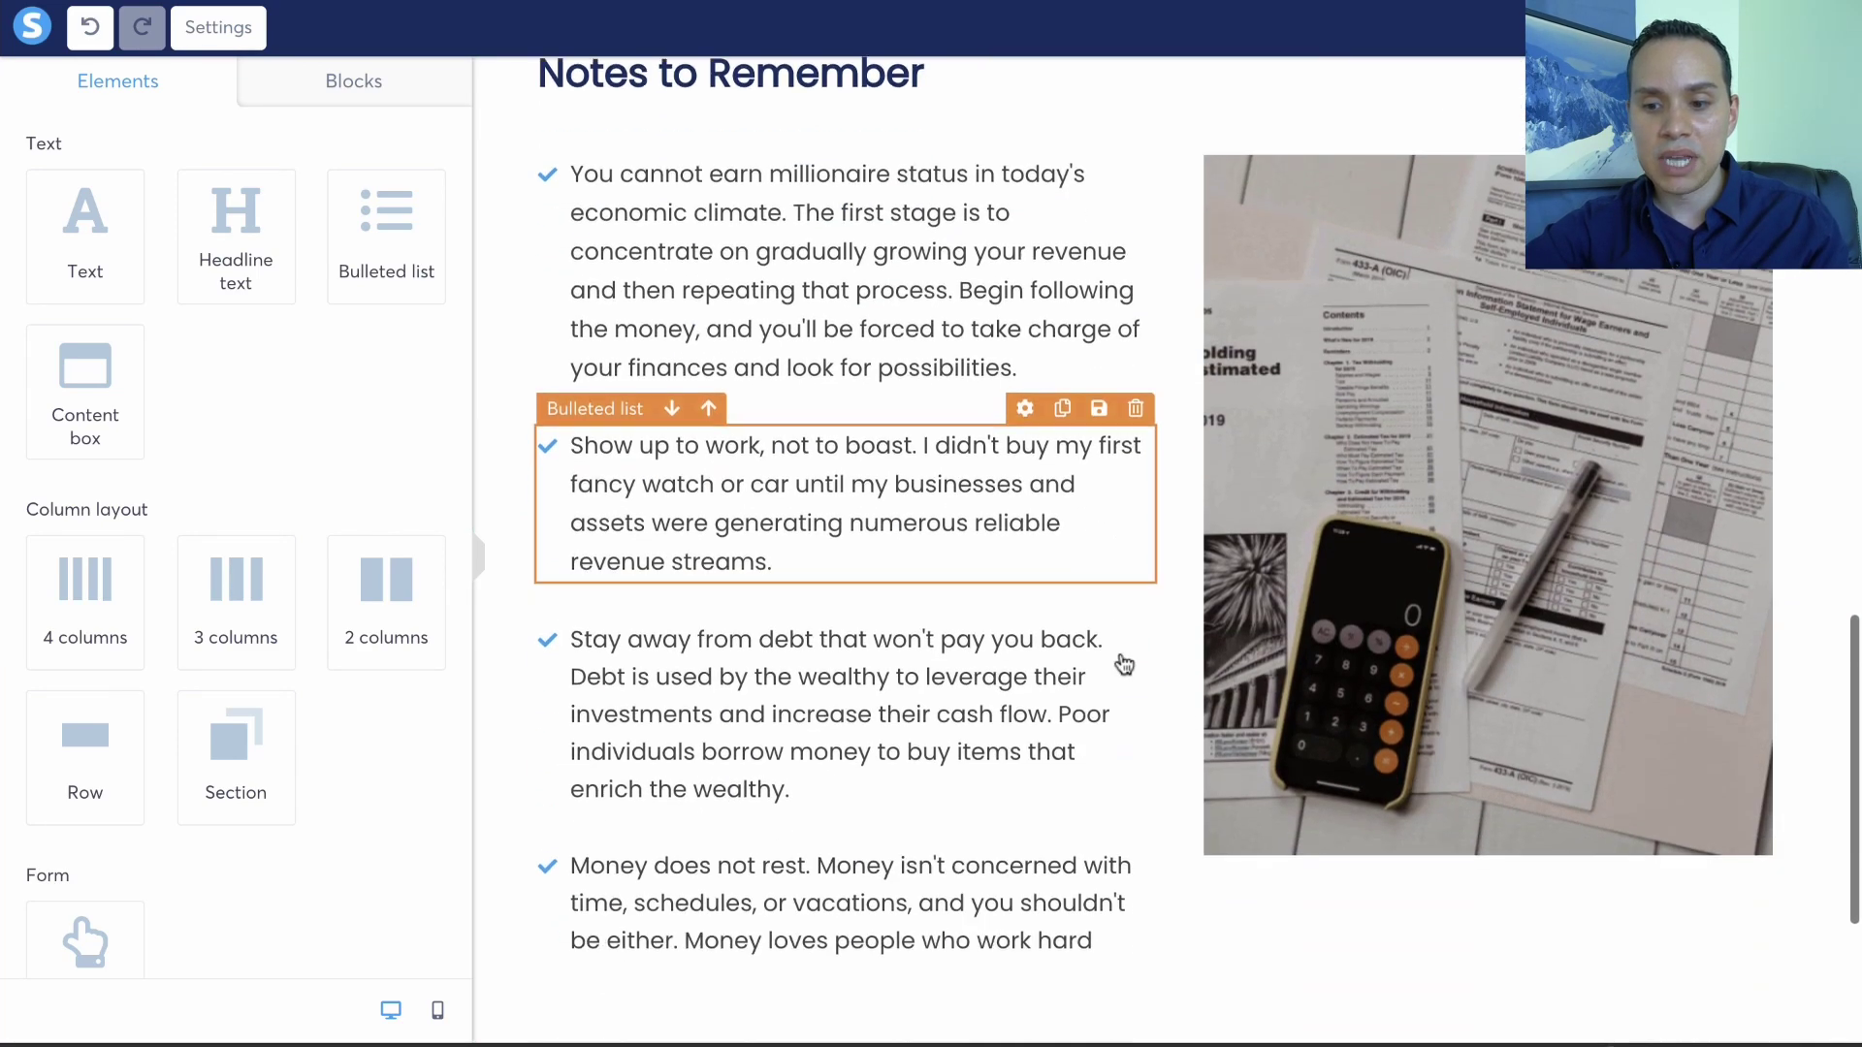
{"action": "scroll", "coordinate": [1123, 662], "scroll_direction": "down", "scroll_amount": 3}
{"action": "scroll", "coordinate": [1123, 663], "scroll_direction": "up", "scroll_amount": 10}
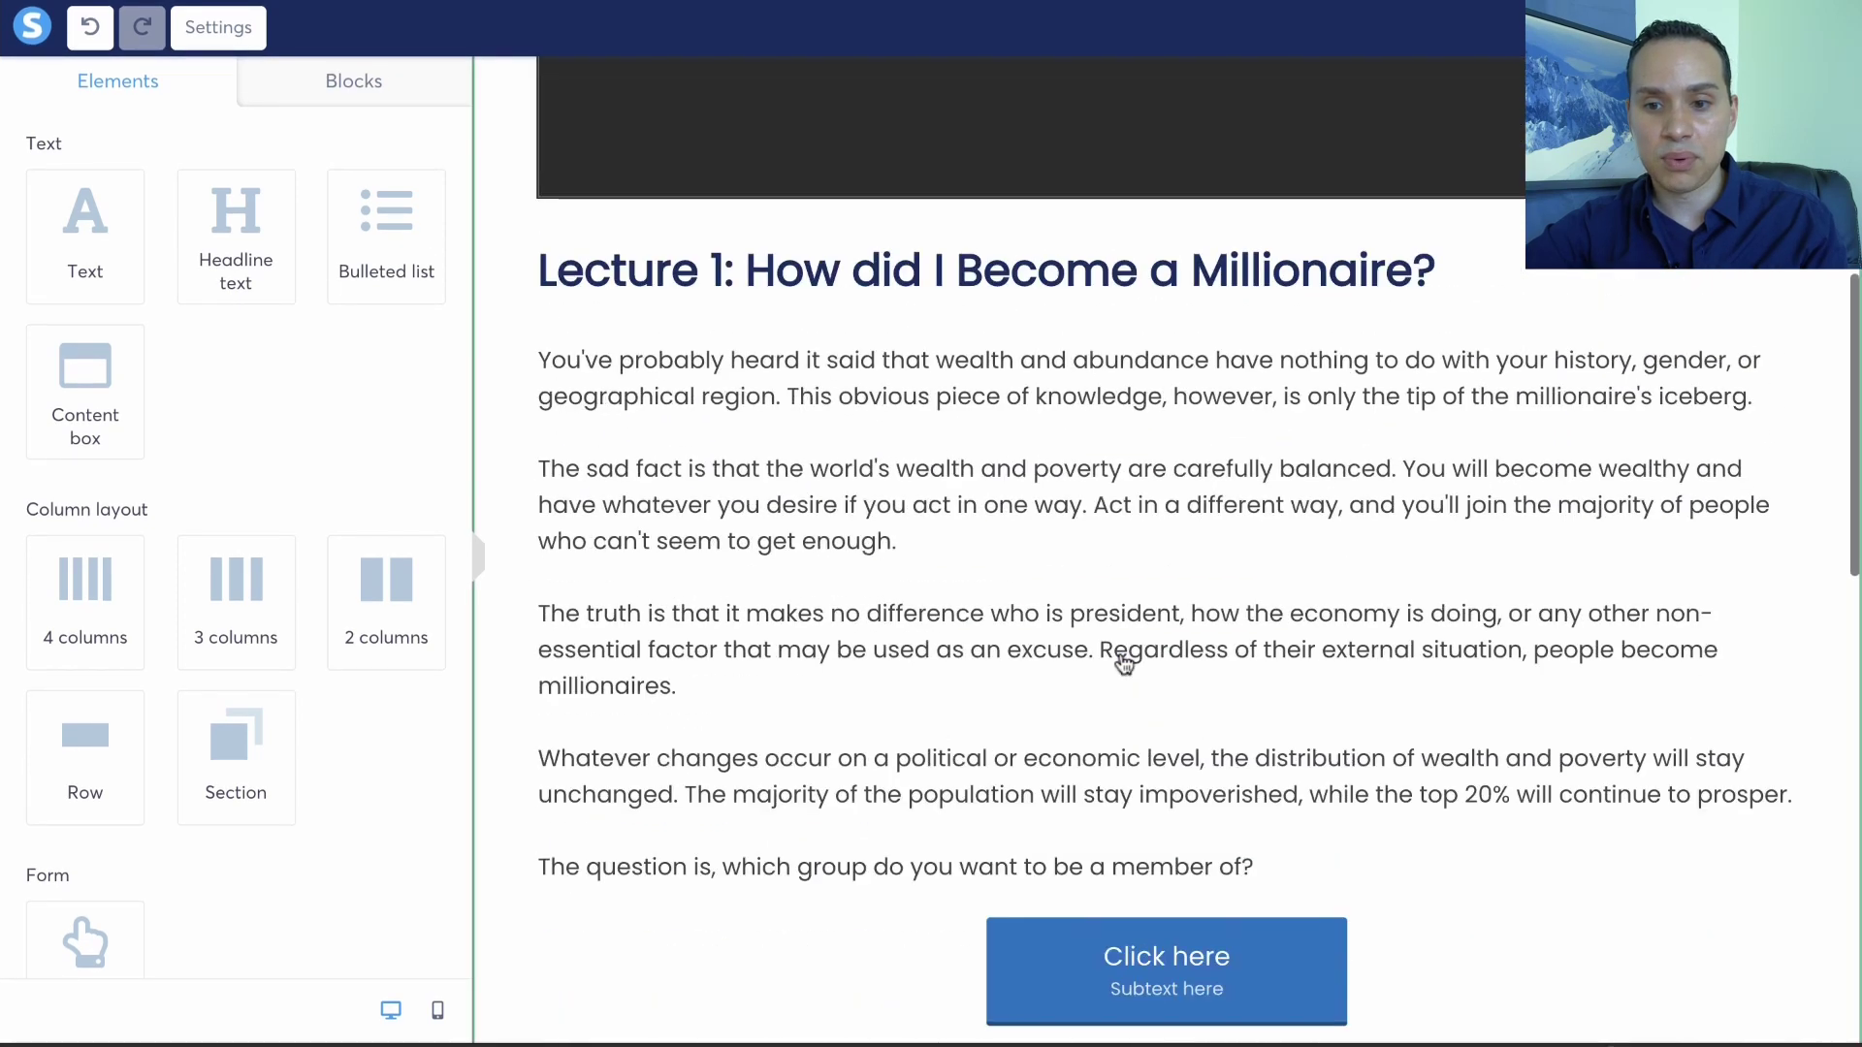
{"action": "scroll", "coordinate": [1124, 663], "scroll_direction": "up", "scroll_amount": 5}
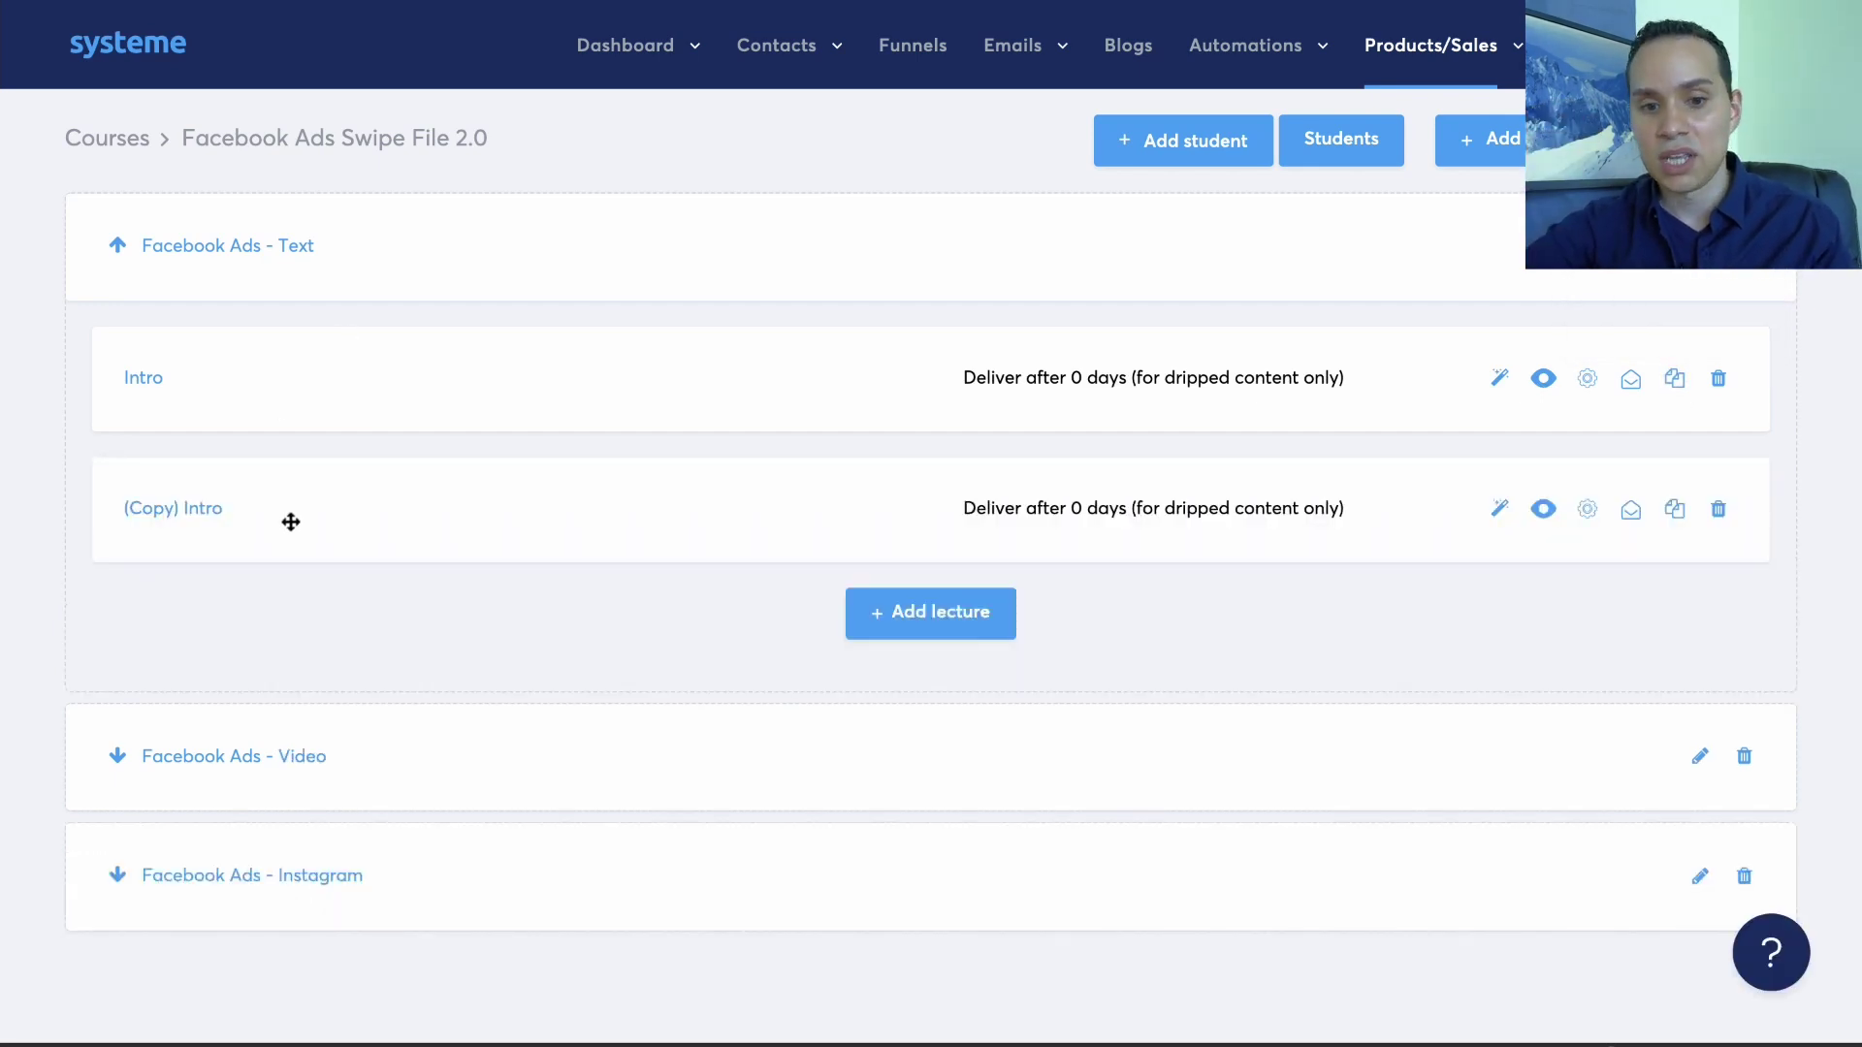
Move the "Intro" lecture from the "Facebook Ads - Text" module into the "Facebook Ads - Video" module.
{"action": "left_click_drag", "start_coordinate": [293, 375], "coordinate": [291, 793]}
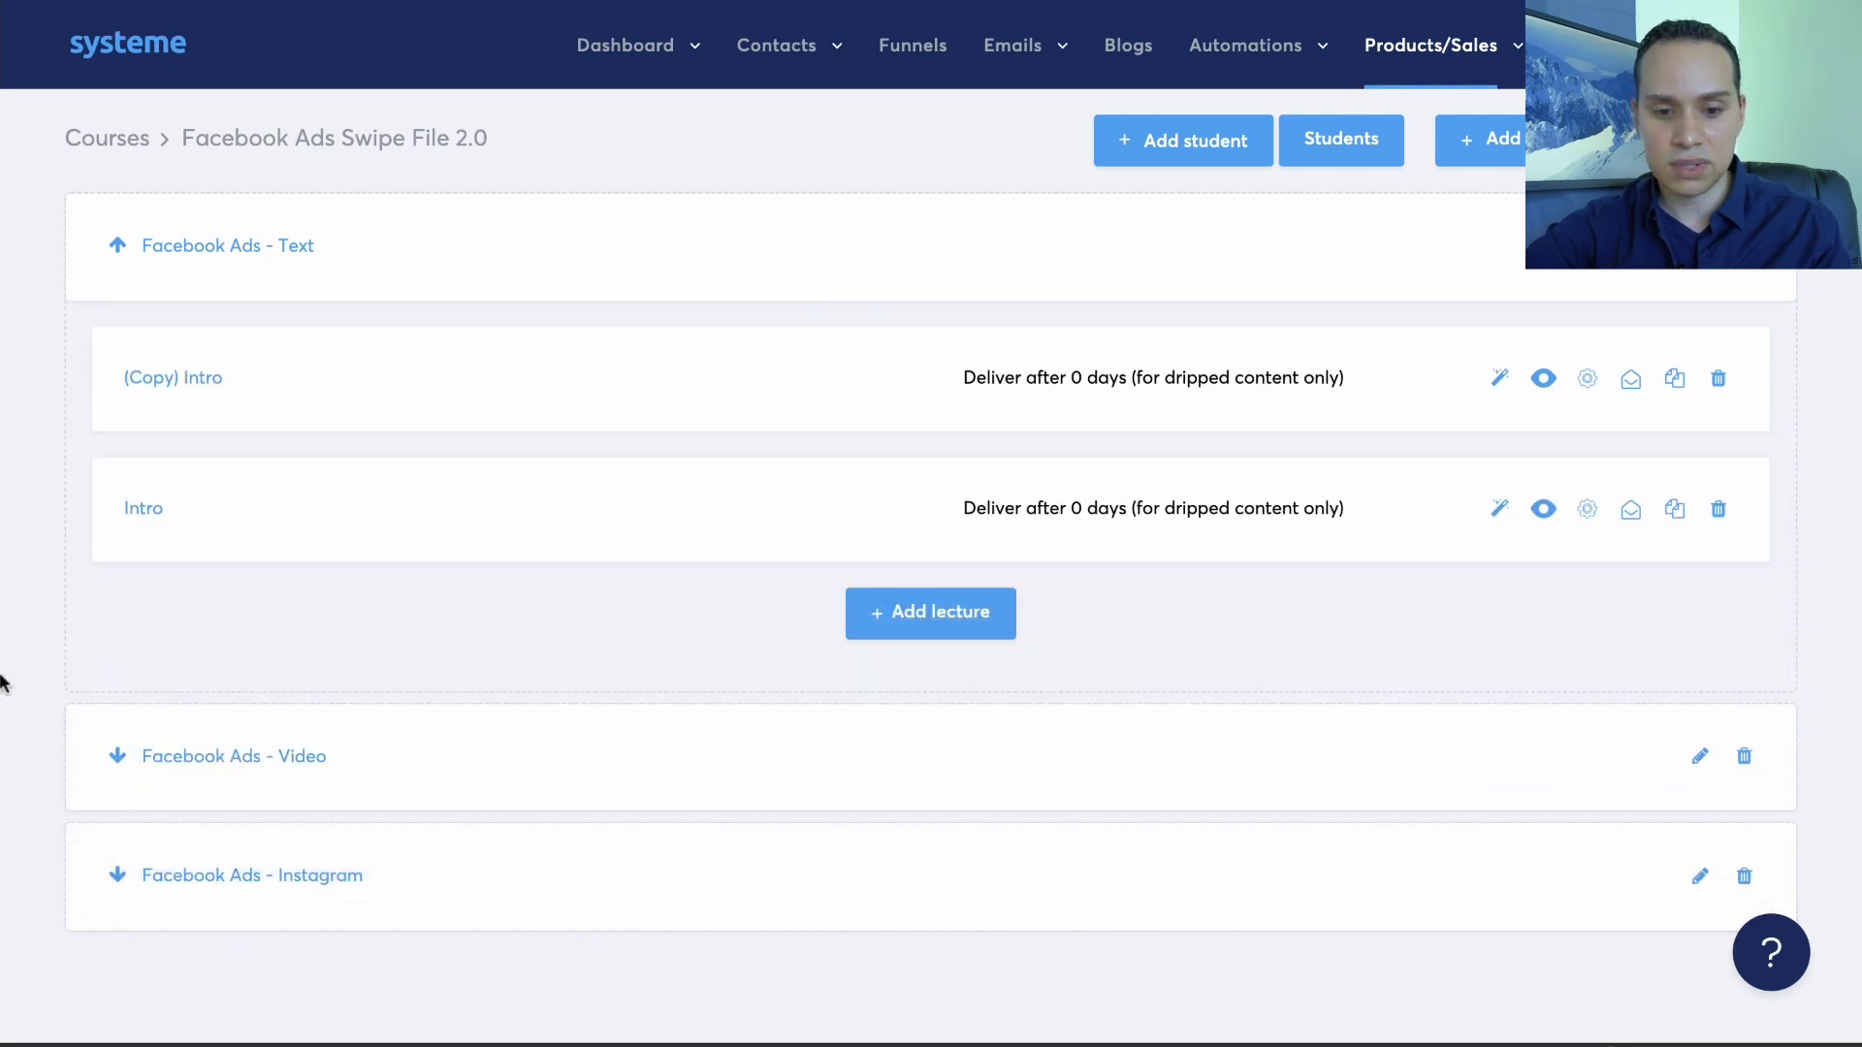
{"action": "left_click", "coordinate": [116, 756]}
{"action": "left_click_drag", "start_coordinate": [283, 386], "coordinate": [274, 891]}
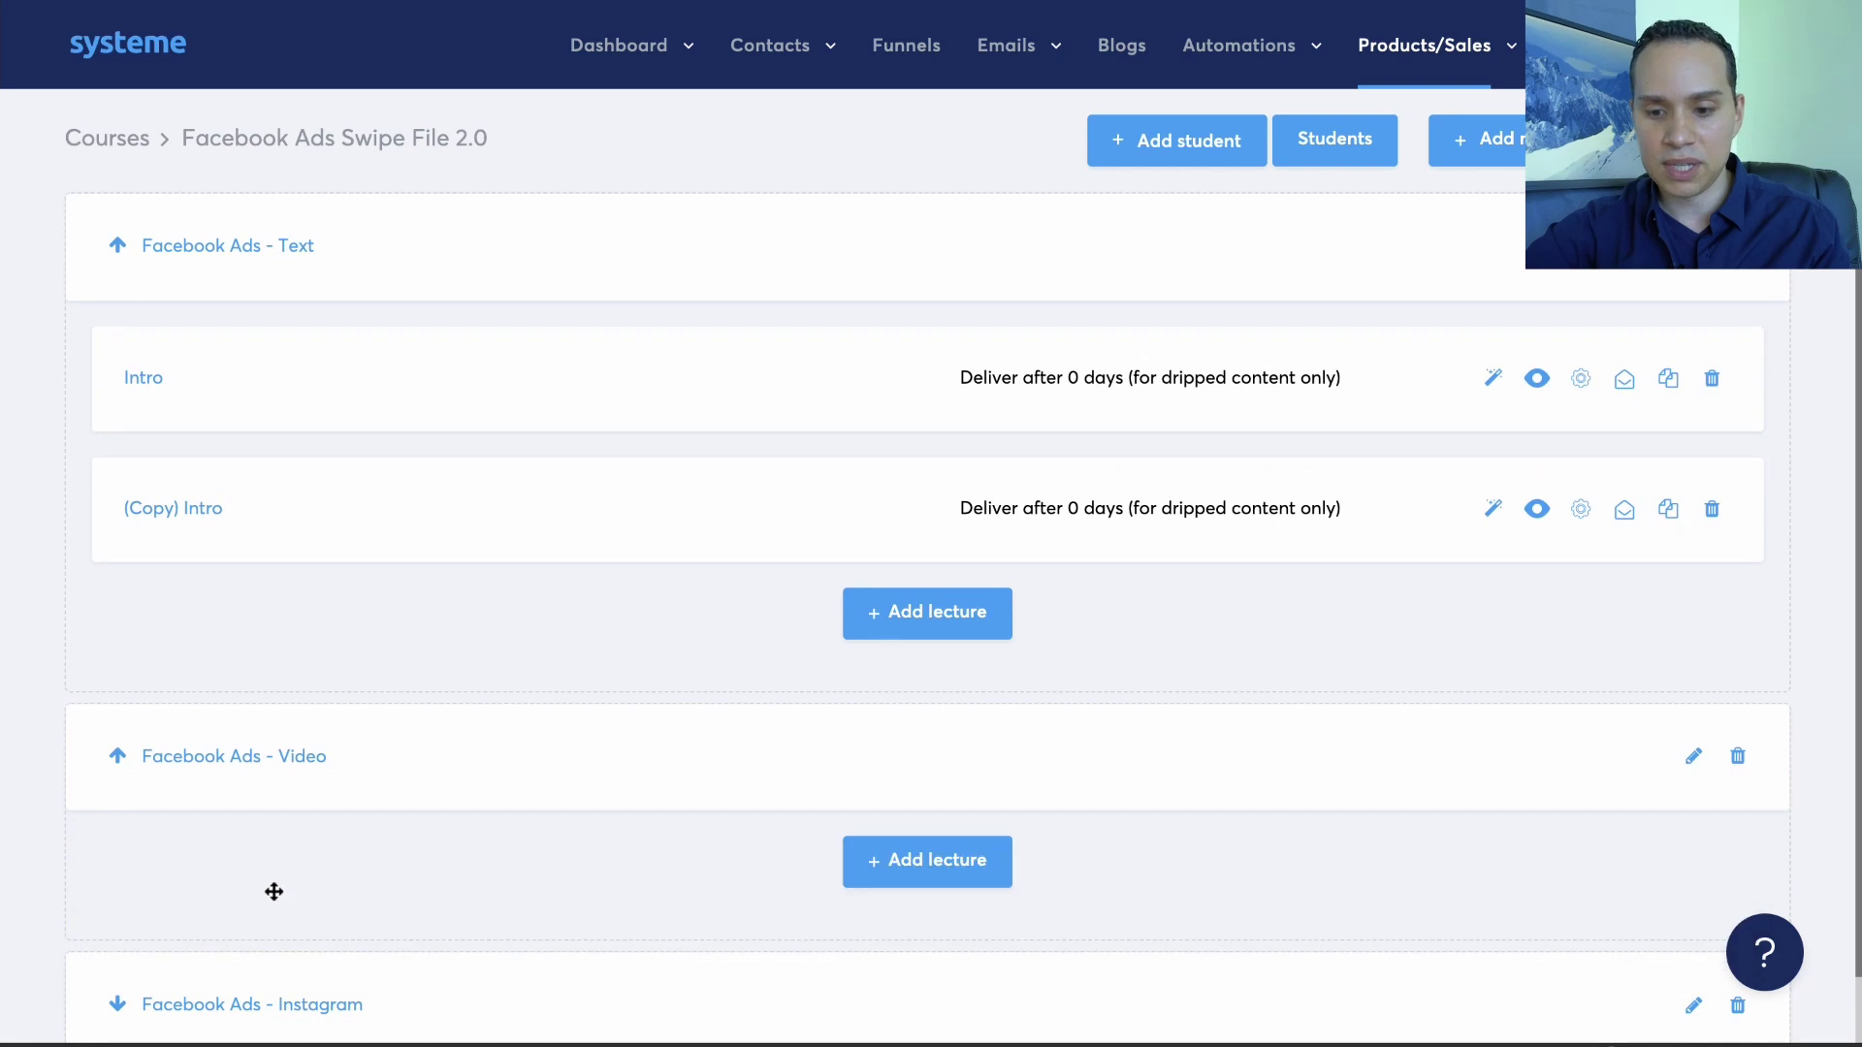
{"action": "scroll", "coordinate": [294, 885], "scroll_direction": "down", "scroll_amount": 1}
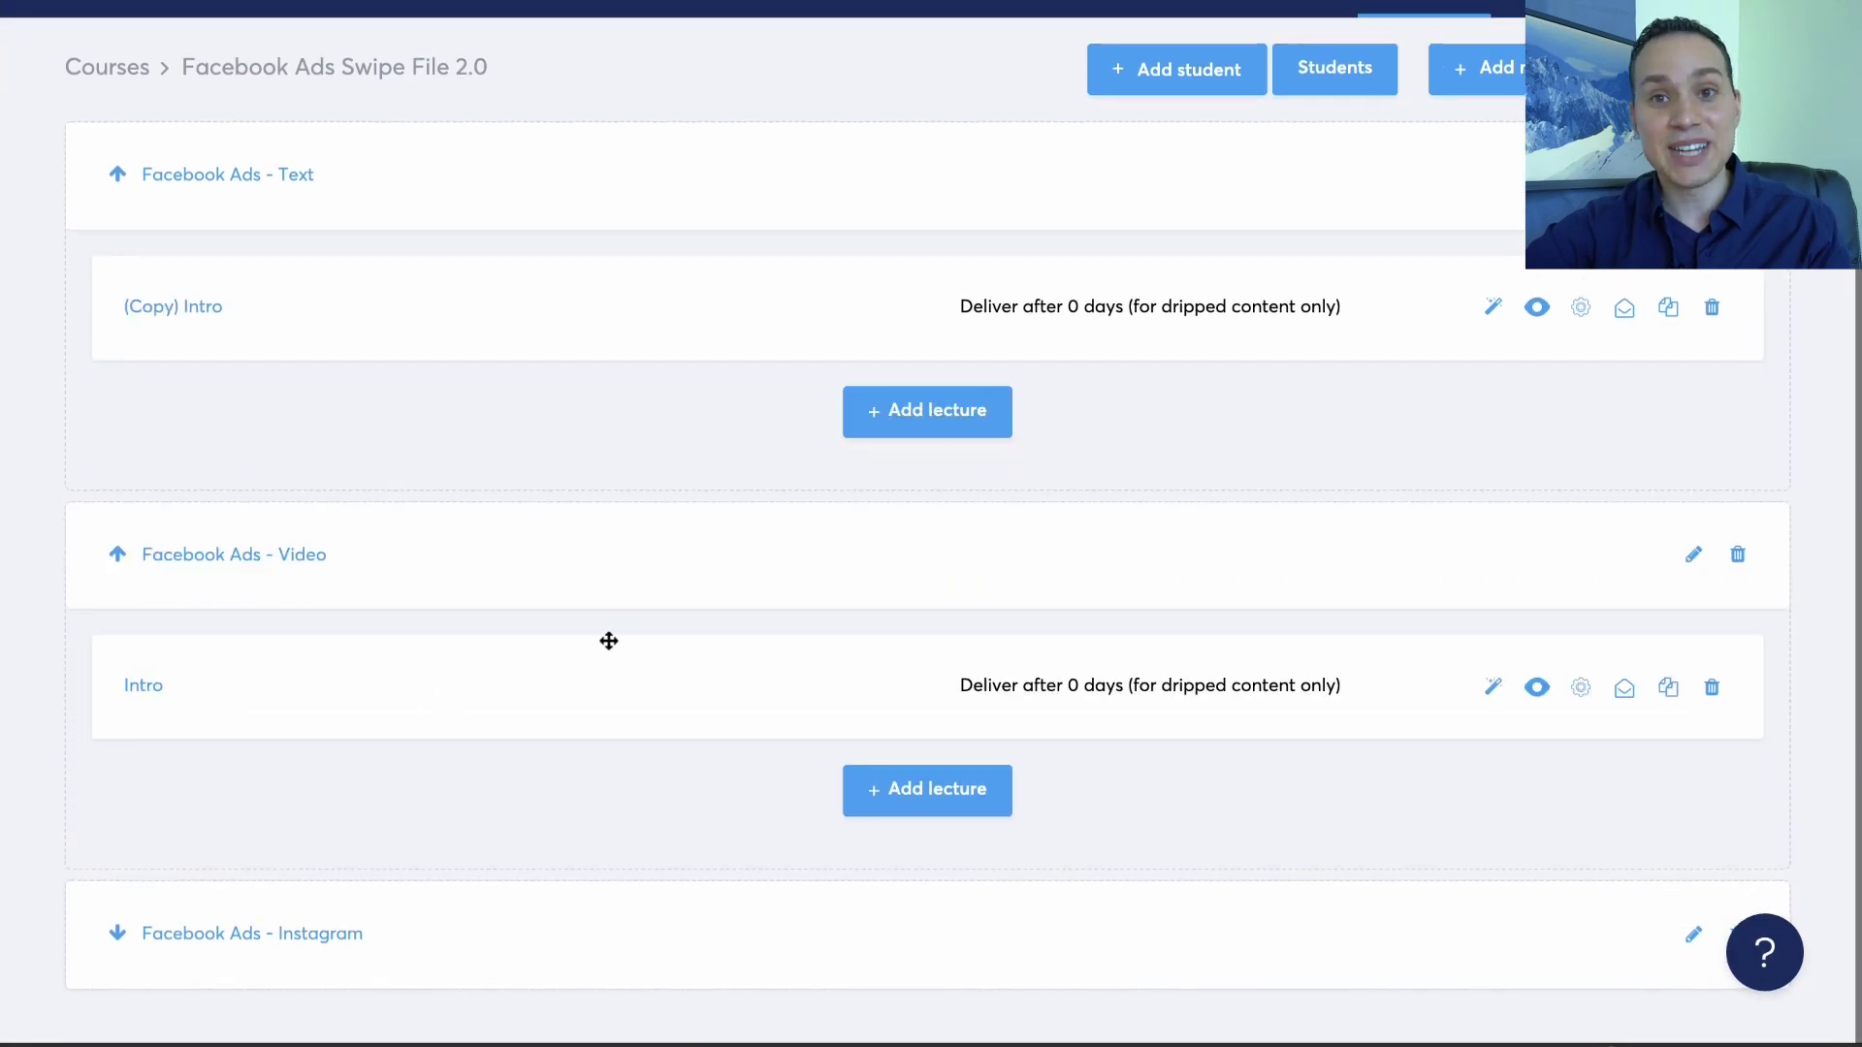
{"action": "scroll", "coordinate": [587, 675], "scroll_direction": "up", "scroll_amount": 1}
{"action": "scroll", "coordinate": [586, 675], "scroll_direction": "down", "scroll_amount": 1}
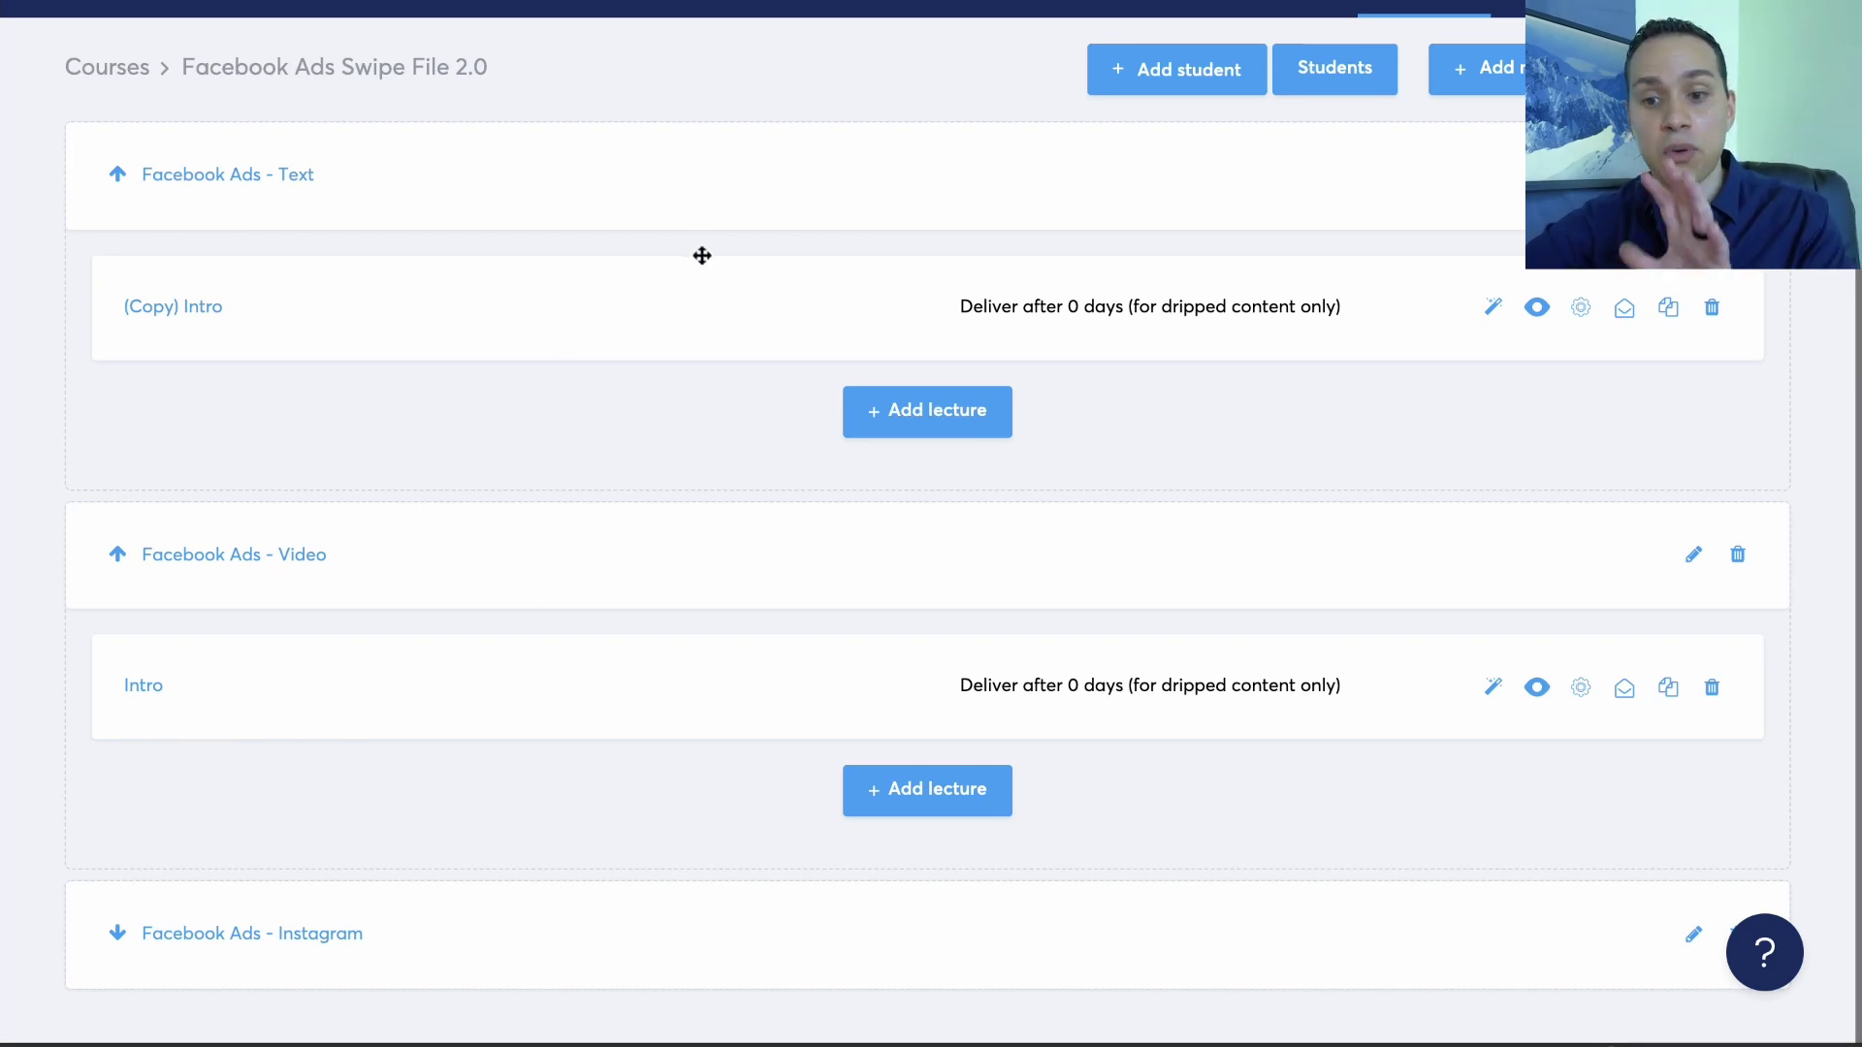
Duplicate the "(Copy) Intro" lecture, move the duplicate into the "Facebook Ads - Instagram" module and expand the "Facebook Ads - Video" module.
{"action": "left_click", "coordinate": [1668, 307]}
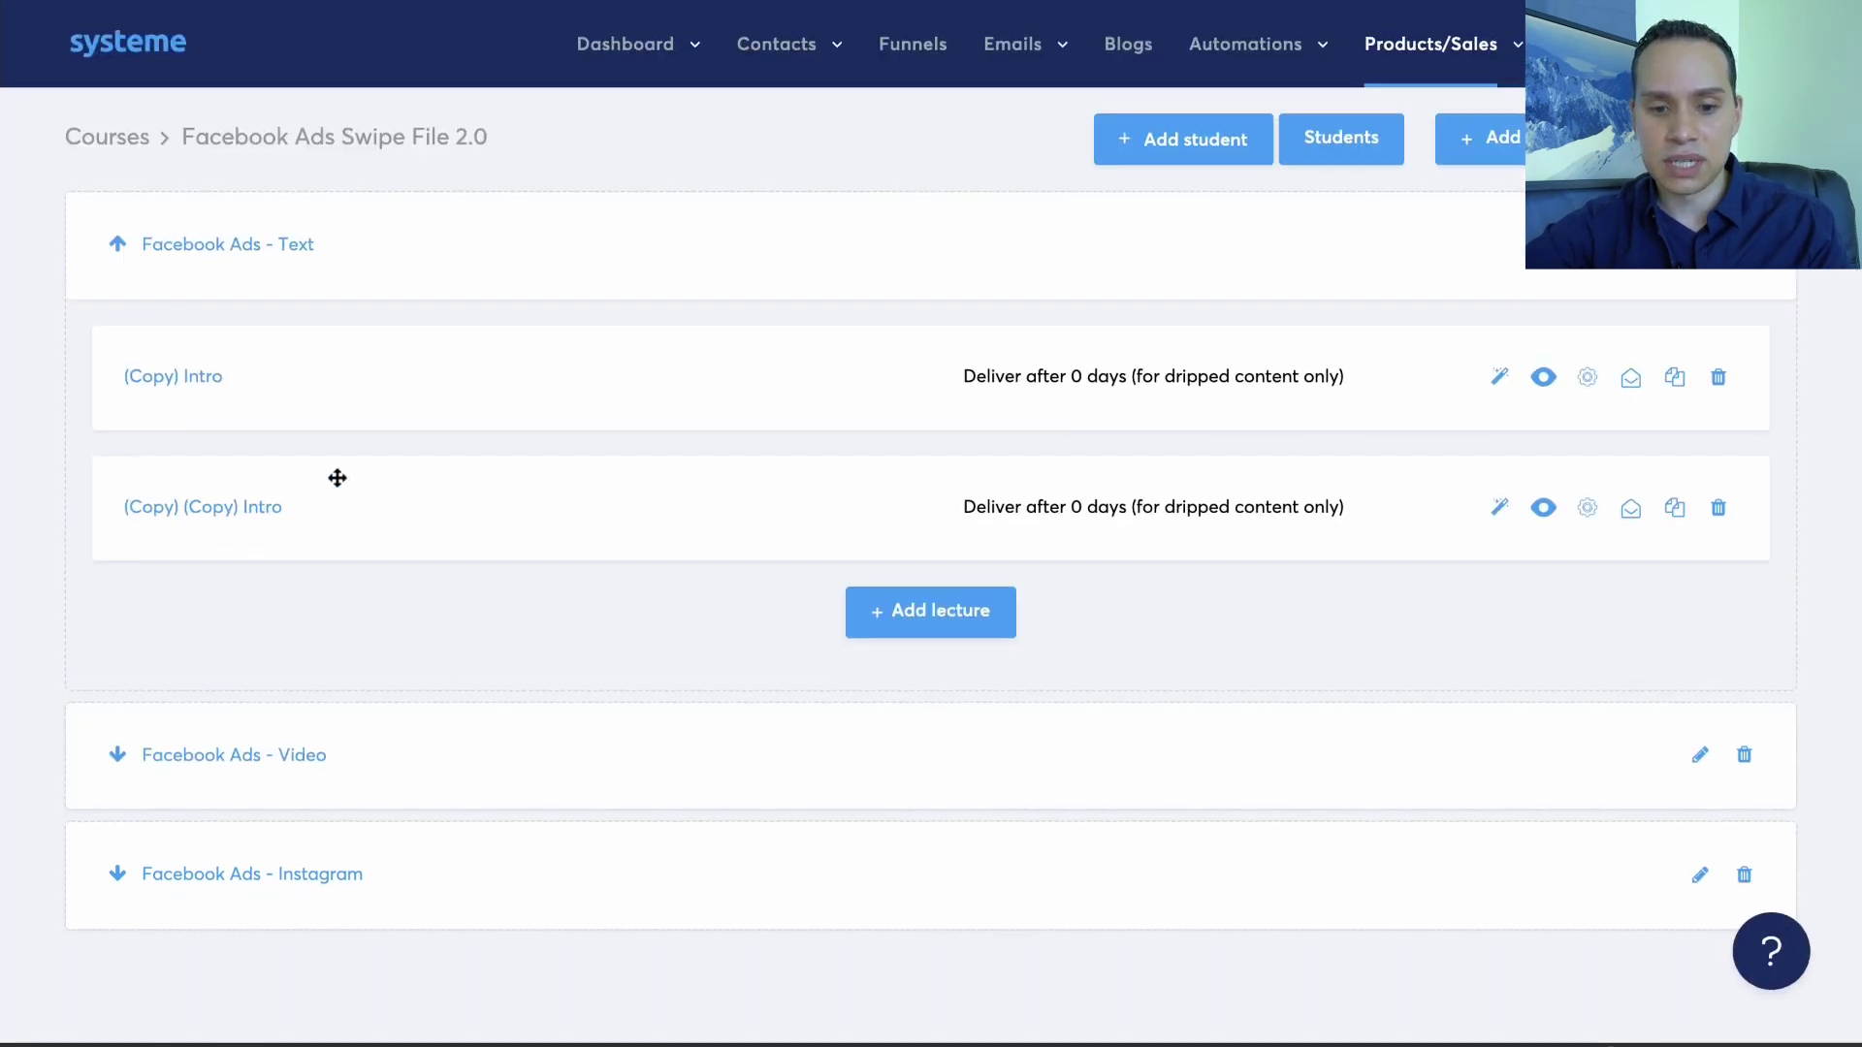
{"action": "left_click", "coordinate": [117, 874]}
{"action": "scroll", "coordinate": [611, 546], "scroll_direction": "down", "scroll_amount": 1}
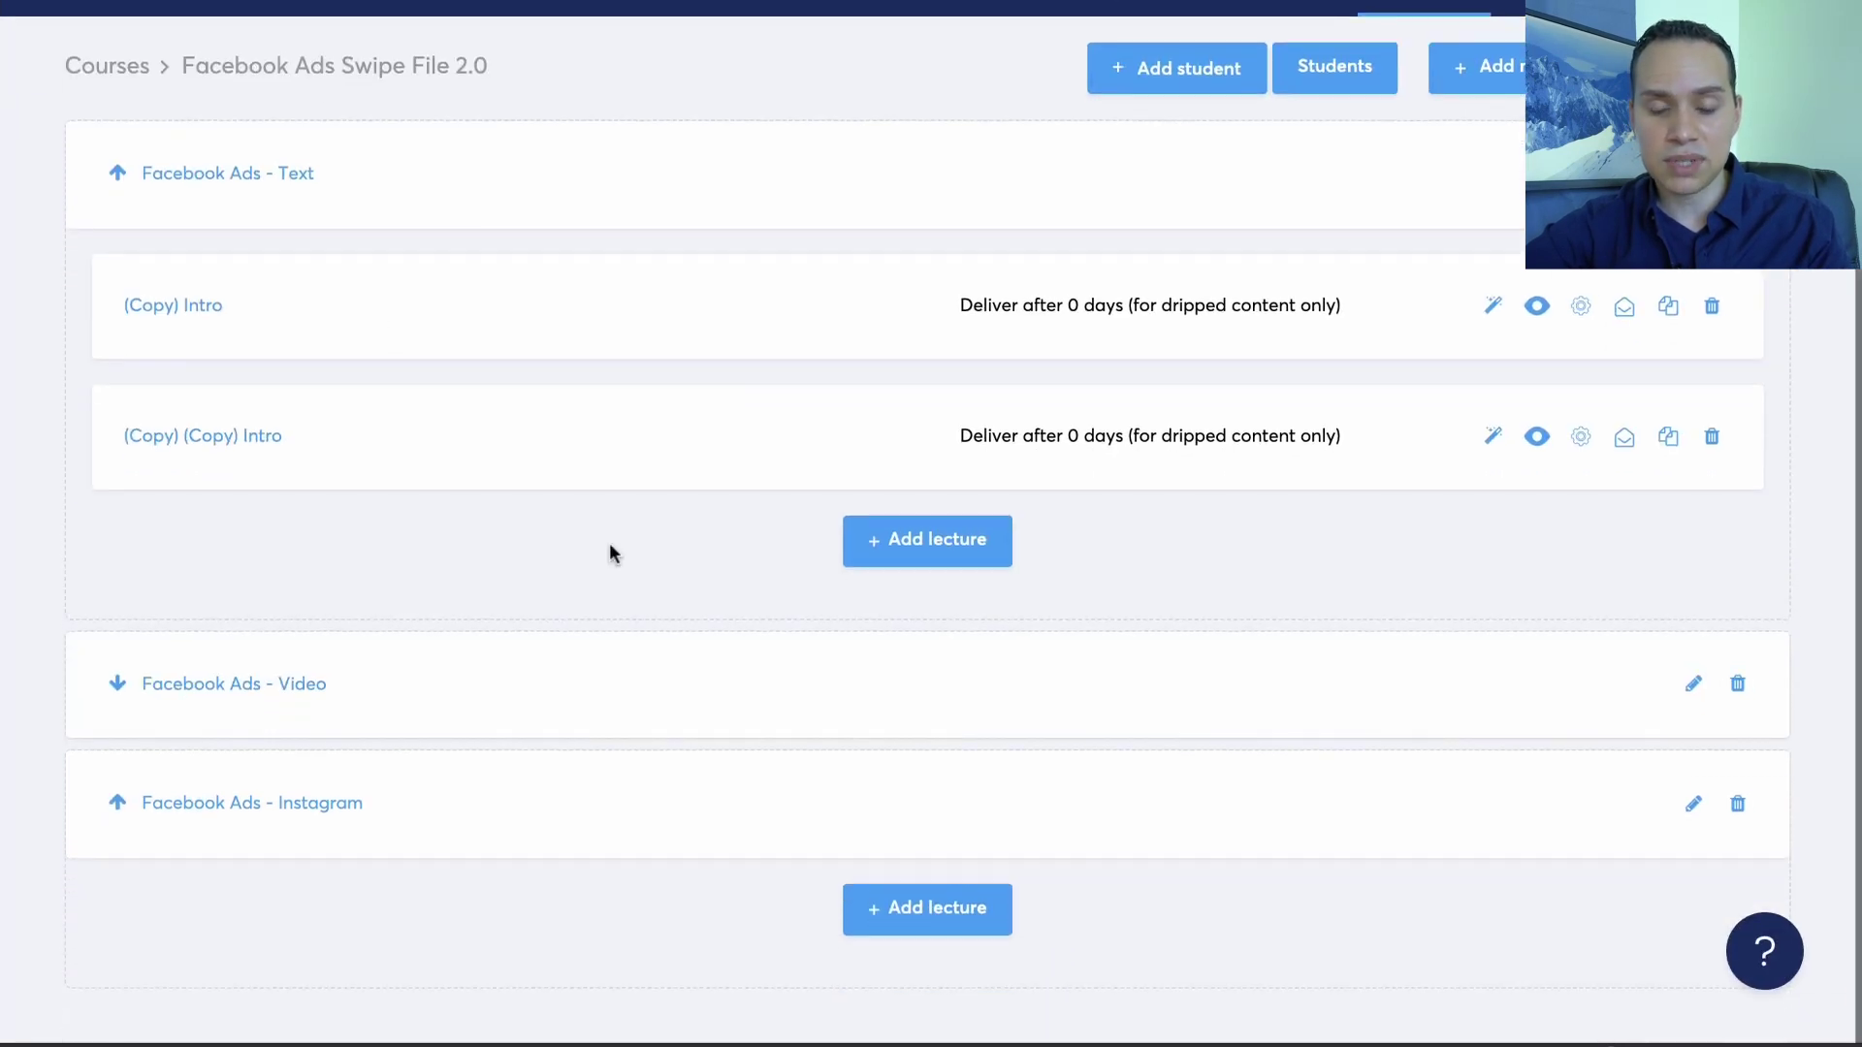
{"action": "left_click_drag", "start_coordinate": [570, 434], "coordinate": [567, 913]}
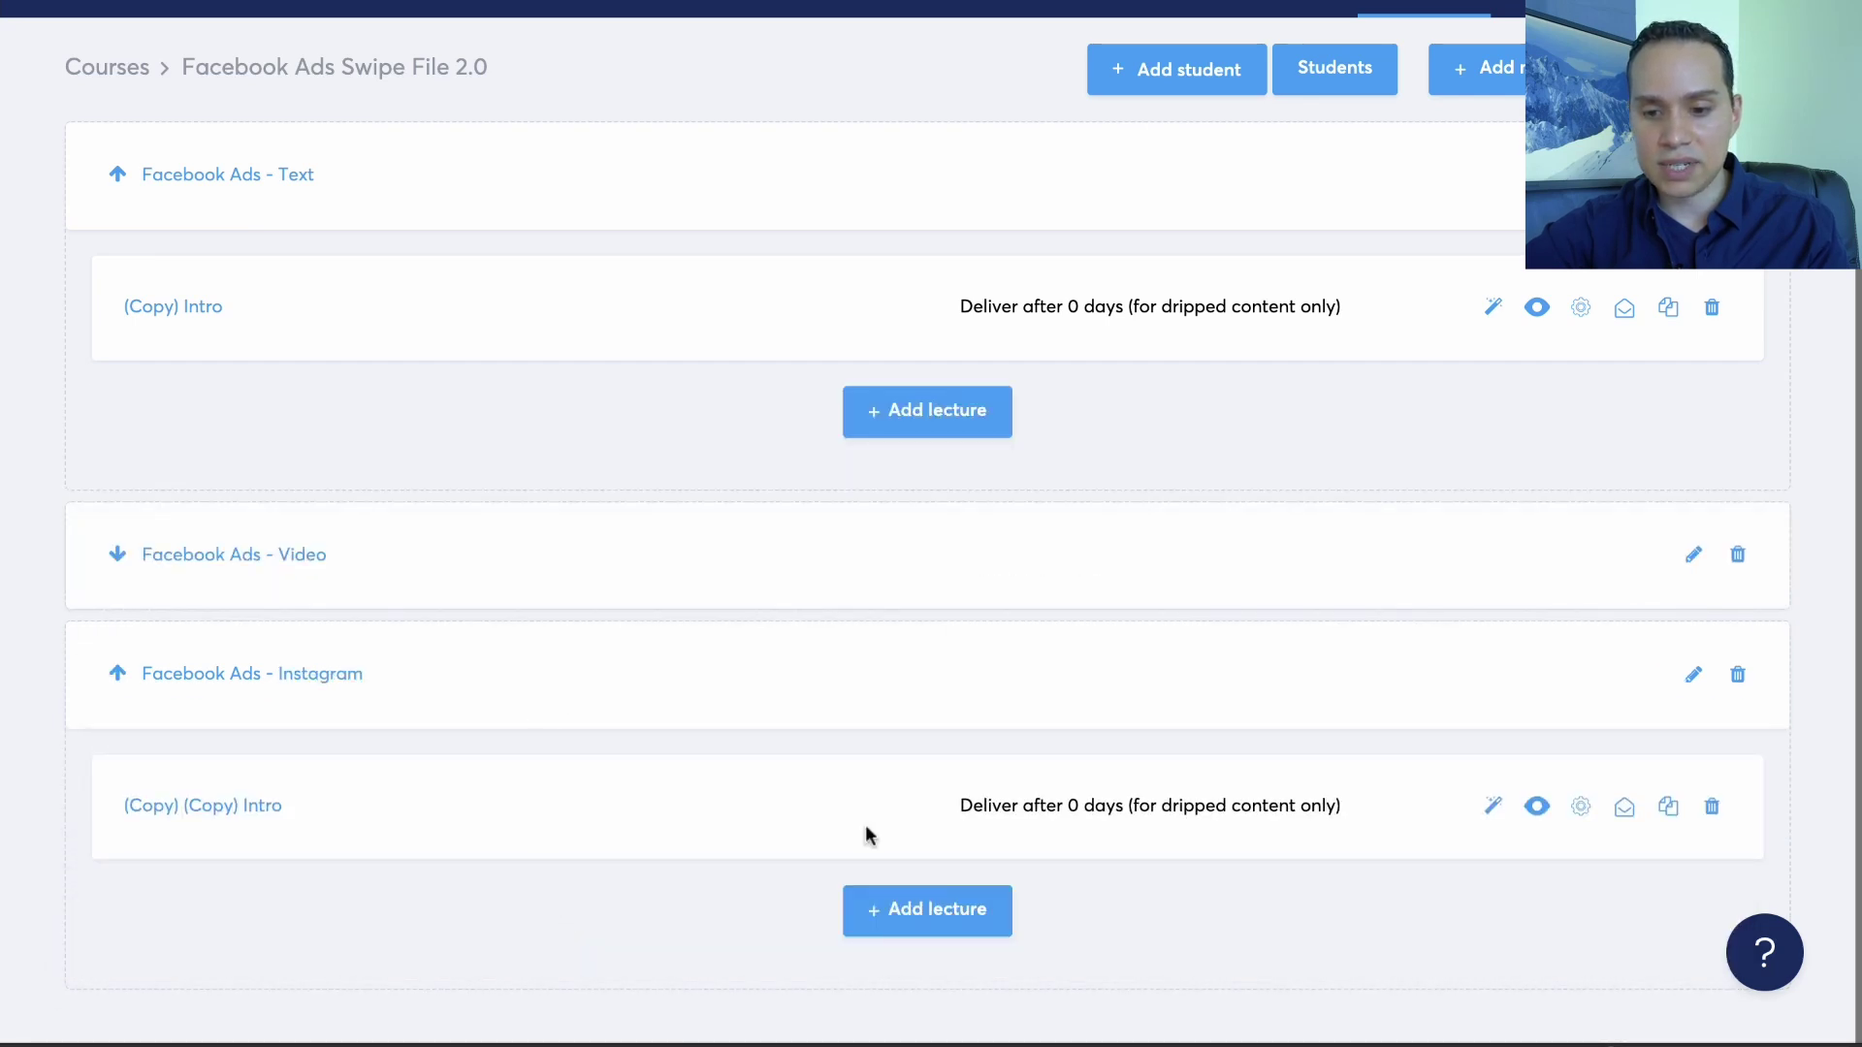
{"action": "left_click", "coordinate": [117, 554]}
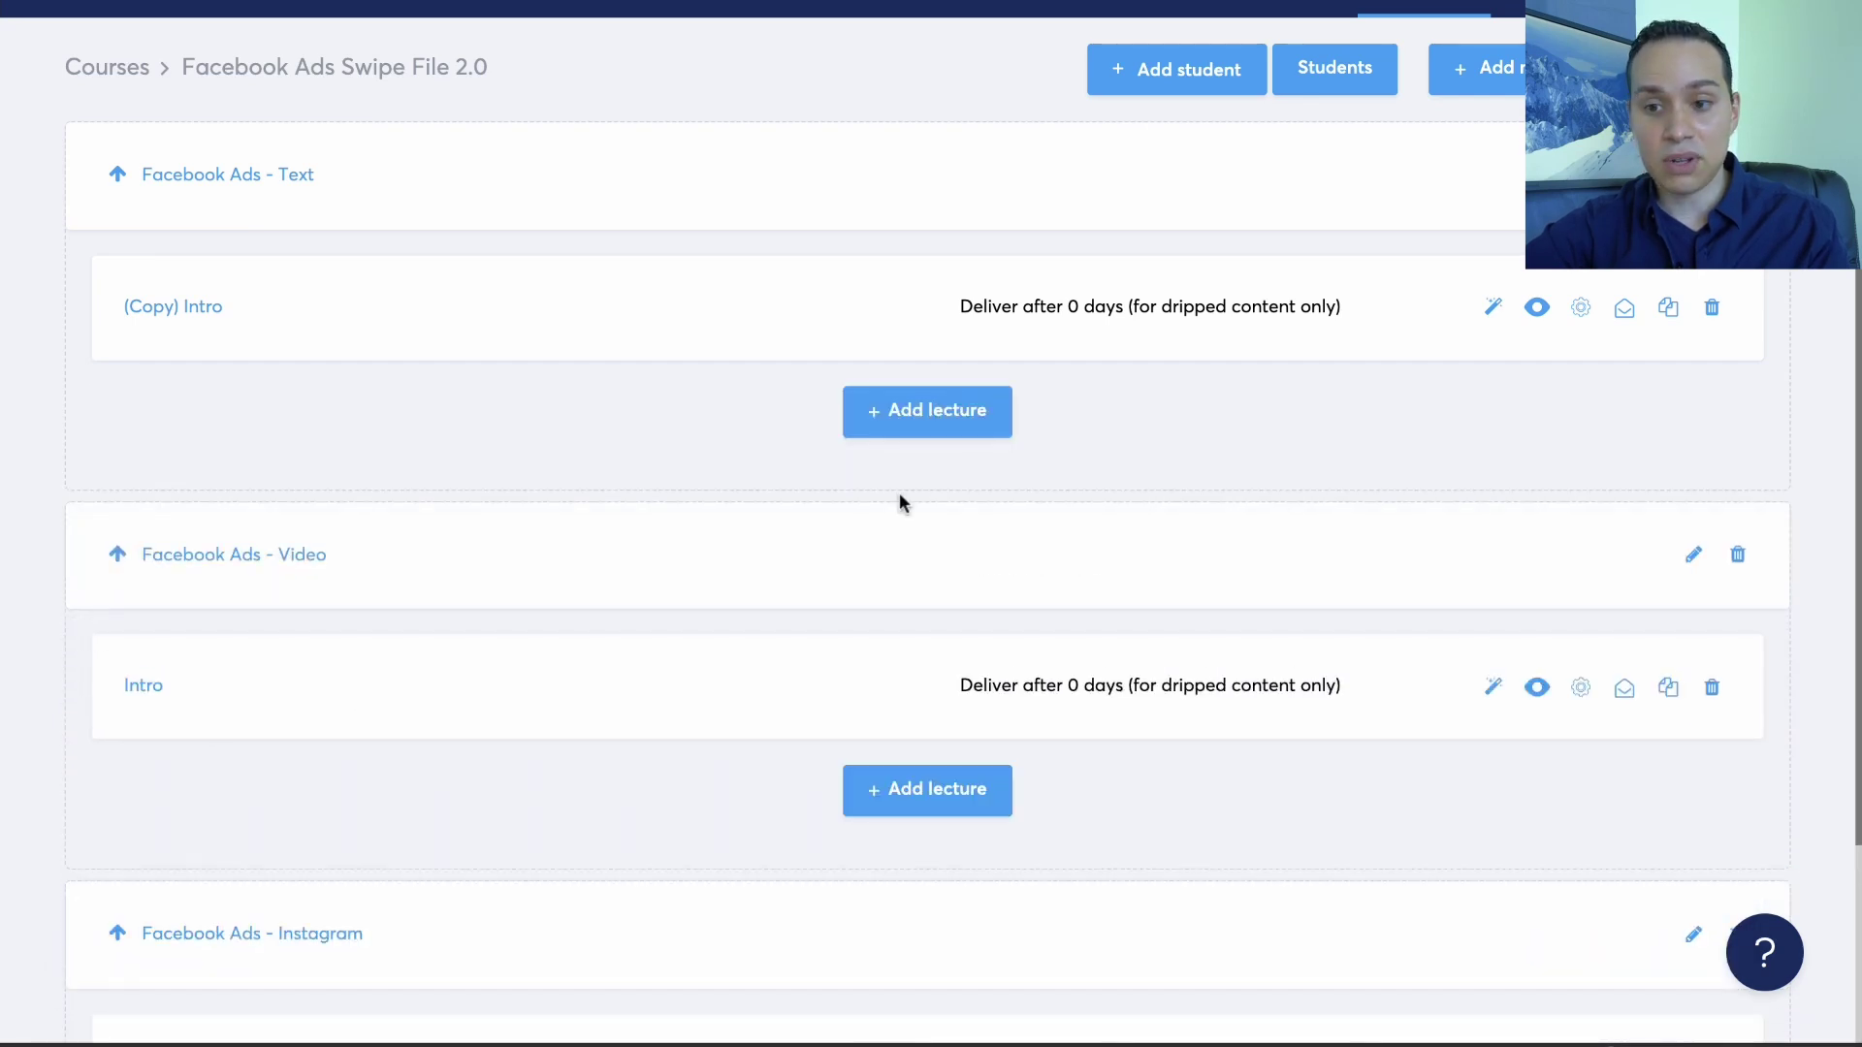
{"action": "scroll", "coordinate": [899, 495], "scroll_direction": "up", "scroll_amount": 1}
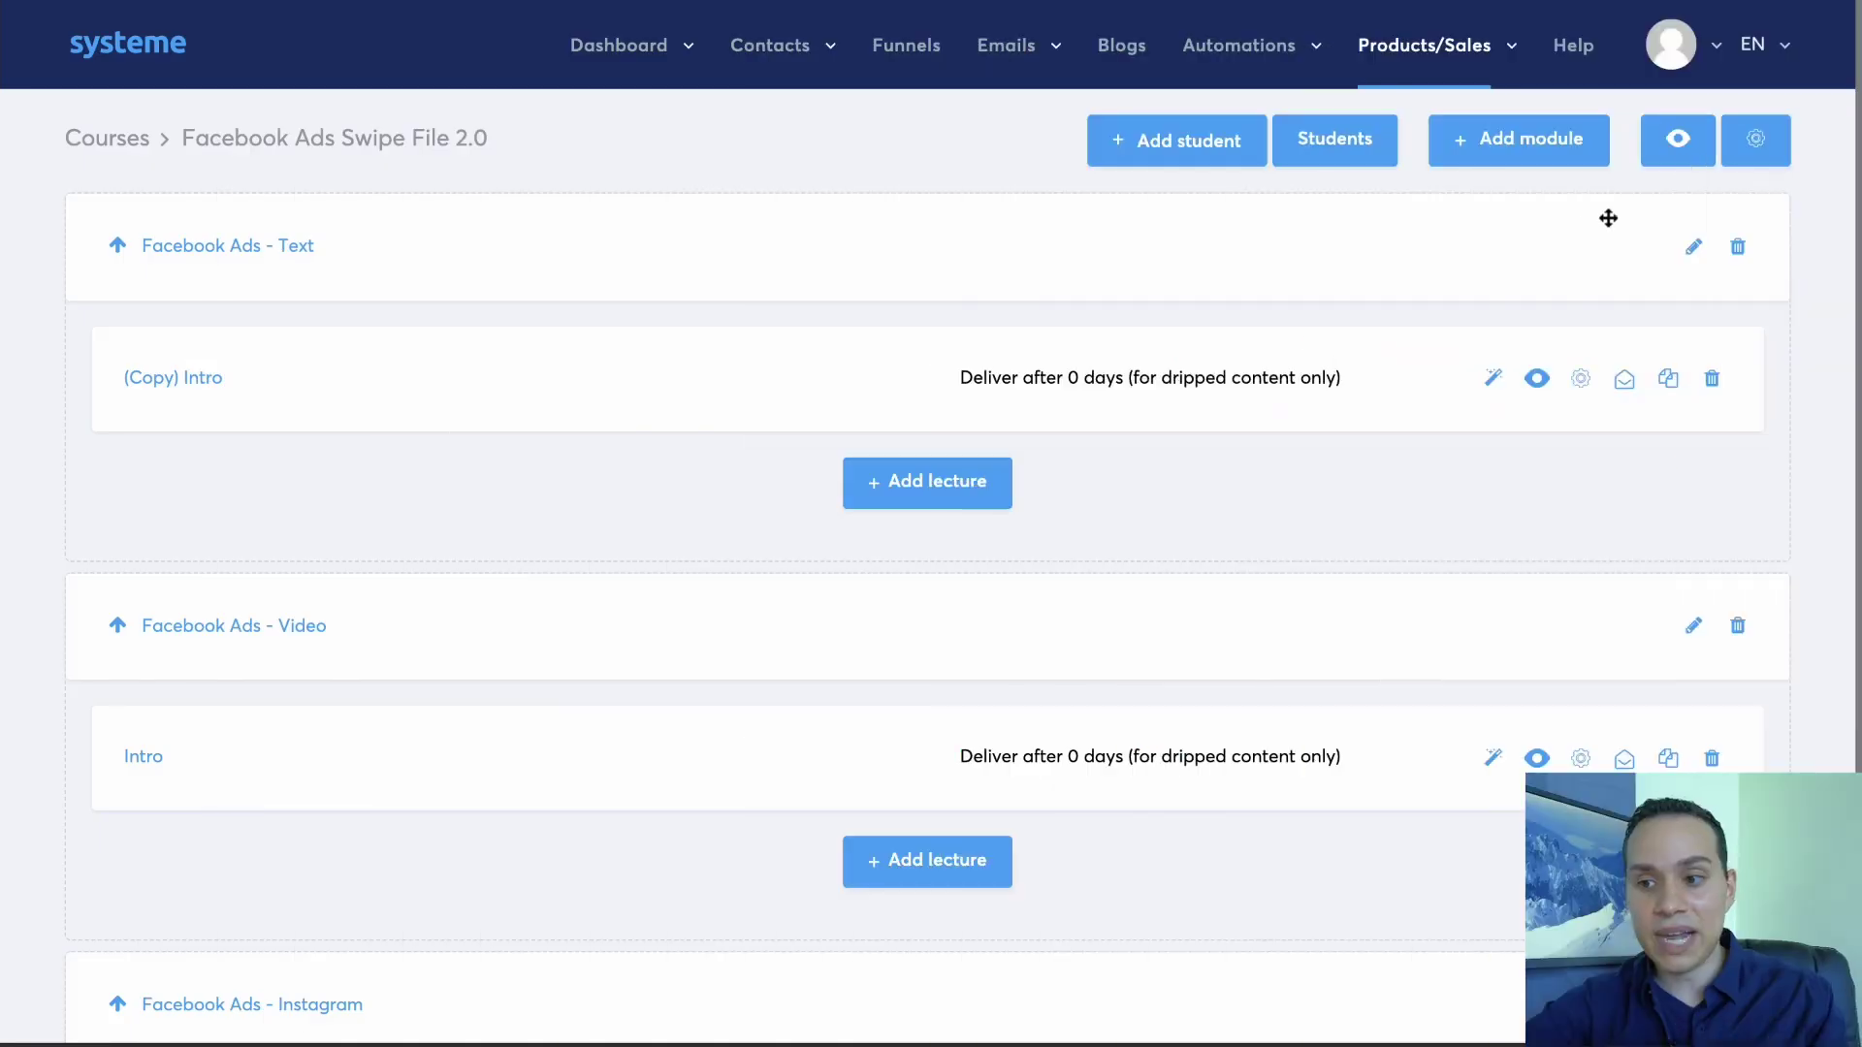
Preview the course and follow the lecture's button link to the Google Docs copy page for "YA| Ad Formula".
{"action": "left_click", "coordinate": [1678, 140]}
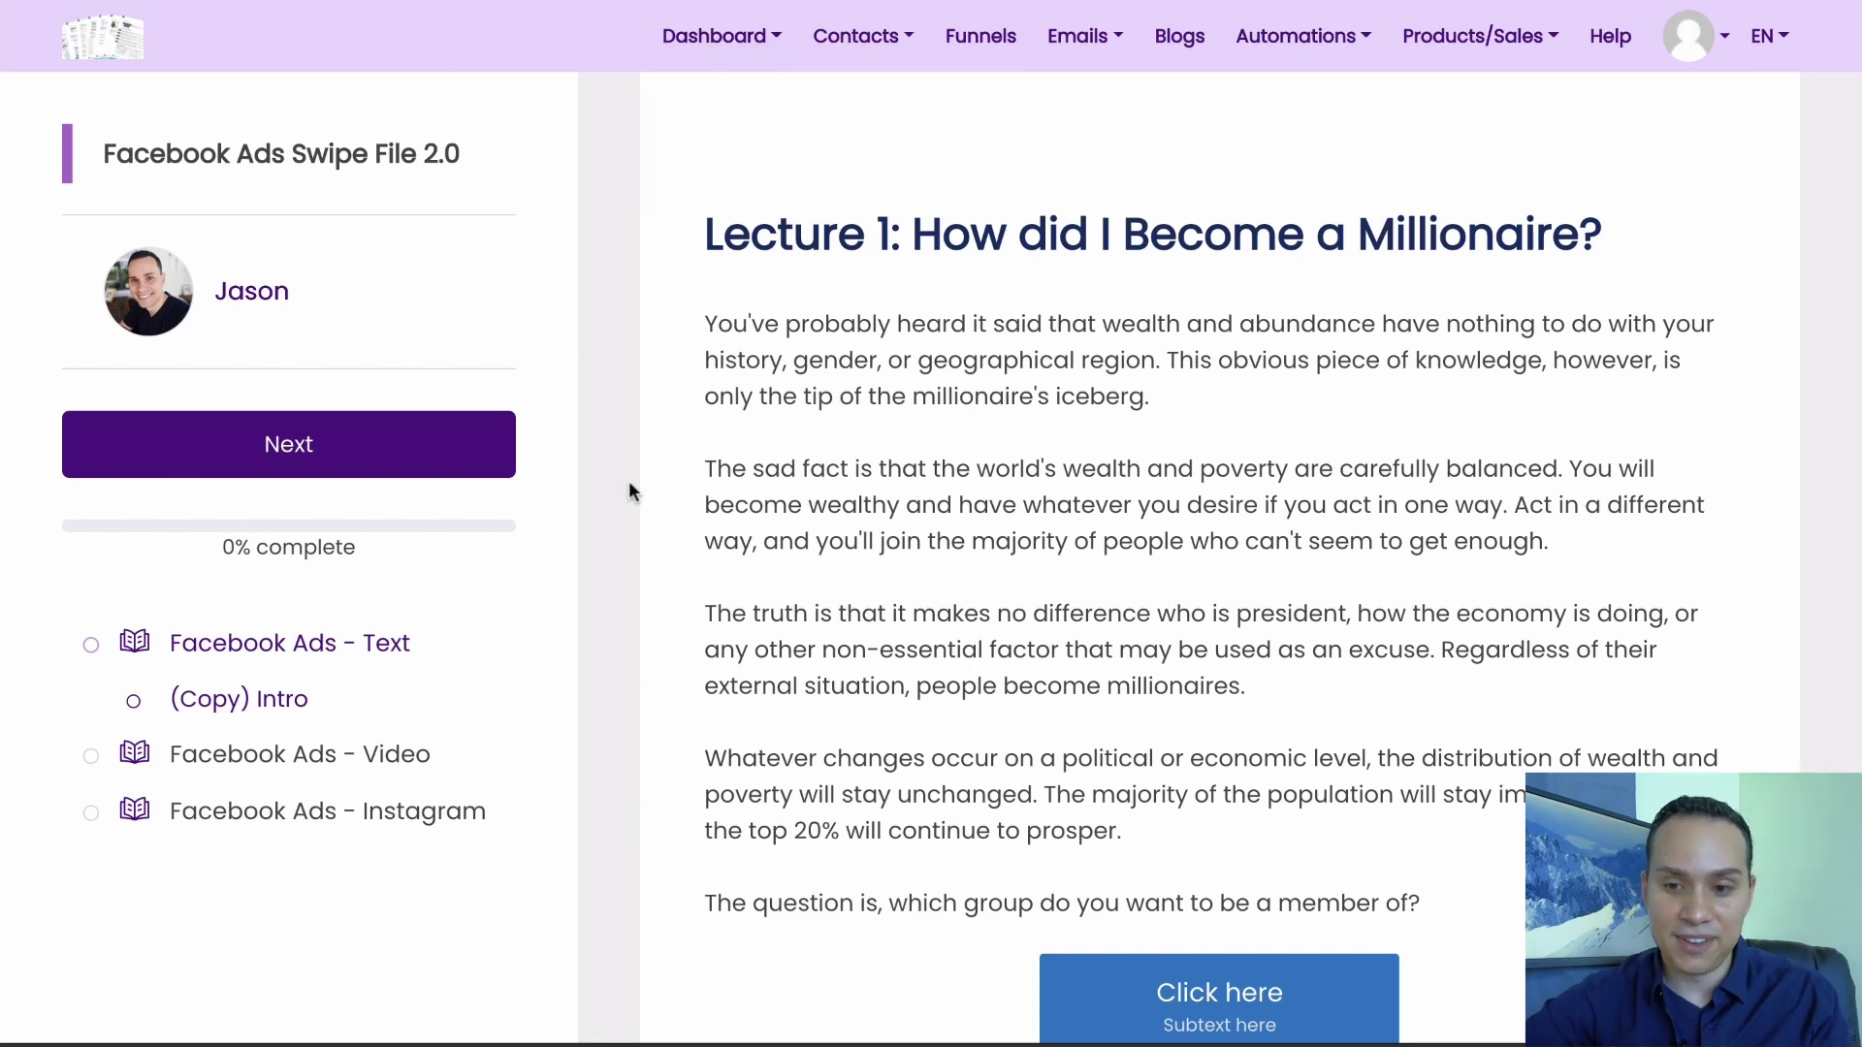
{"action": "scroll", "coordinate": [1079, 647], "scroll_direction": "down", "scroll_amount": 4}
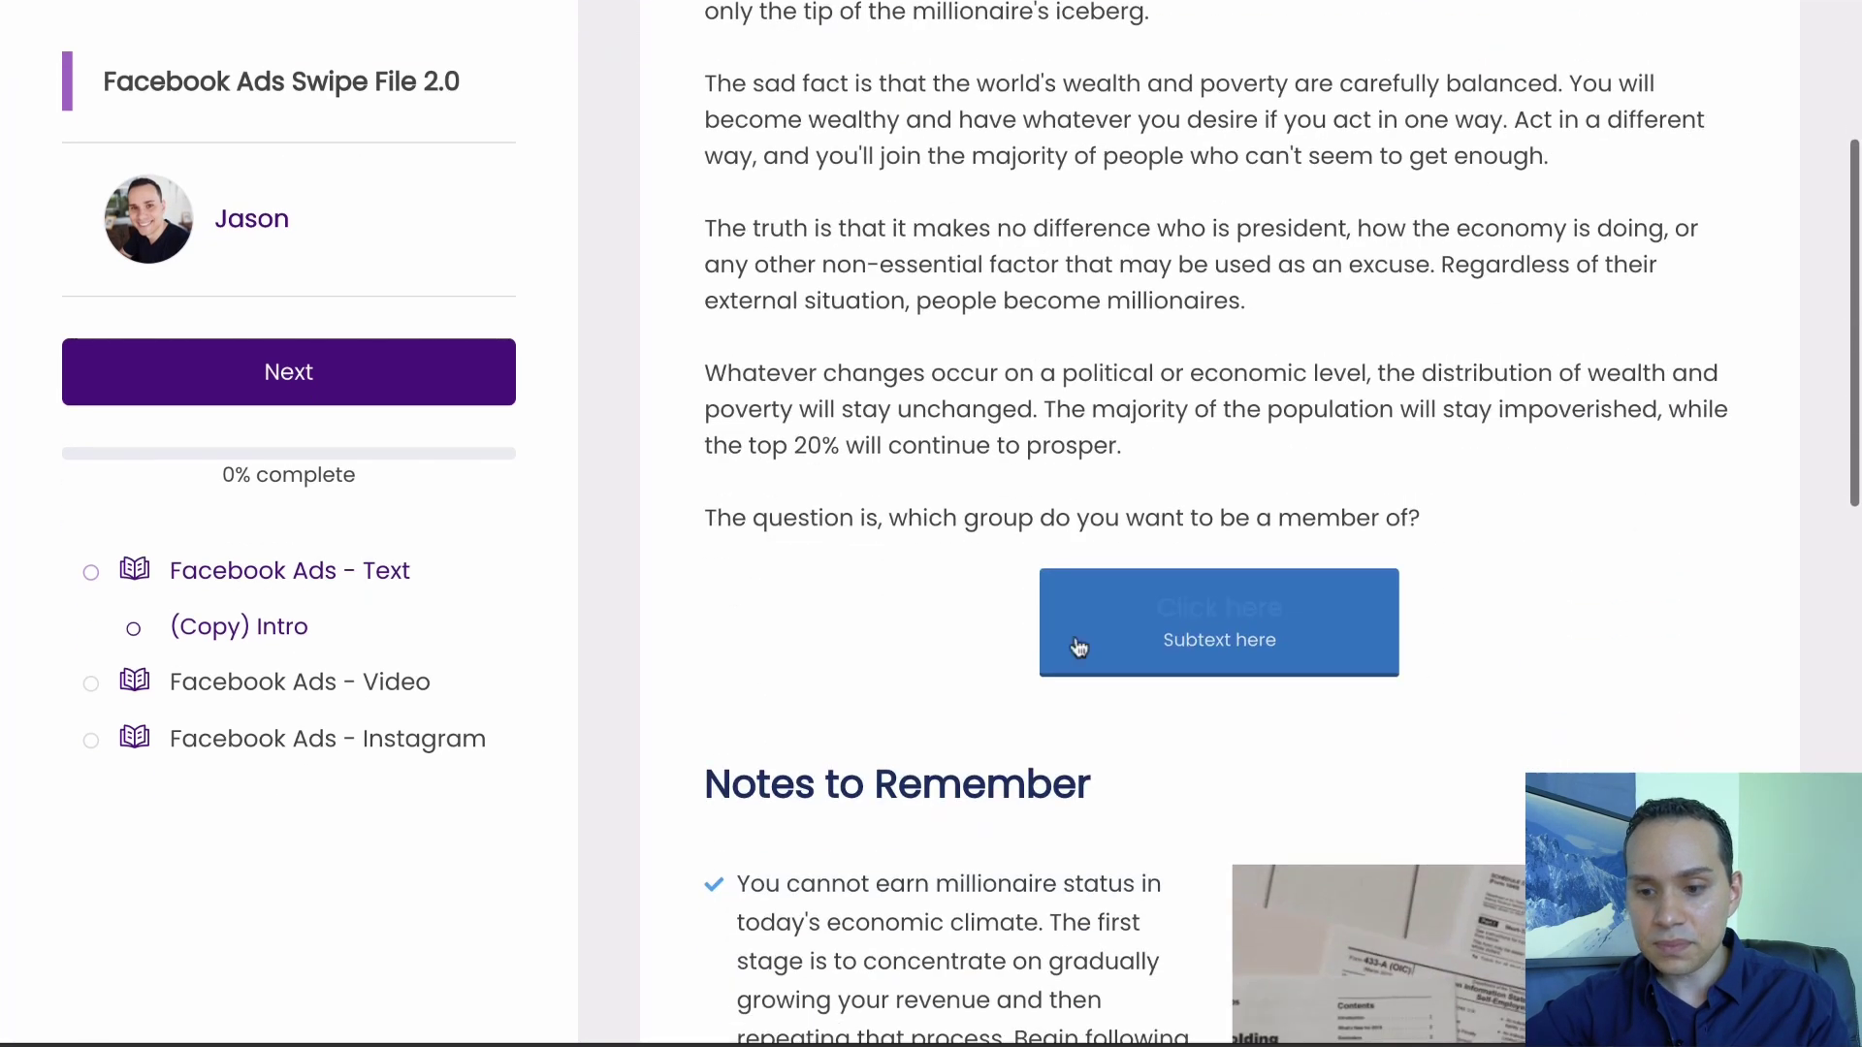
{"action": "left_click", "coordinate": [1237, 646]}
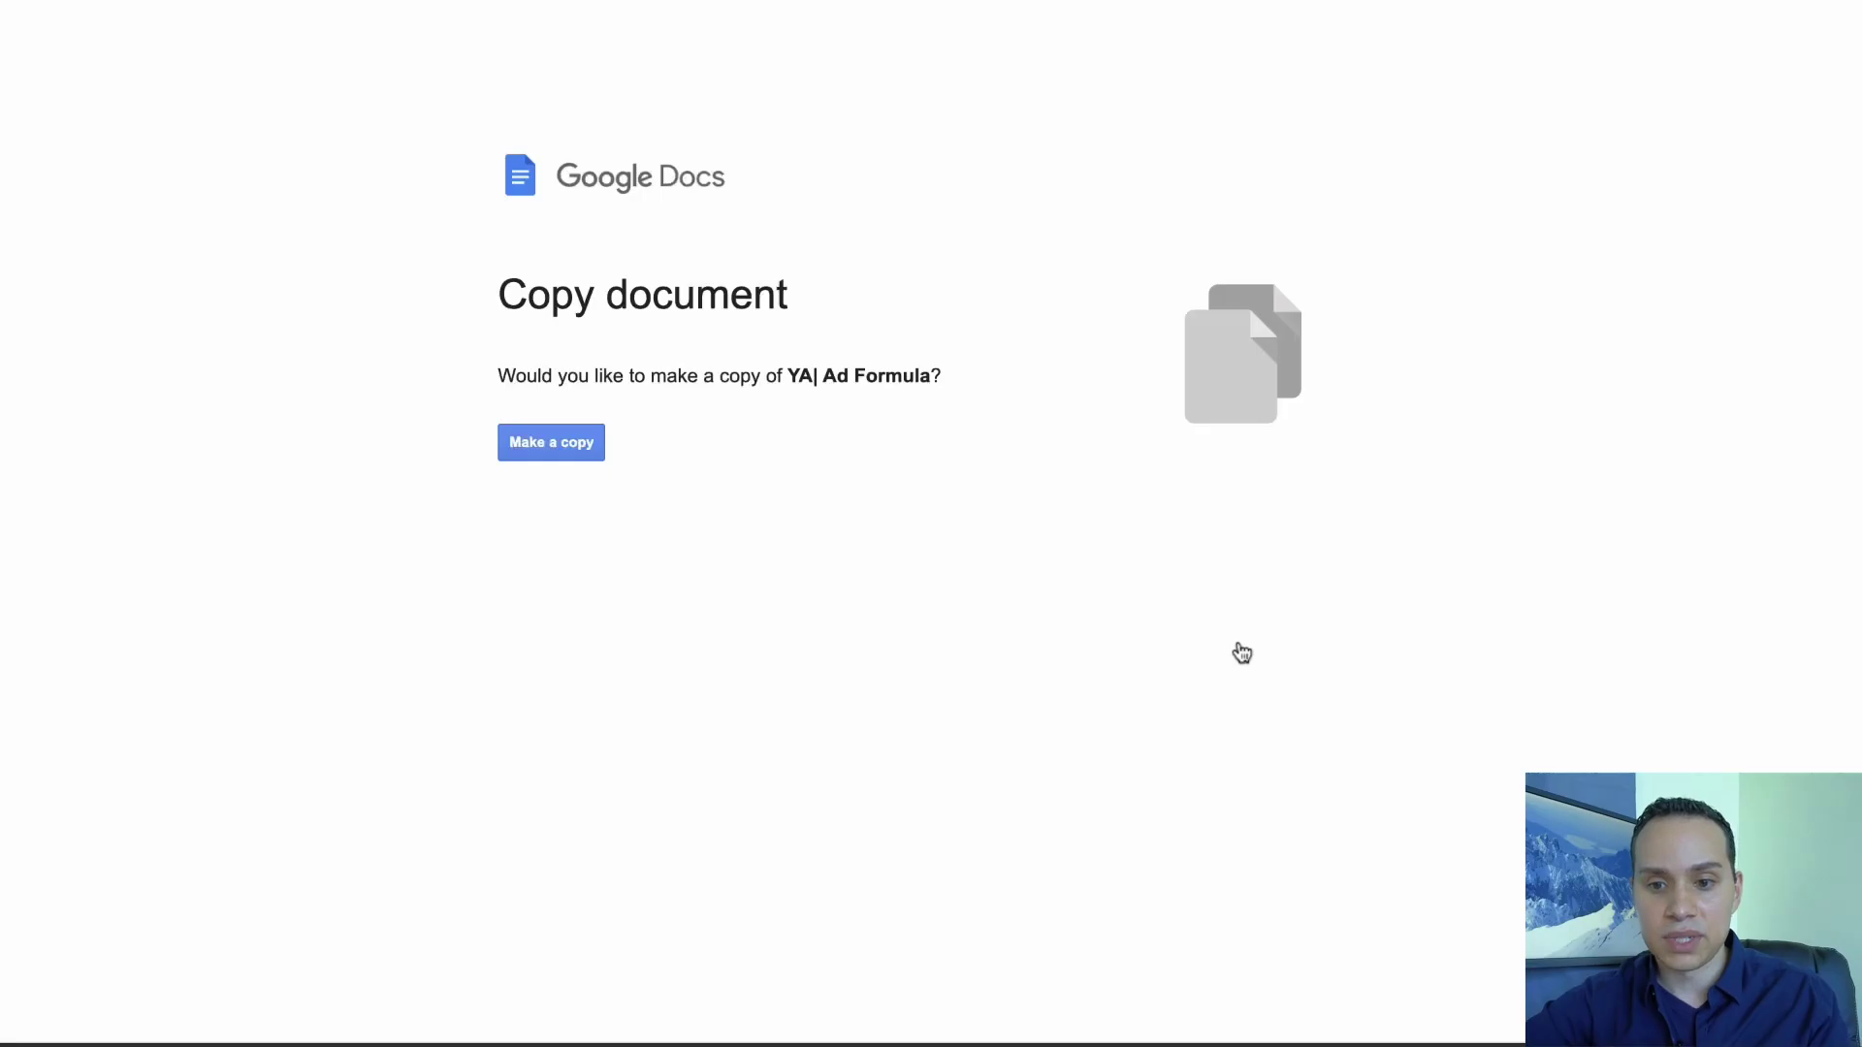
{"action": "left_click_drag", "start_coordinate": [482, 378], "coordinate": [1006, 369]}
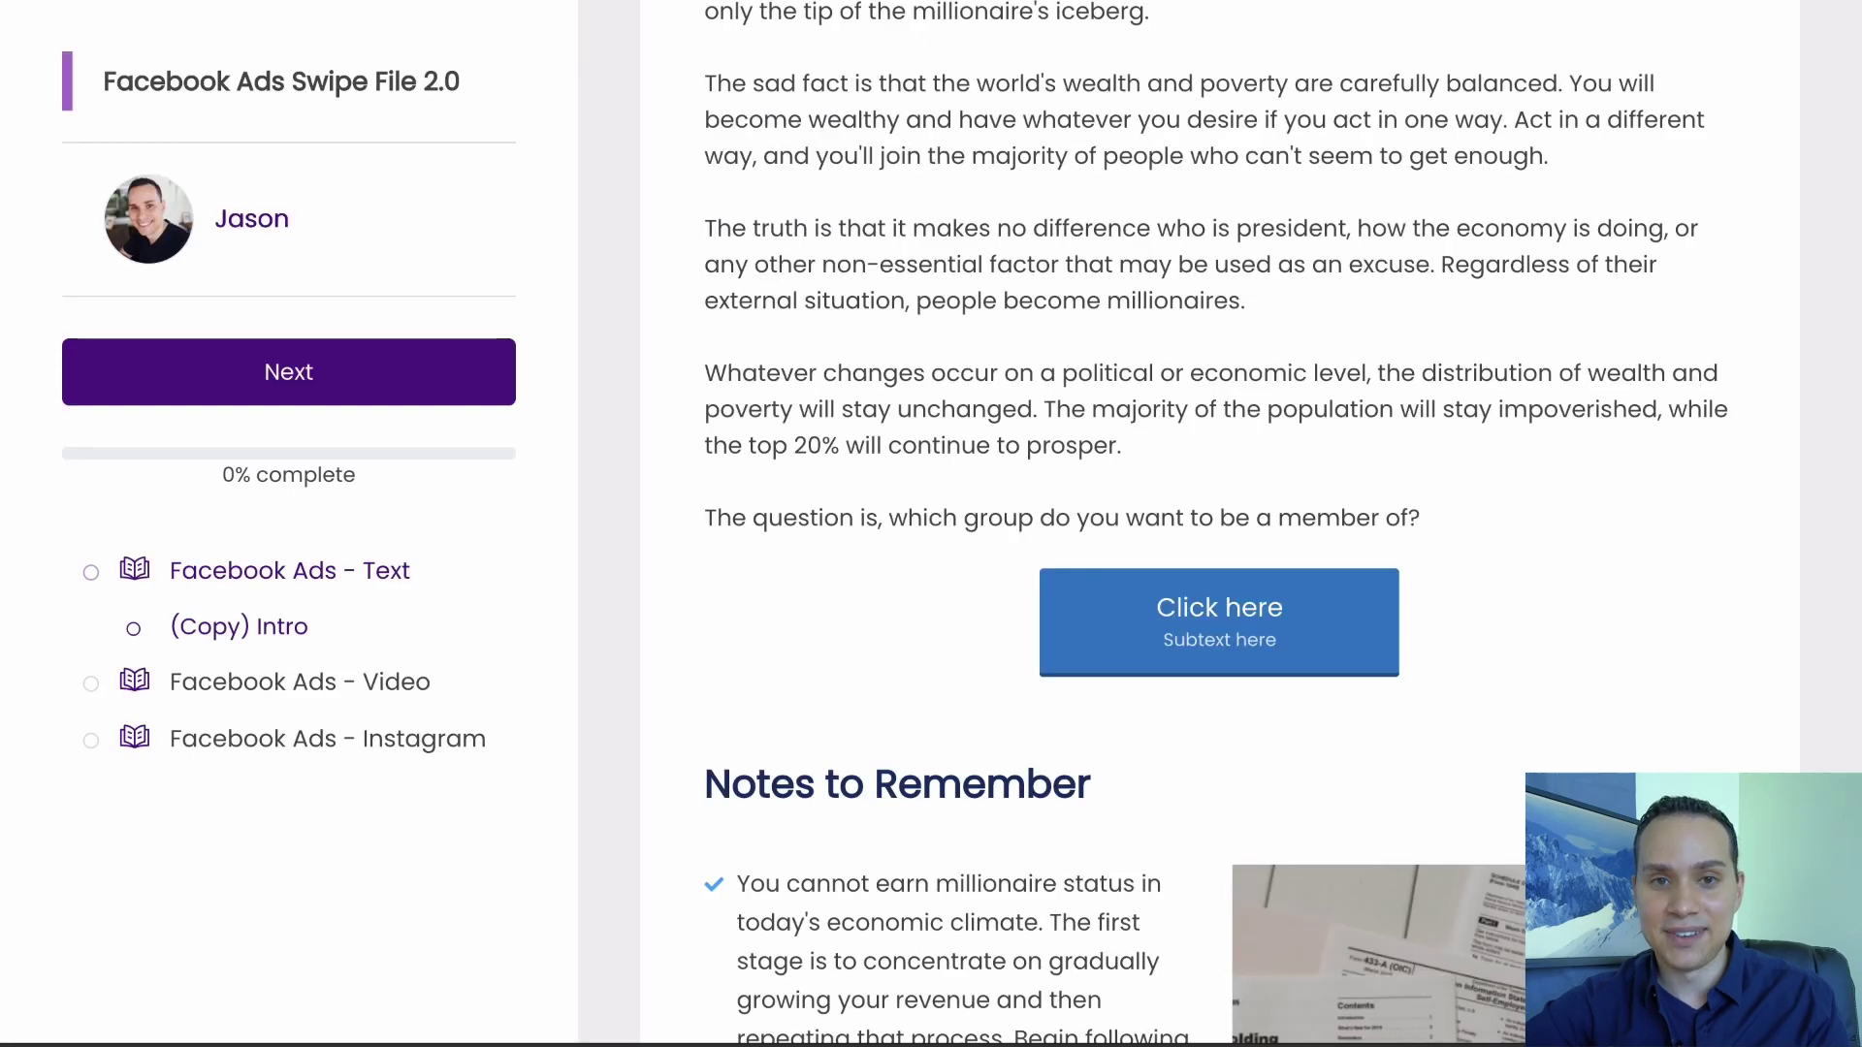
{"action": "scroll", "coordinate": [926, 448], "scroll_direction": "up", "scroll_amount": 3}
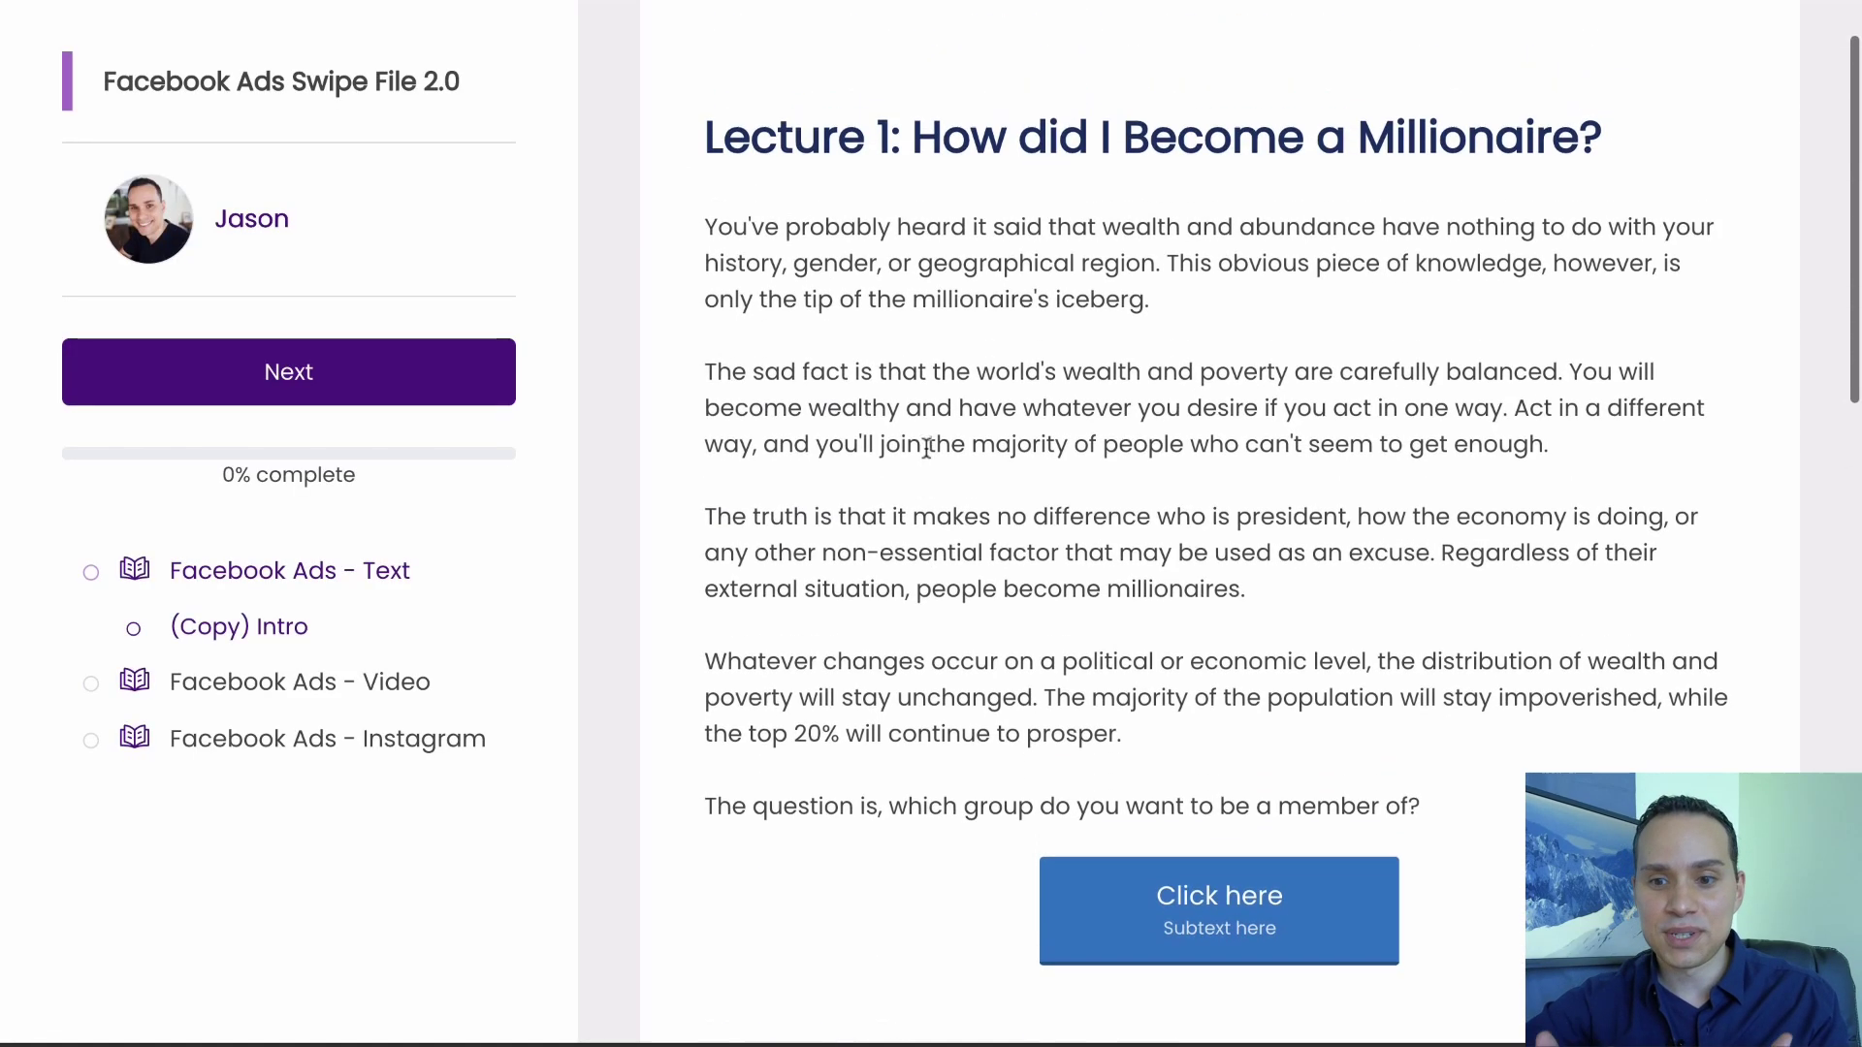
{"action": "scroll", "coordinate": [926, 448], "scroll_direction": "up", "scroll_amount": 1}
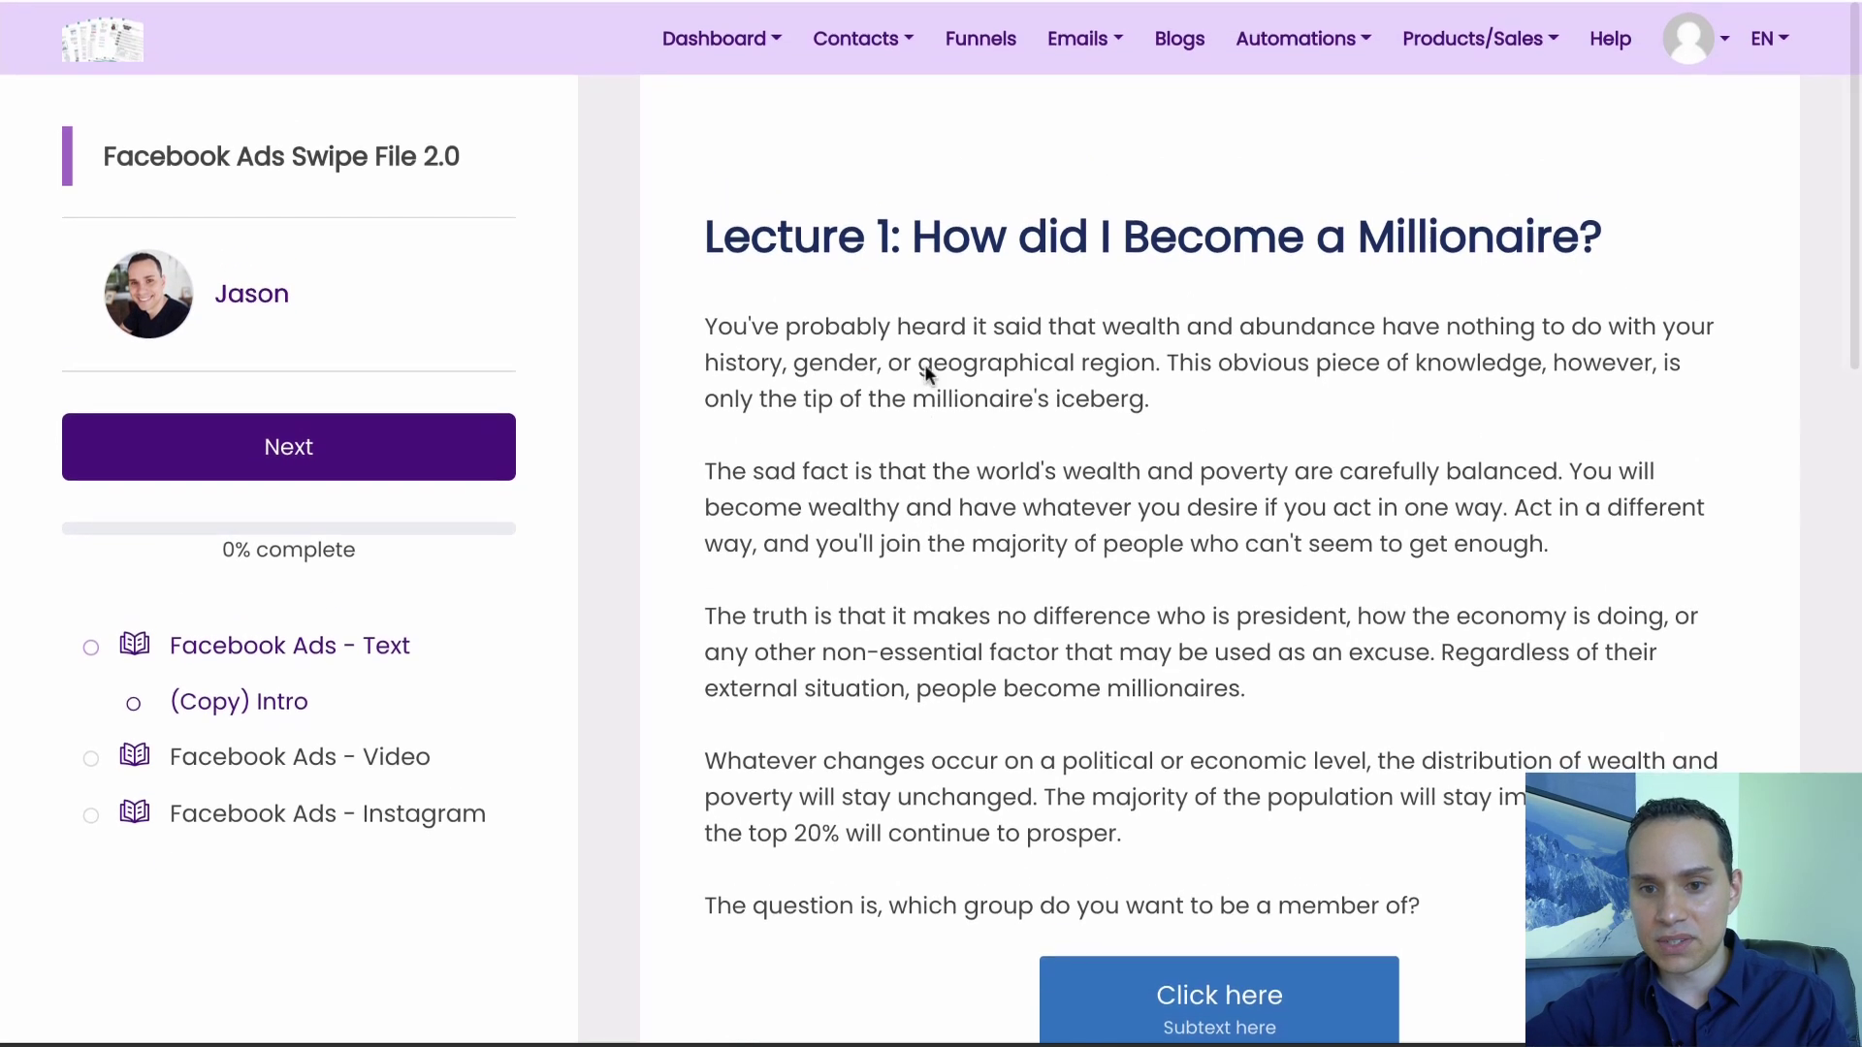
View the course description in the enrollments overview, and examine the Foundations lecture of the "SFO DEMO #1" course as a sample download page.
{"action": "left_click", "coordinate": [106, 45]}
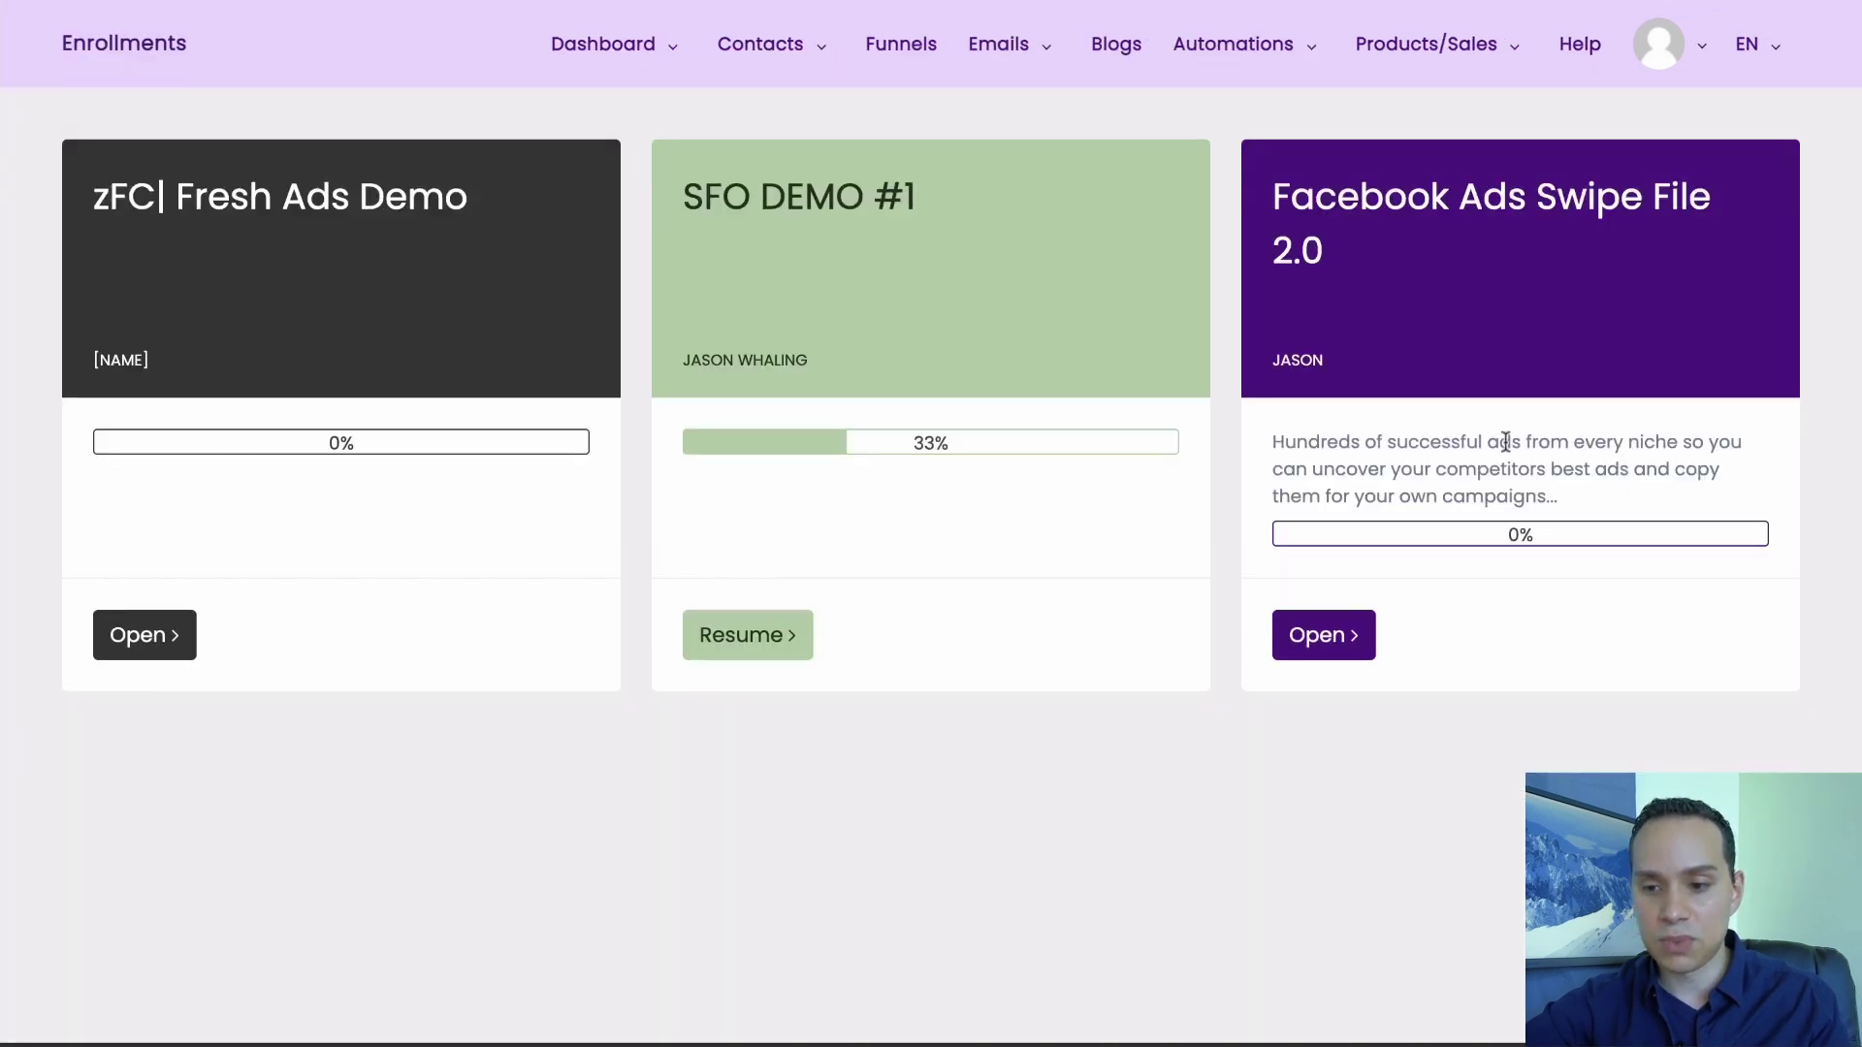
{"action": "left_click_drag", "start_coordinate": [1275, 441], "coordinate": [1673, 512]}
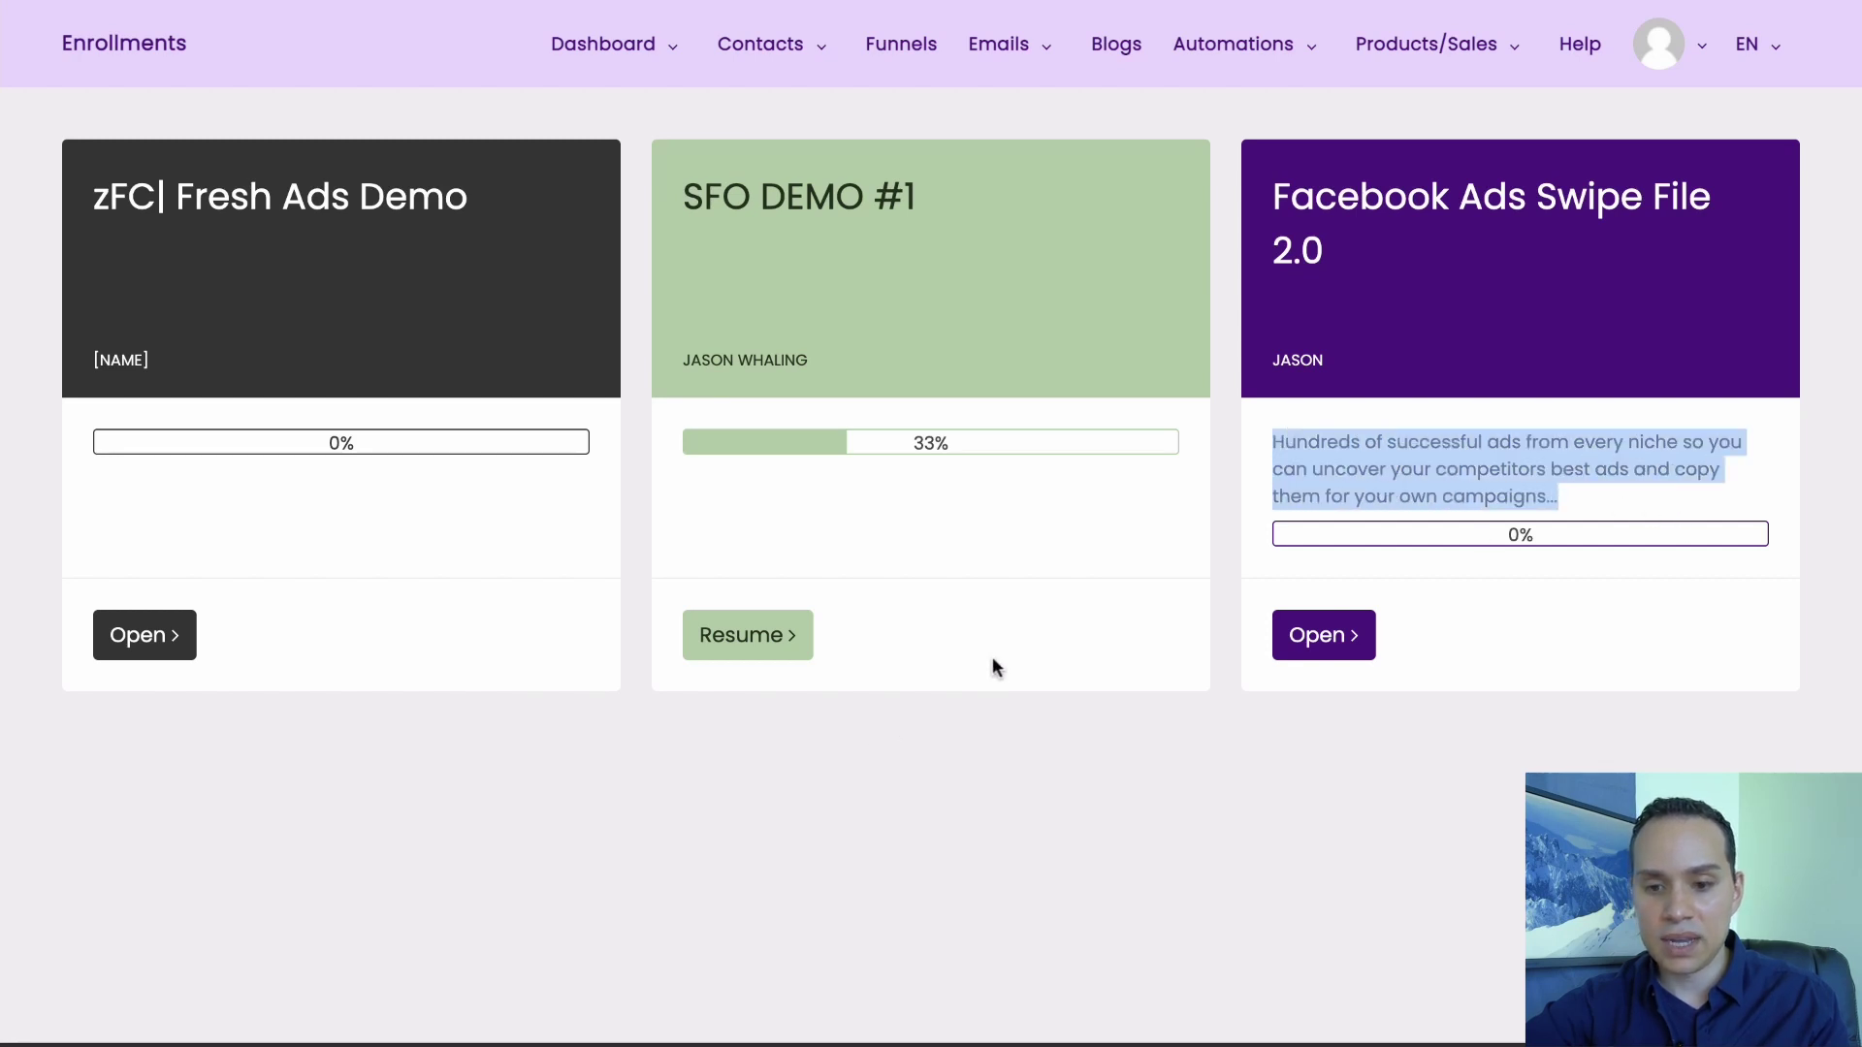
{"action": "left_click", "coordinate": [753, 643]}
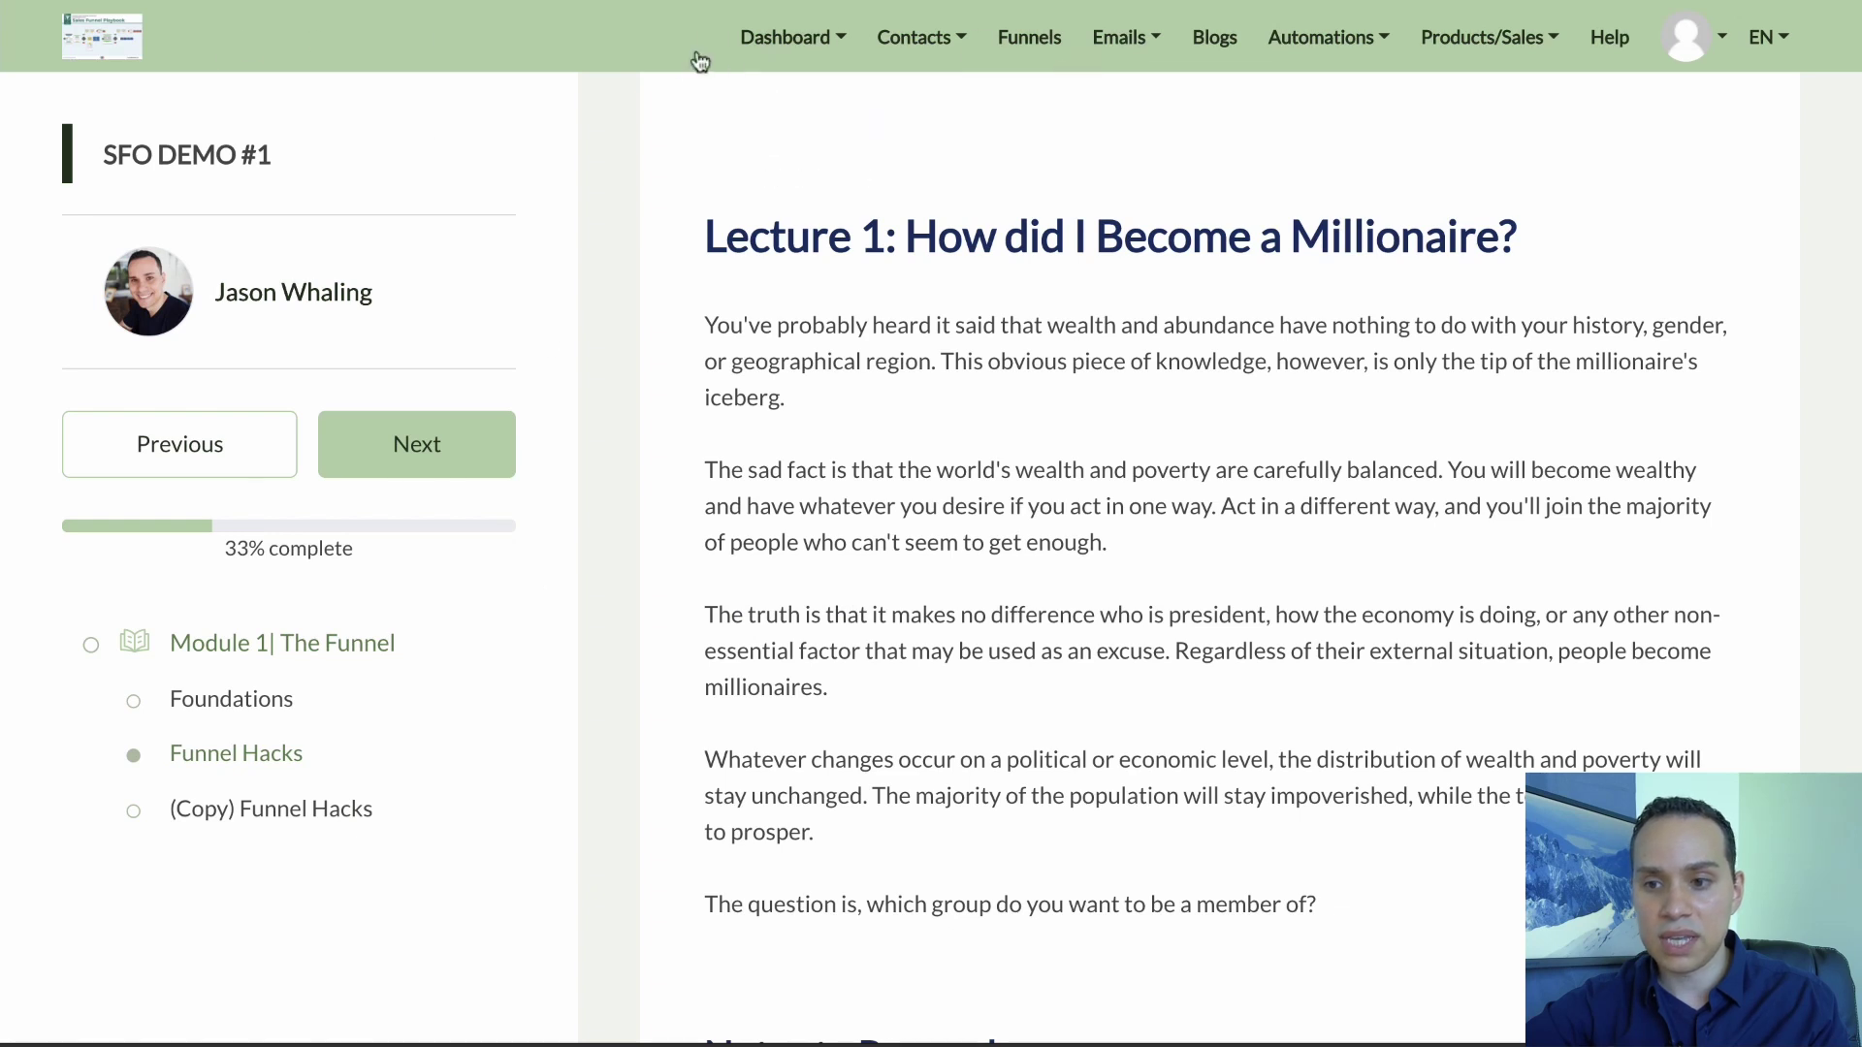
{"action": "left_click", "coordinate": [231, 715]}
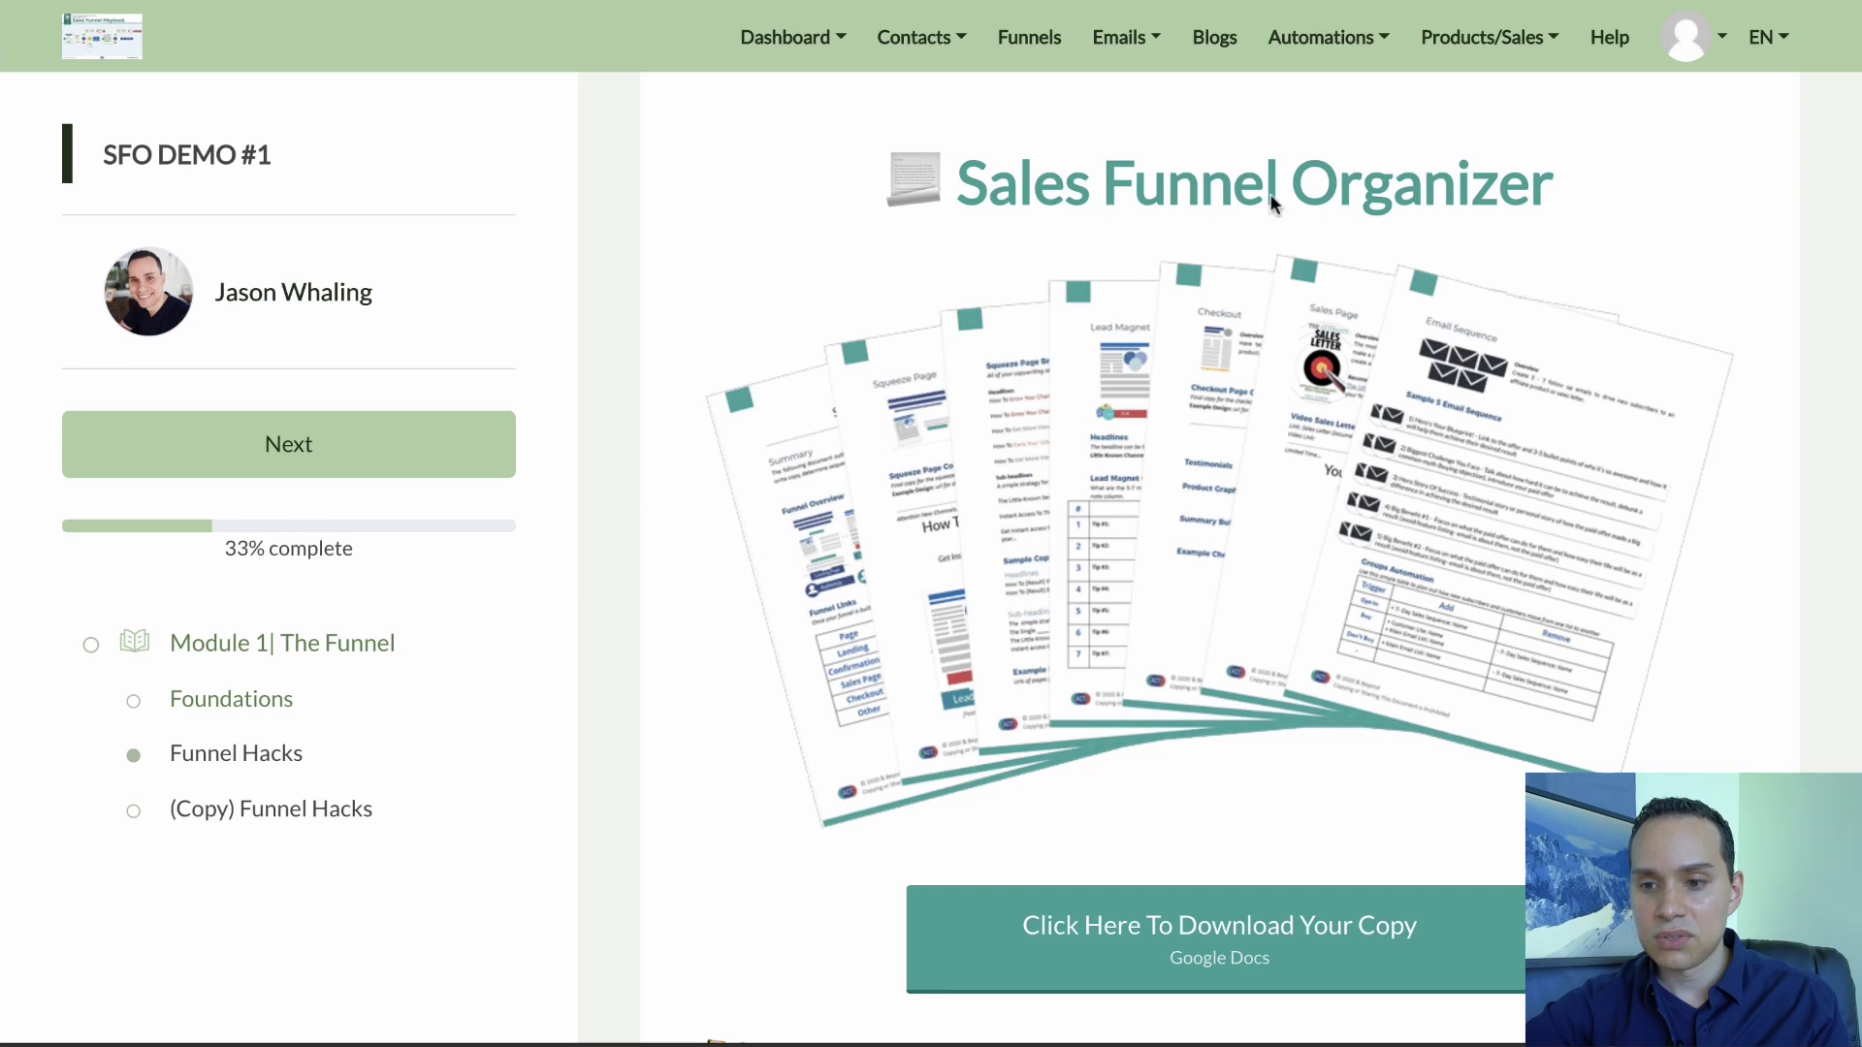
{"action": "scroll", "coordinate": [1233, 456], "scroll_direction": "down", "scroll_amount": 10}
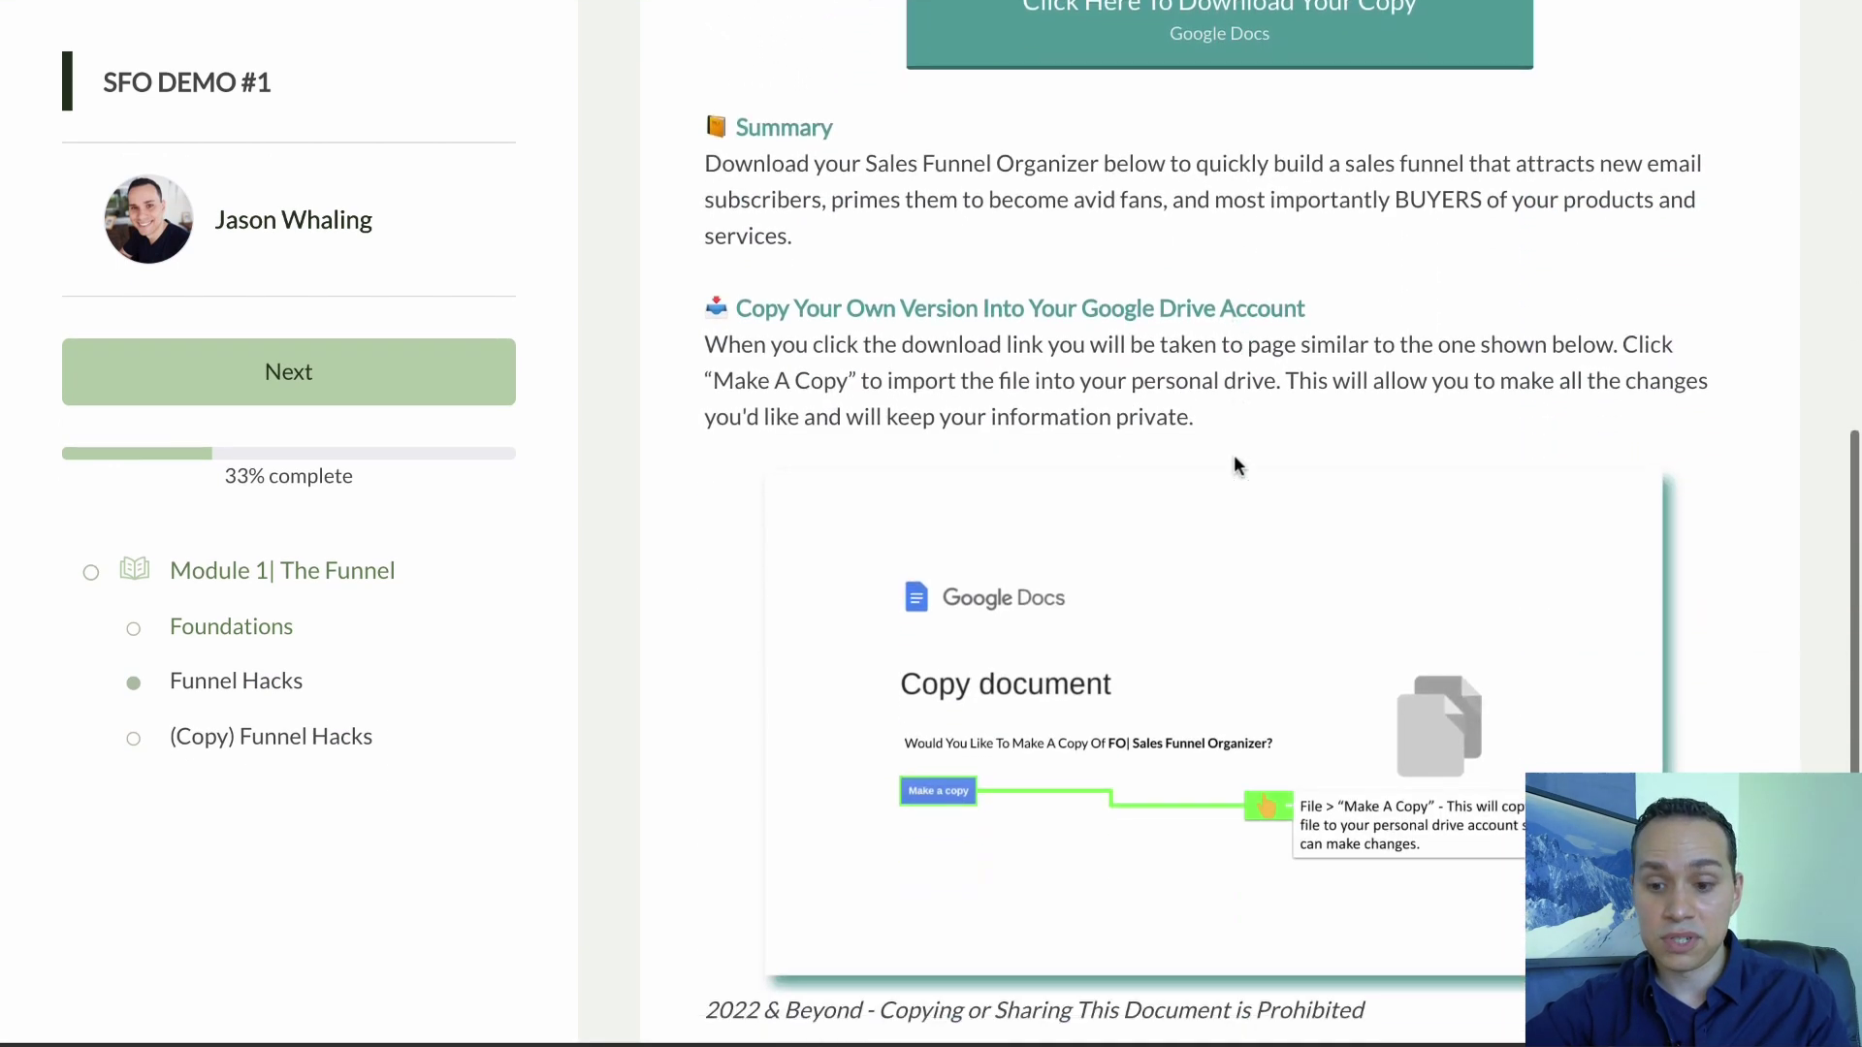
{"action": "scroll", "coordinate": [1234, 464], "scroll_direction": "down", "scroll_amount": 3}
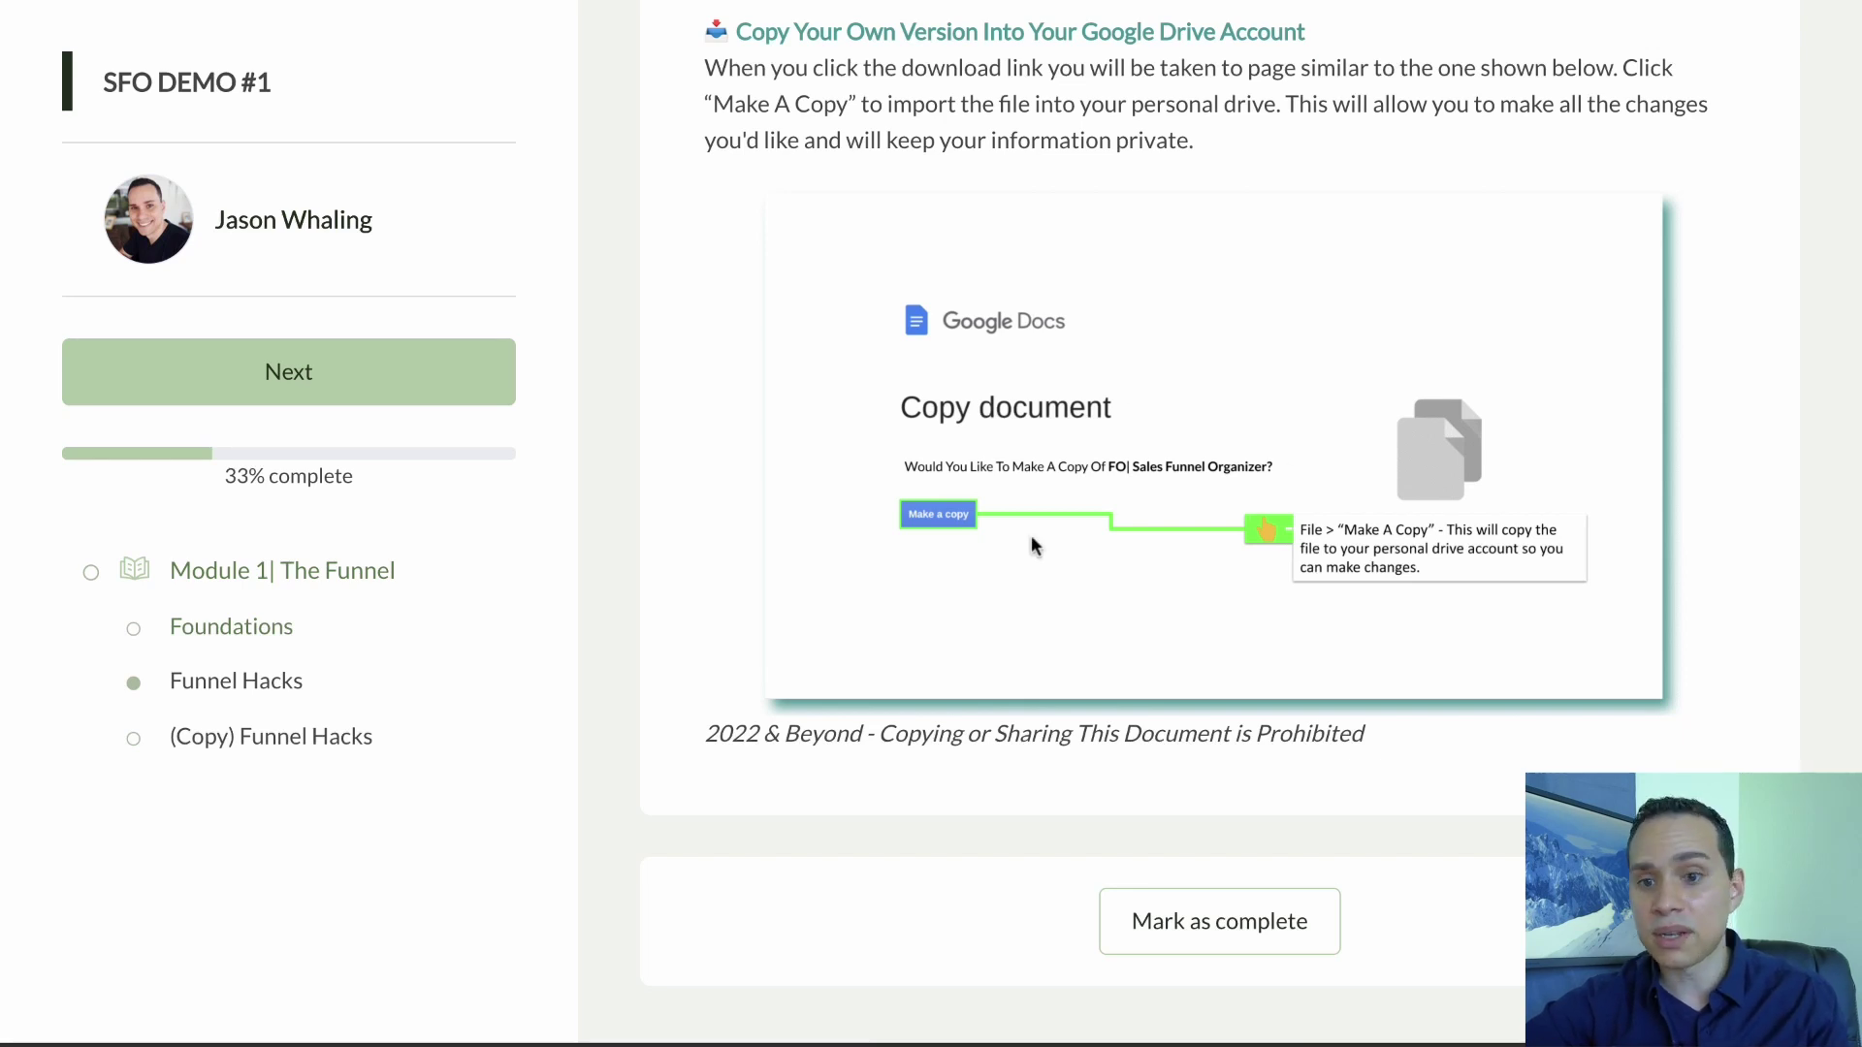
{"action": "scroll", "coordinate": [1032, 540], "scroll_direction": "up", "scroll_amount": 9}
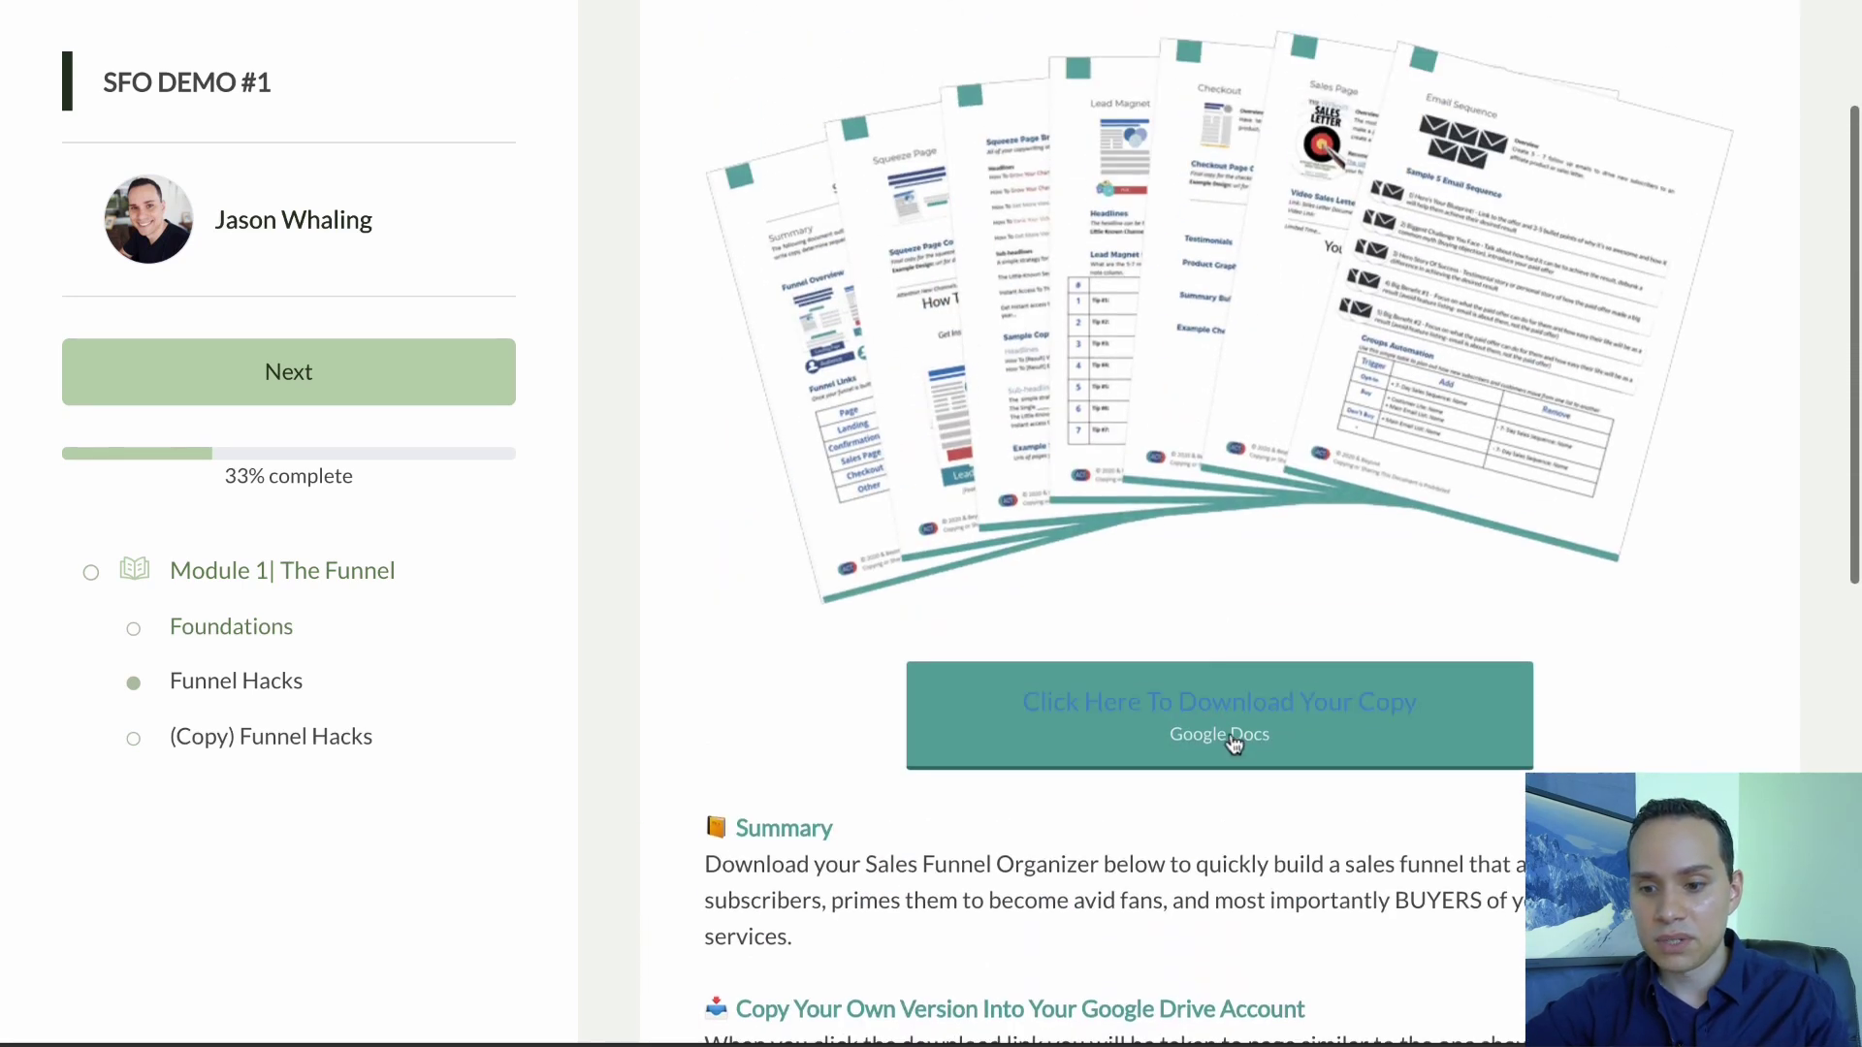
Follow the sample lecture's download link to the Google Docs Sales Funnel Organizer, and return to the course page.
{"action": "left_click", "coordinate": [1232, 722]}
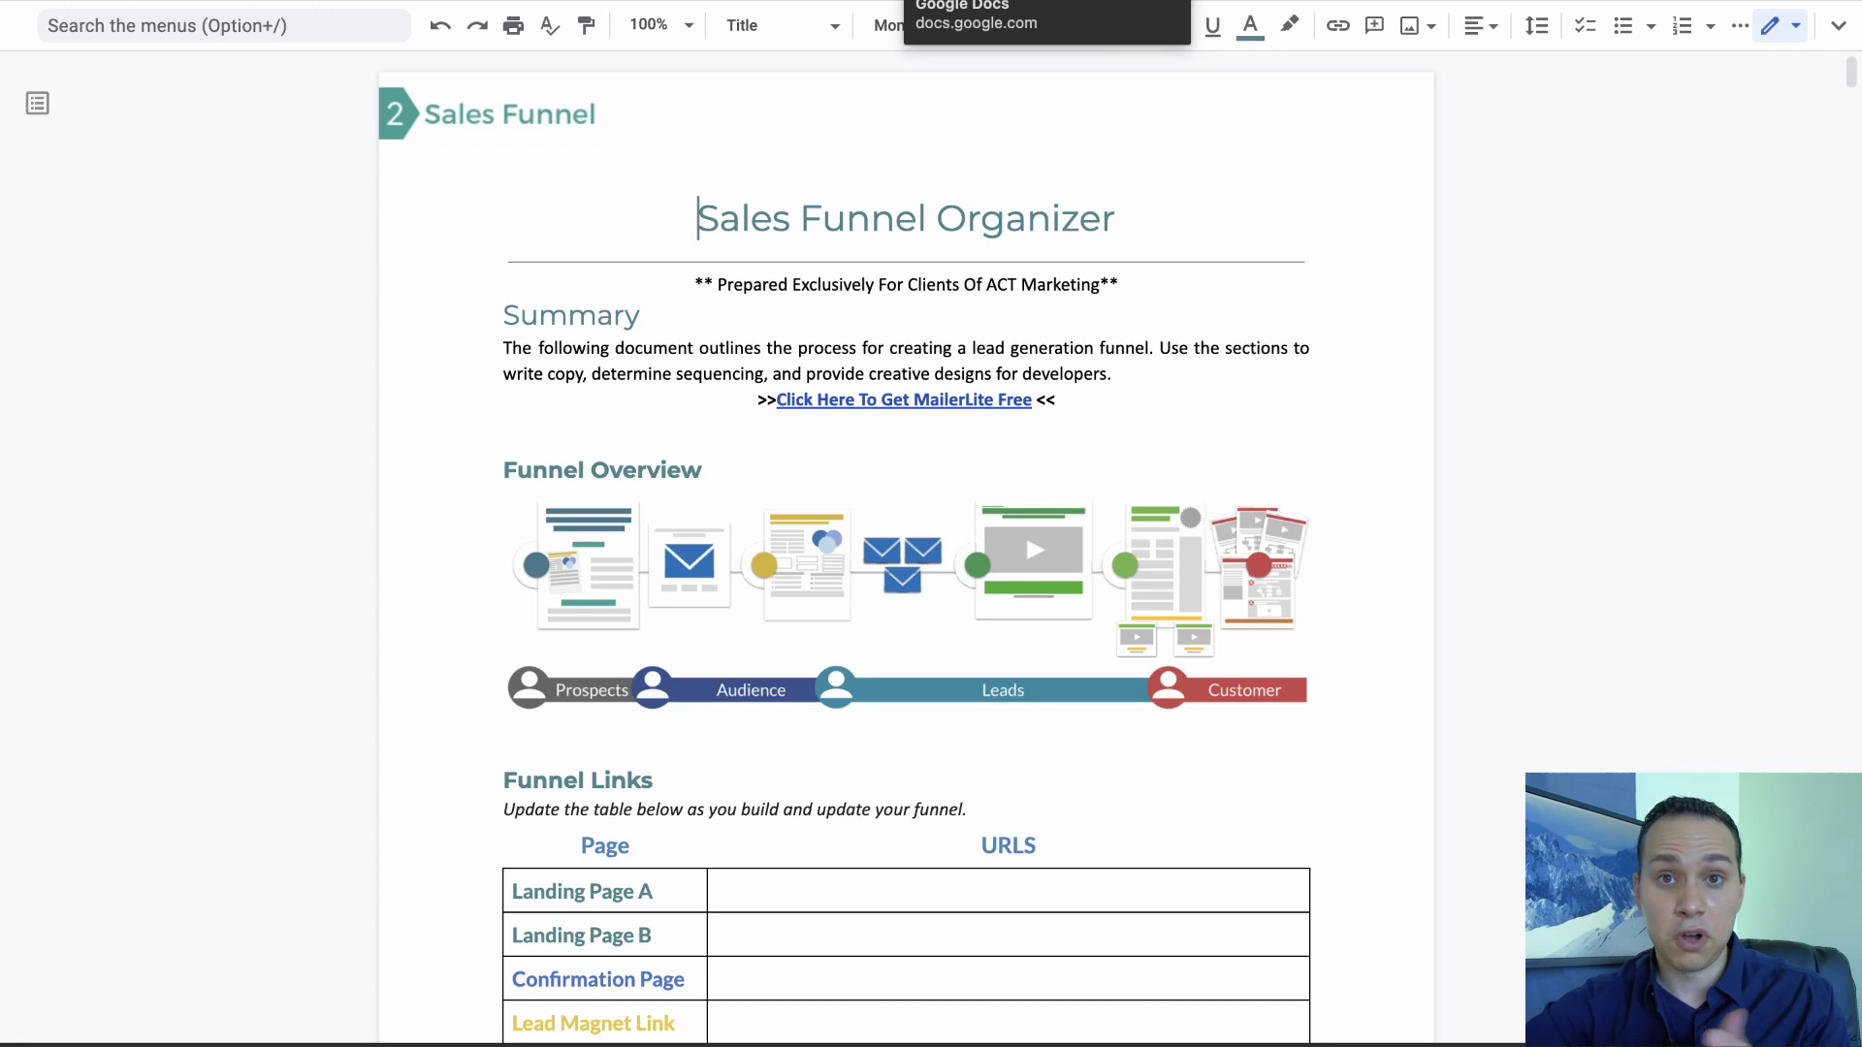
{"action": "left_click", "coordinate": [1164, 1]}
{"action": "scroll", "coordinate": [666, 507], "scroll_direction": "up", "scroll_amount": 3}
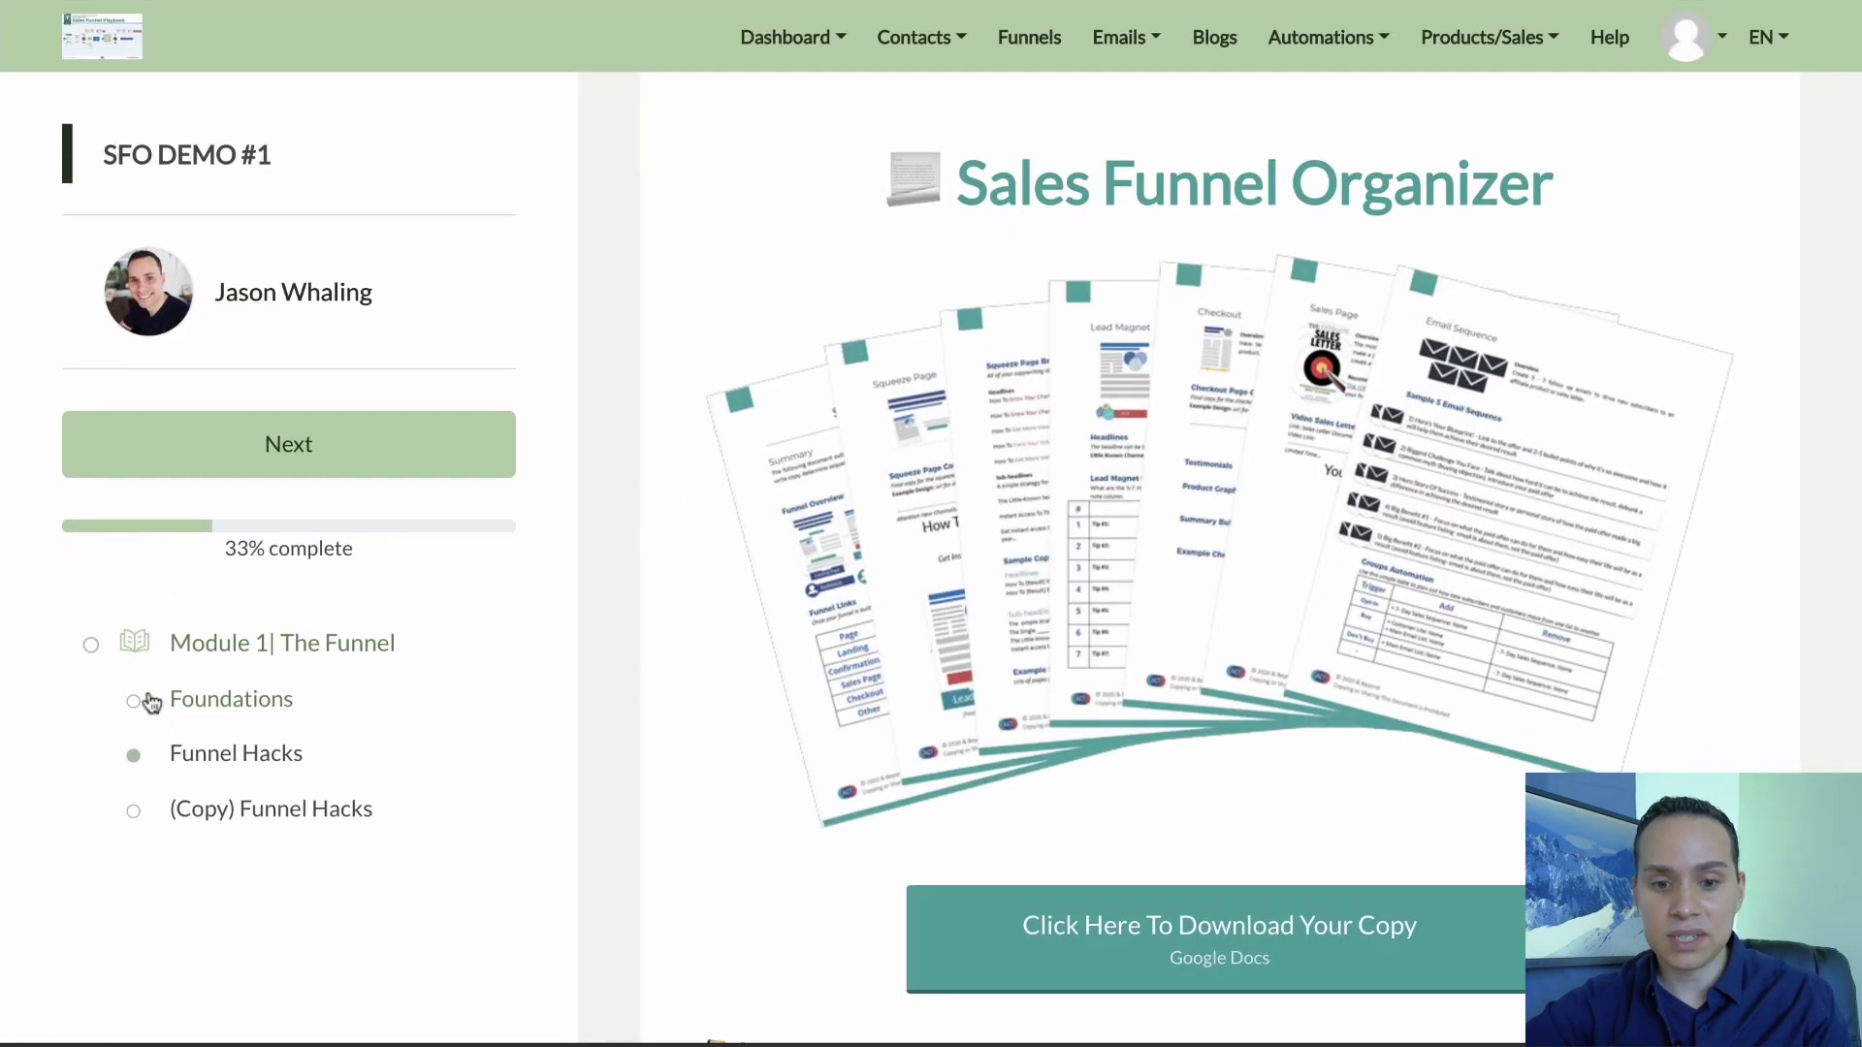
Go back to the enrollments overview and examine the course cards and the navigation as shown there.
{"action": "left_click", "coordinate": [109, 56]}
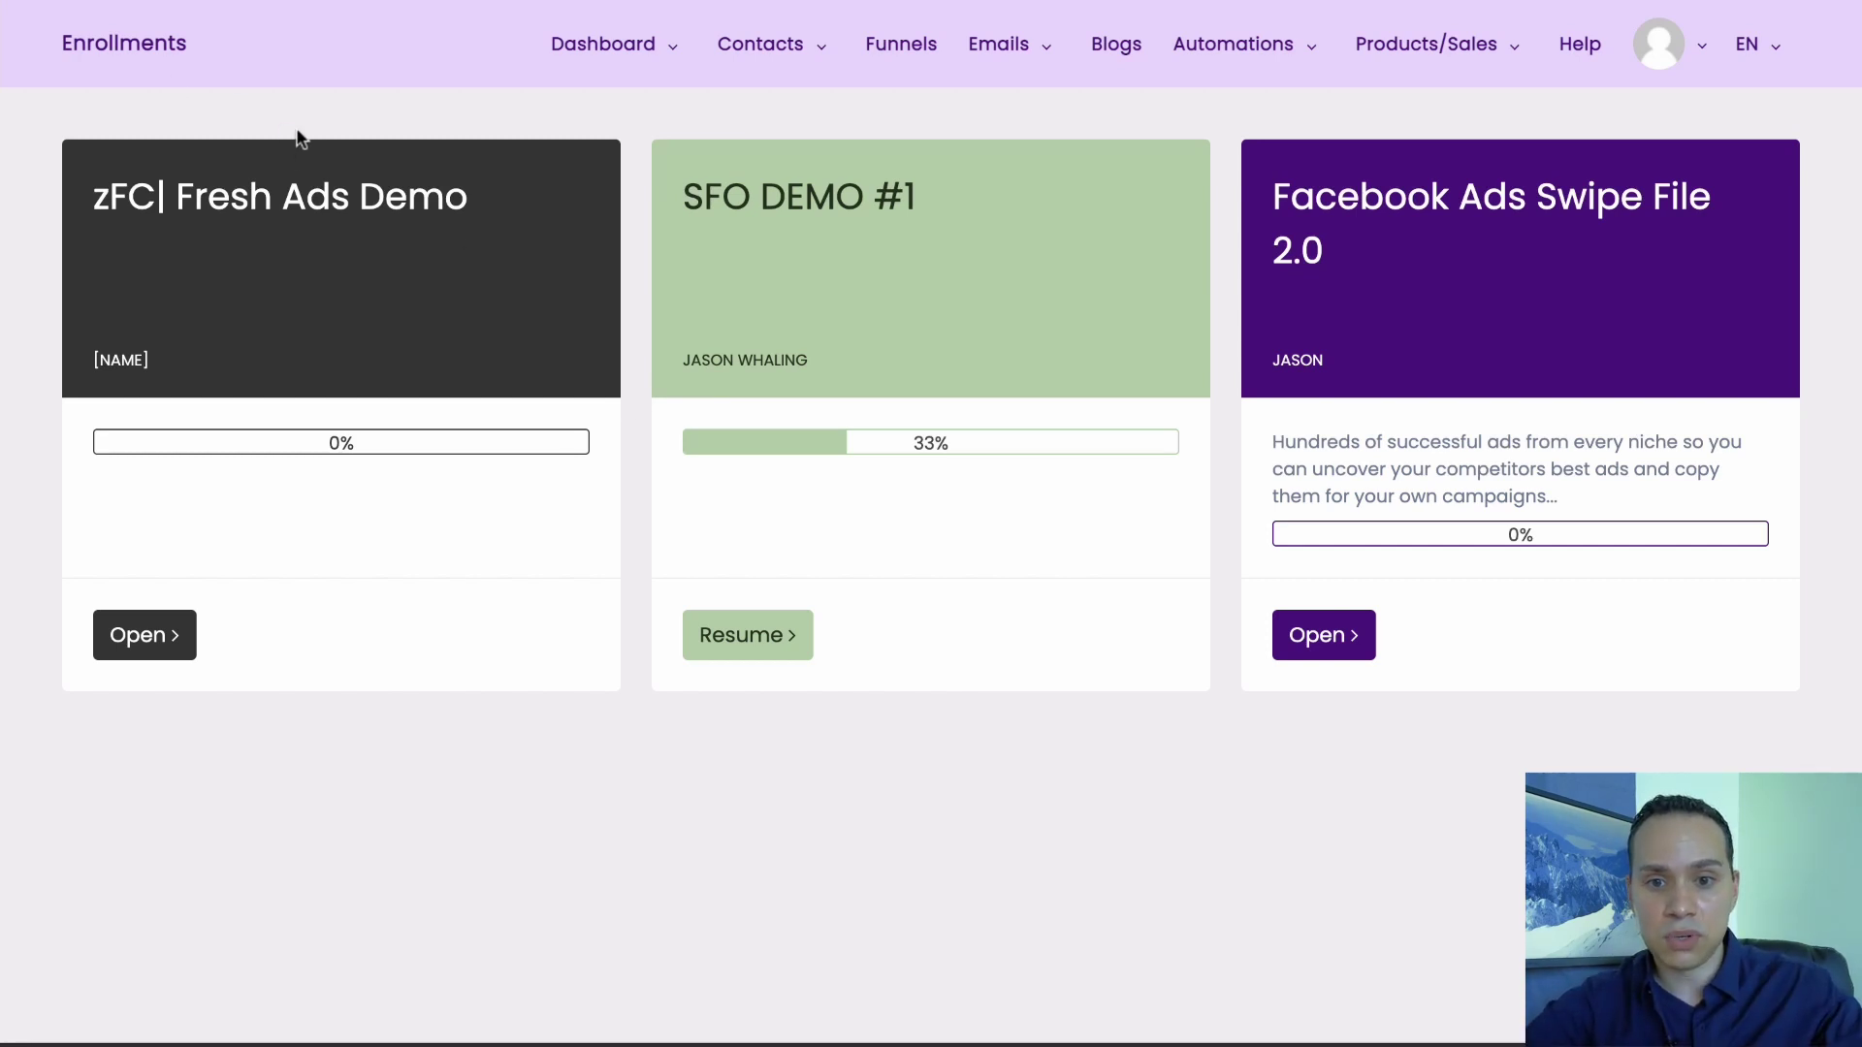
{"action": "mouse_move", "coordinate": [598, 65]}
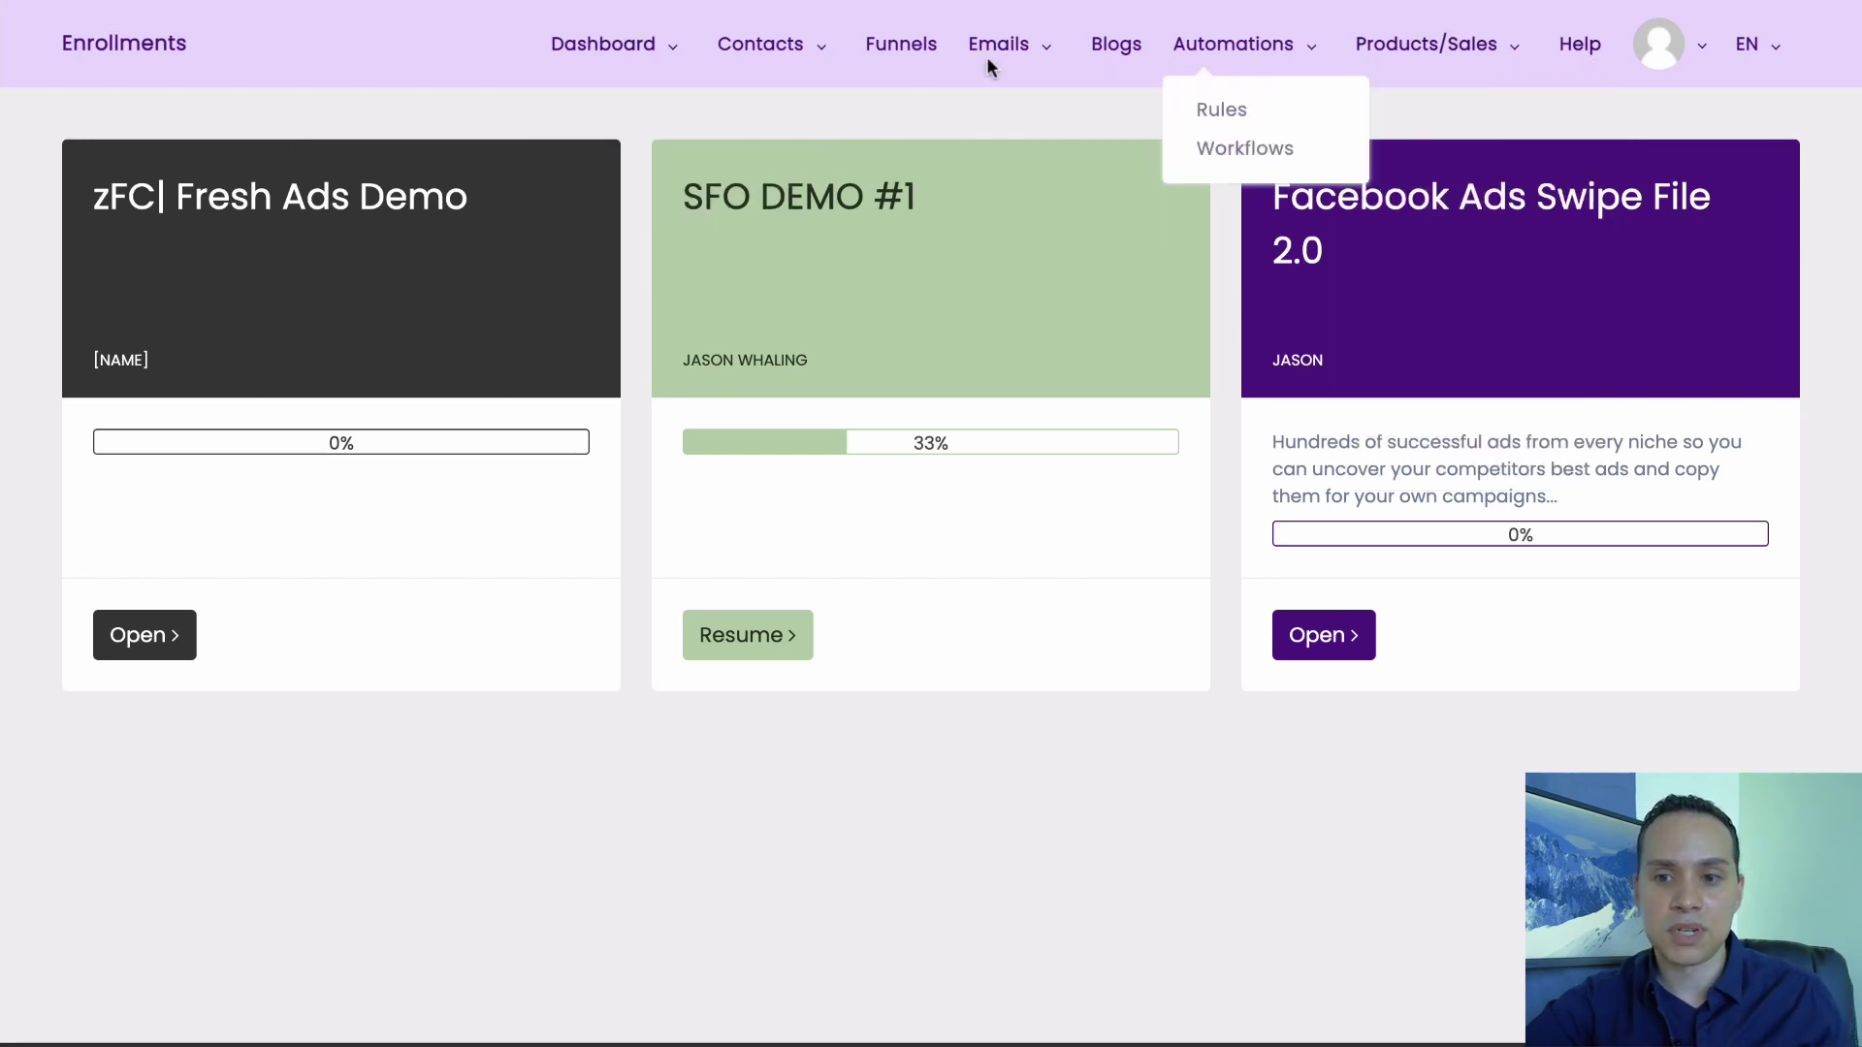
{"action": "mouse_move", "coordinate": [1675, 46]}
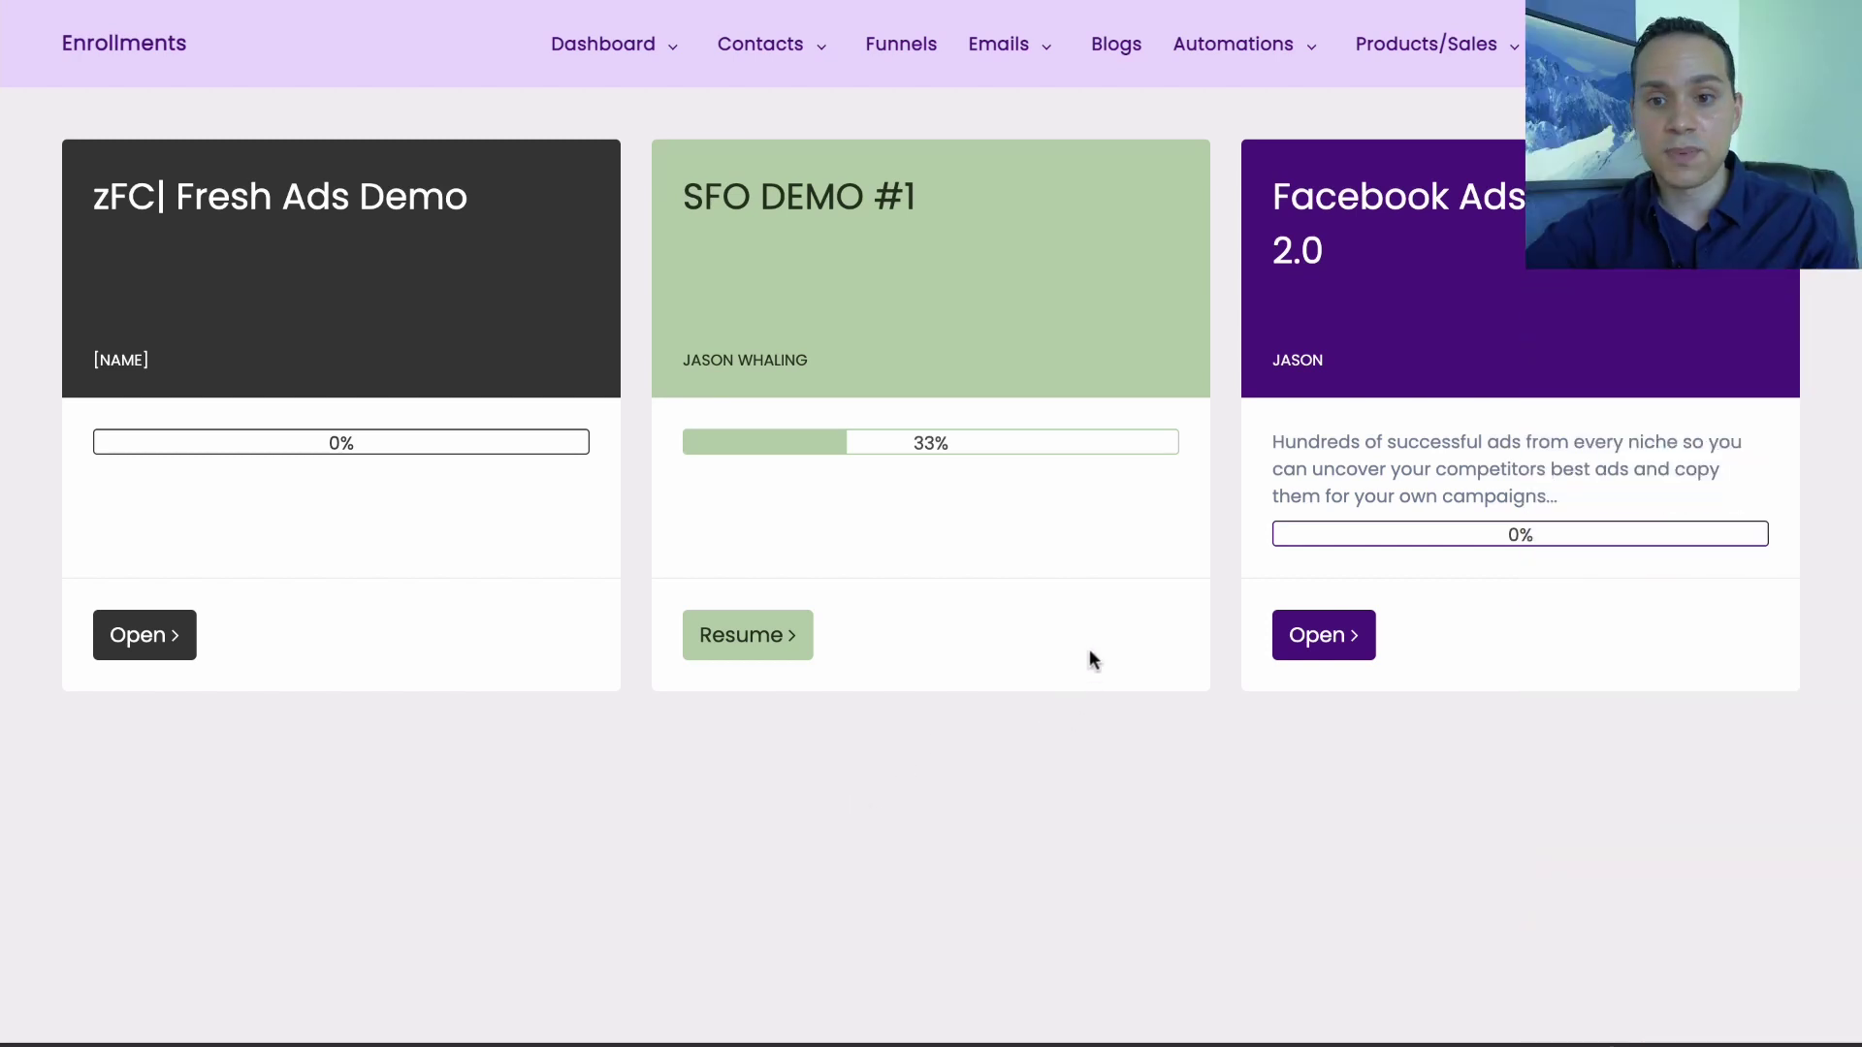
{"action": "mouse_move", "coordinate": [1374, 56]}
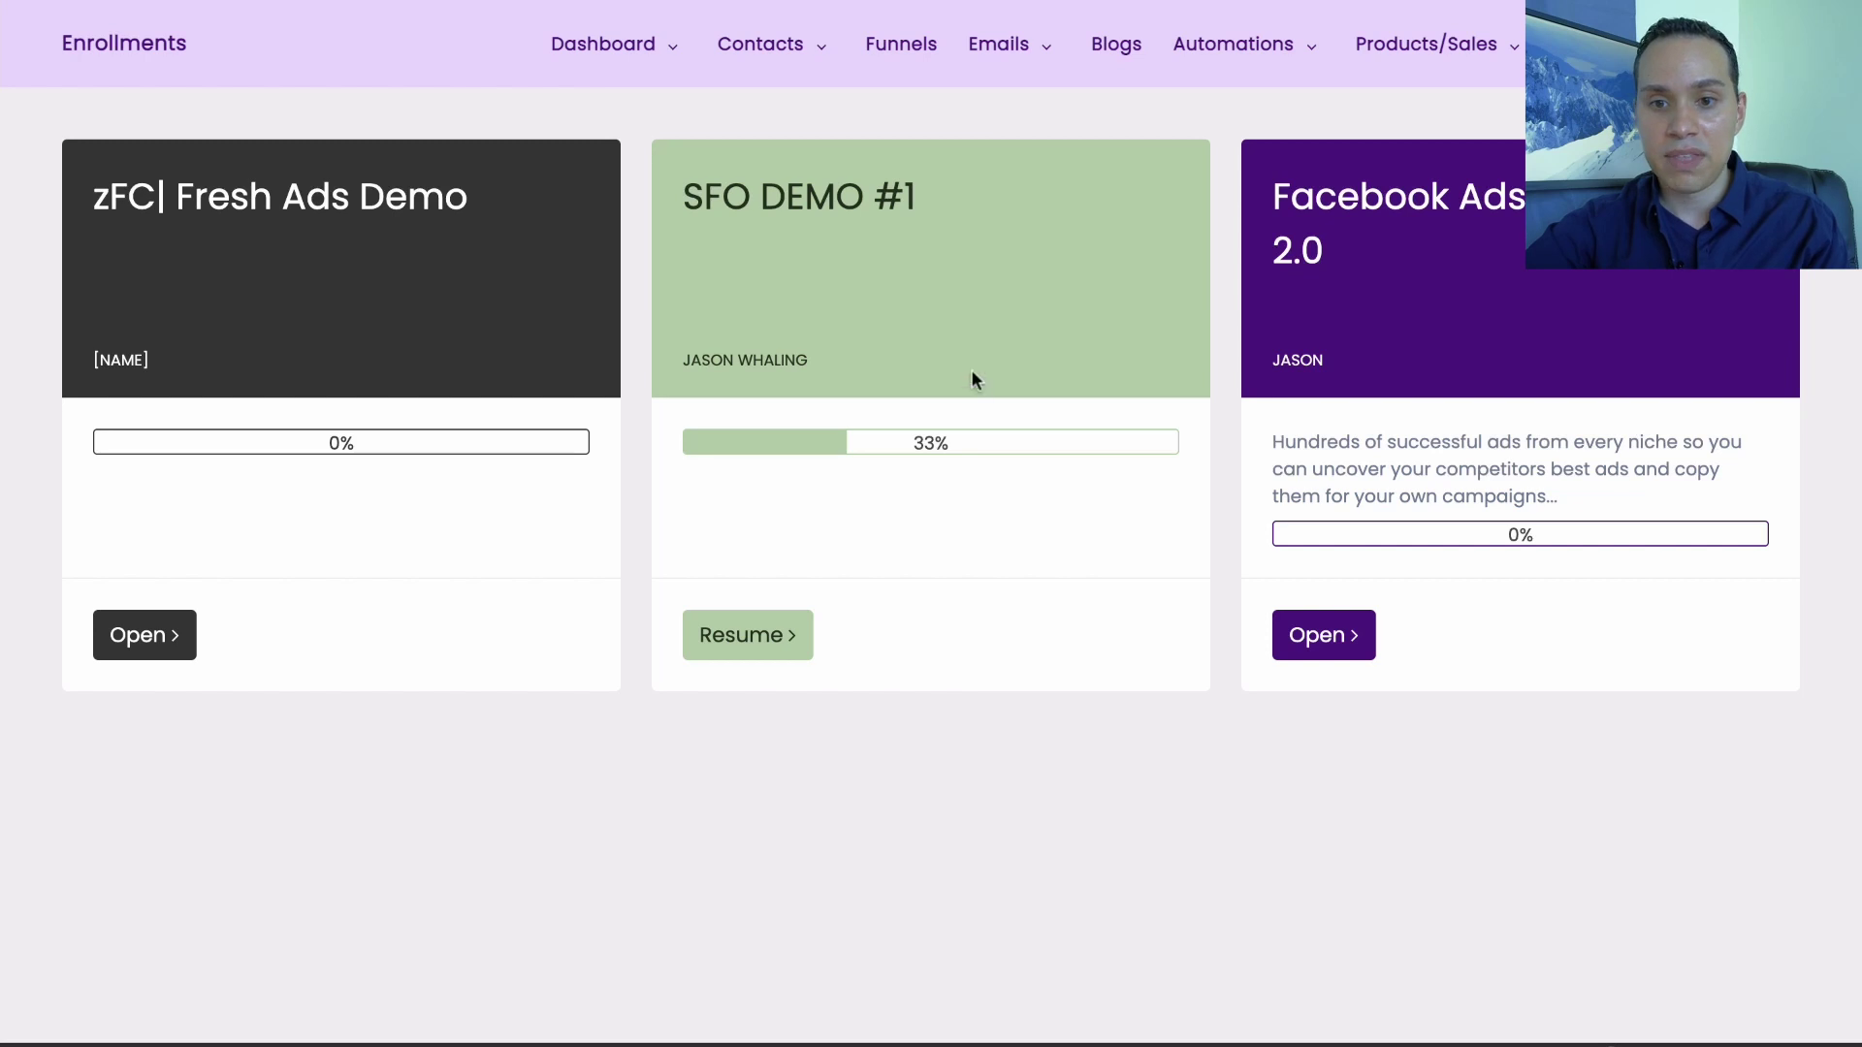
Open the "2|2 - Checkout Page" step of the "F62 - zFC| Fresh Ads Demo Template" funnel in systeme.io.
{"action": "left_click", "coordinate": [551, 1]}
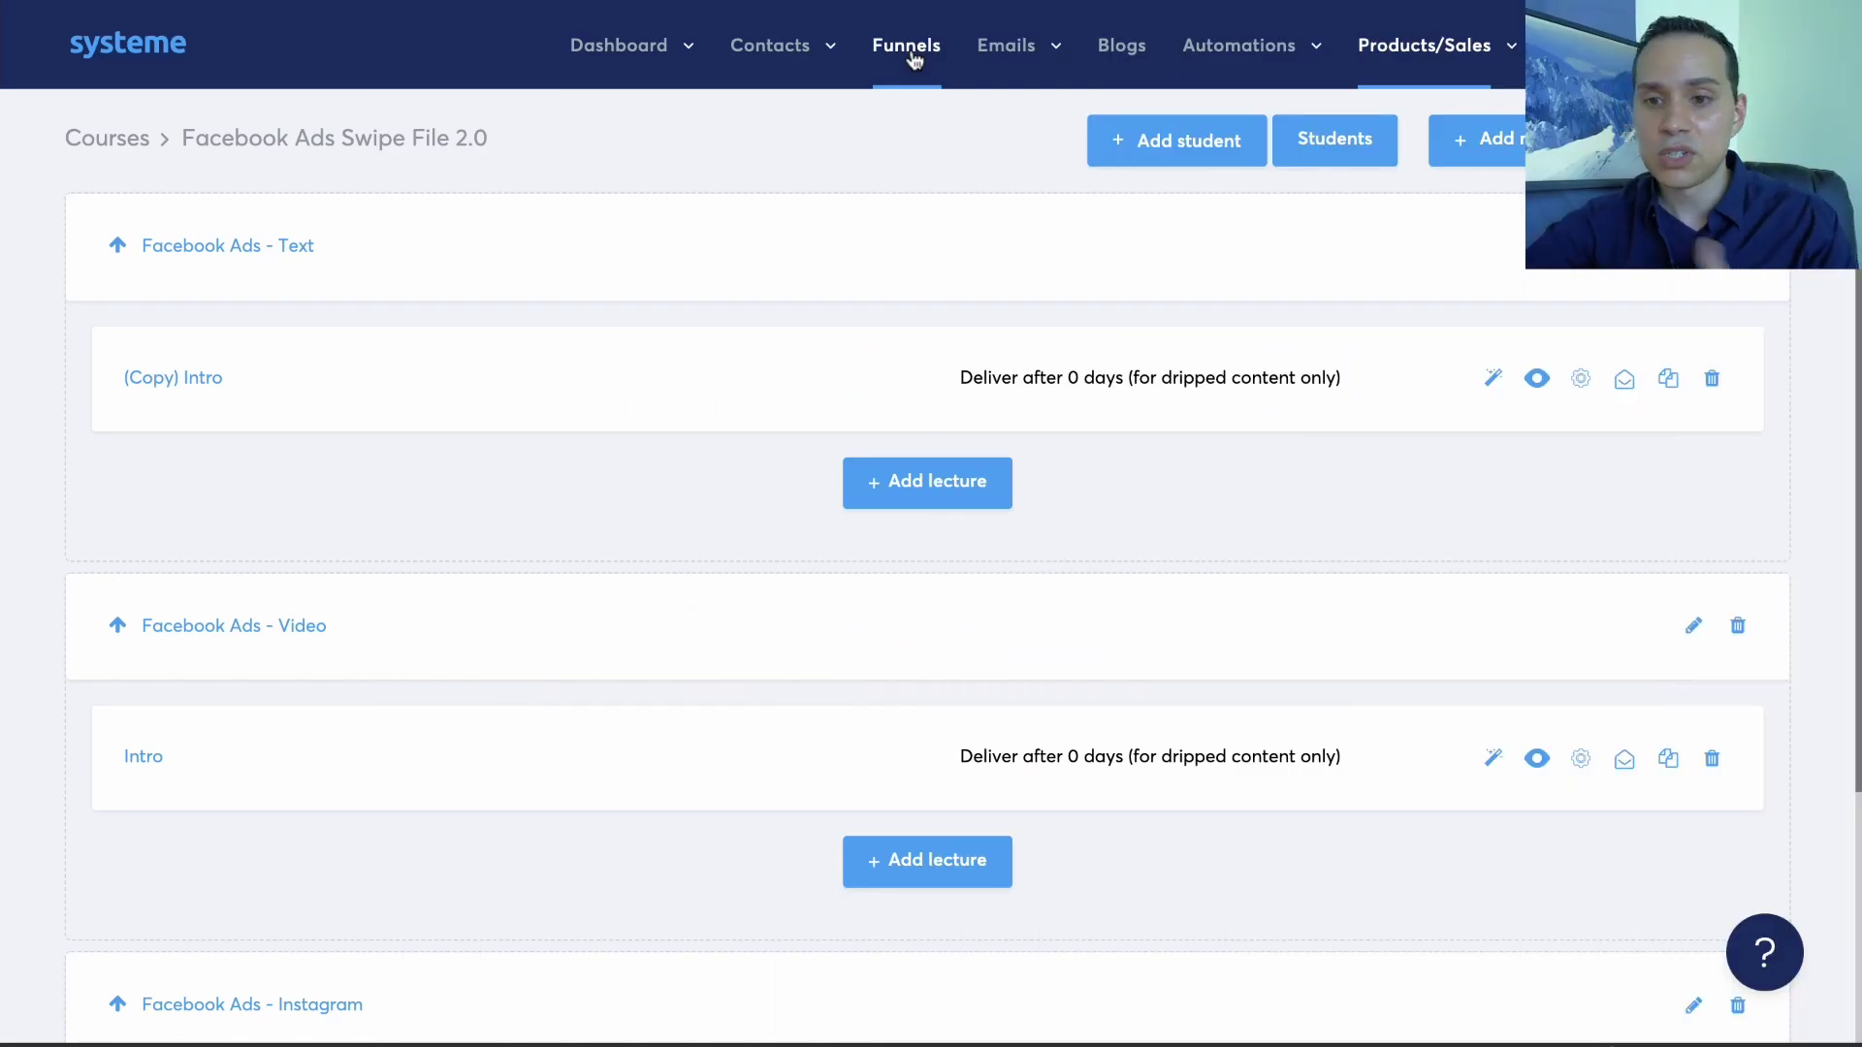
{"action": "left_click", "coordinate": [912, 53]}
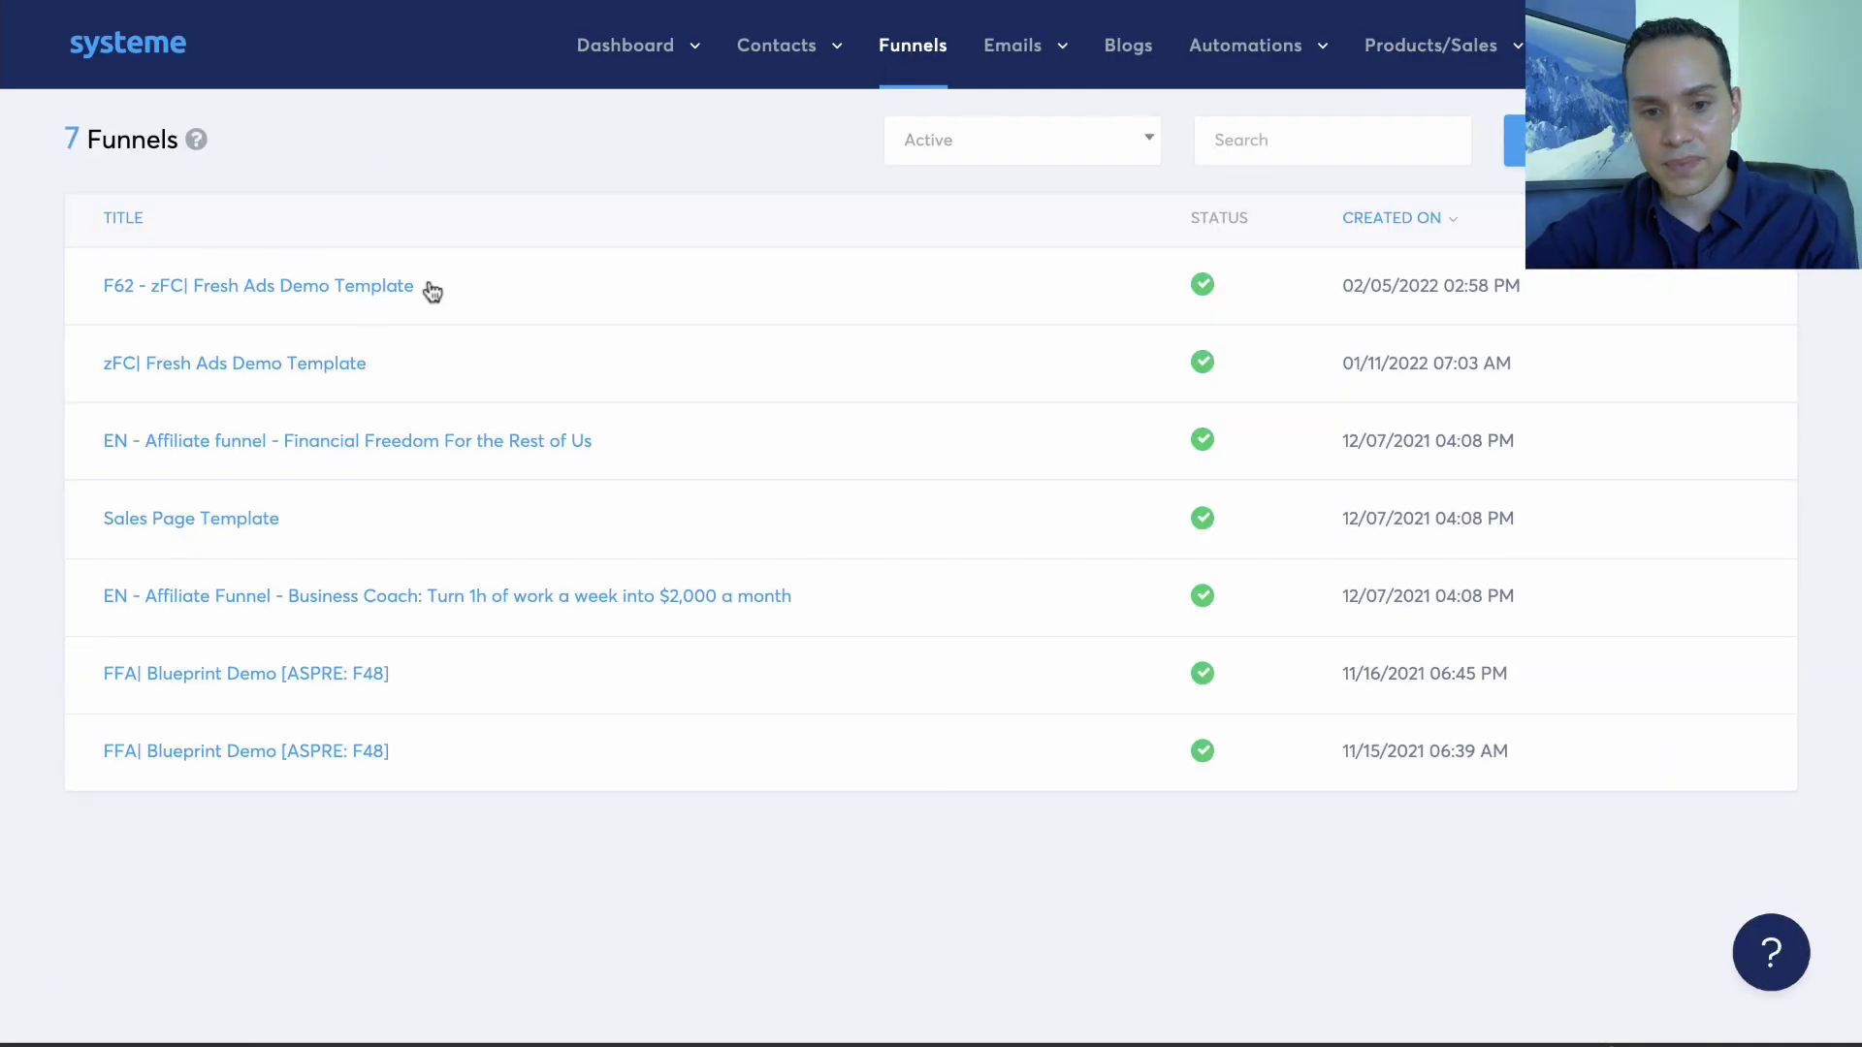
{"action": "left_click", "coordinate": [281, 288]}
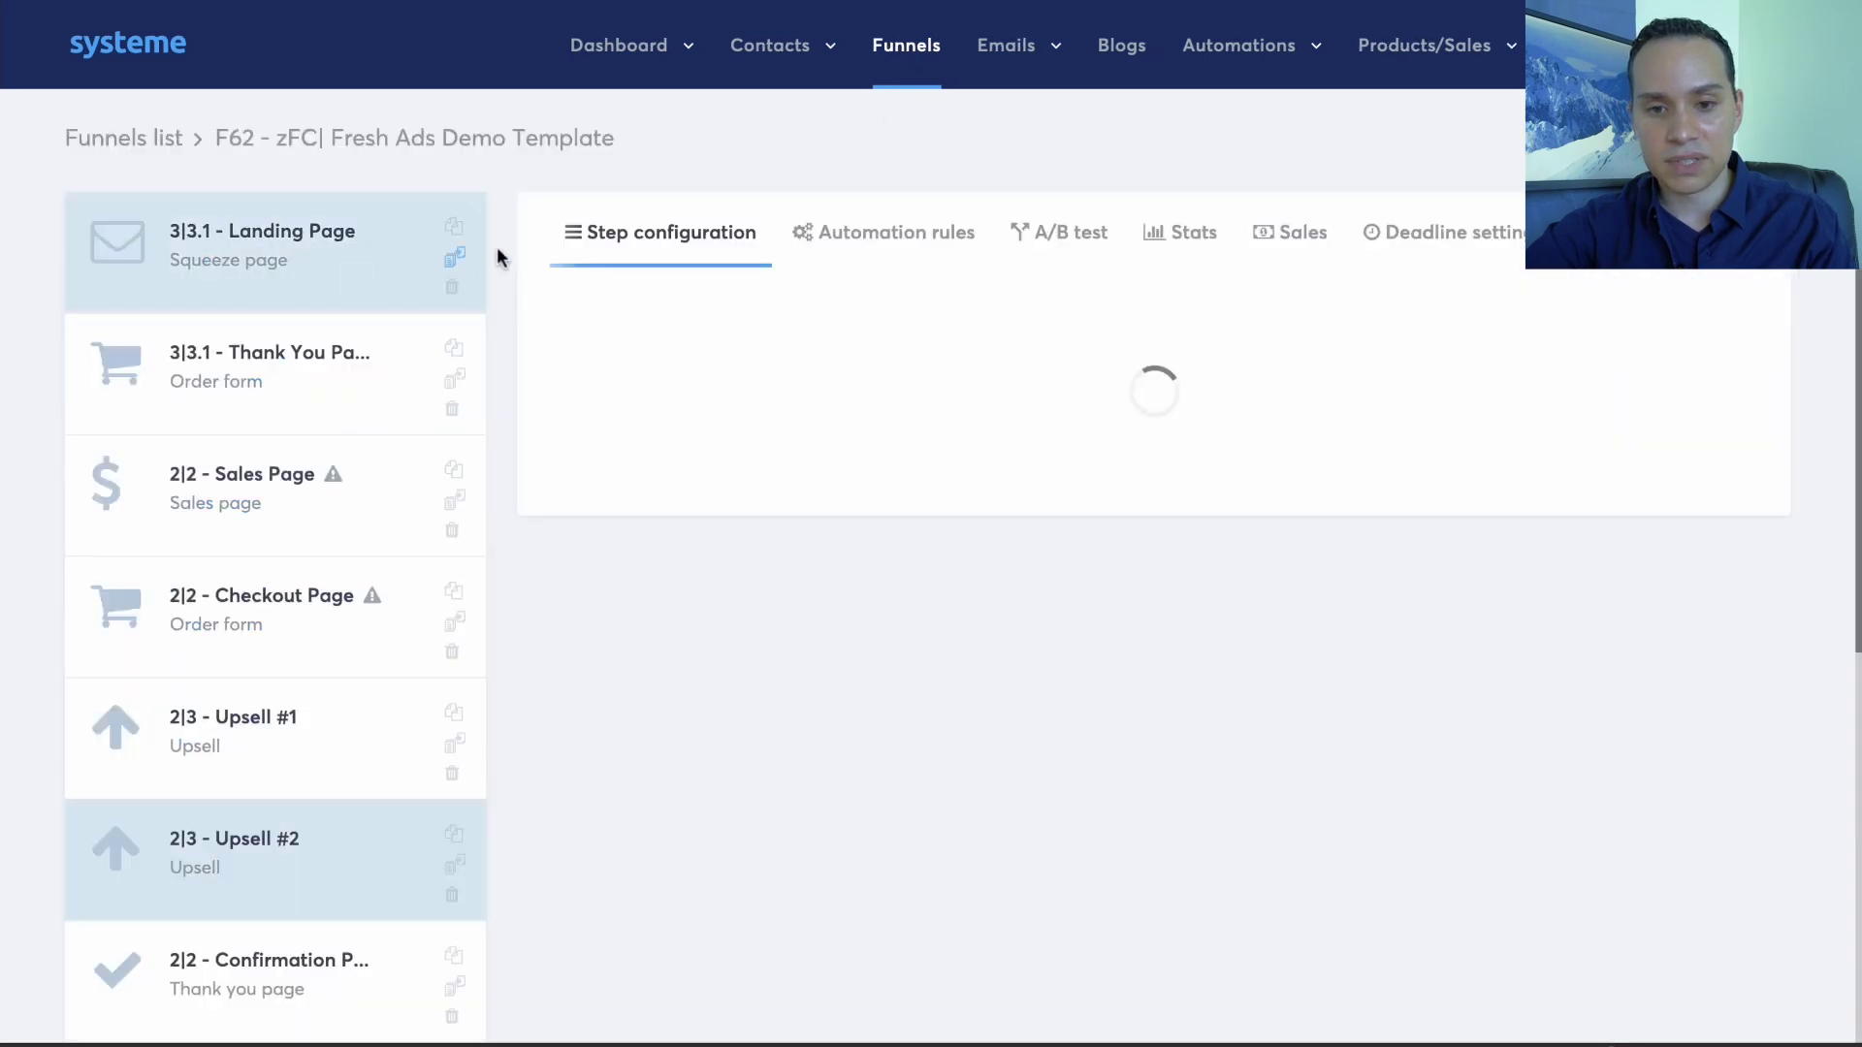
{"action": "left_click", "coordinate": [262, 596]}
{"action": "scroll", "coordinate": [1408, 402], "scroll_direction": "down", "scroll_amount": 7}
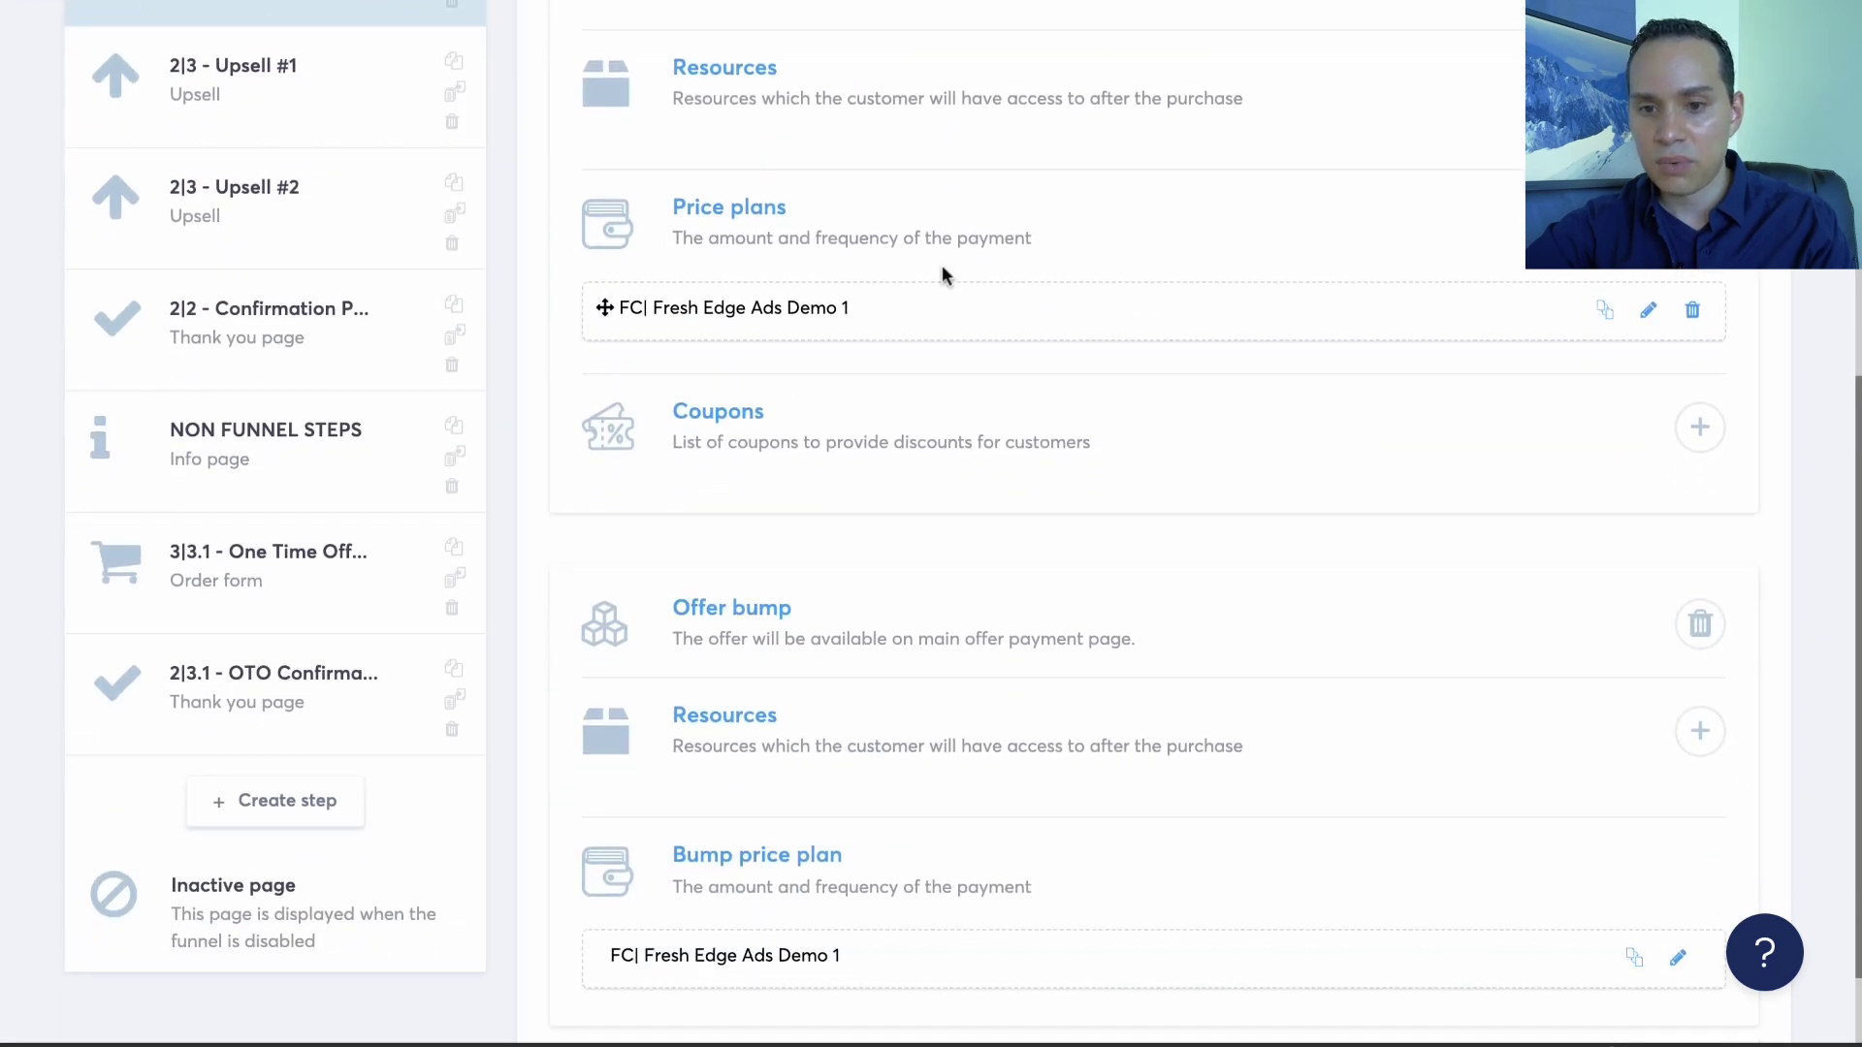
{"action": "scroll", "coordinate": [942, 276], "scroll_direction": "up", "scroll_amount": 1}
{"action": "scroll", "coordinate": [989, 485], "scroll_direction": "up", "scroll_amount": 2}
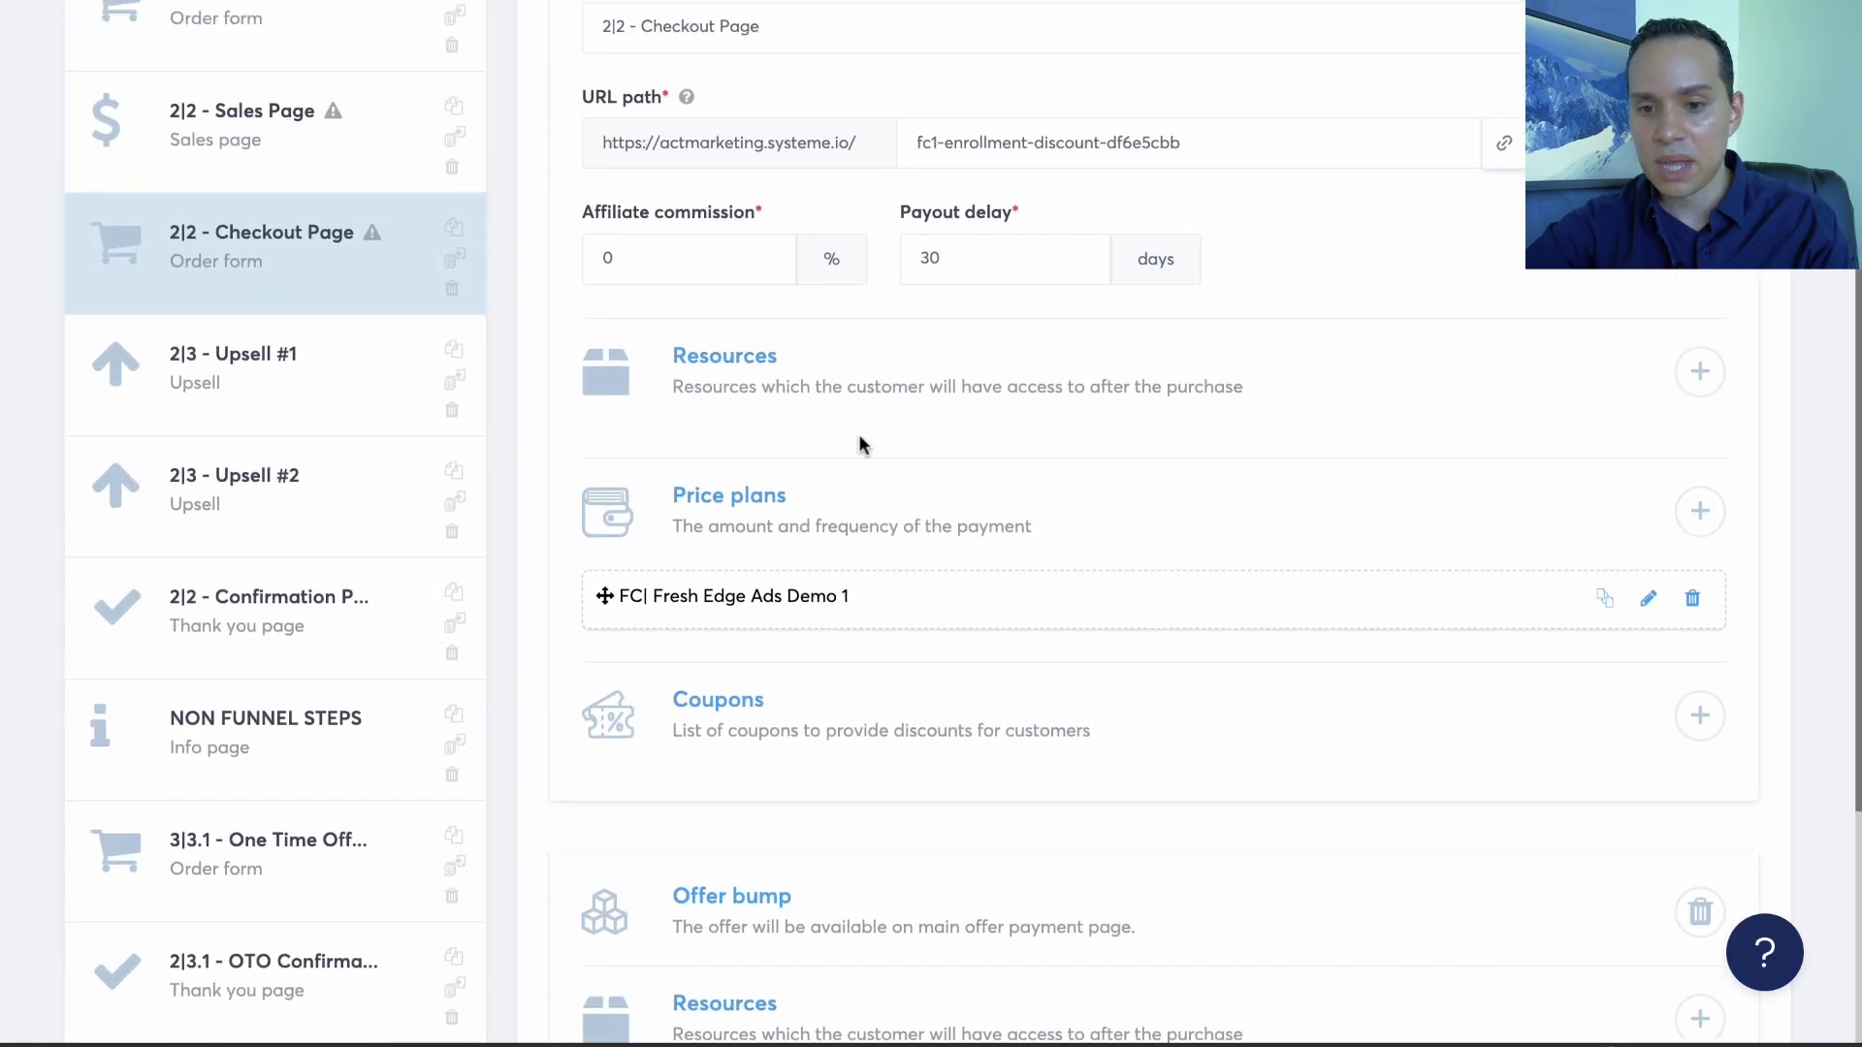
Add the Facebook Ads Swipe File 2.0 course with full access as a resource of the checkout page and save the step.
{"action": "left_click", "coordinate": [1702, 374]}
{"action": "left_click", "coordinate": [916, 487]}
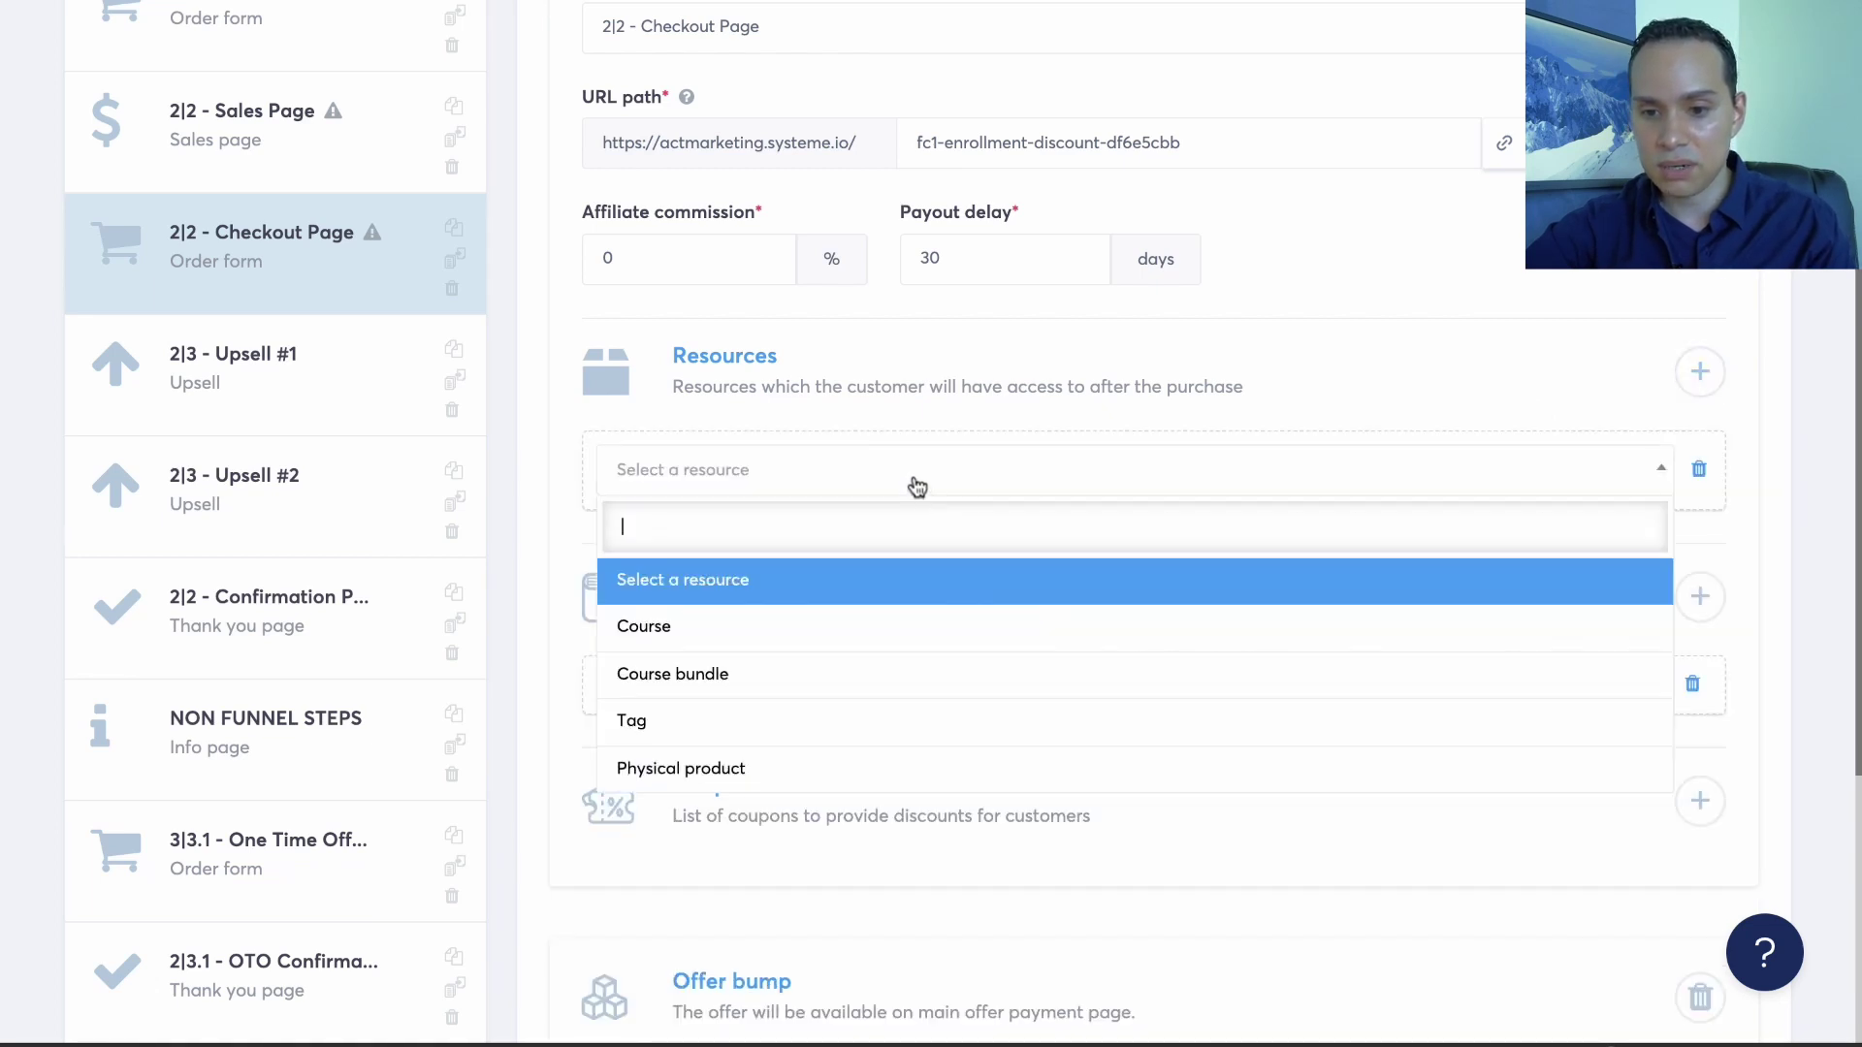
{"action": "left_click", "coordinate": [731, 628]}
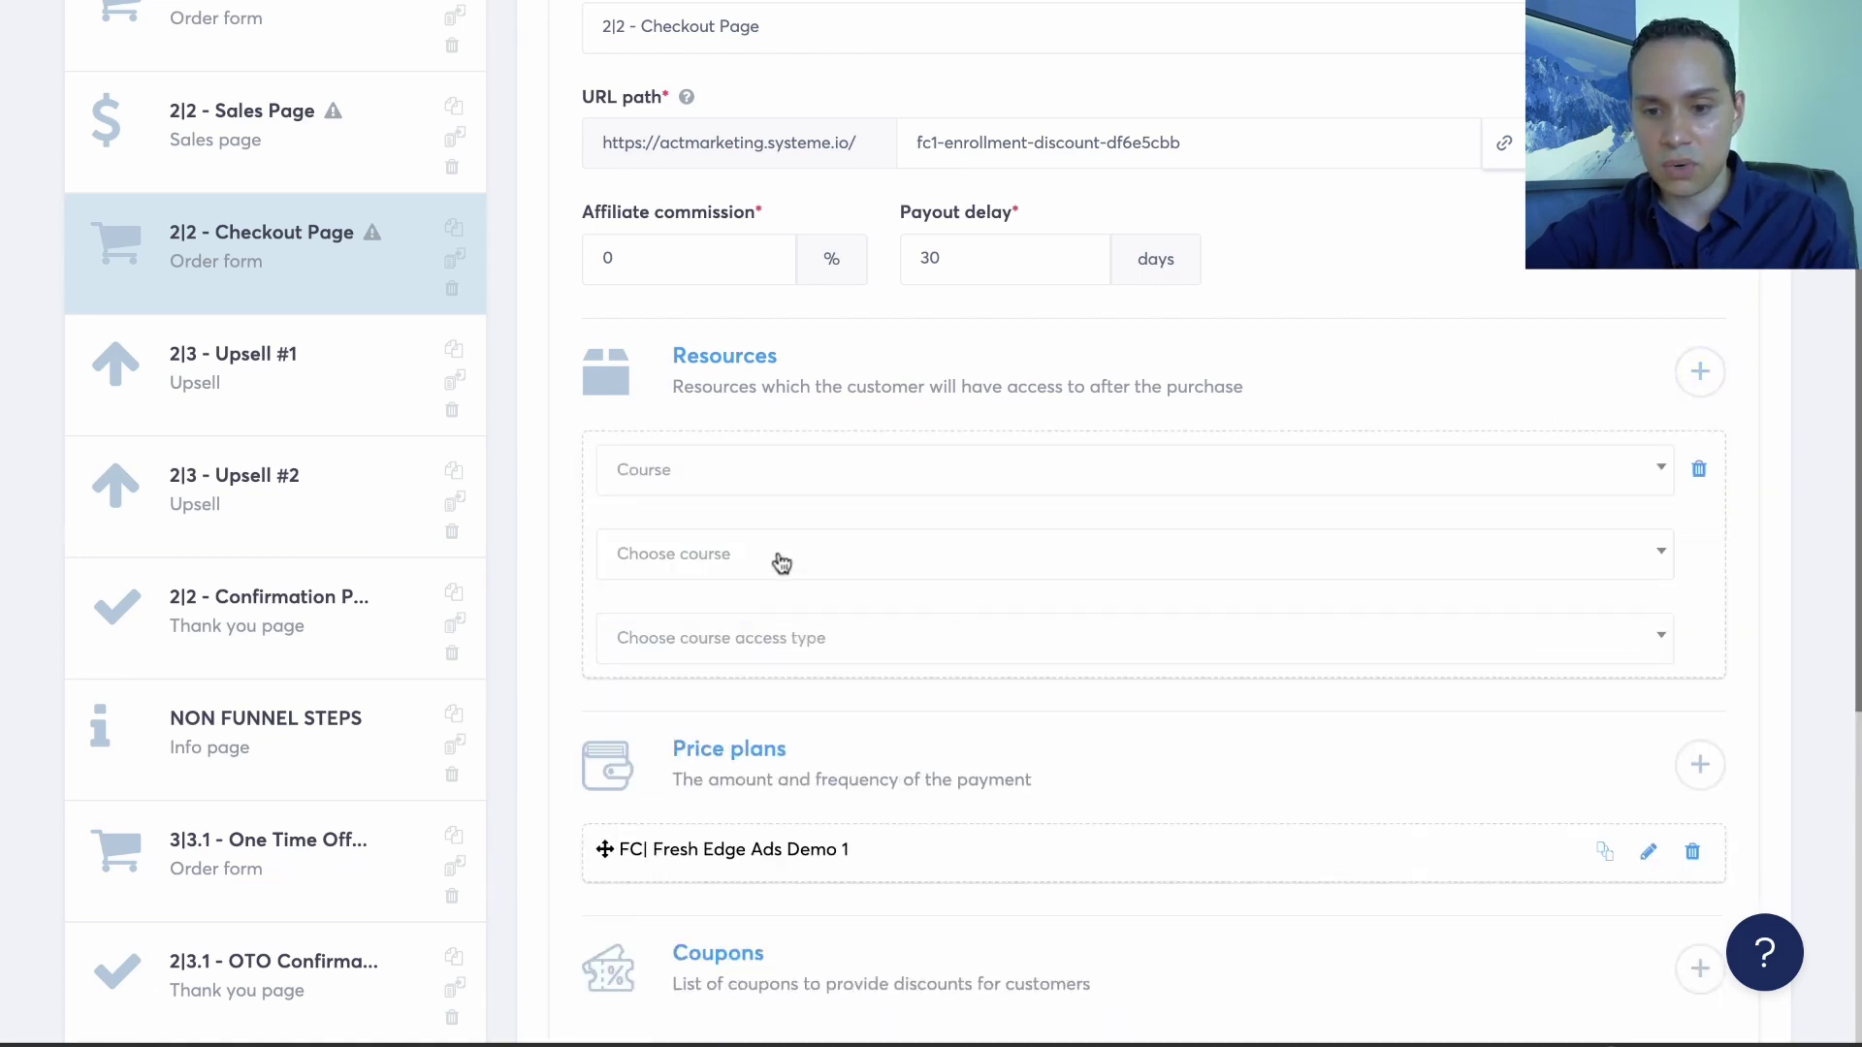
{"action": "left_click", "coordinate": [780, 560]}
{"action": "left_click", "coordinate": [831, 652]}
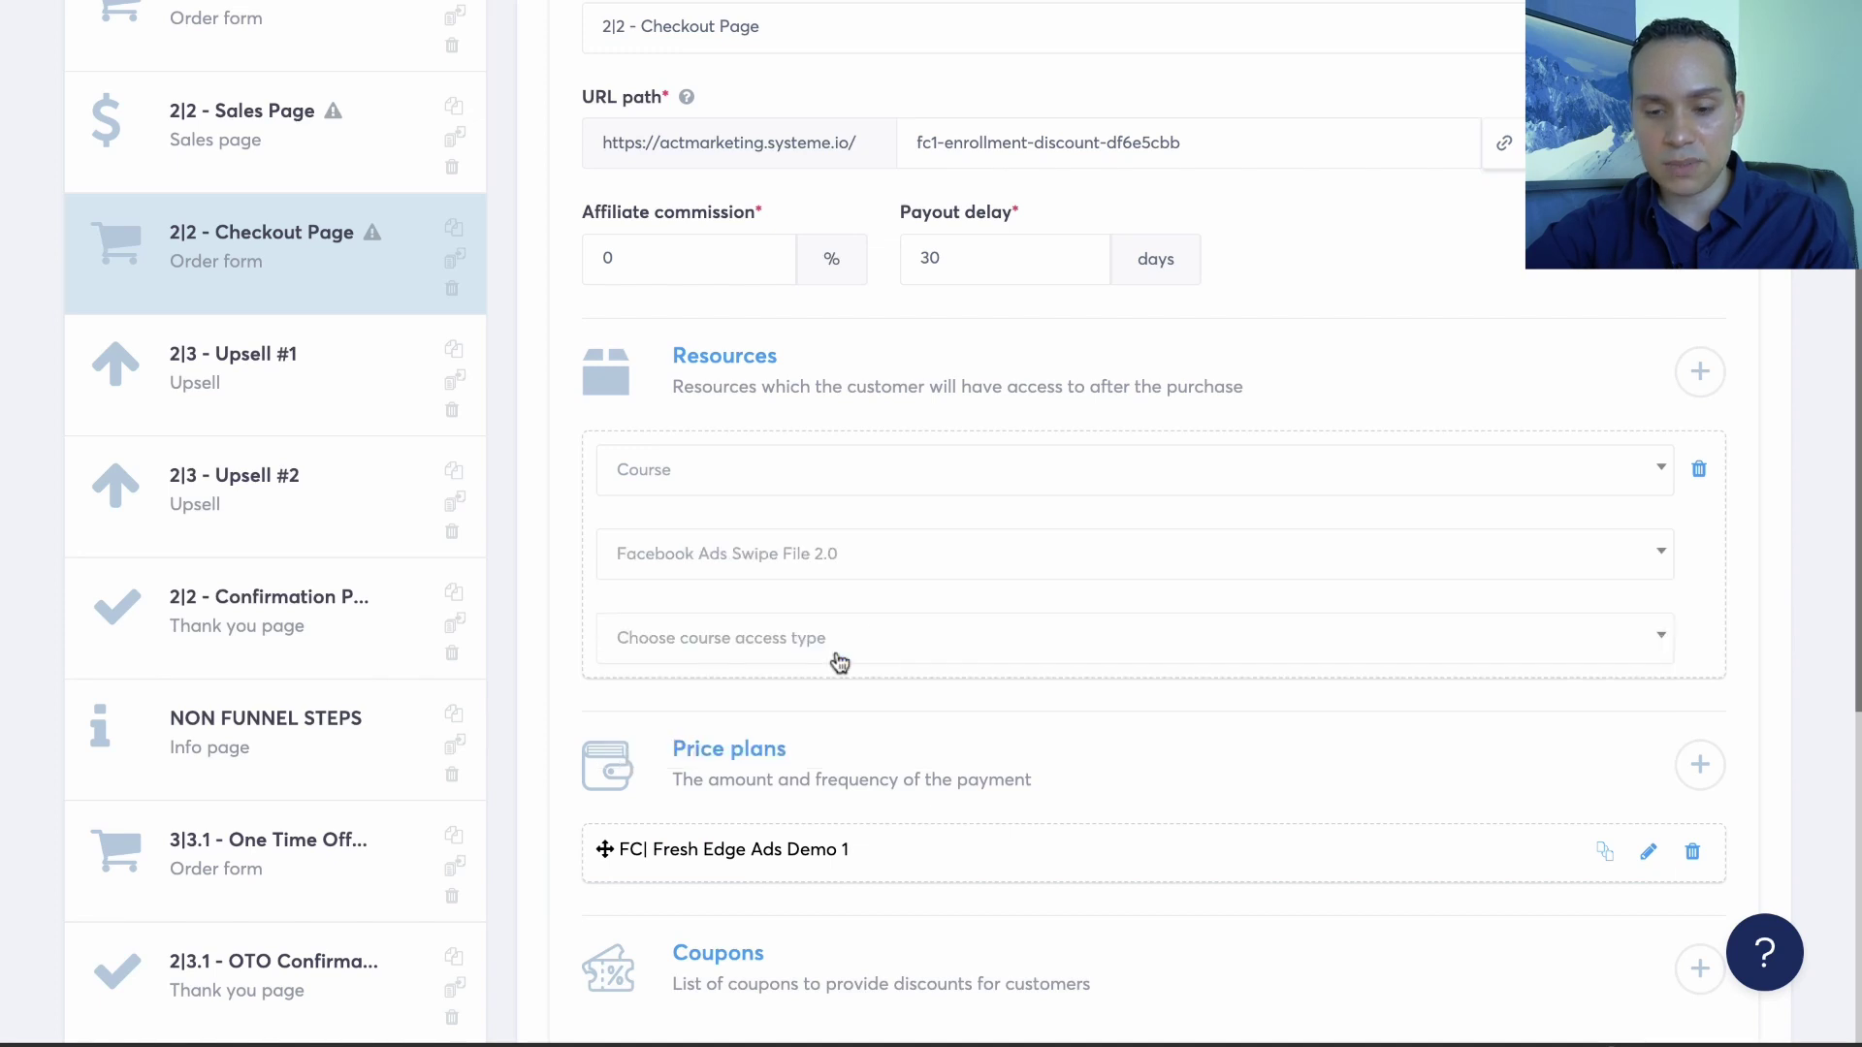
{"action": "scroll", "coordinate": [873, 568], "scroll_direction": "down", "scroll_amount": 1}
{"action": "left_click", "coordinate": [851, 559]}
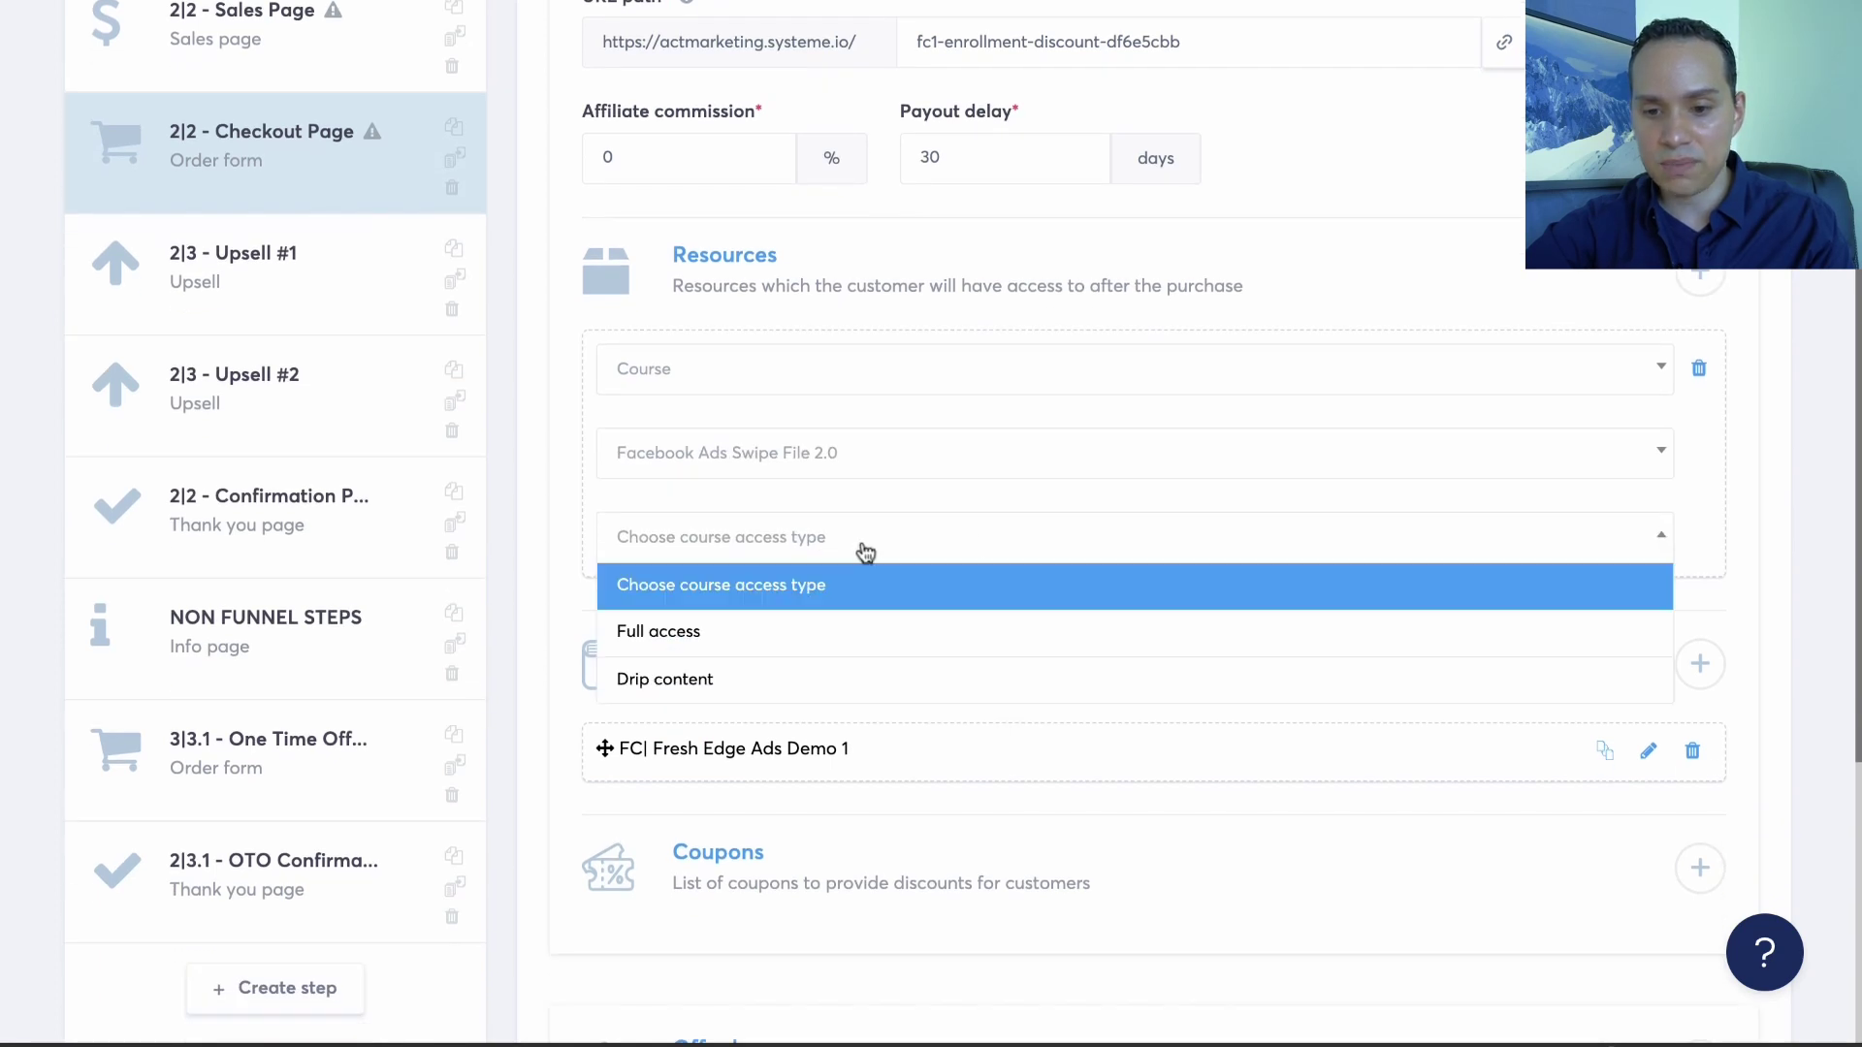
{"action": "left_click", "coordinate": [813, 632]}
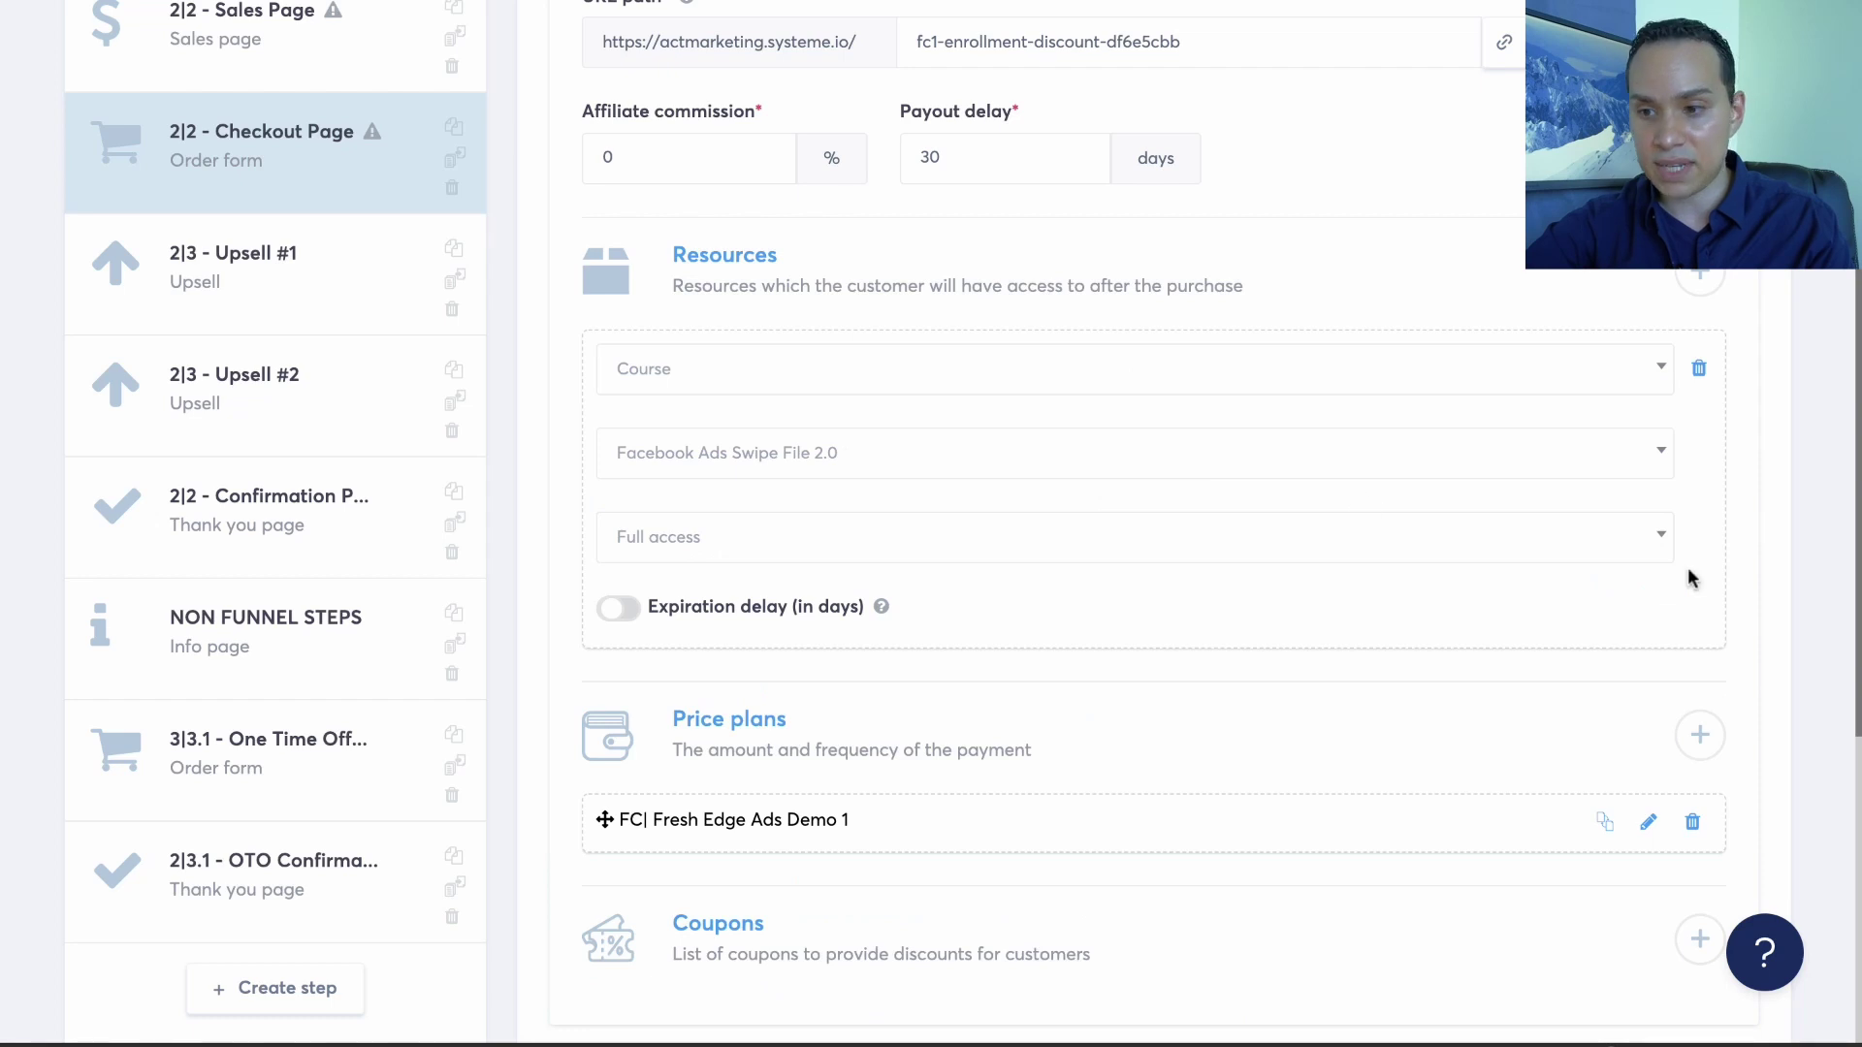
{"action": "scroll", "coordinate": [1719, 367], "scroll_direction": "up", "scroll_amount": 1}
{"action": "scroll", "coordinate": [1391, 540], "scroll_direction": "up", "scroll_amount": 3}
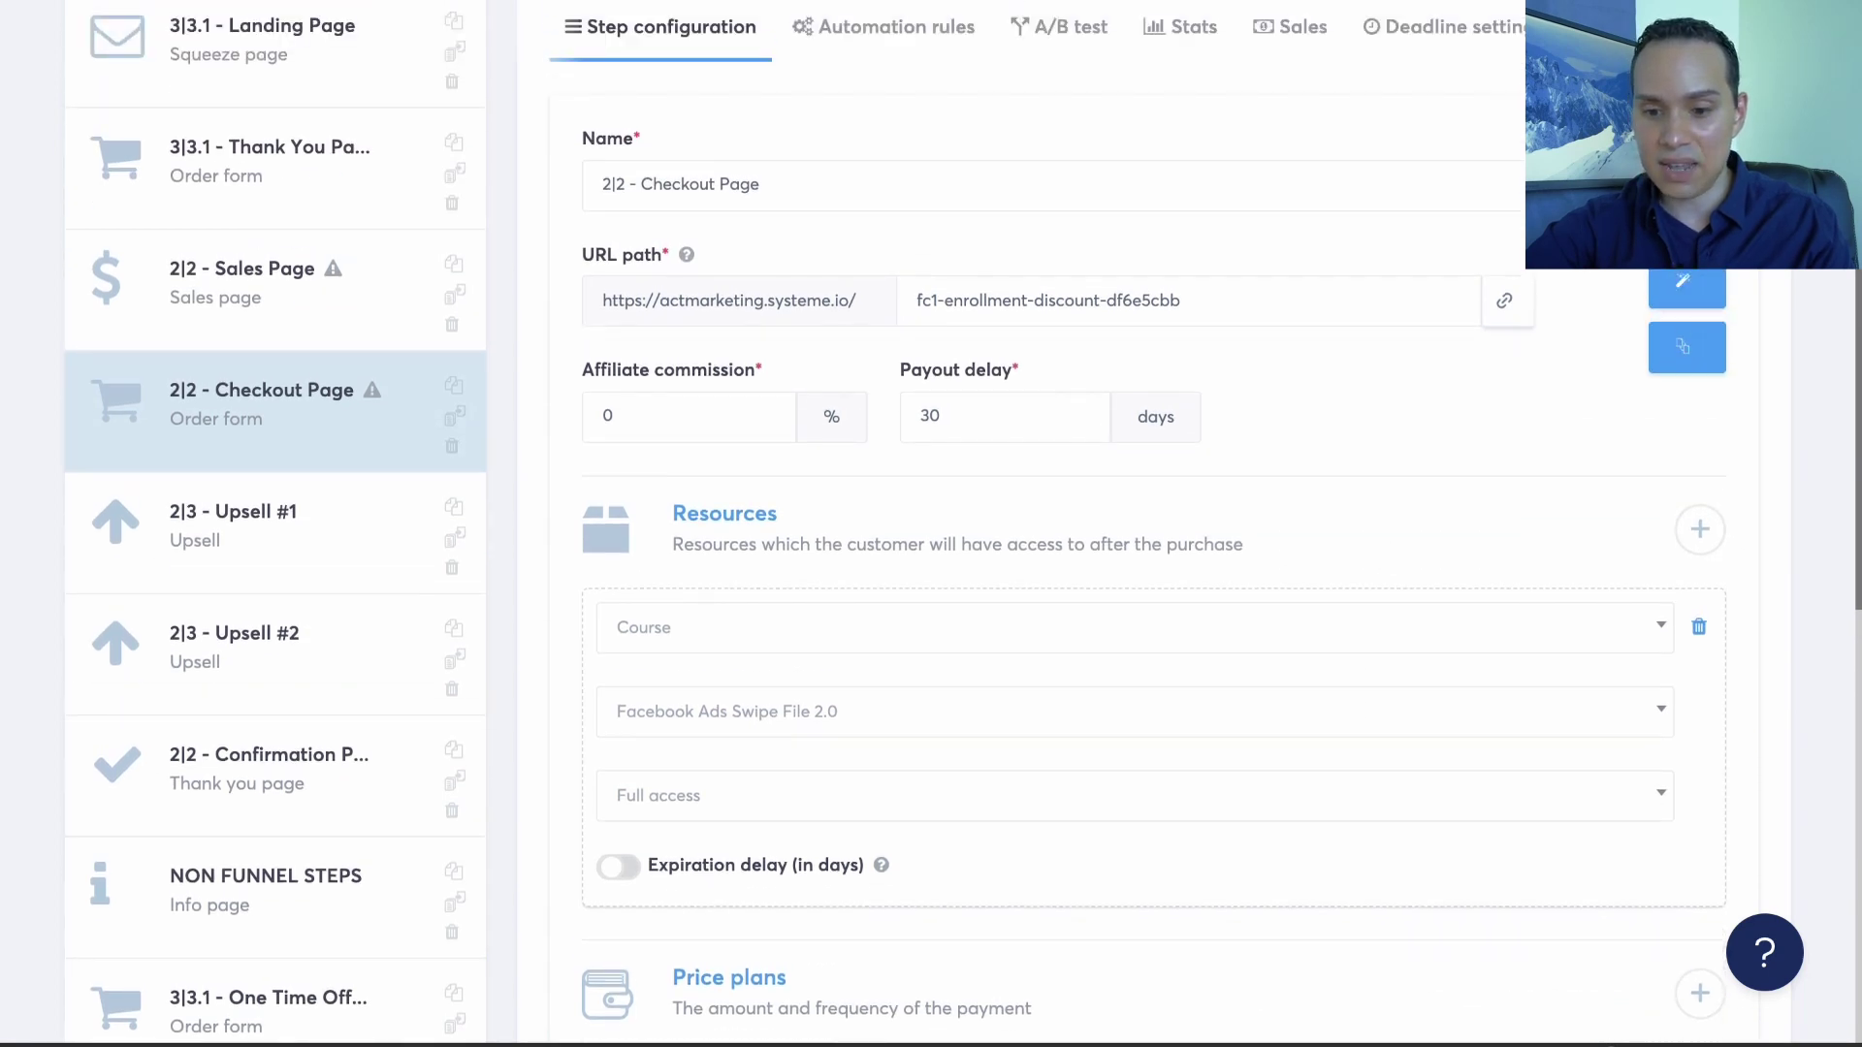
{"action": "left_click", "coordinate": [1688, 160]}
Try to add a course bundle with full access as a second resource of the checkout page.
{"action": "scroll", "coordinate": [1227, 524], "scroll_direction": "down", "scroll_amount": 4}
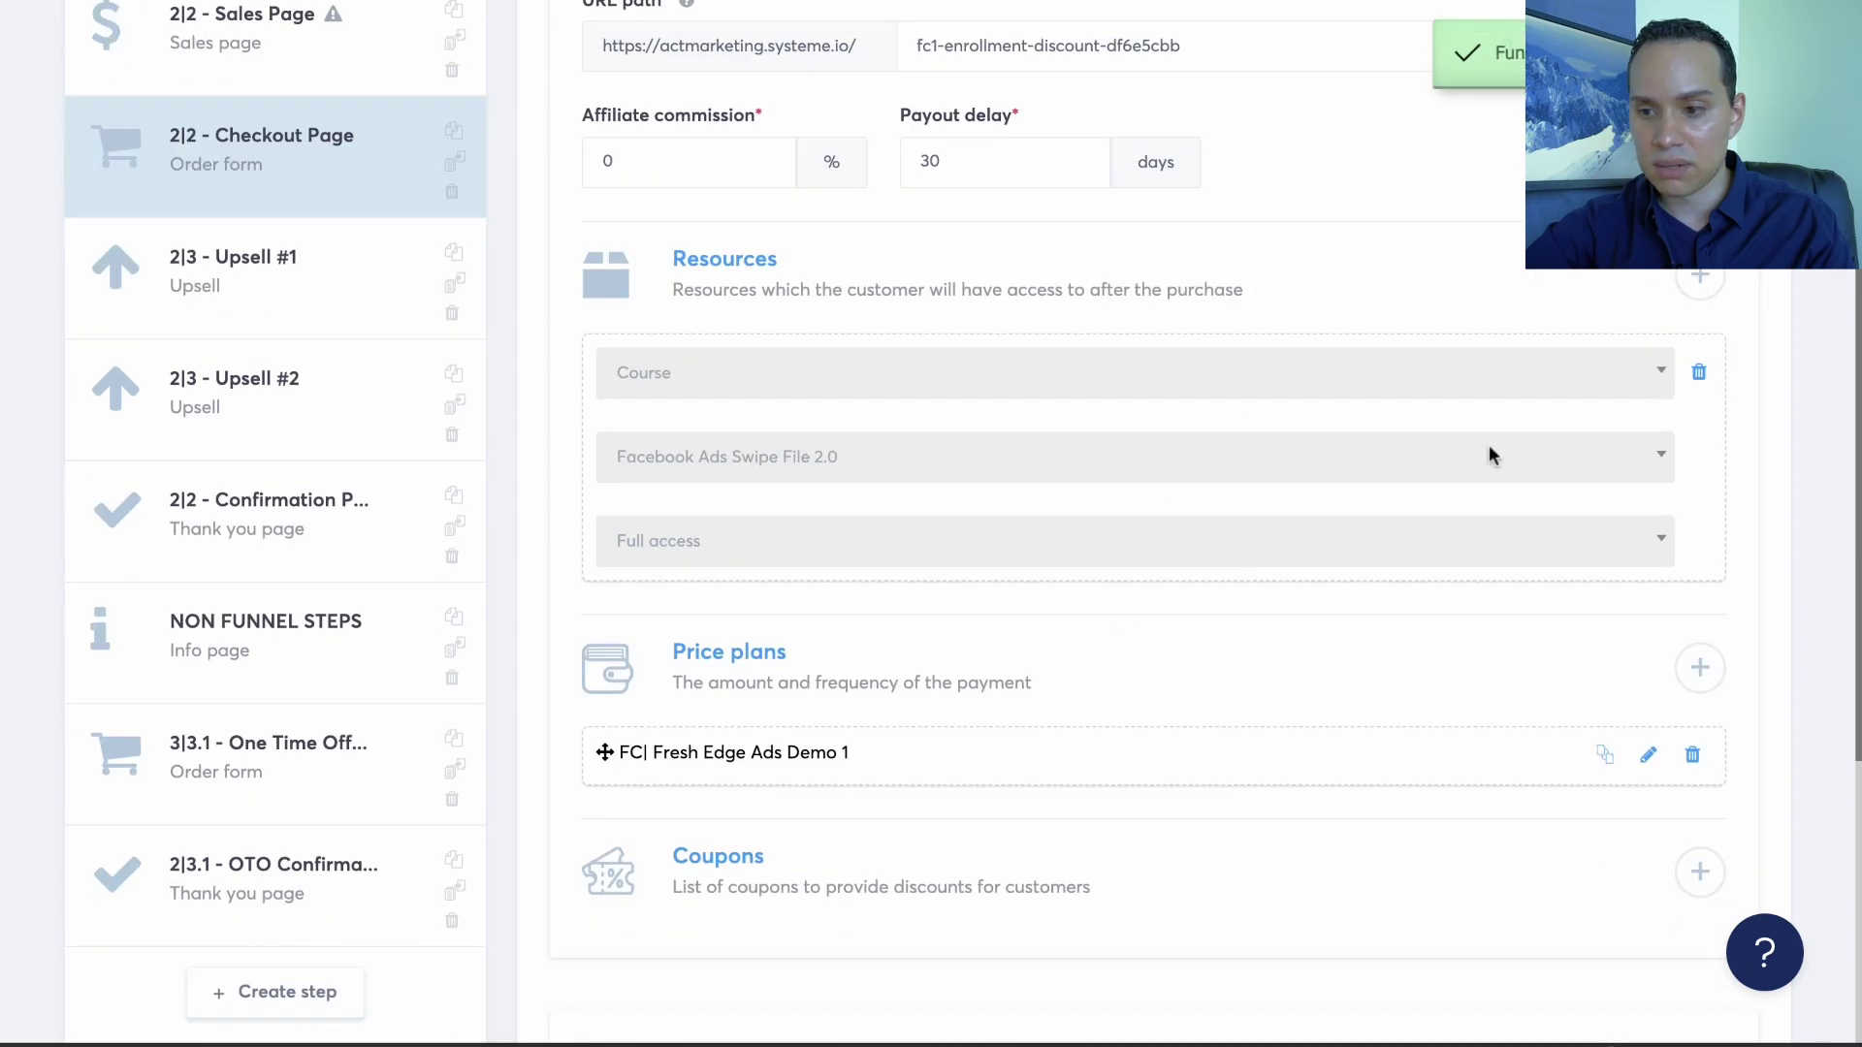
{"action": "left_click", "coordinate": [1716, 291]}
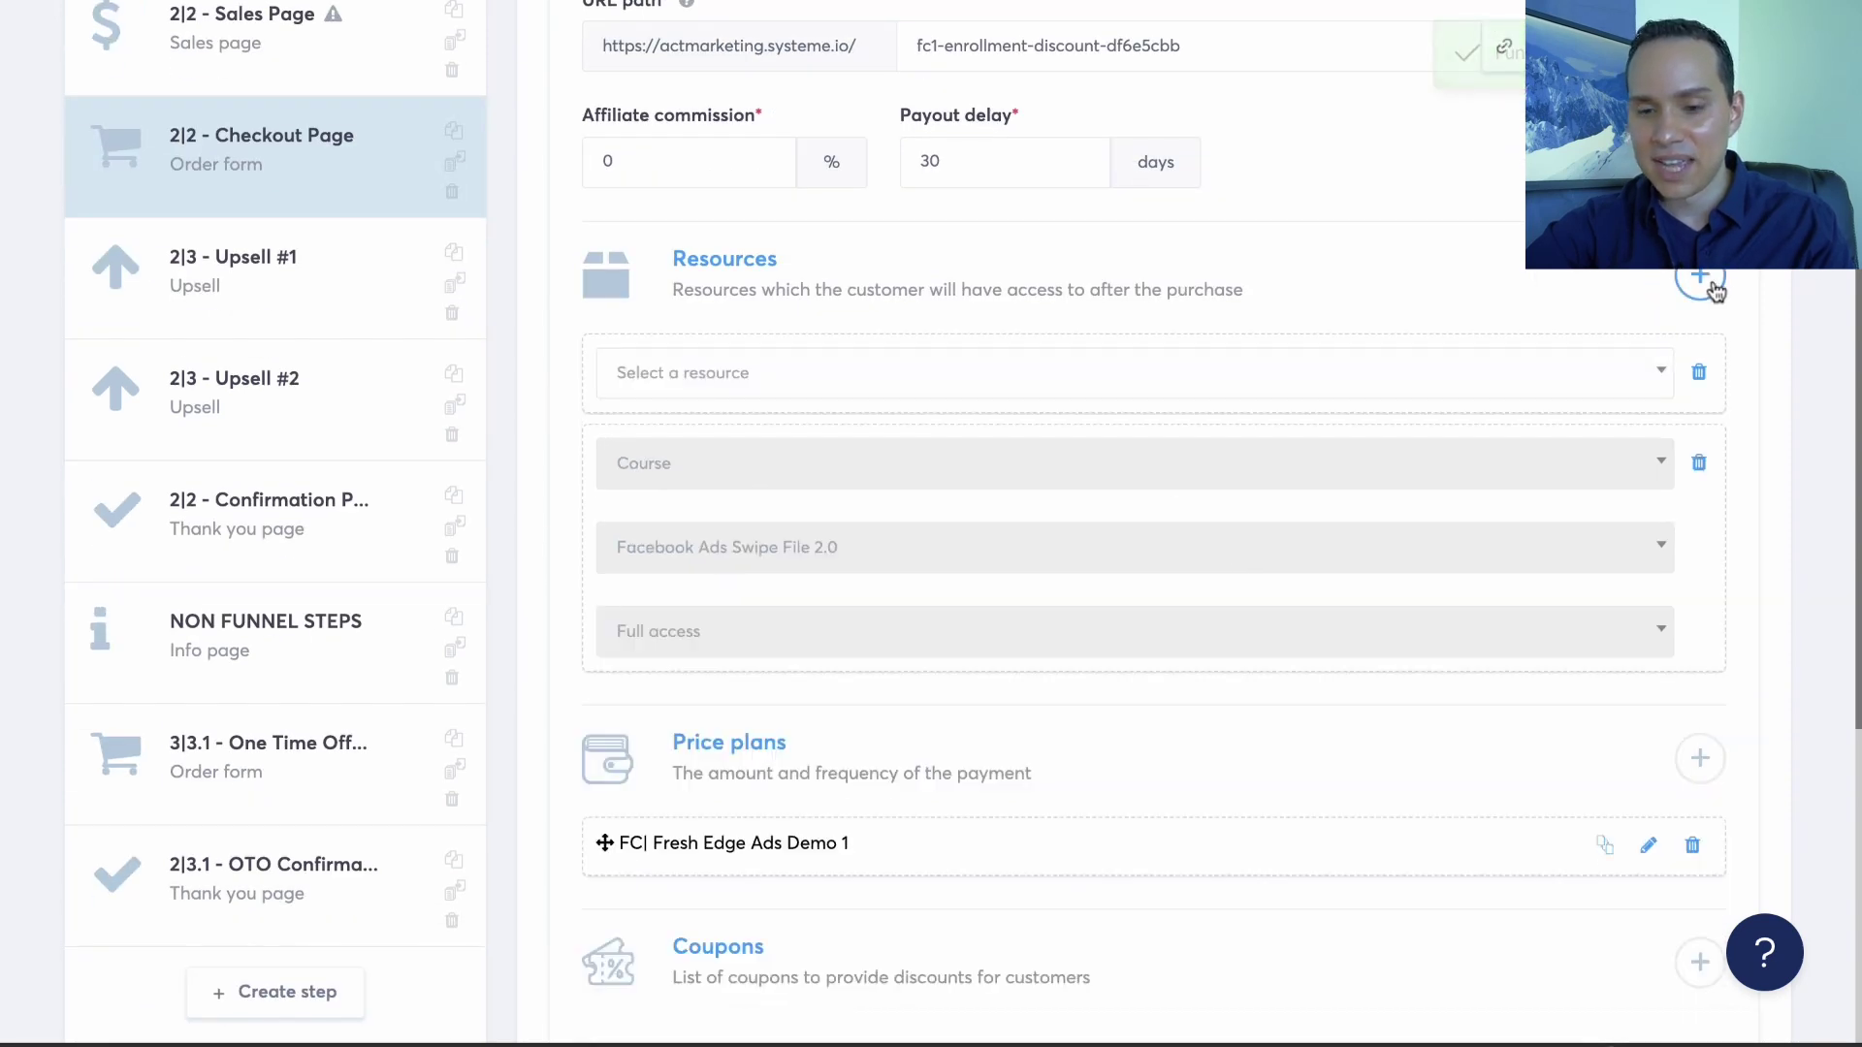
{"action": "left_click", "coordinate": [760, 380]}
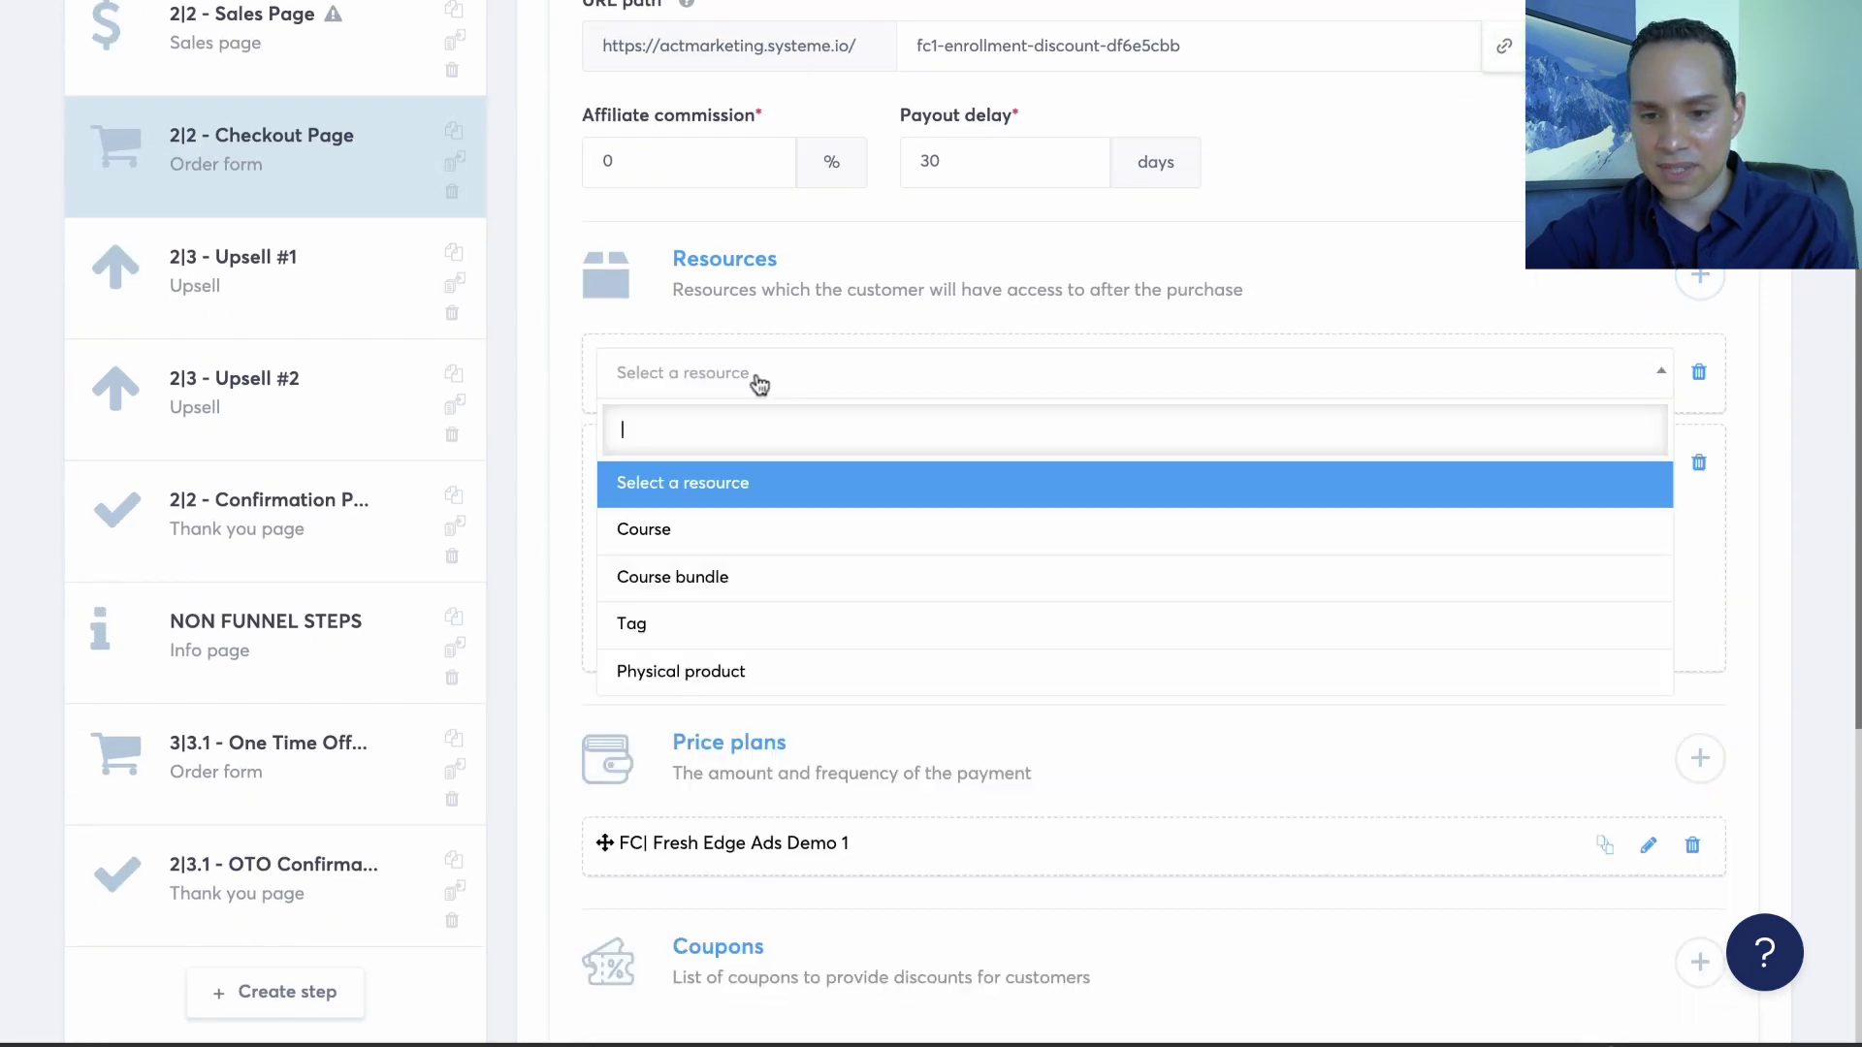
{"action": "left_click", "coordinate": [676, 594]}
{"action": "left_click", "coordinate": [708, 536]}
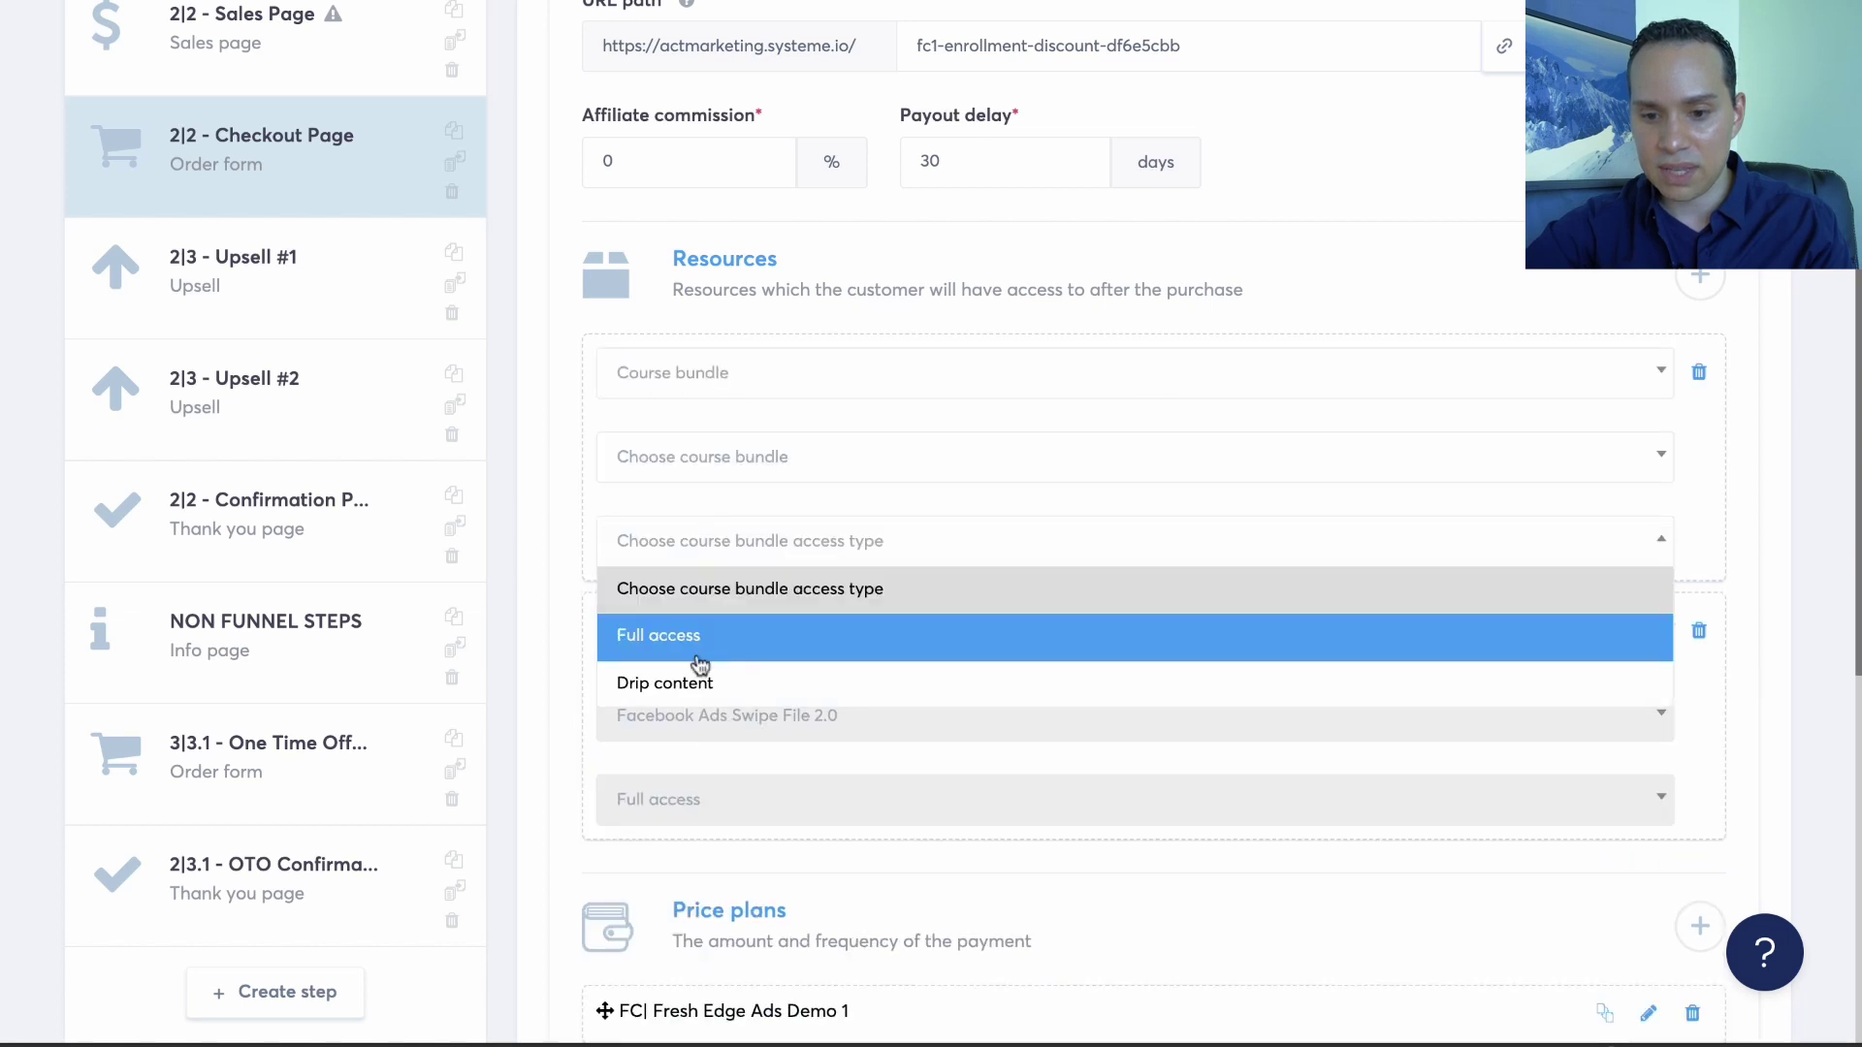
{"action": "left_click", "coordinate": [696, 648]}
{"action": "left_click", "coordinate": [705, 462]}
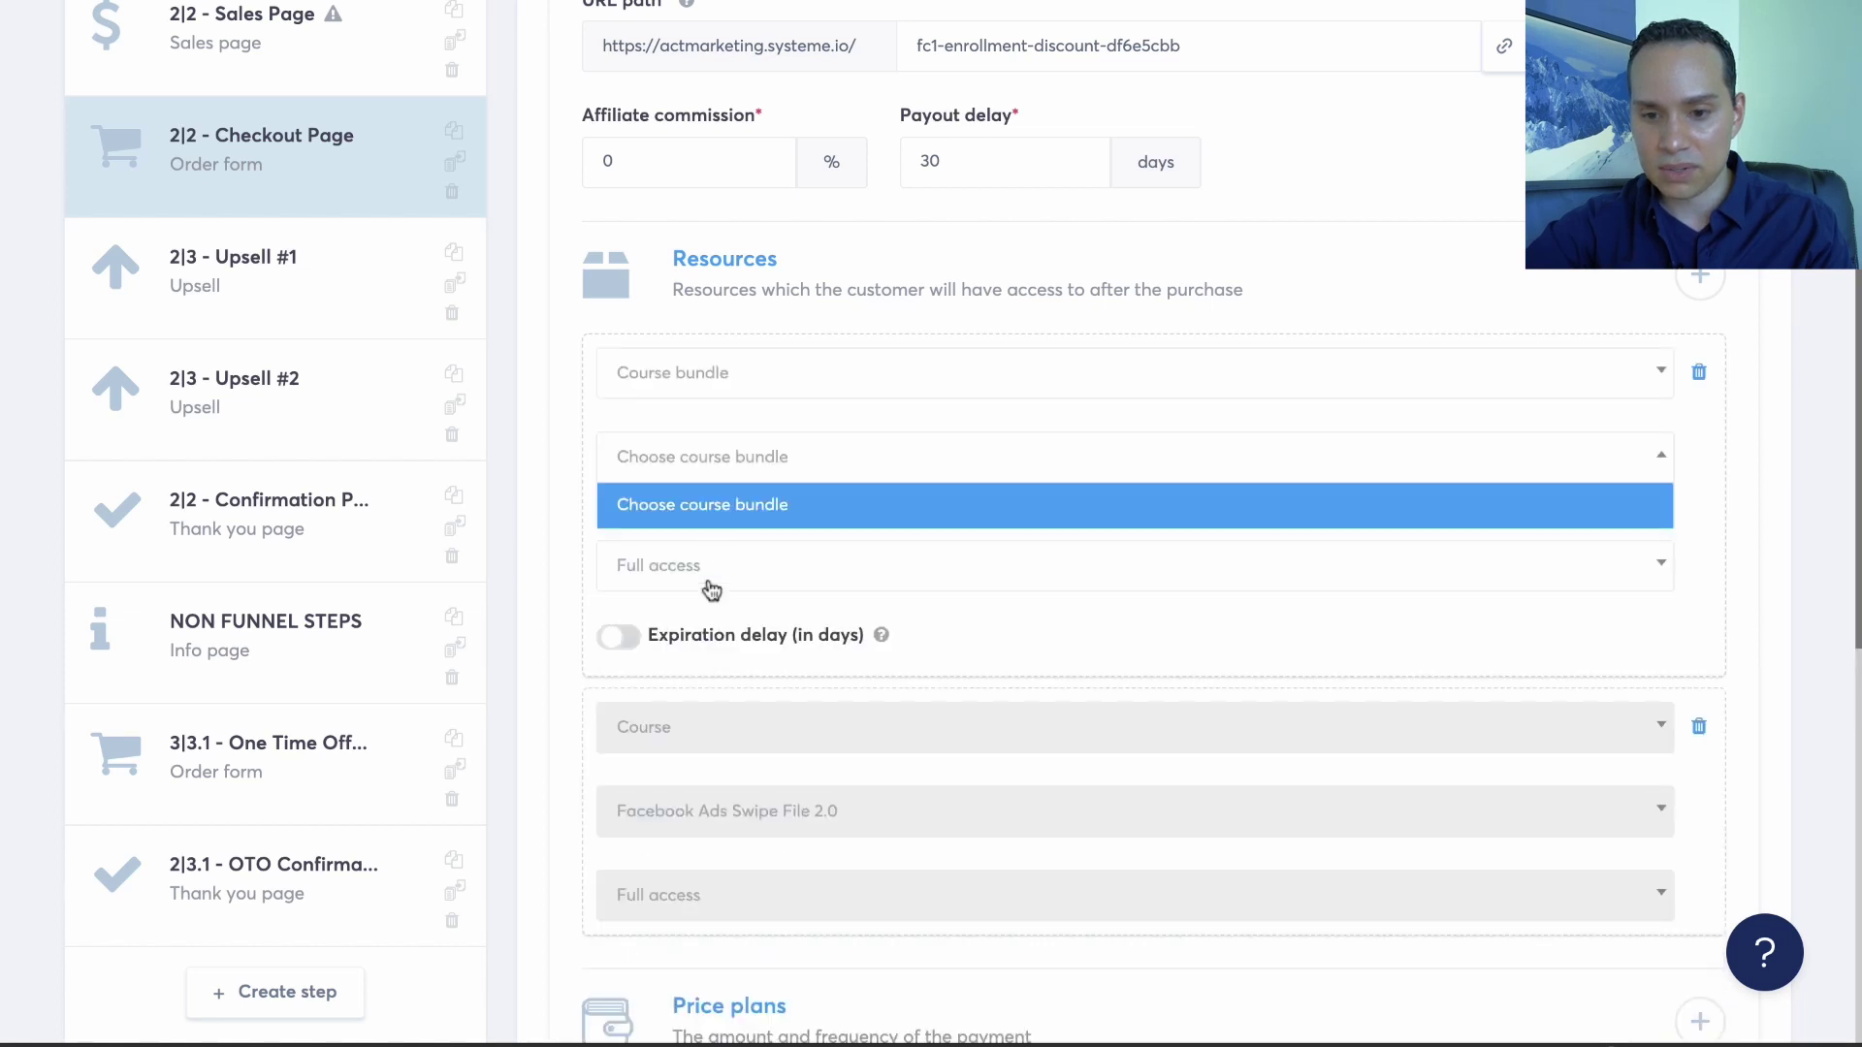
{"action": "left_click", "coordinate": [759, 458]}
Change the second resource to the "SFO DEMO #1" course with full access and a 30-day expiration delay.
{"action": "left_click", "coordinate": [718, 369]}
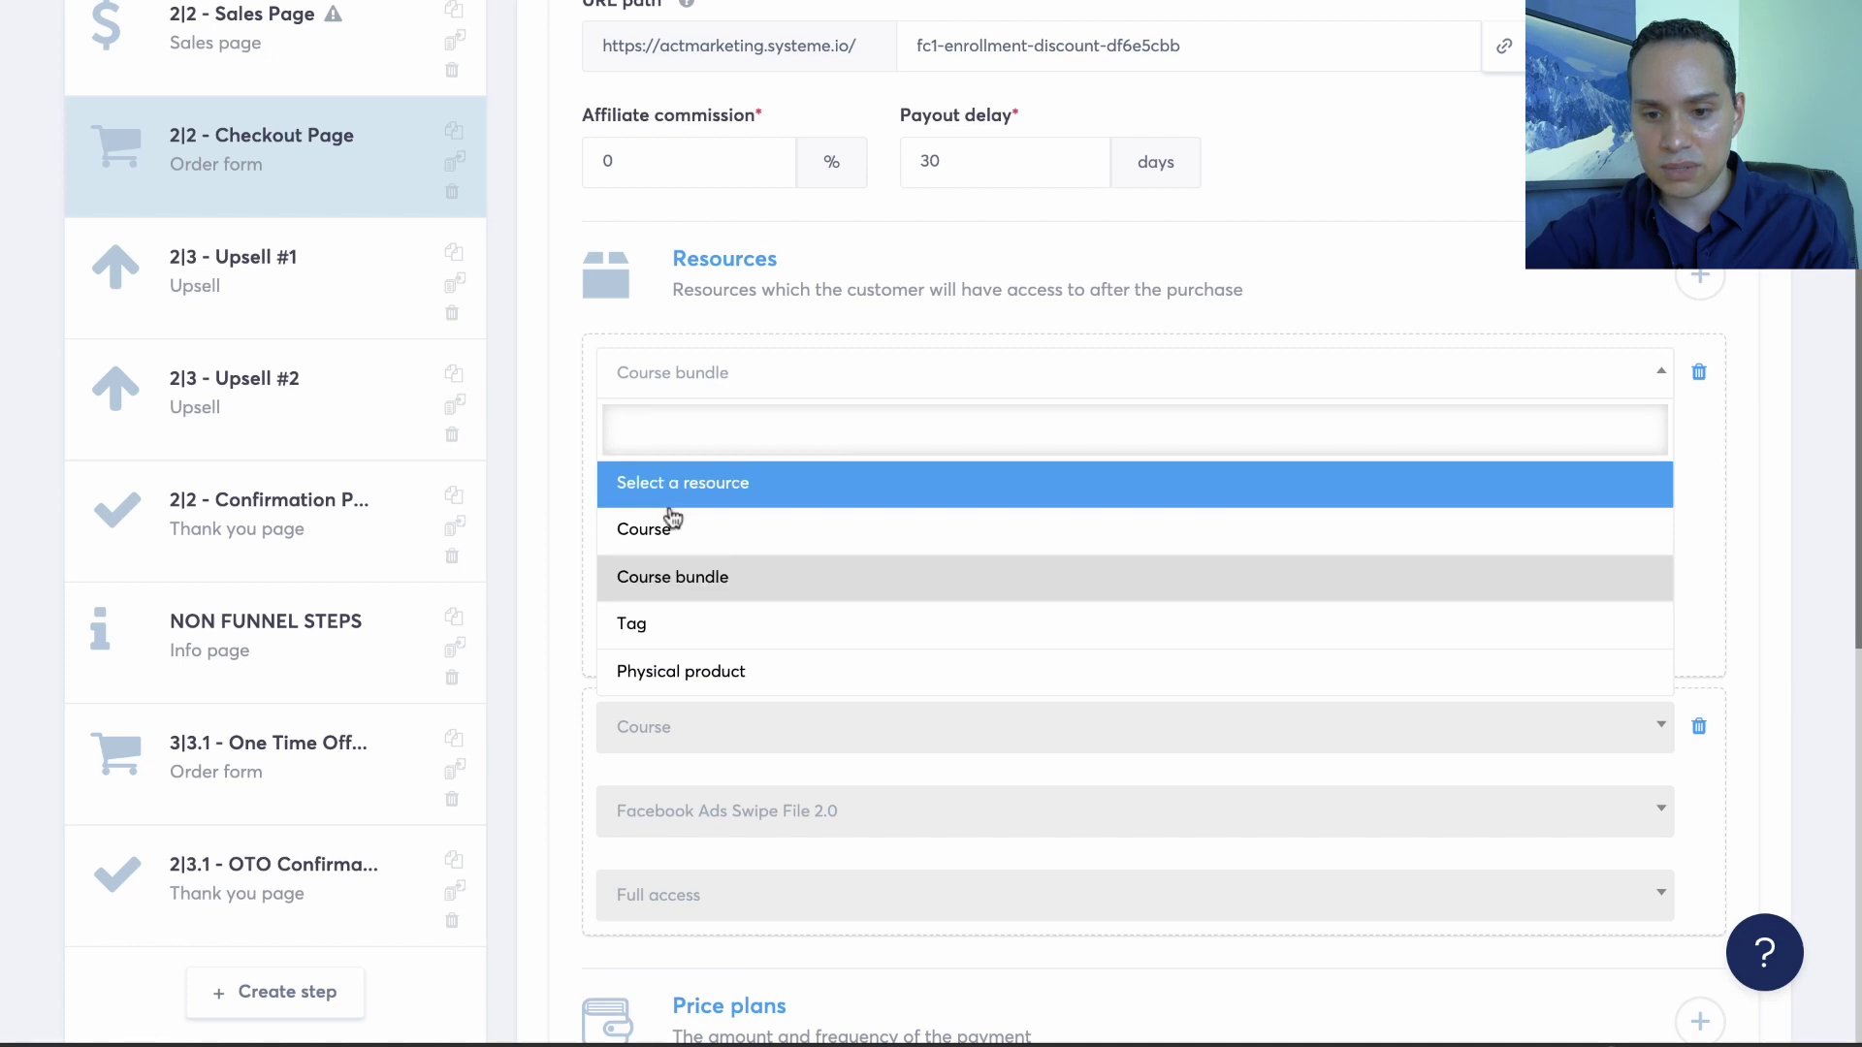
{"action": "left_click", "coordinate": [666, 528]}
{"action": "left_click", "coordinate": [752, 467]}
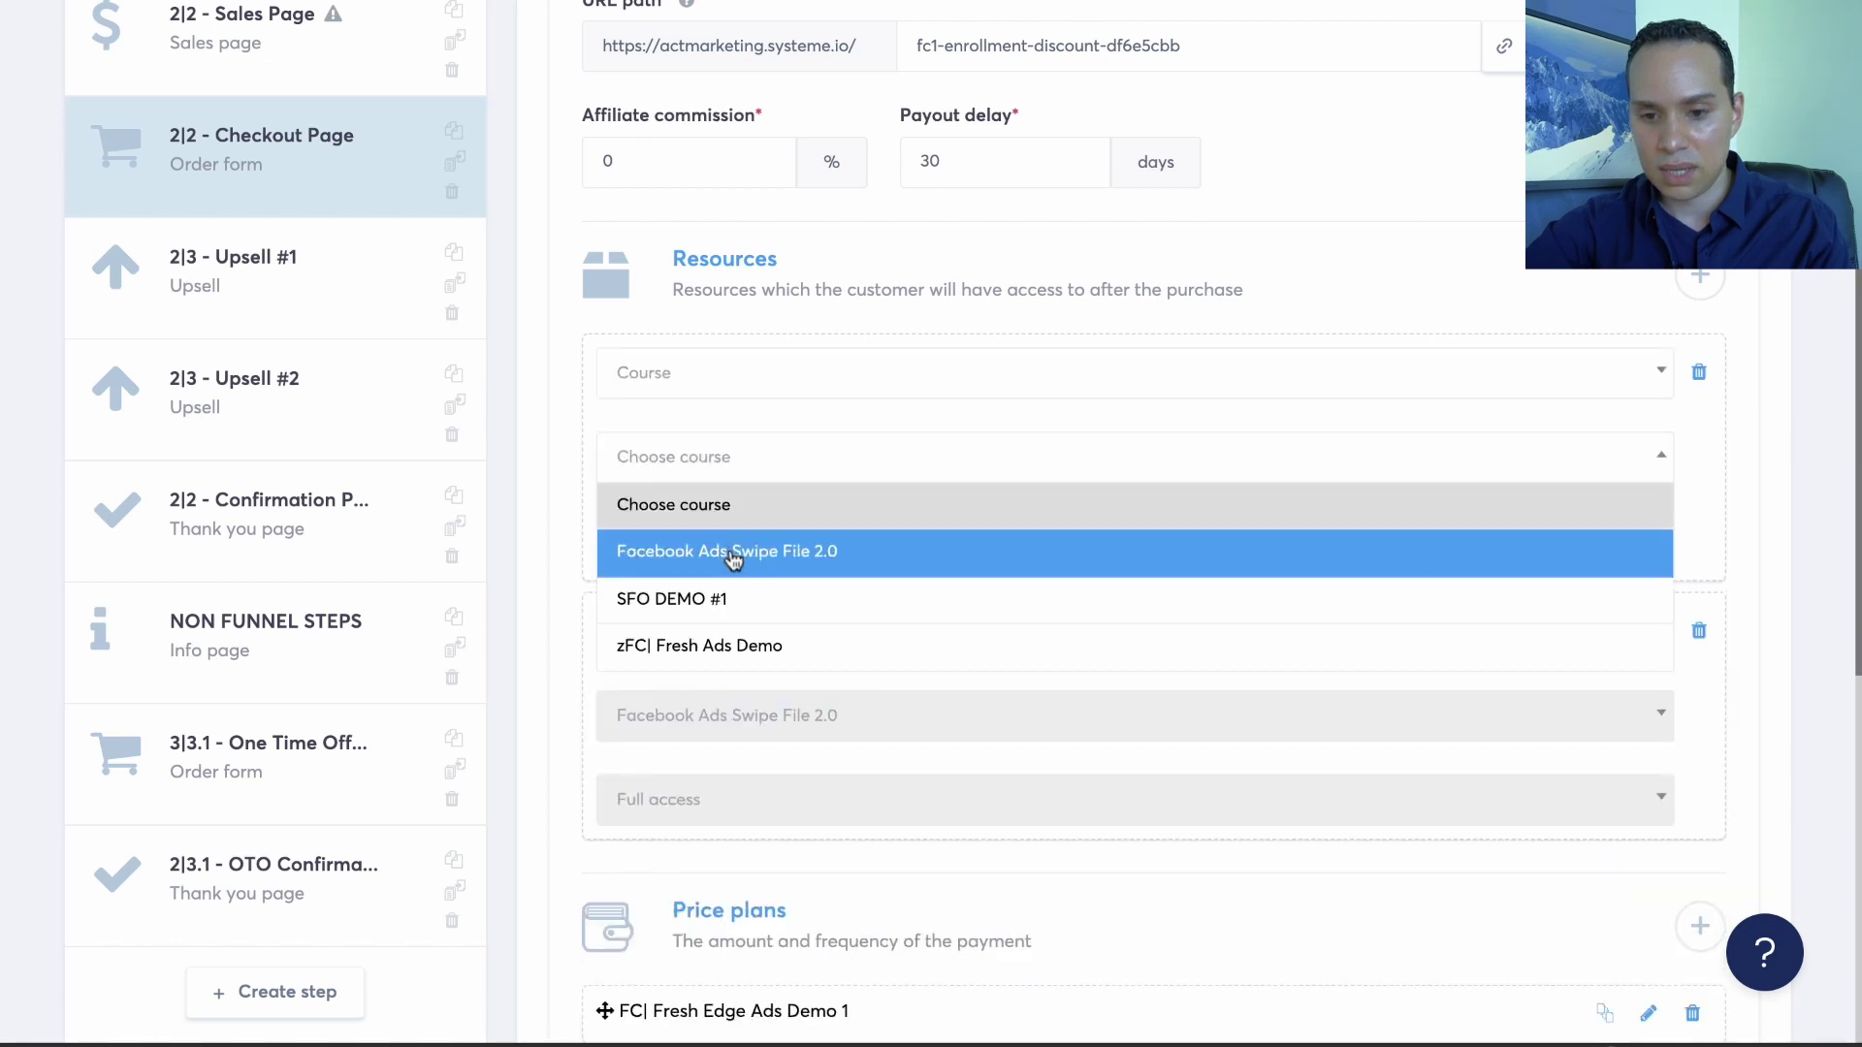
{"action": "left_click", "coordinate": [723, 606]}
{"action": "left_click", "coordinate": [753, 558]}
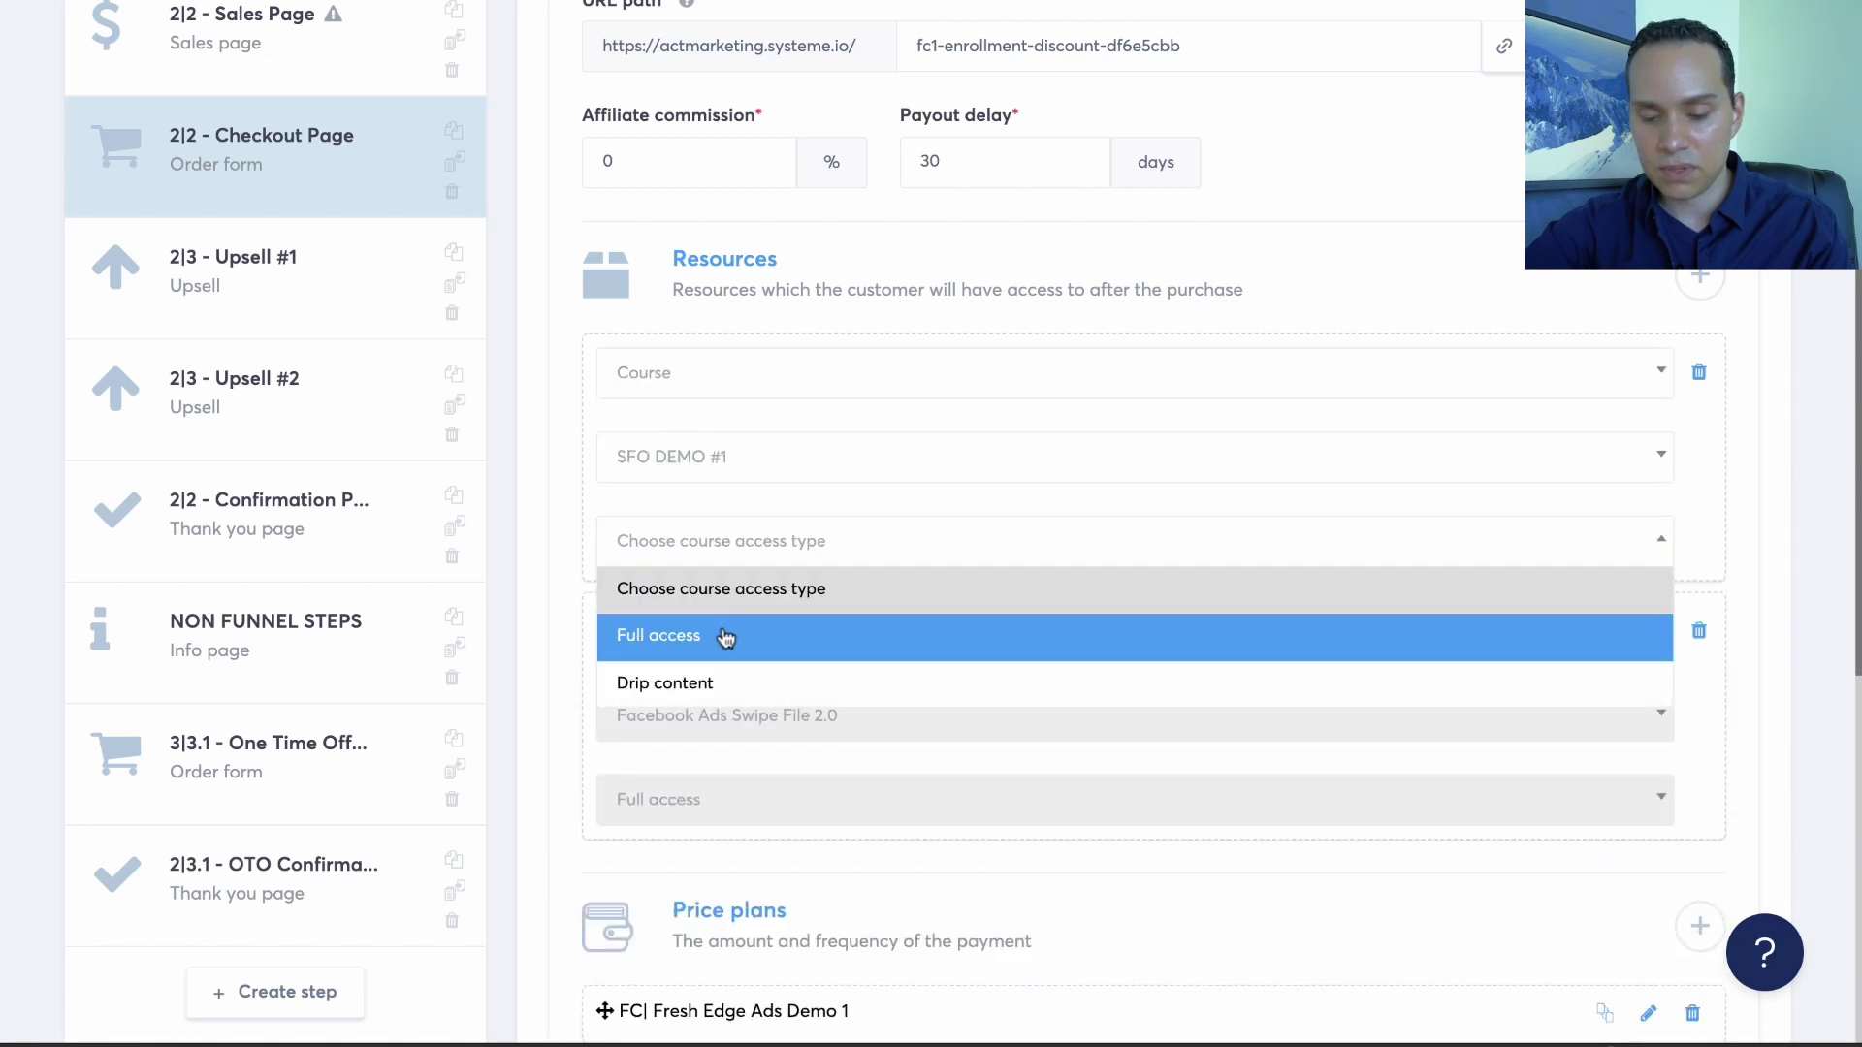
{"action": "left_click", "coordinate": [723, 636]}
{"action": "scroll", "coordinate": [755, 638], "scroll_direction": "down", "scroll_amount": 1}
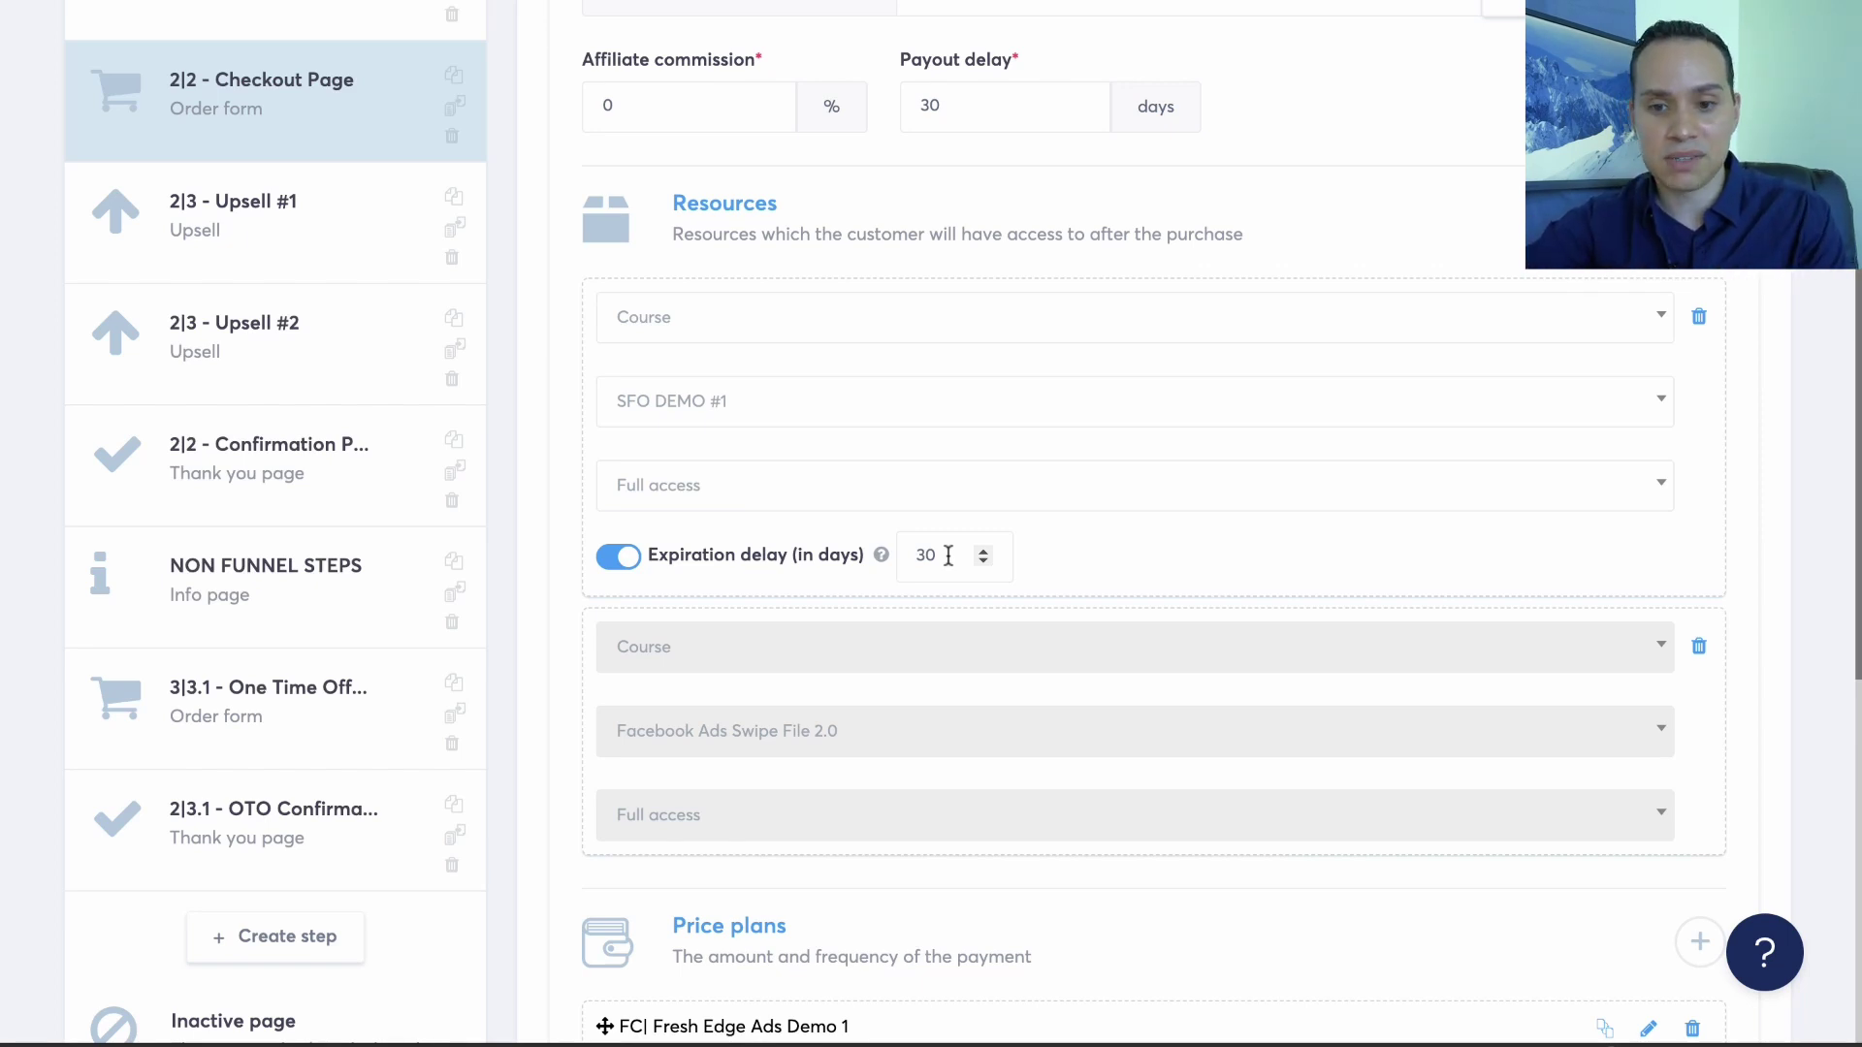
Delete the "SFO DEMO #1" resource from the checkout page and save the funnel step.
{"action": "left_click", "coordinate": [1700, 318]}
{"action": "left_click", "coordinate": [866, 608]}
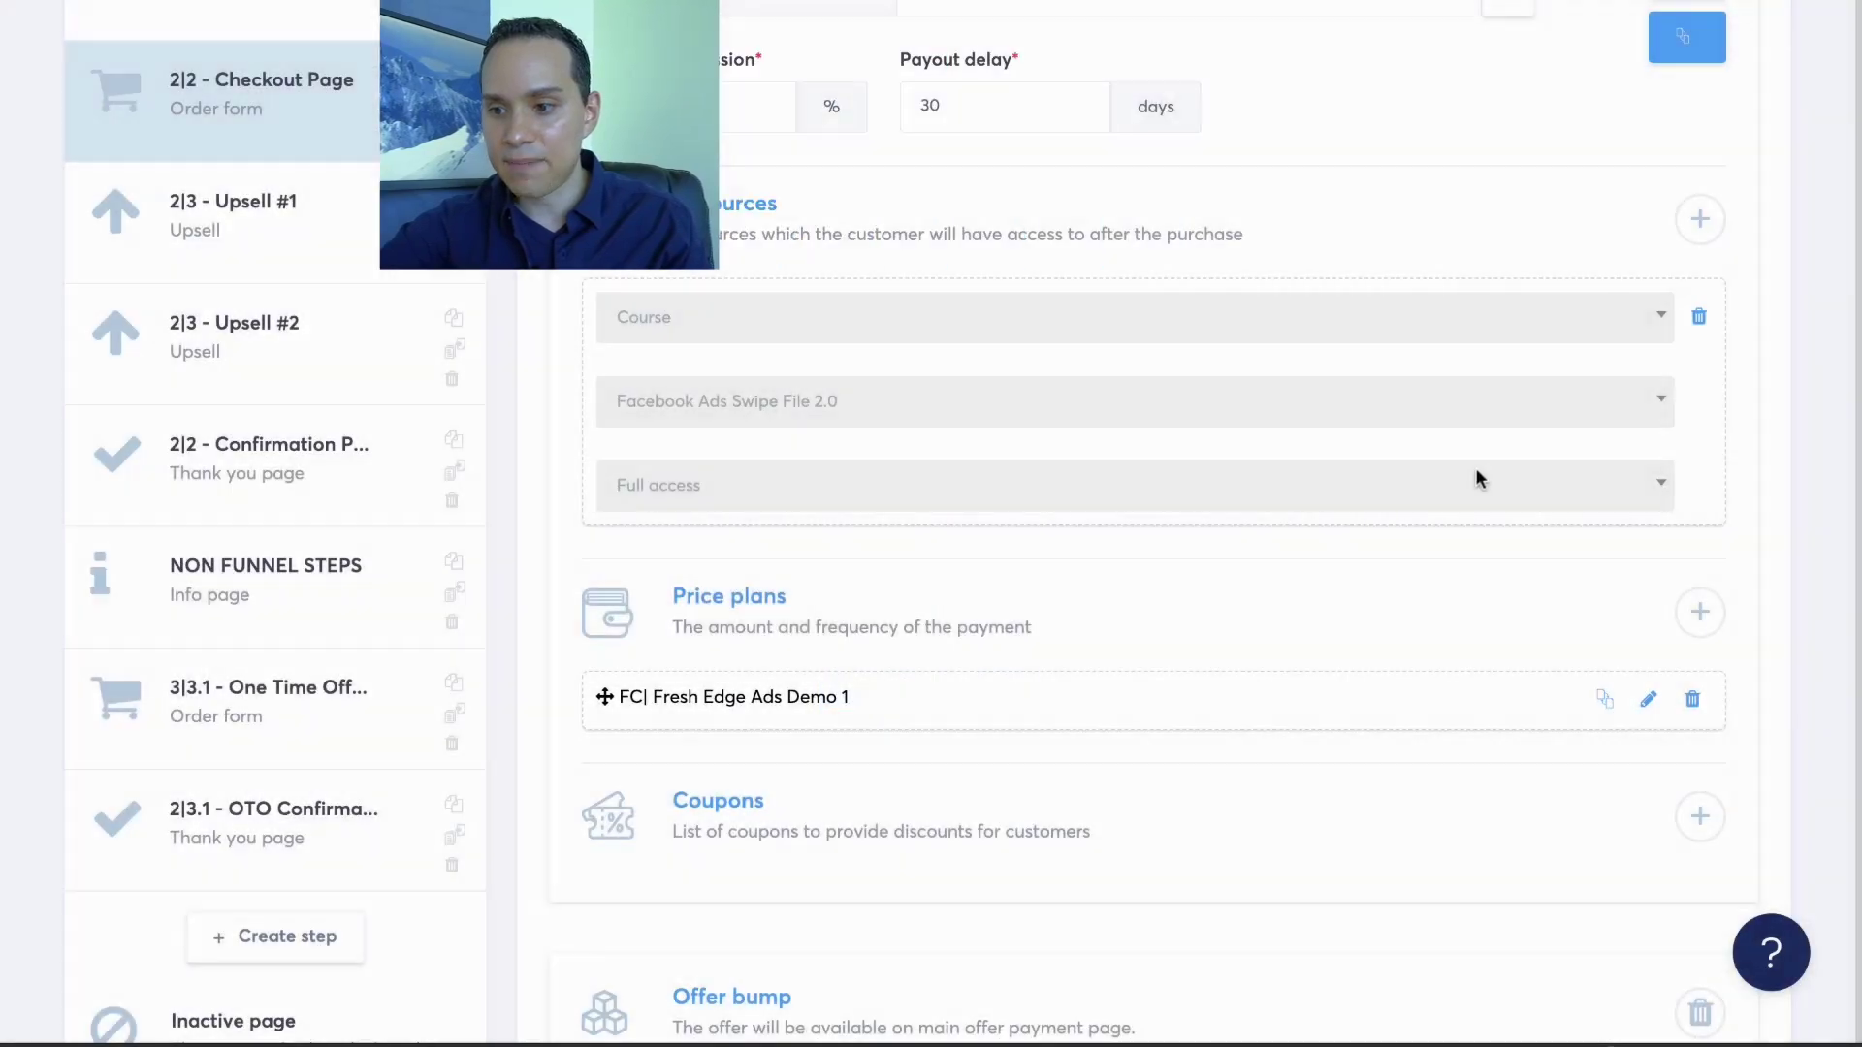
{"action": "scroll", "coordinate": [1493, 407], "scroll_direction": "up", "scroll_amount": 3}
{"action": "left_click", "coordinate": [1692, 189]}
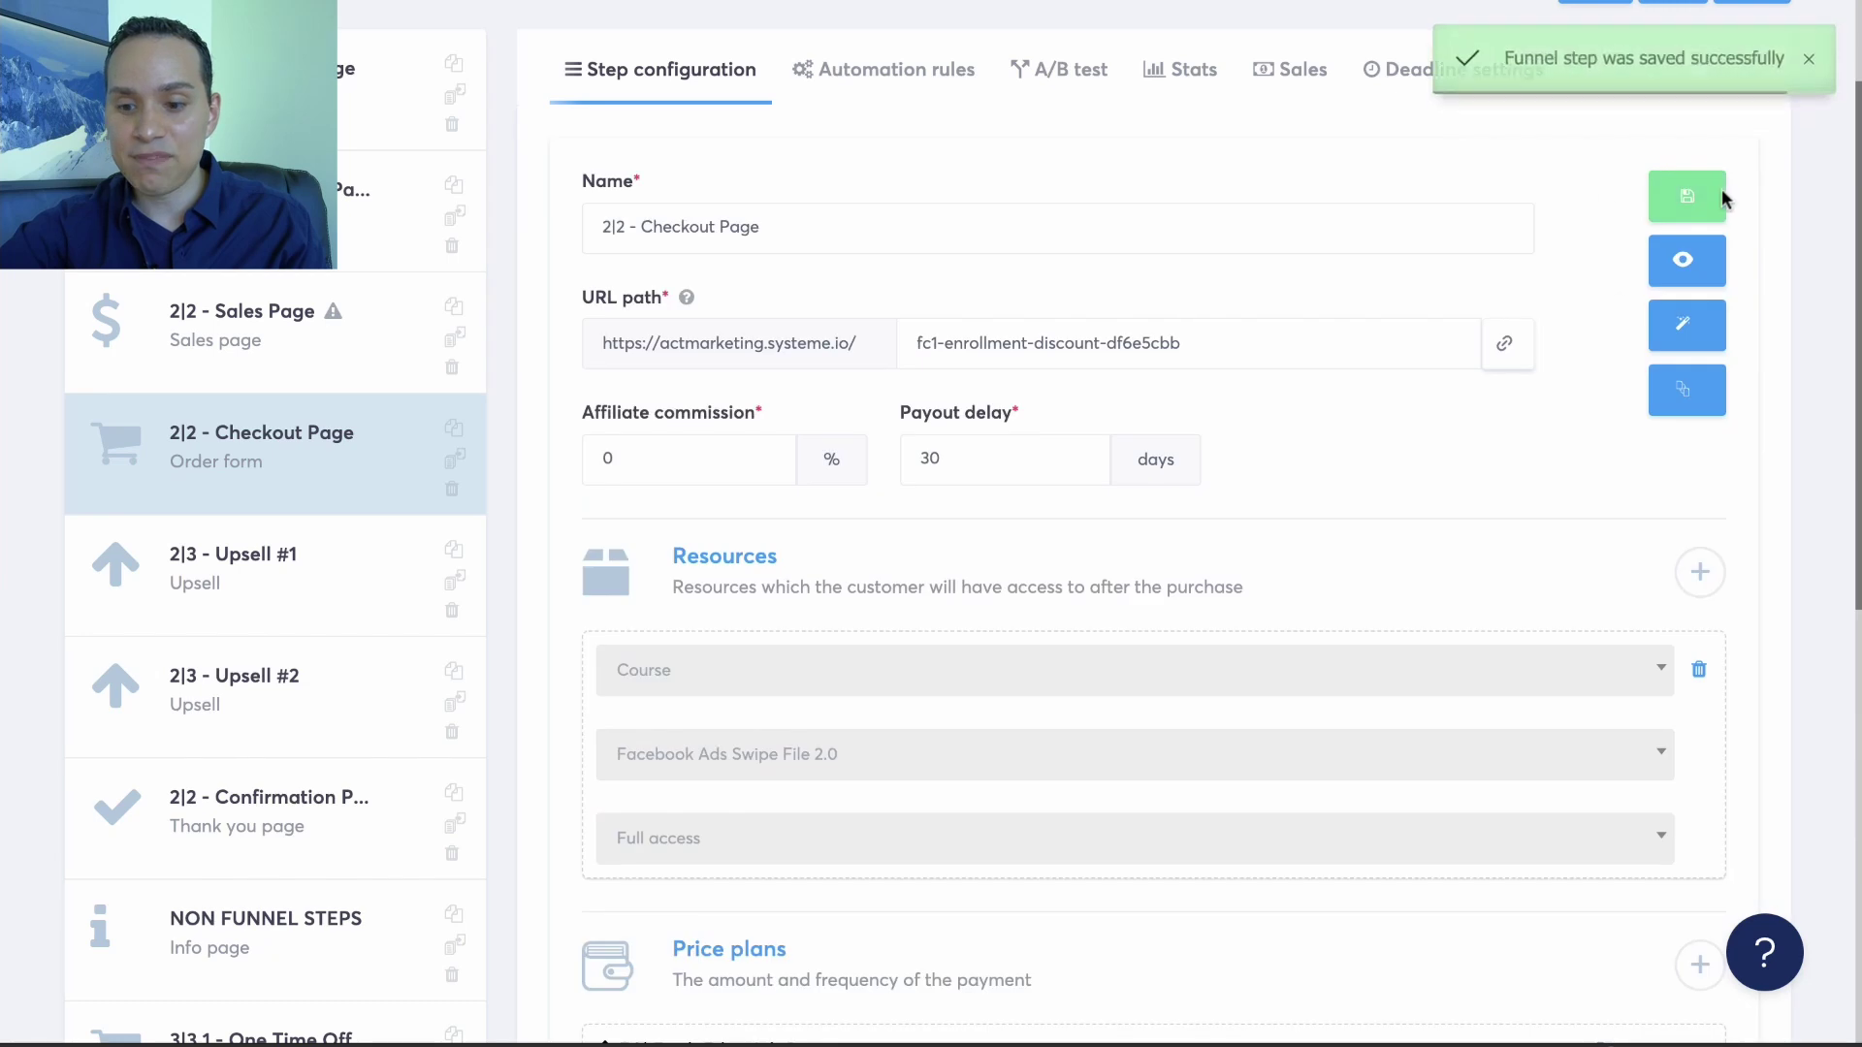
Add an empty resource entry to the offer bump of the checkout page.
{"action": "scroll", "coordinate": [1152, 689], "scroll_direction": "down", "scroll_amount": 3}
{"action": "scroll", "coordinate": [1150, 685], "scroll_direction": "down", "scroll_amount": 5}
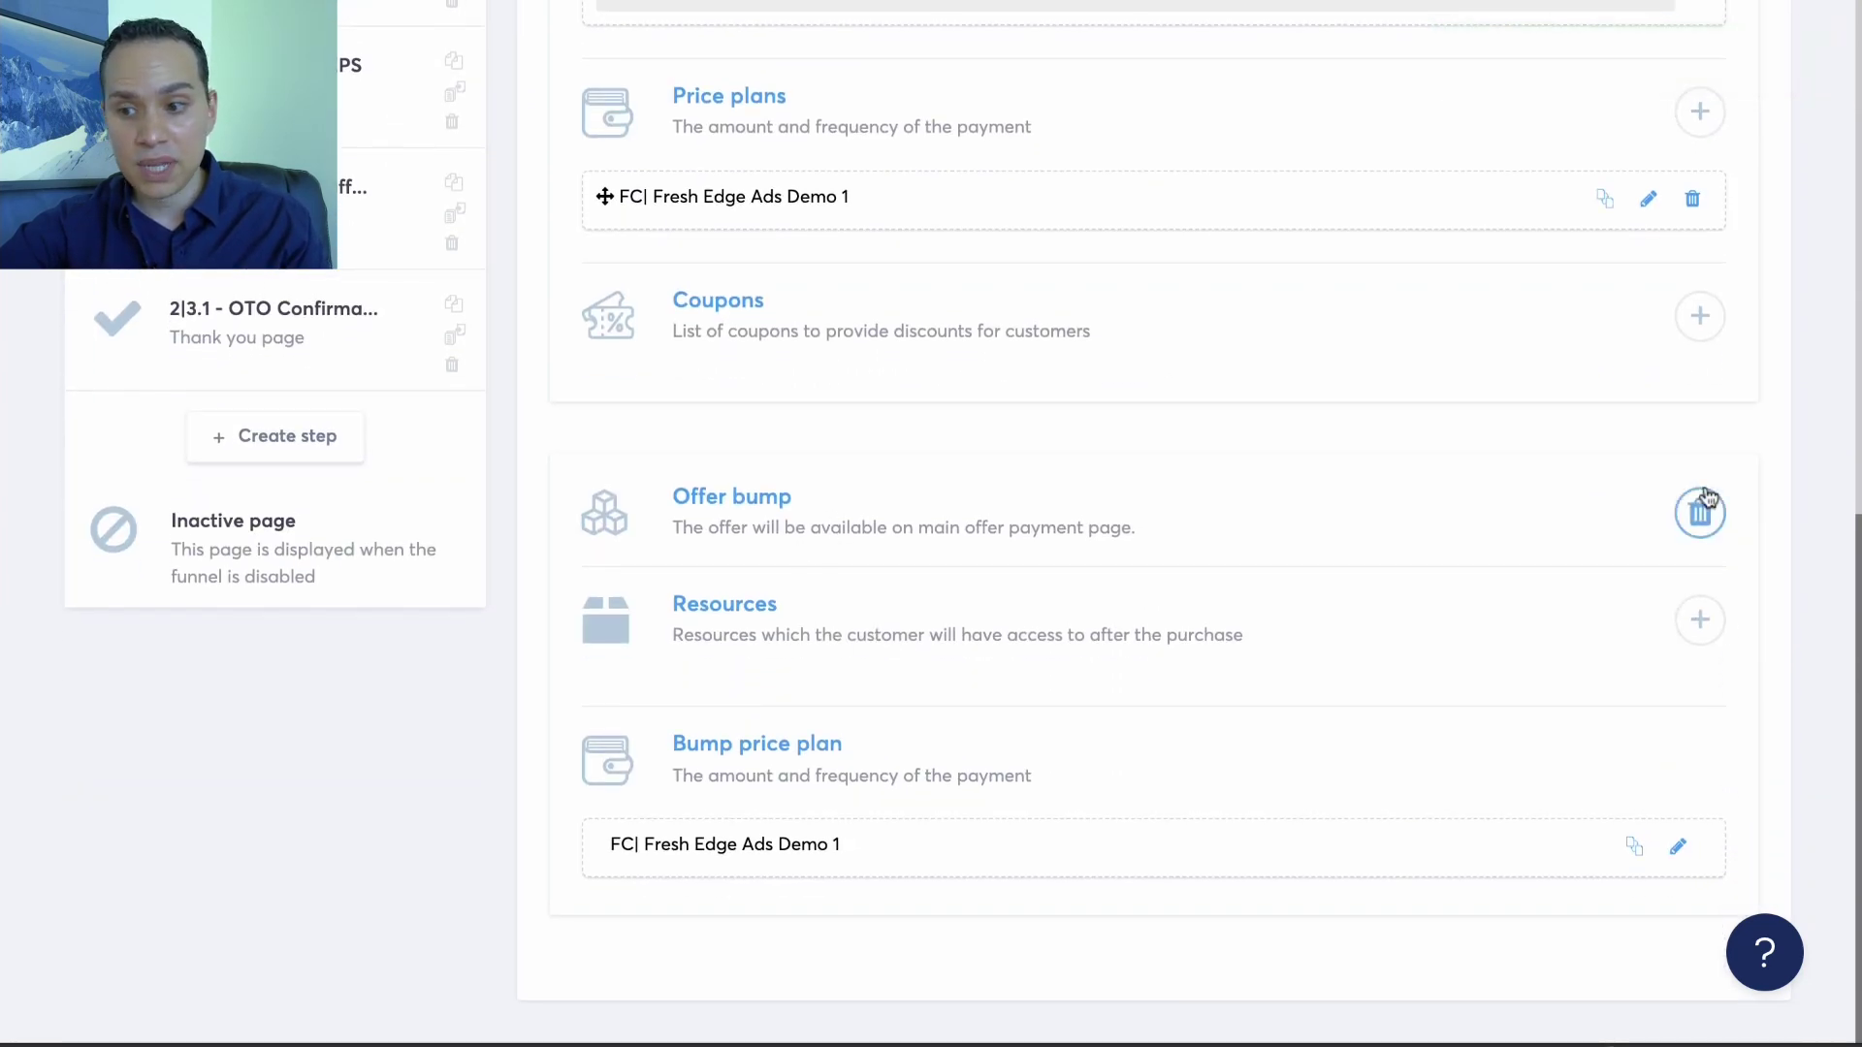
{"action": "left_click", "coordinate": [1687, 632]}
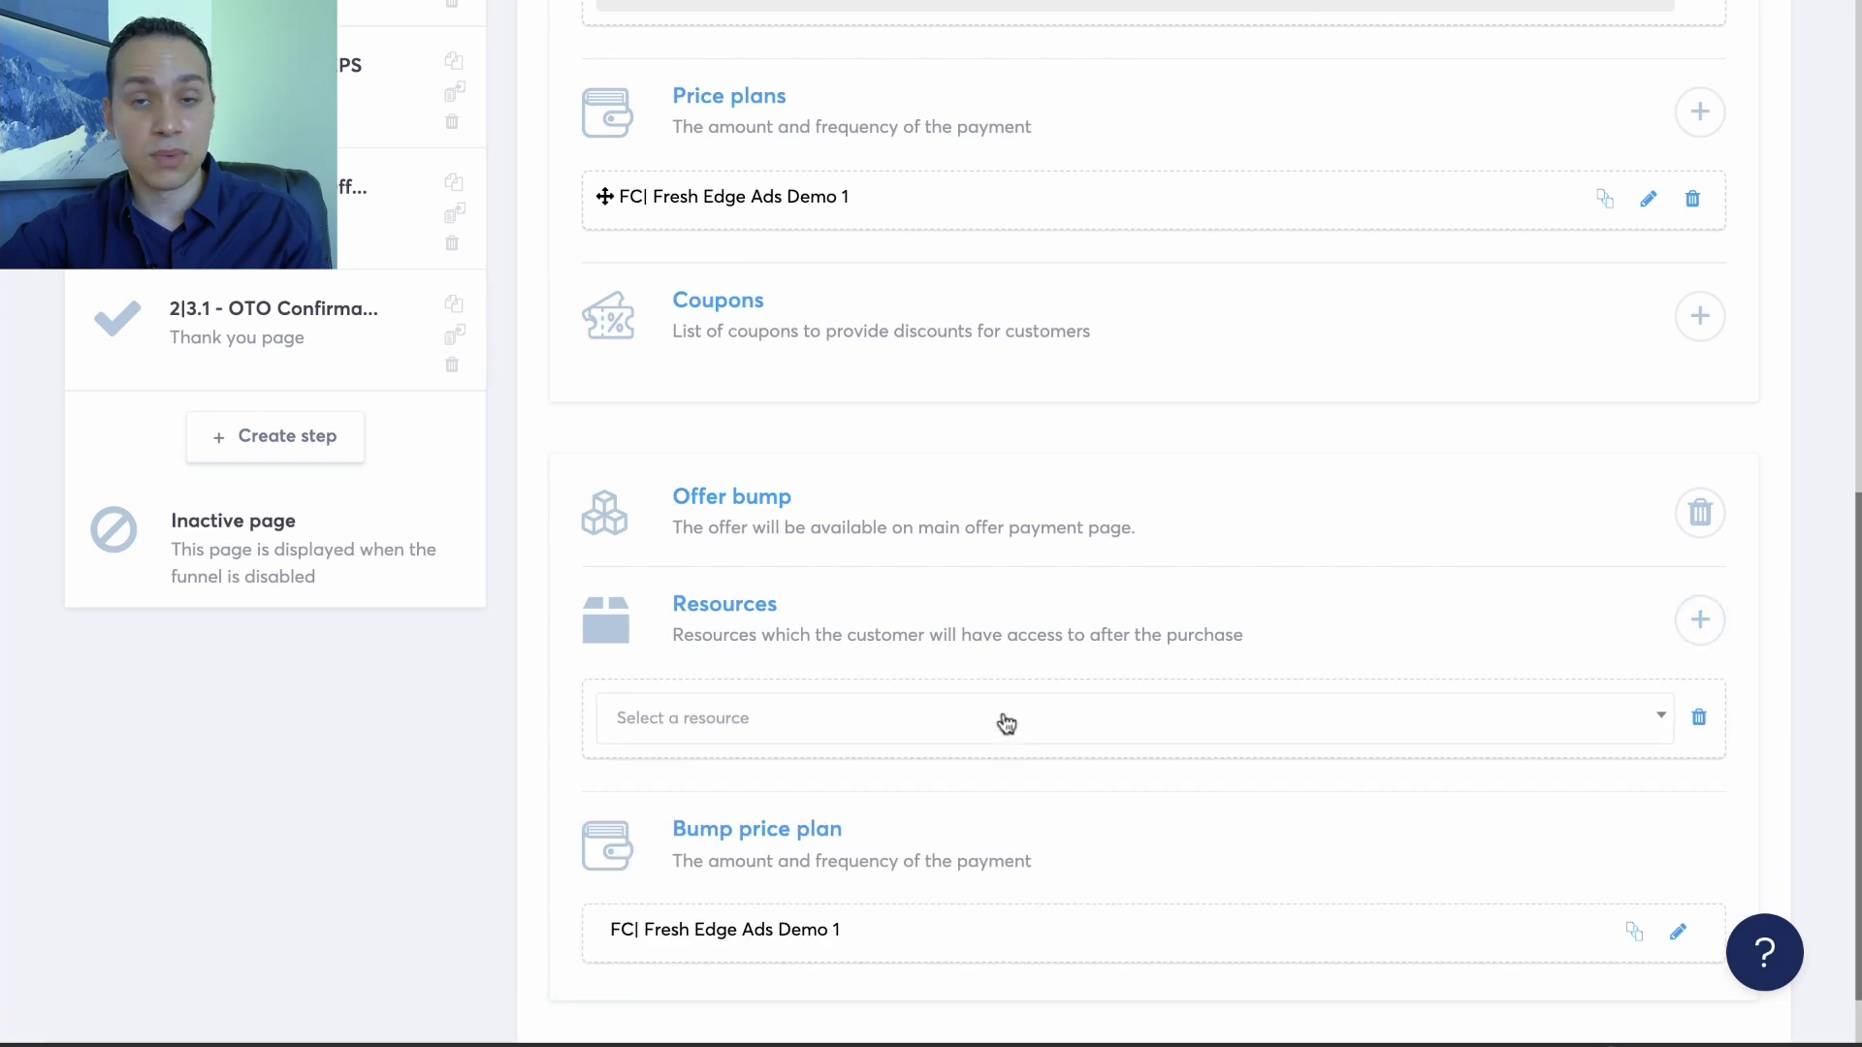
Add an empty resource entry to the "2|3 - Upsell #1" funnel step.
{"action": "scroll", "coordinate": [995, 681], "scroll_direction": "up", "scroll_amount": 10}
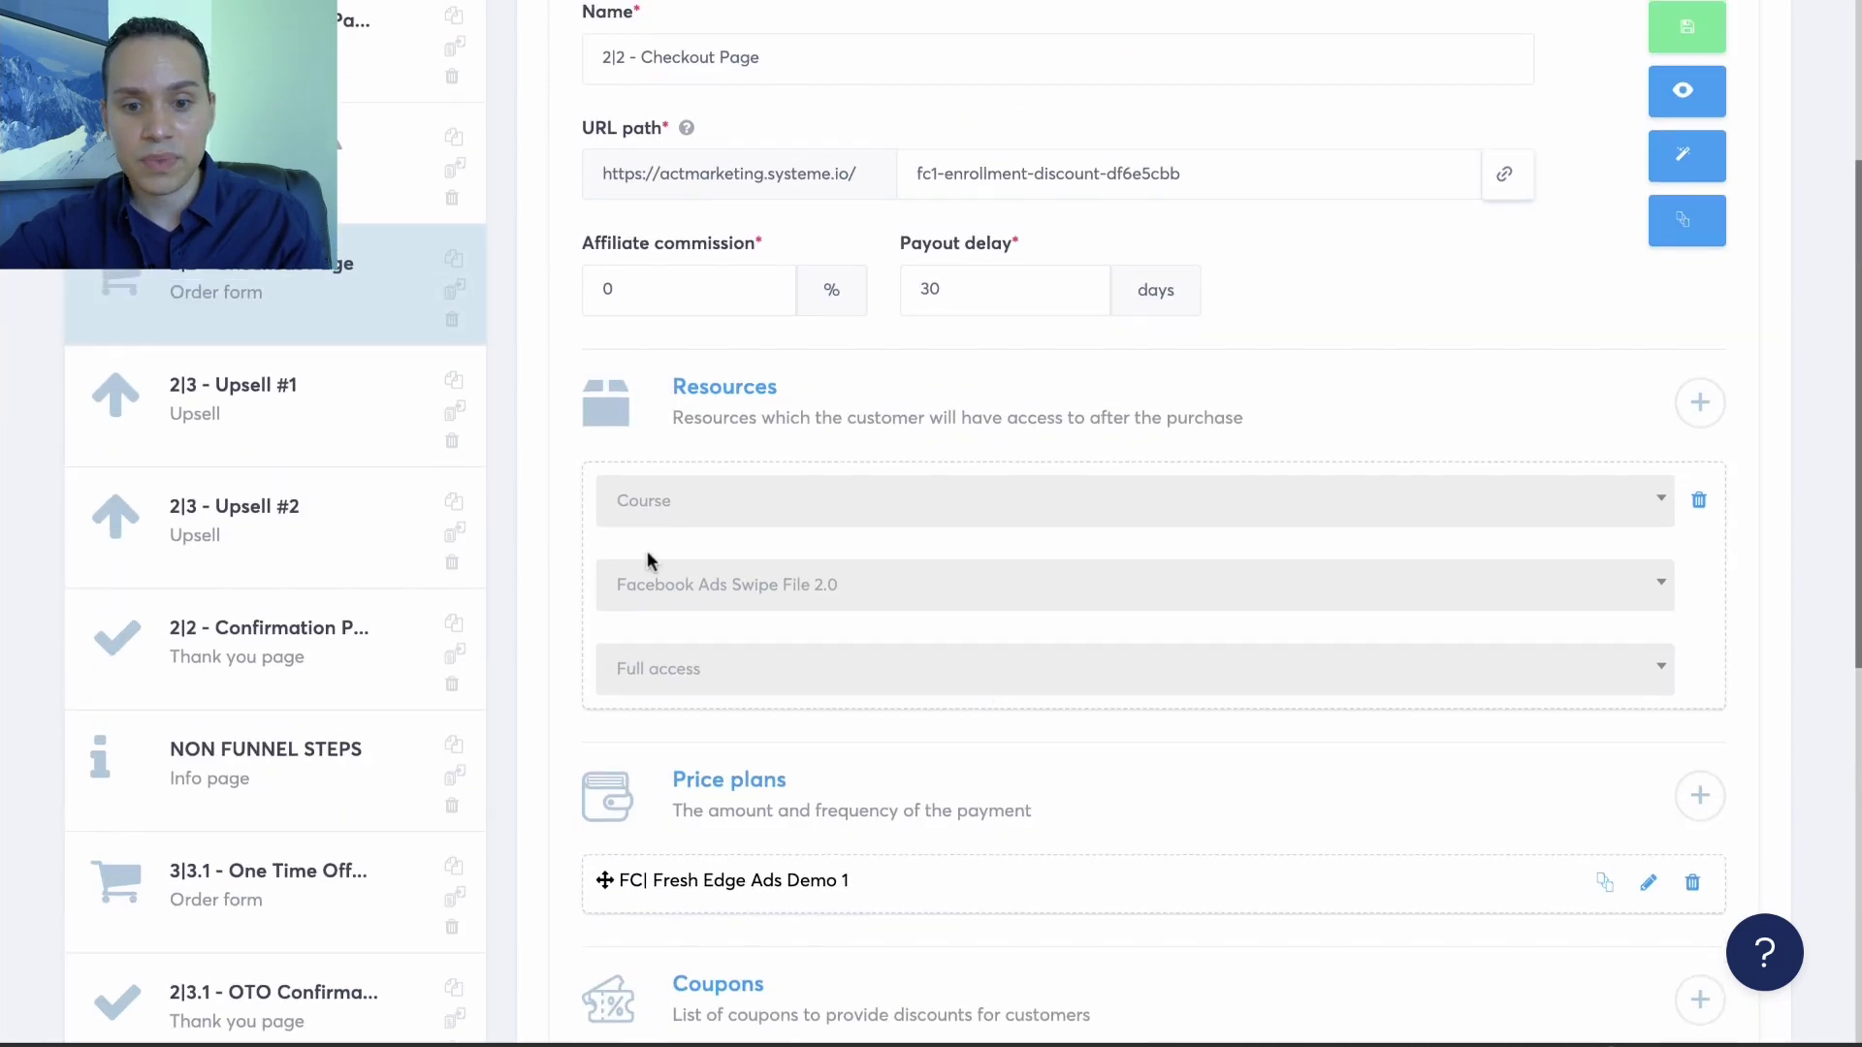
{"action": "left_click", "coordinate": [312, 402]}
{"action": "scroll", "coordinate": [1213, 272], "scroll_direction": "up", "scroll_amount": 5}
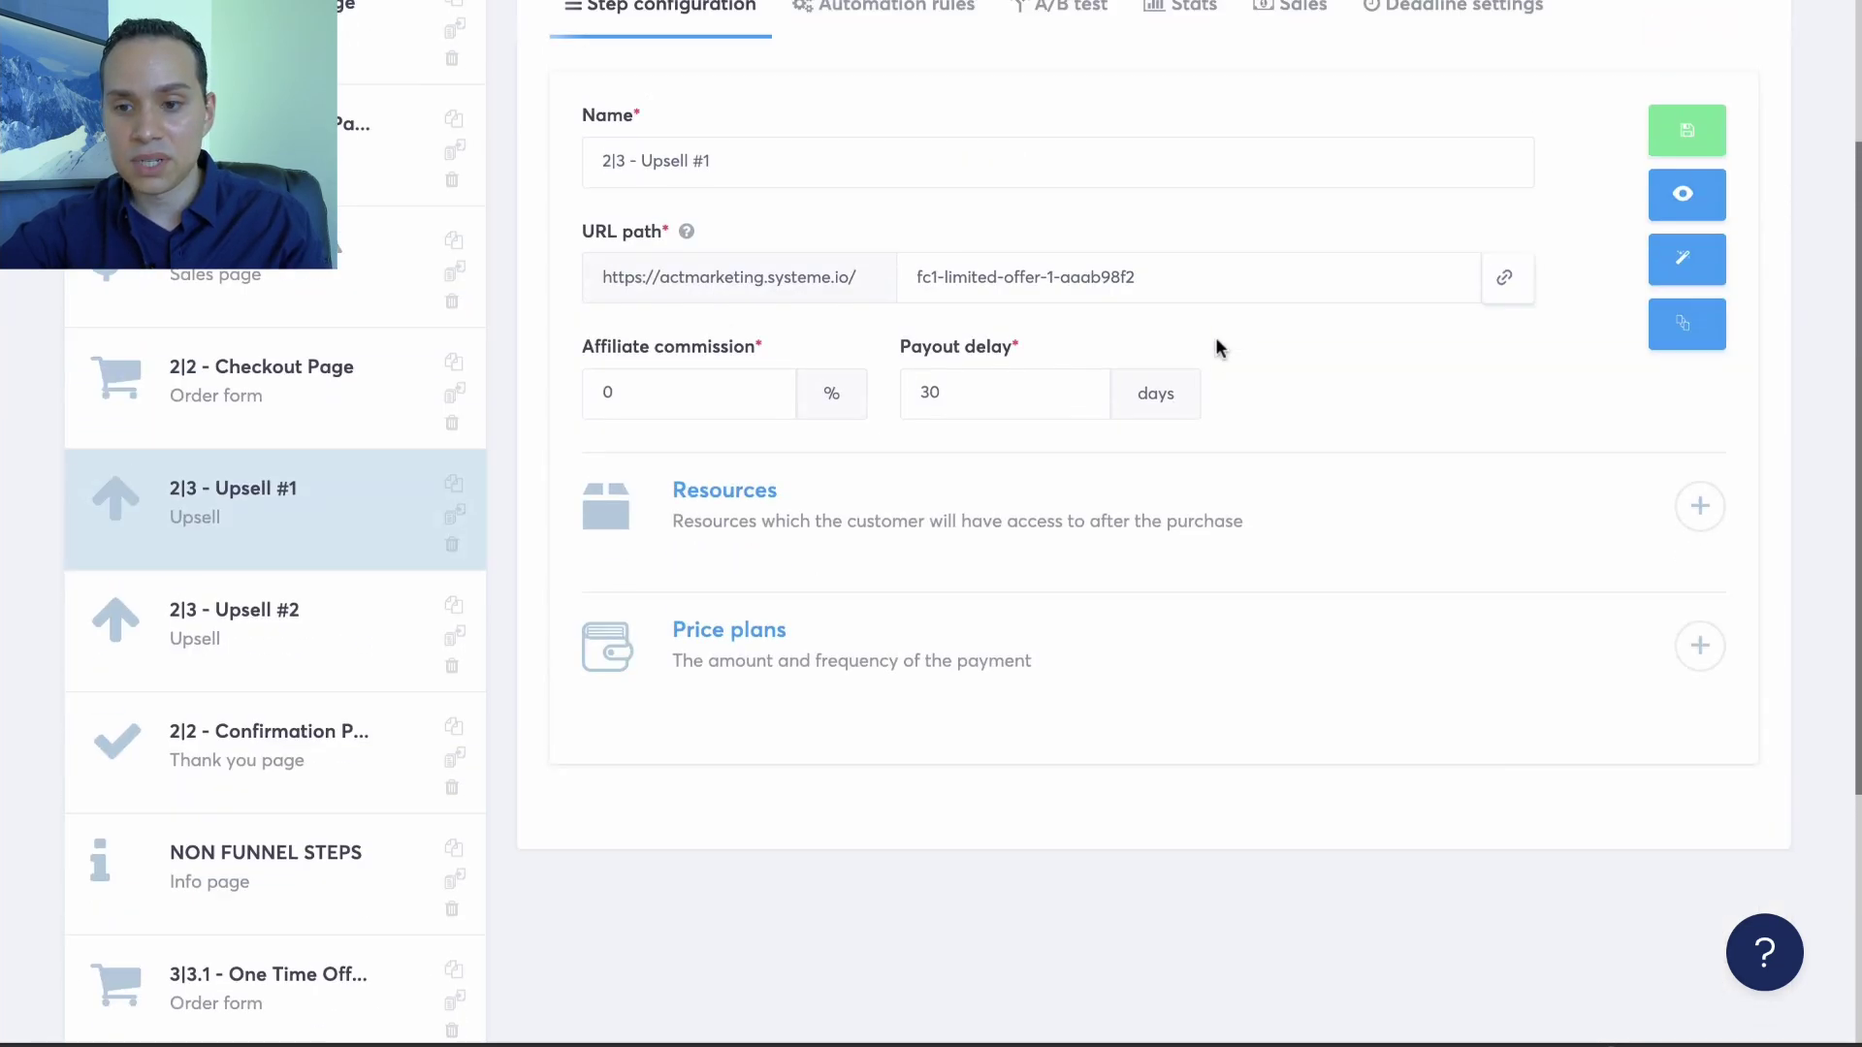
{"action": "left_click", "coordinate": [890, 250]}
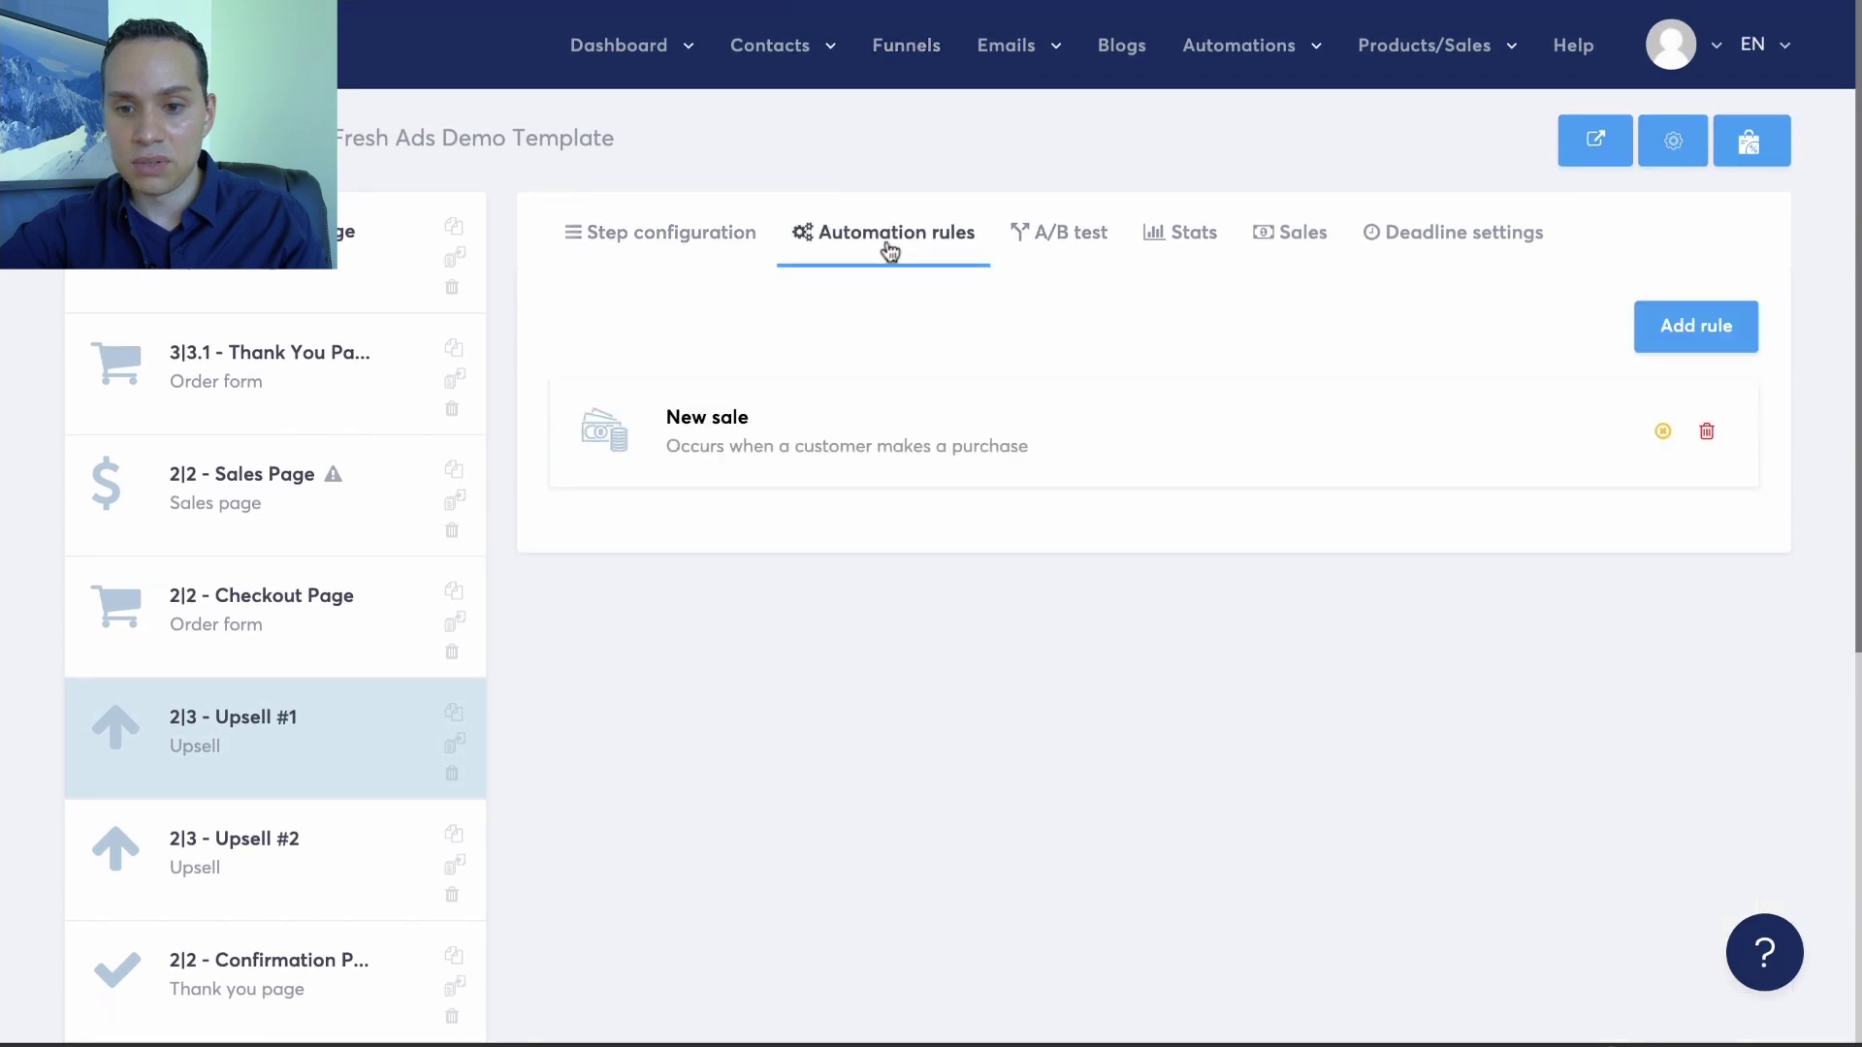
{"action": "left_click", "coordinate": [676, 242]}
{"action": "scroll", "coordinate": [923, 682], "scroll_direction": "down", "scroll_amount": 3}
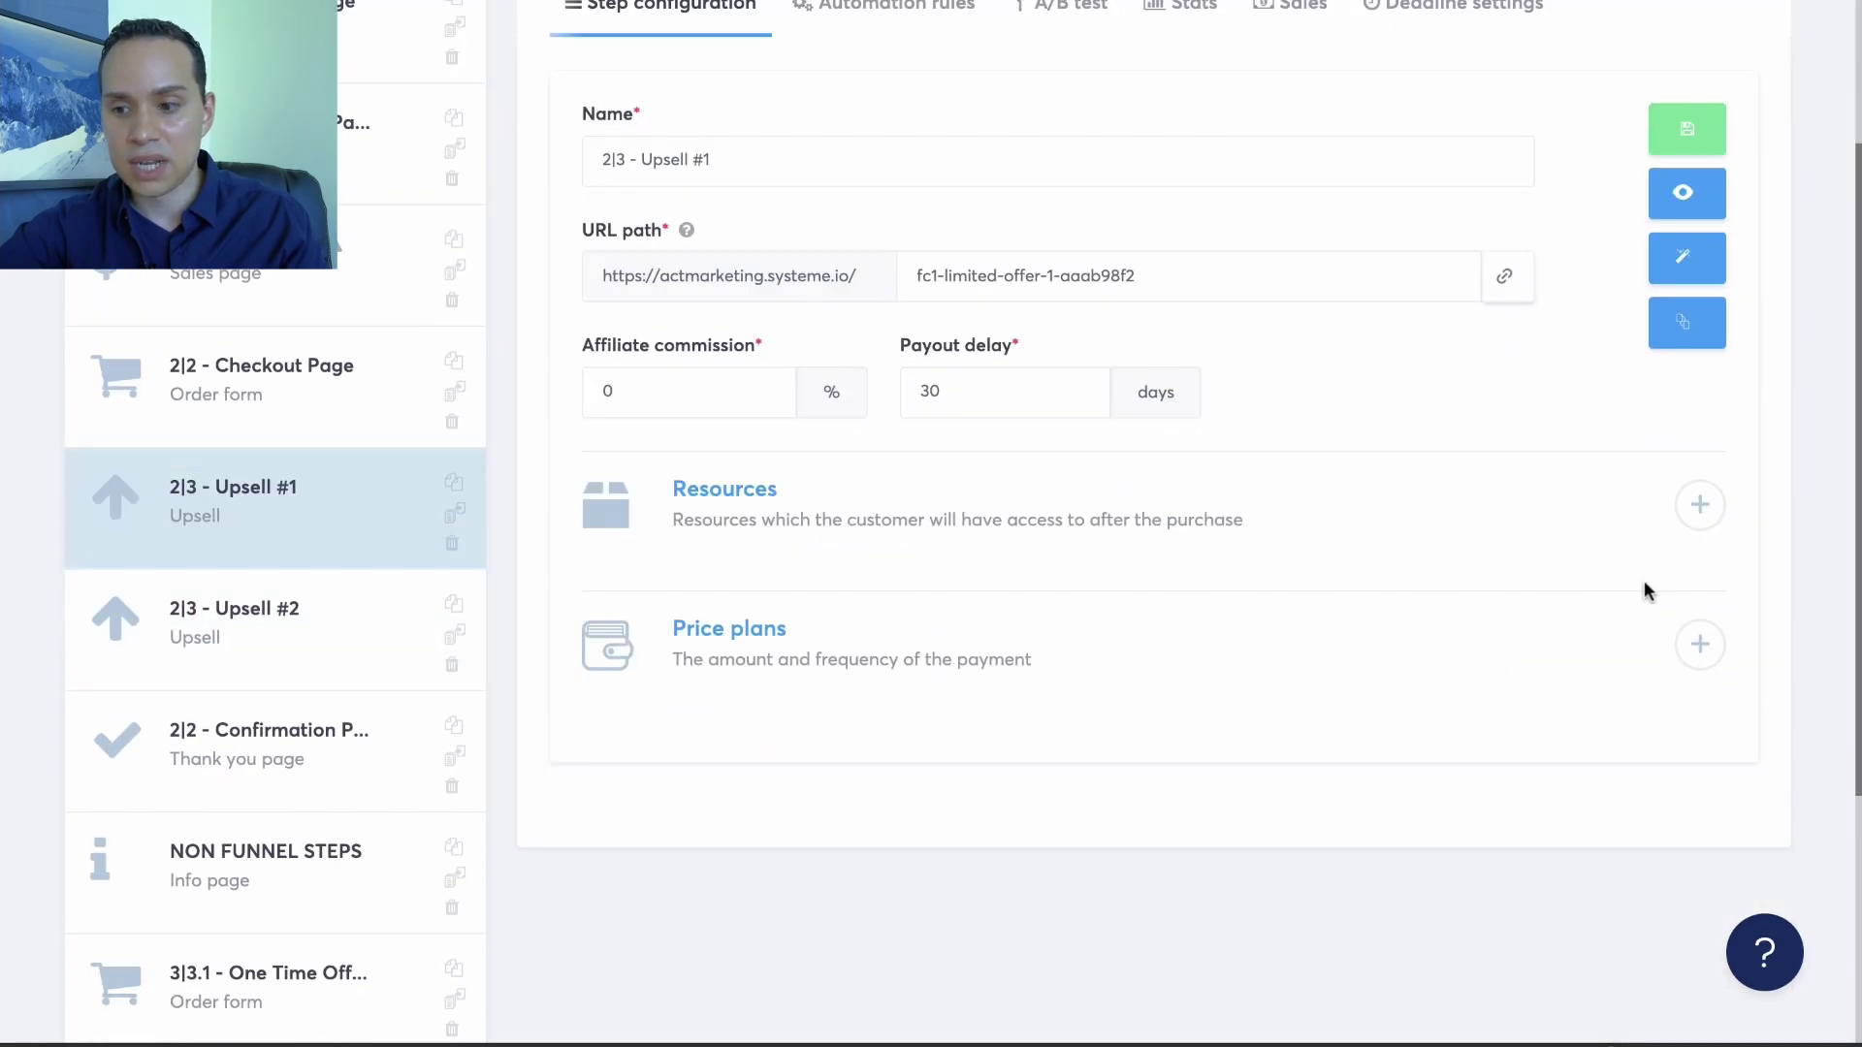
{"action": "left_click", "coordinate": [1700, 505]}
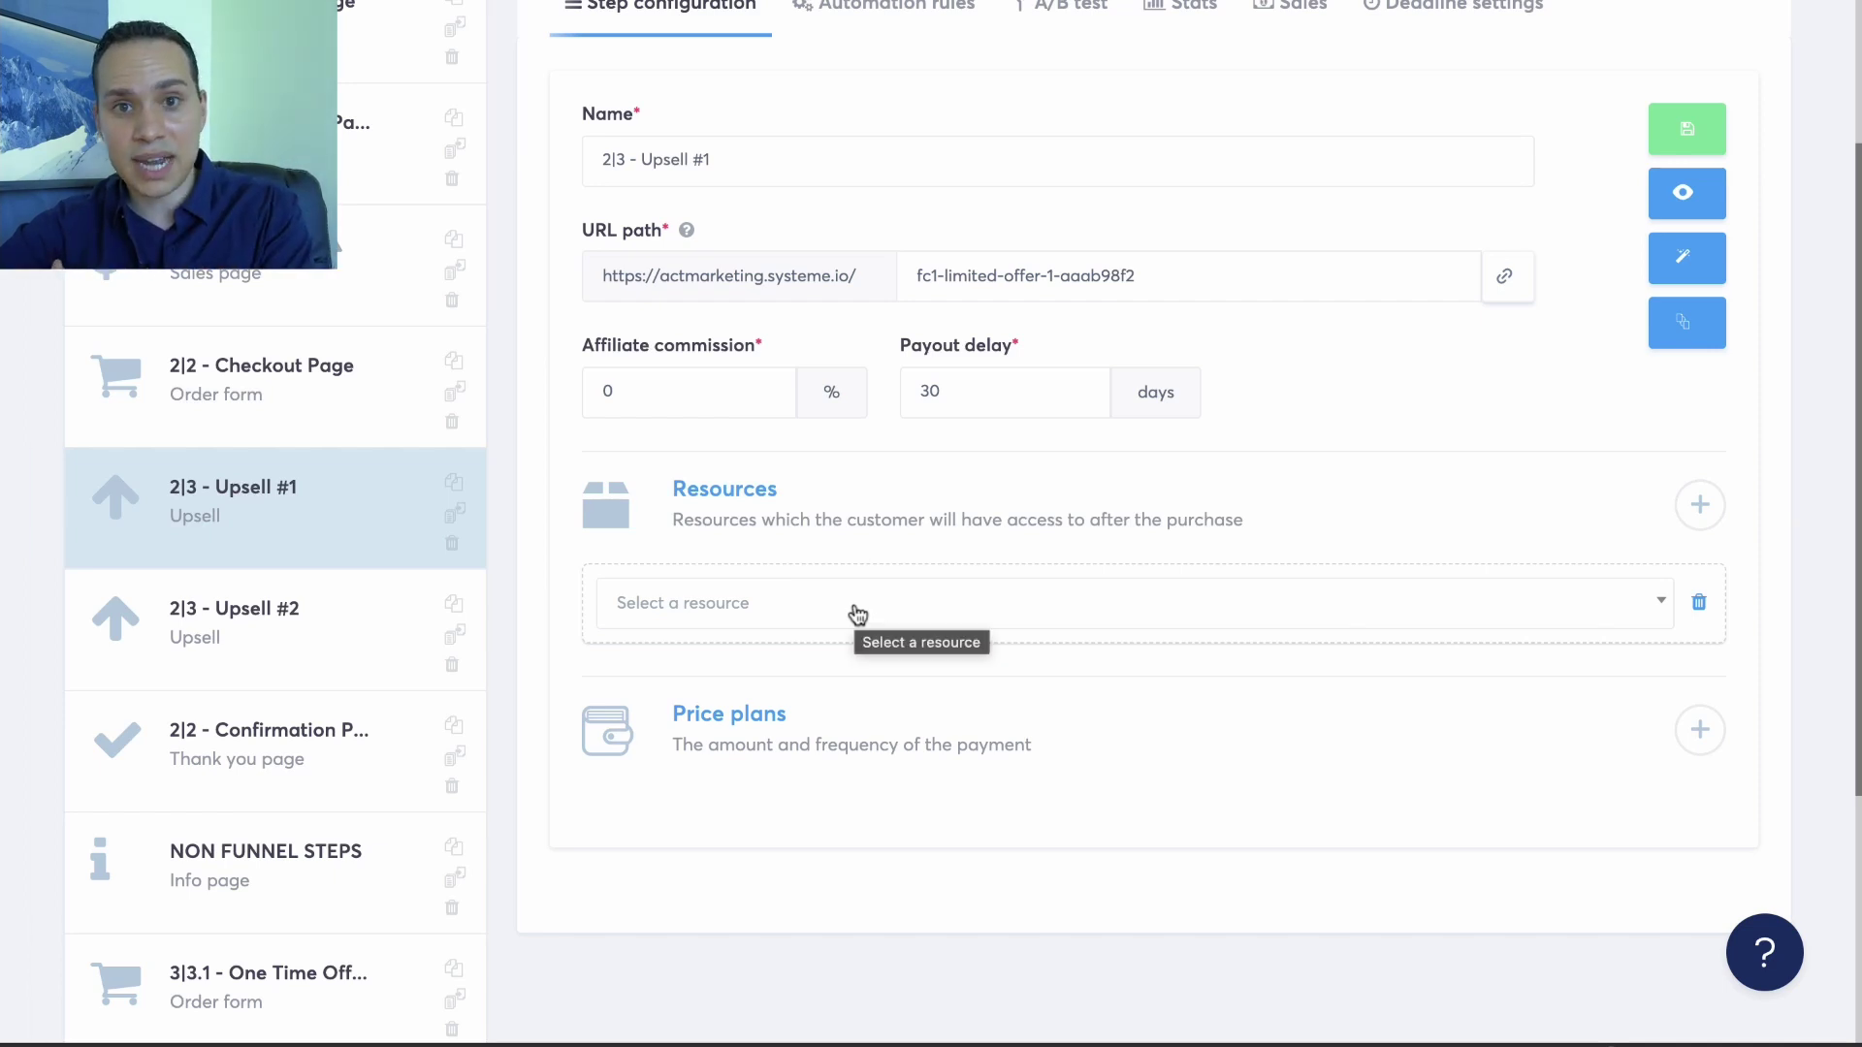
Create a course bundle named "Bundle".
{"action": "scroll", "coordinate": [856, 614], "scroll_direction": "up", "scroll_amount": 3}
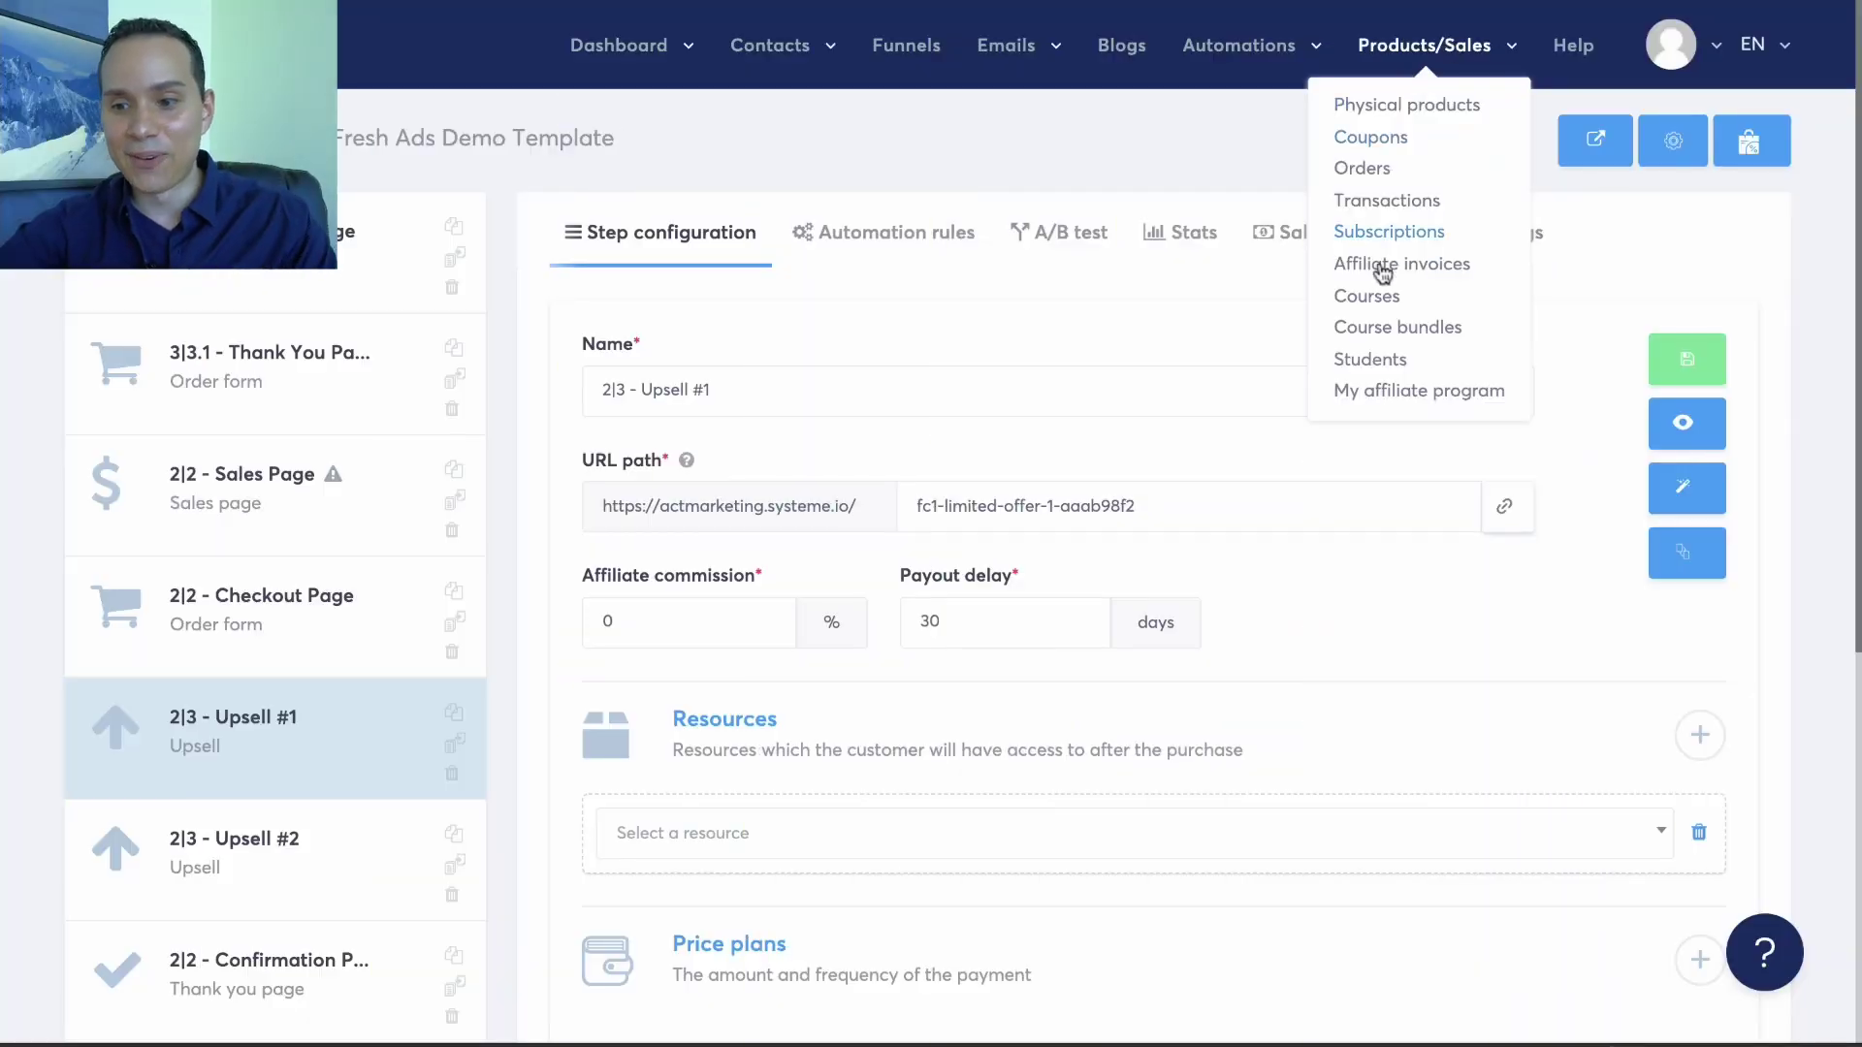
{"action": "left_click", "coordinate": [1394, 330]}
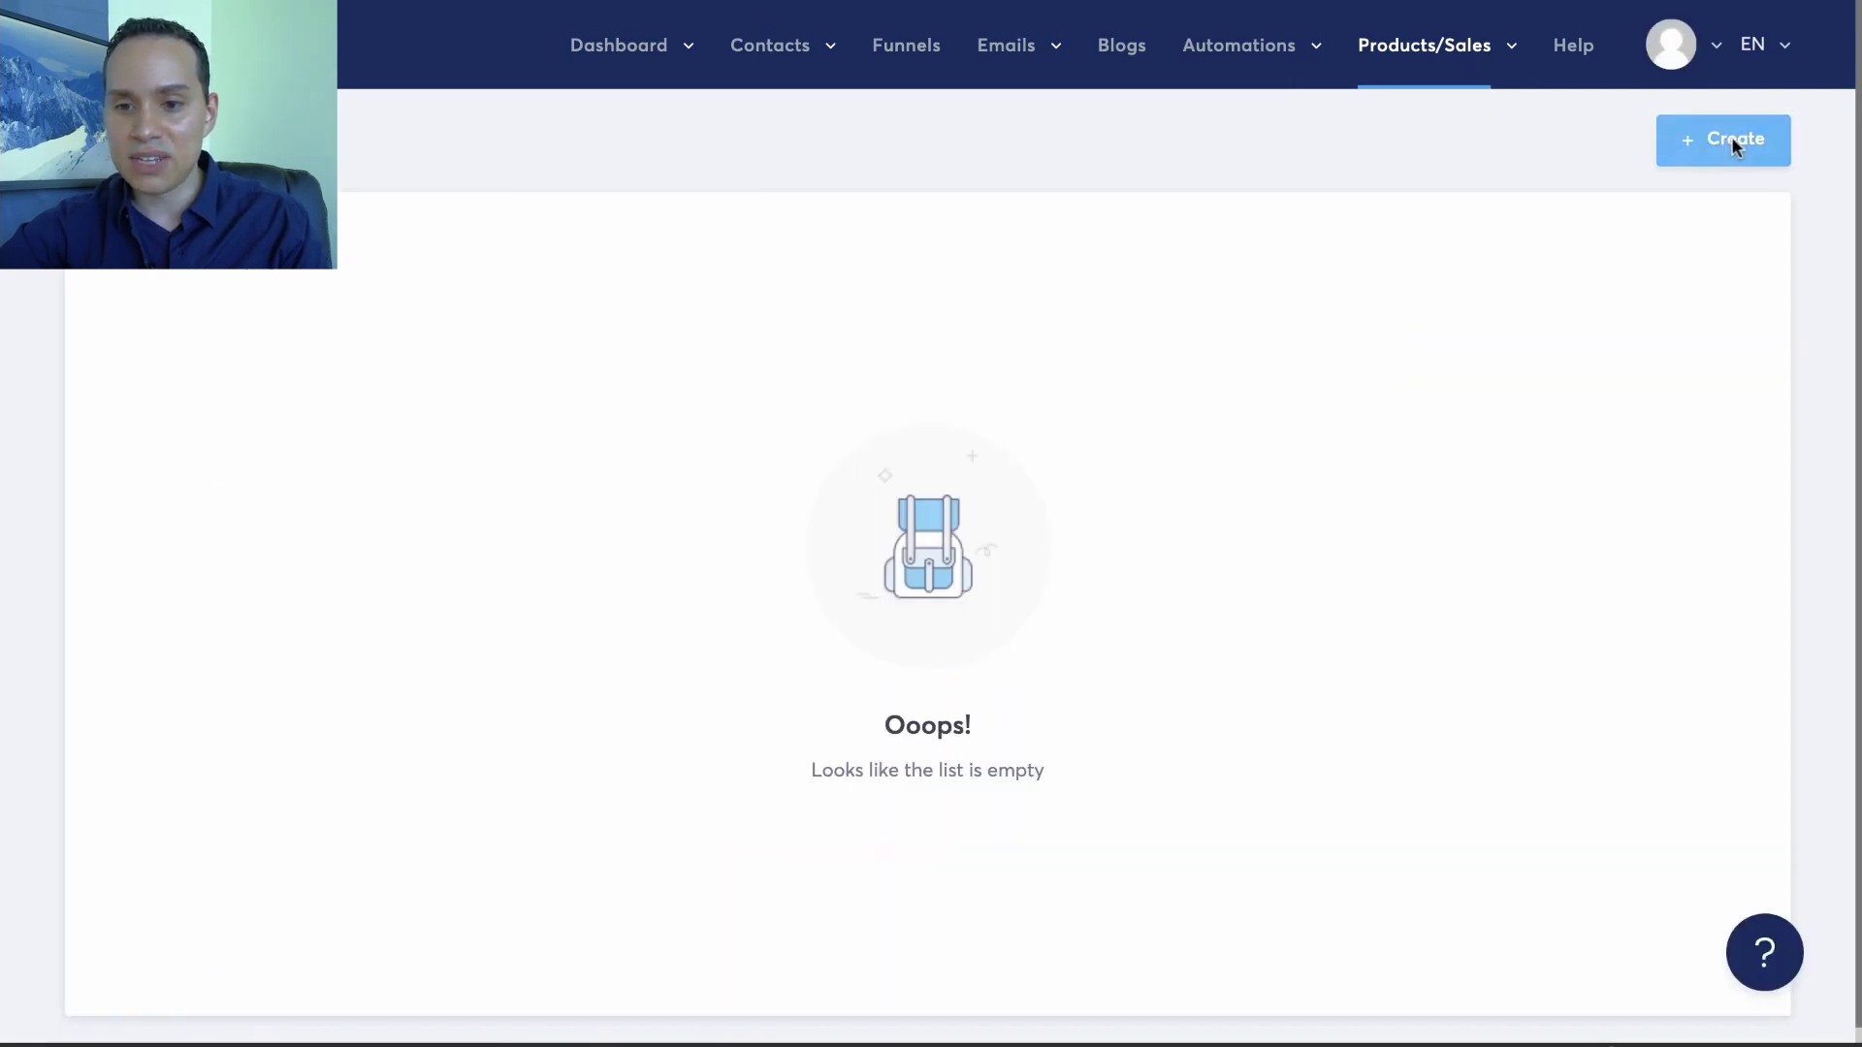
{"action": "left_click", "coordinate": [1731, 141]}
{"action": "type", "text": "Bundle"}
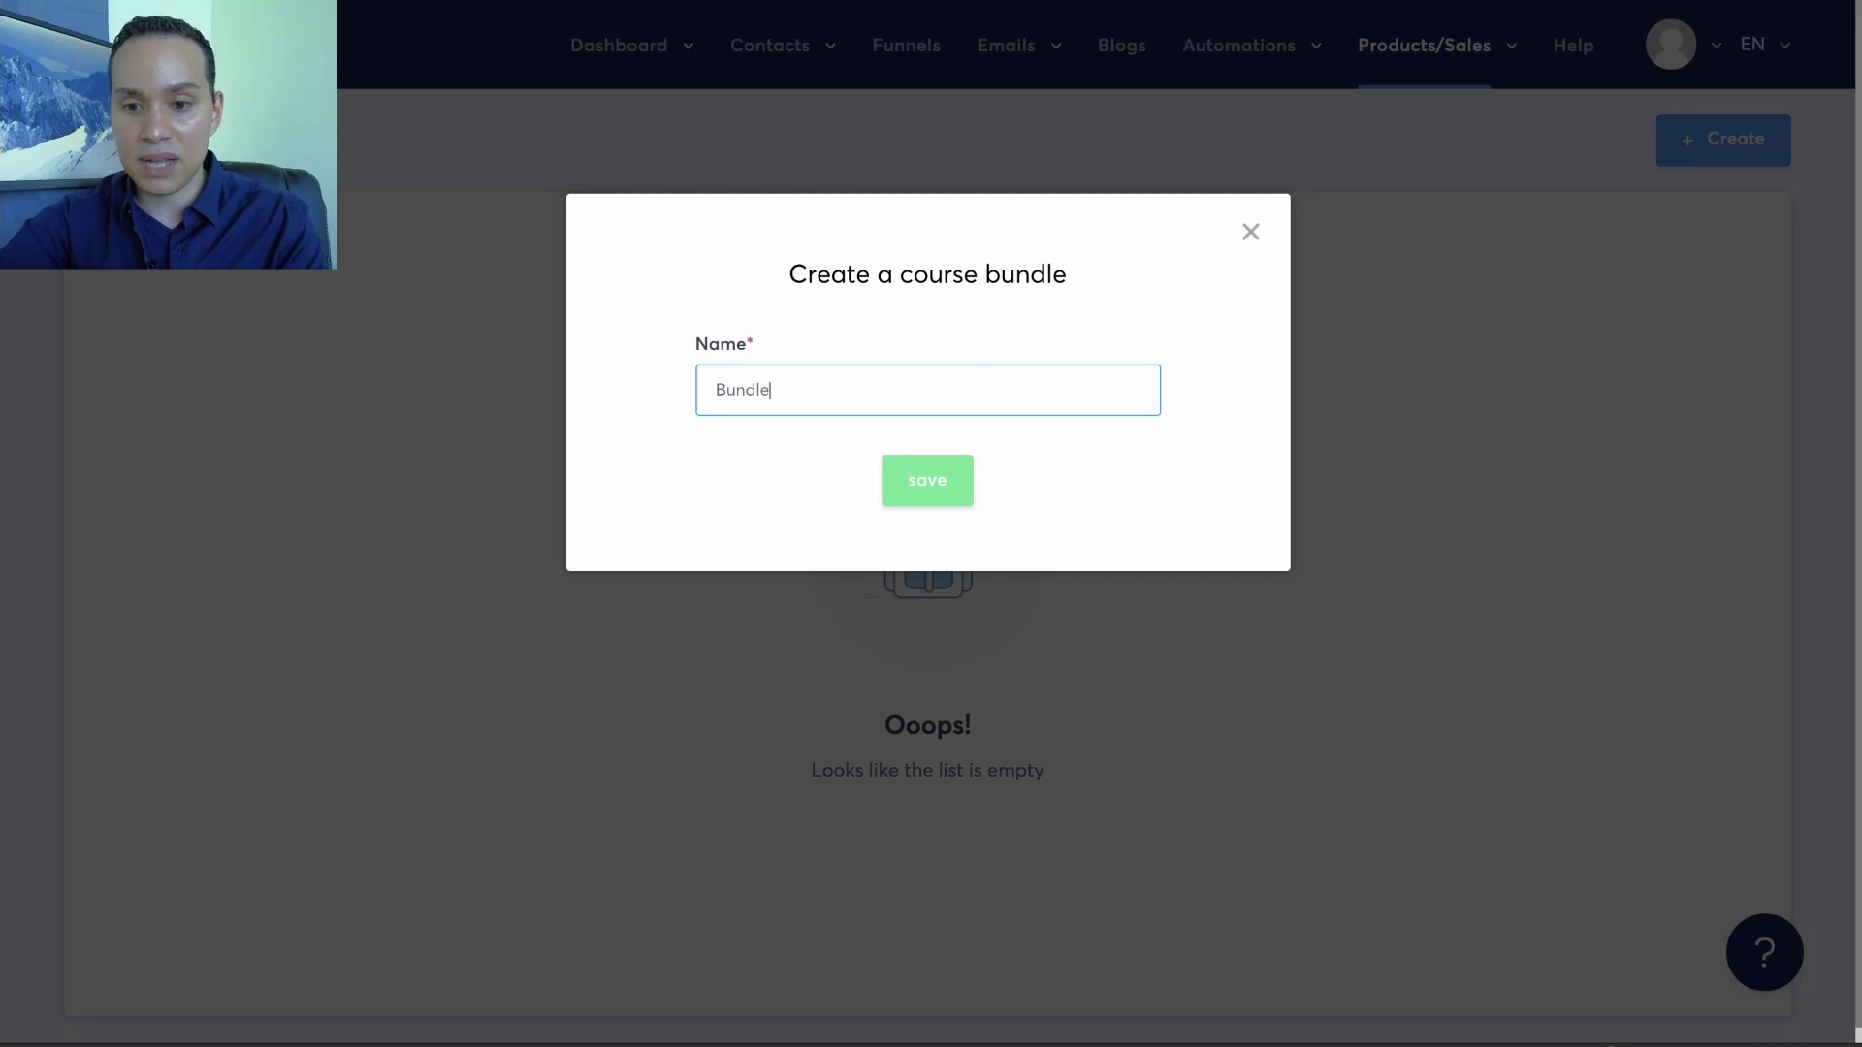
{"action": "key", "text": "Return"}
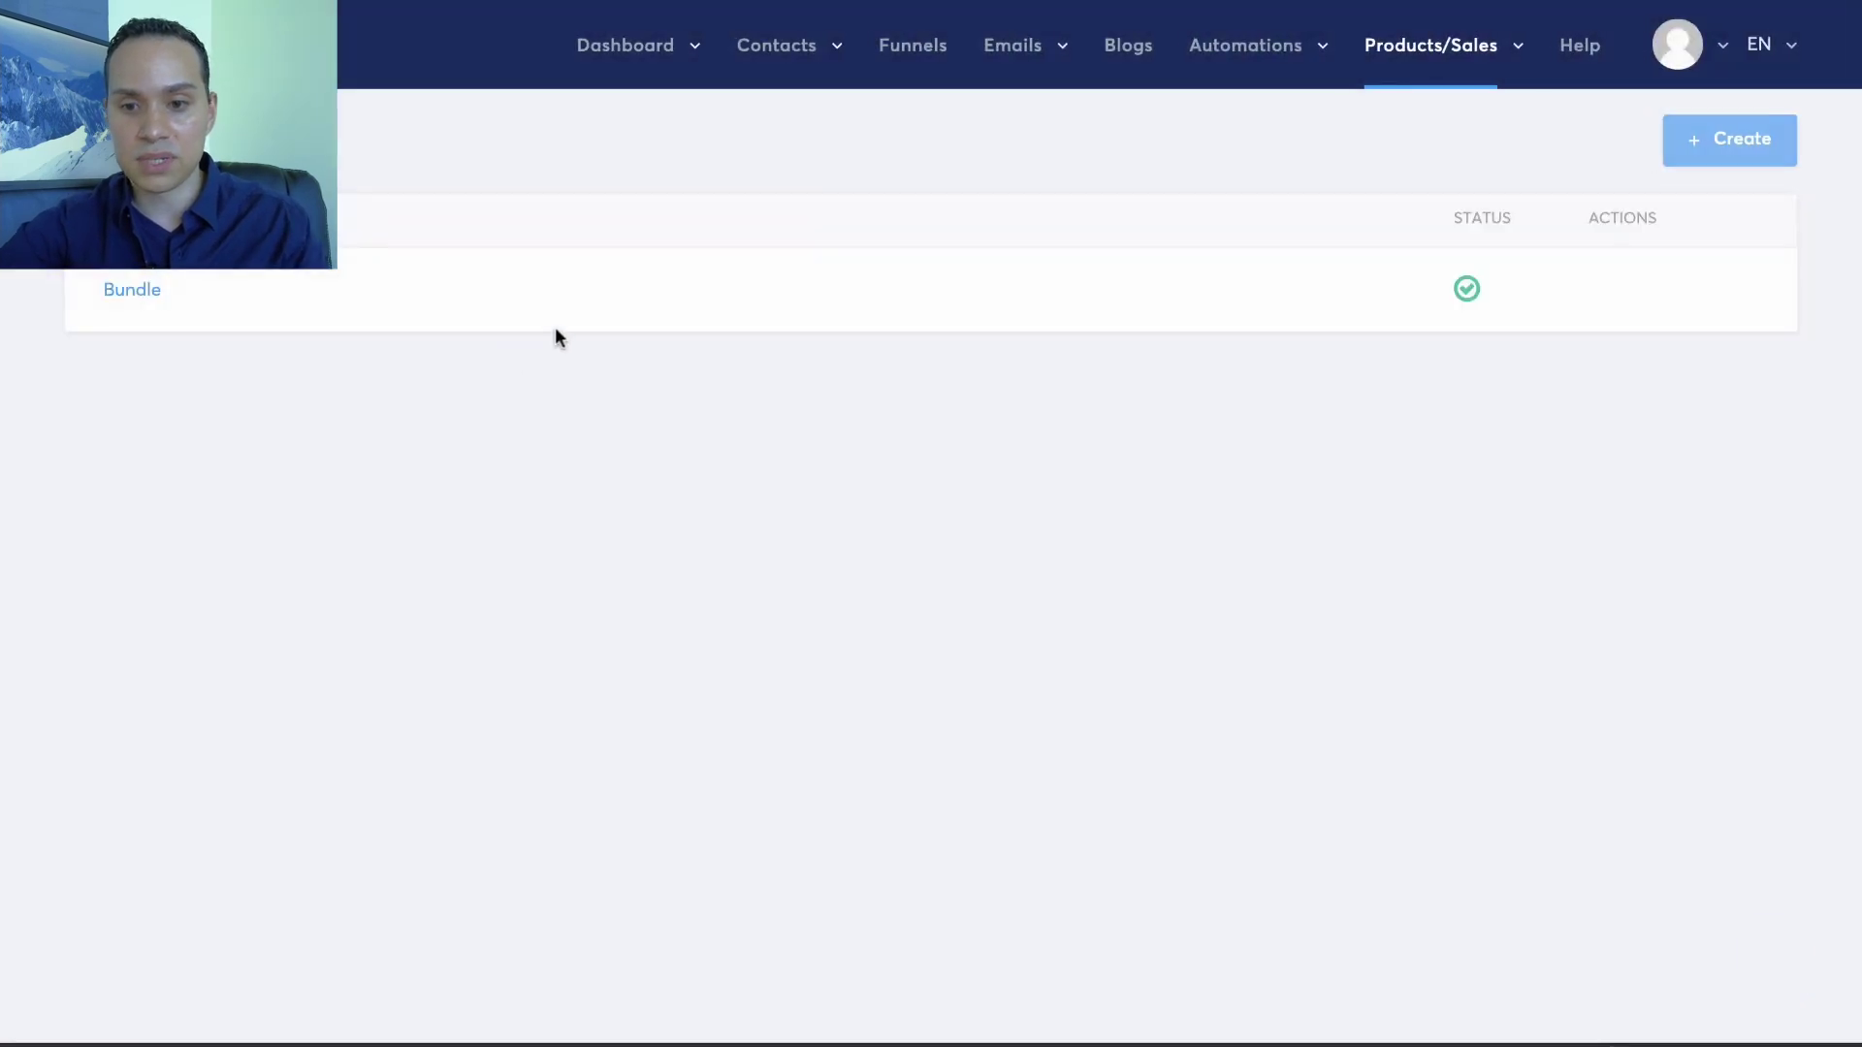
{"action": "left_click", "coordinate": [1734, 141]}
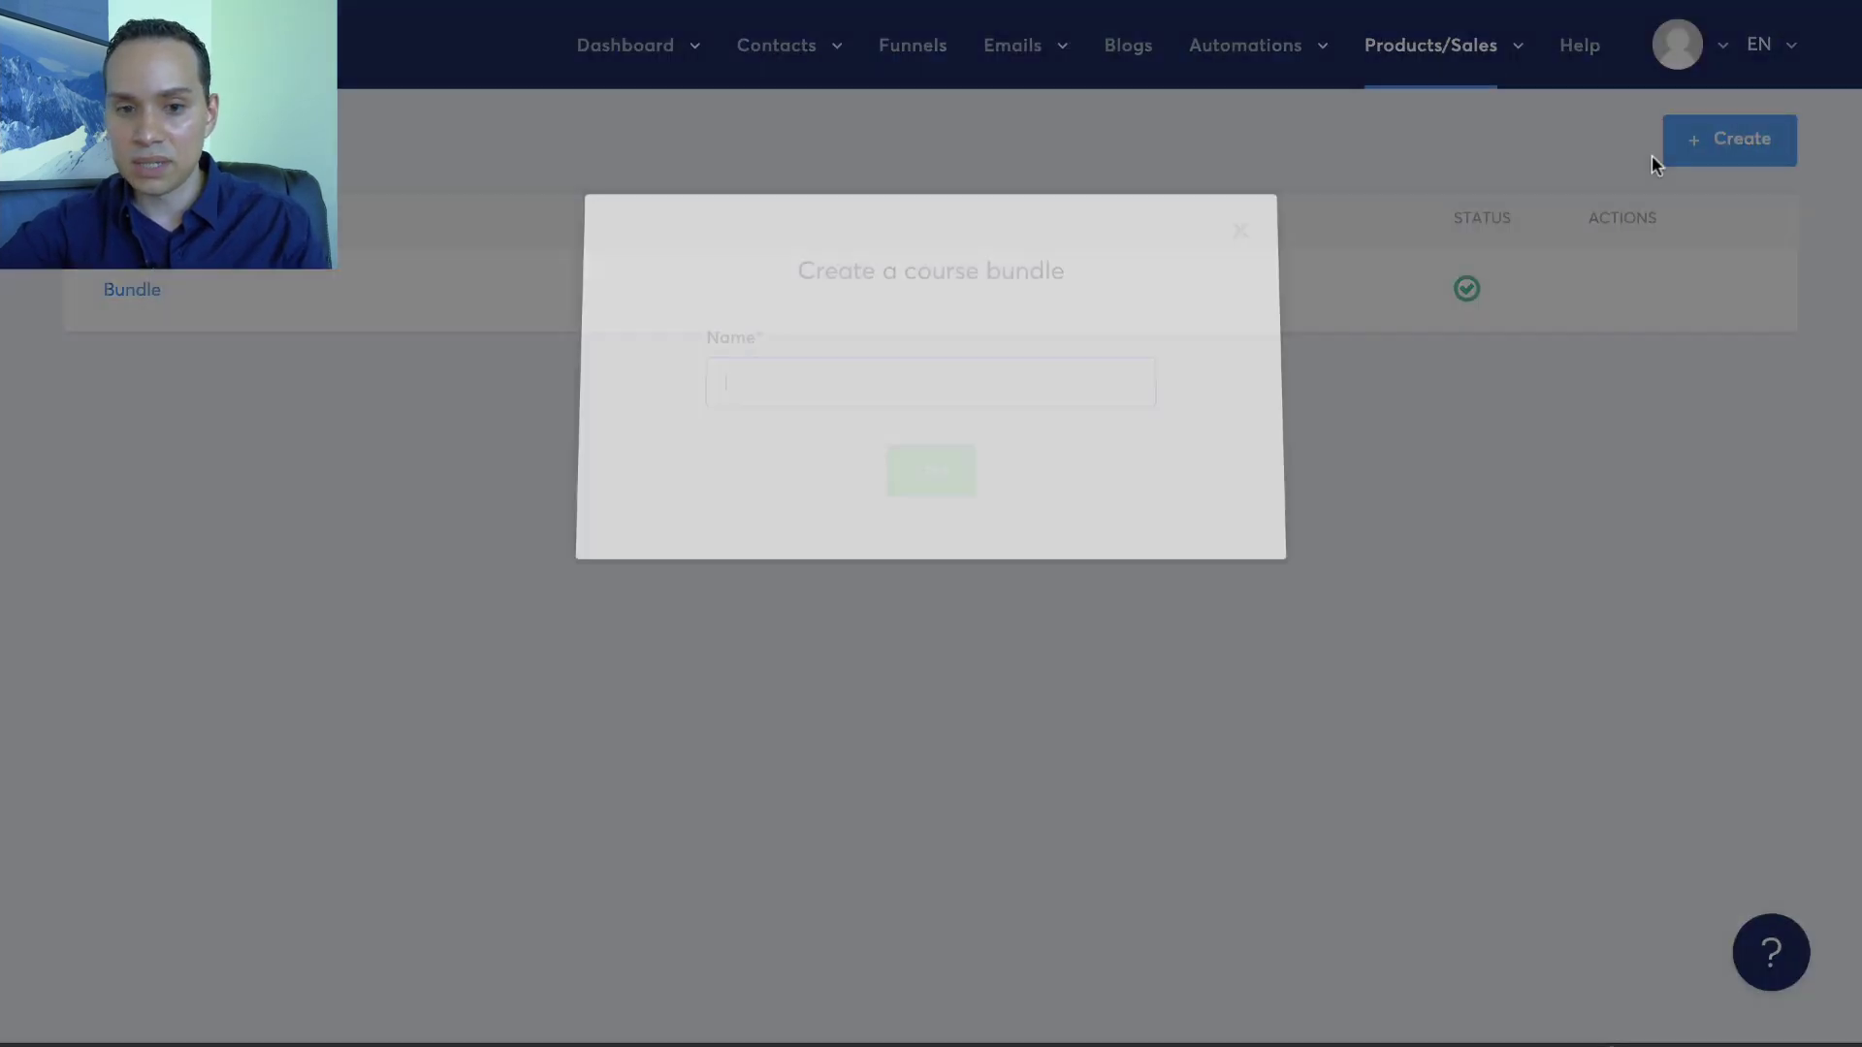
{"action": "left_click", "coordinate": [1257, 233]}
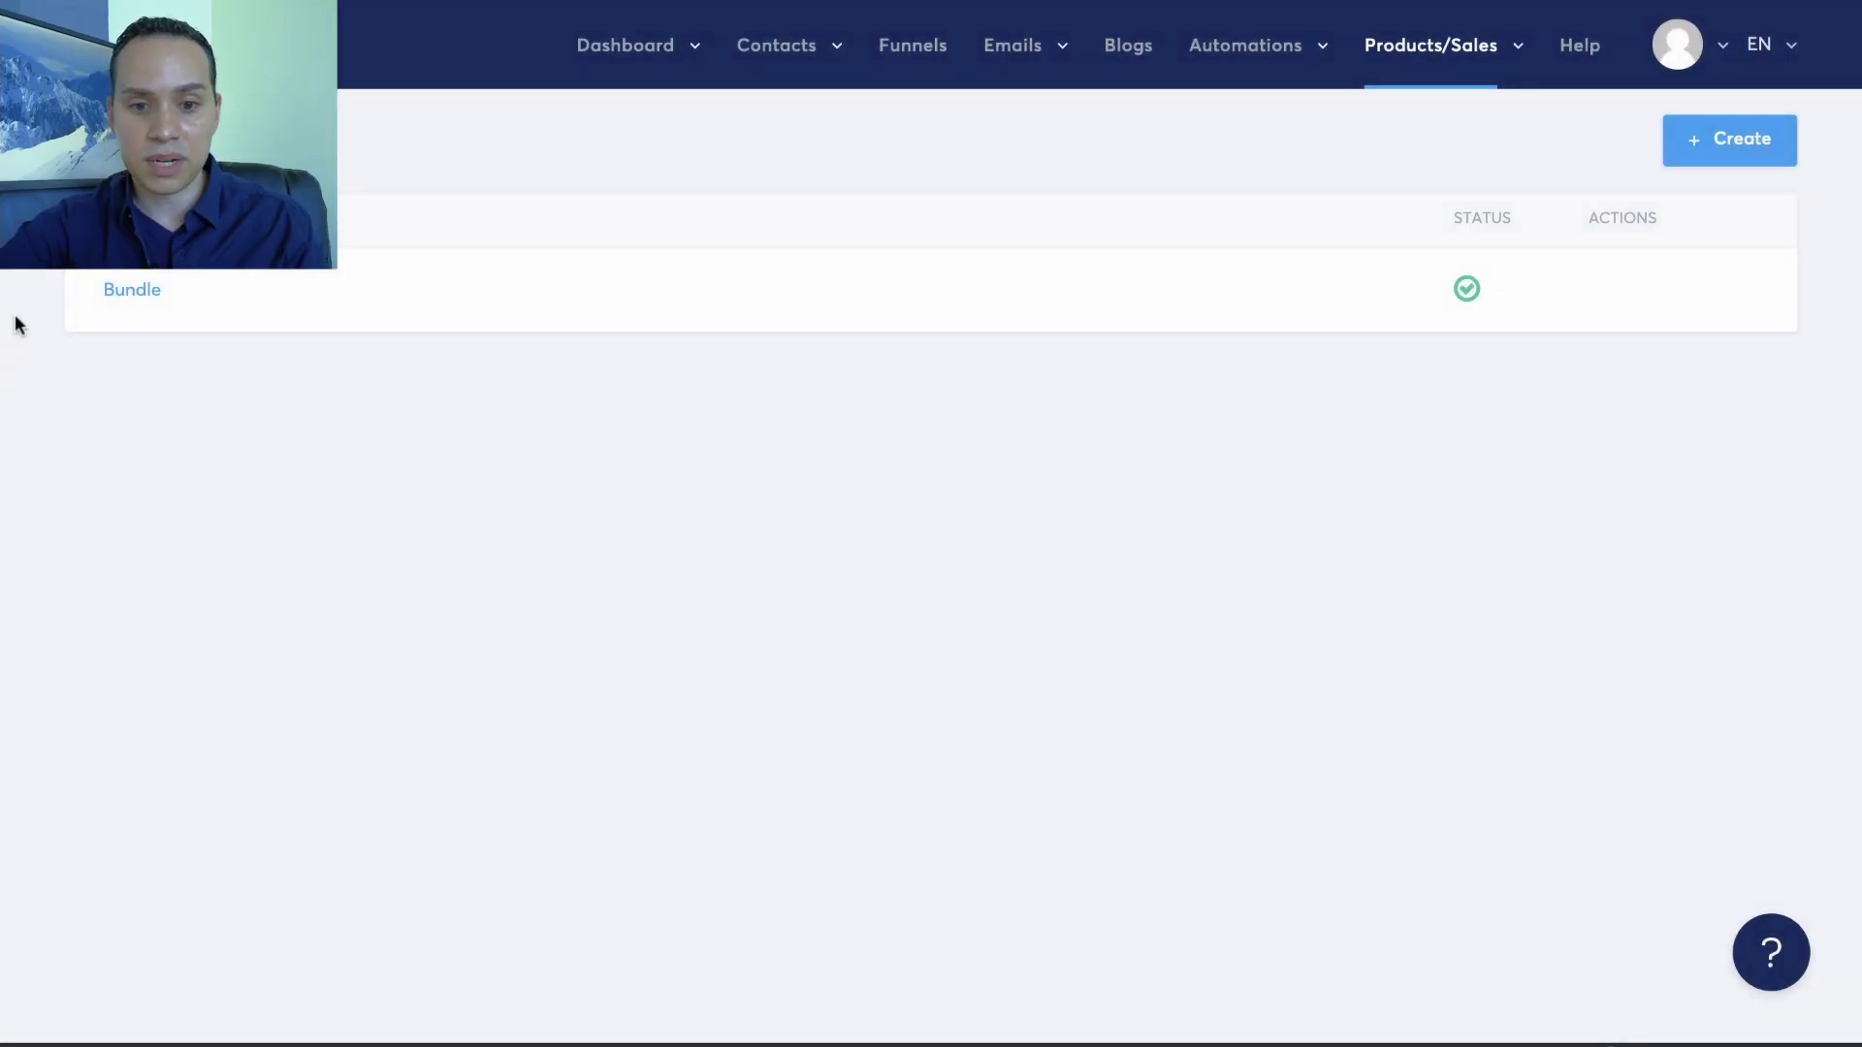
Add the "Facebook Ads Swipe File 2.0" and "SFO DEMO #1" courses to the "Bundle" course bundle.
{"action": "left_click", "coordinate": [213, 296]}
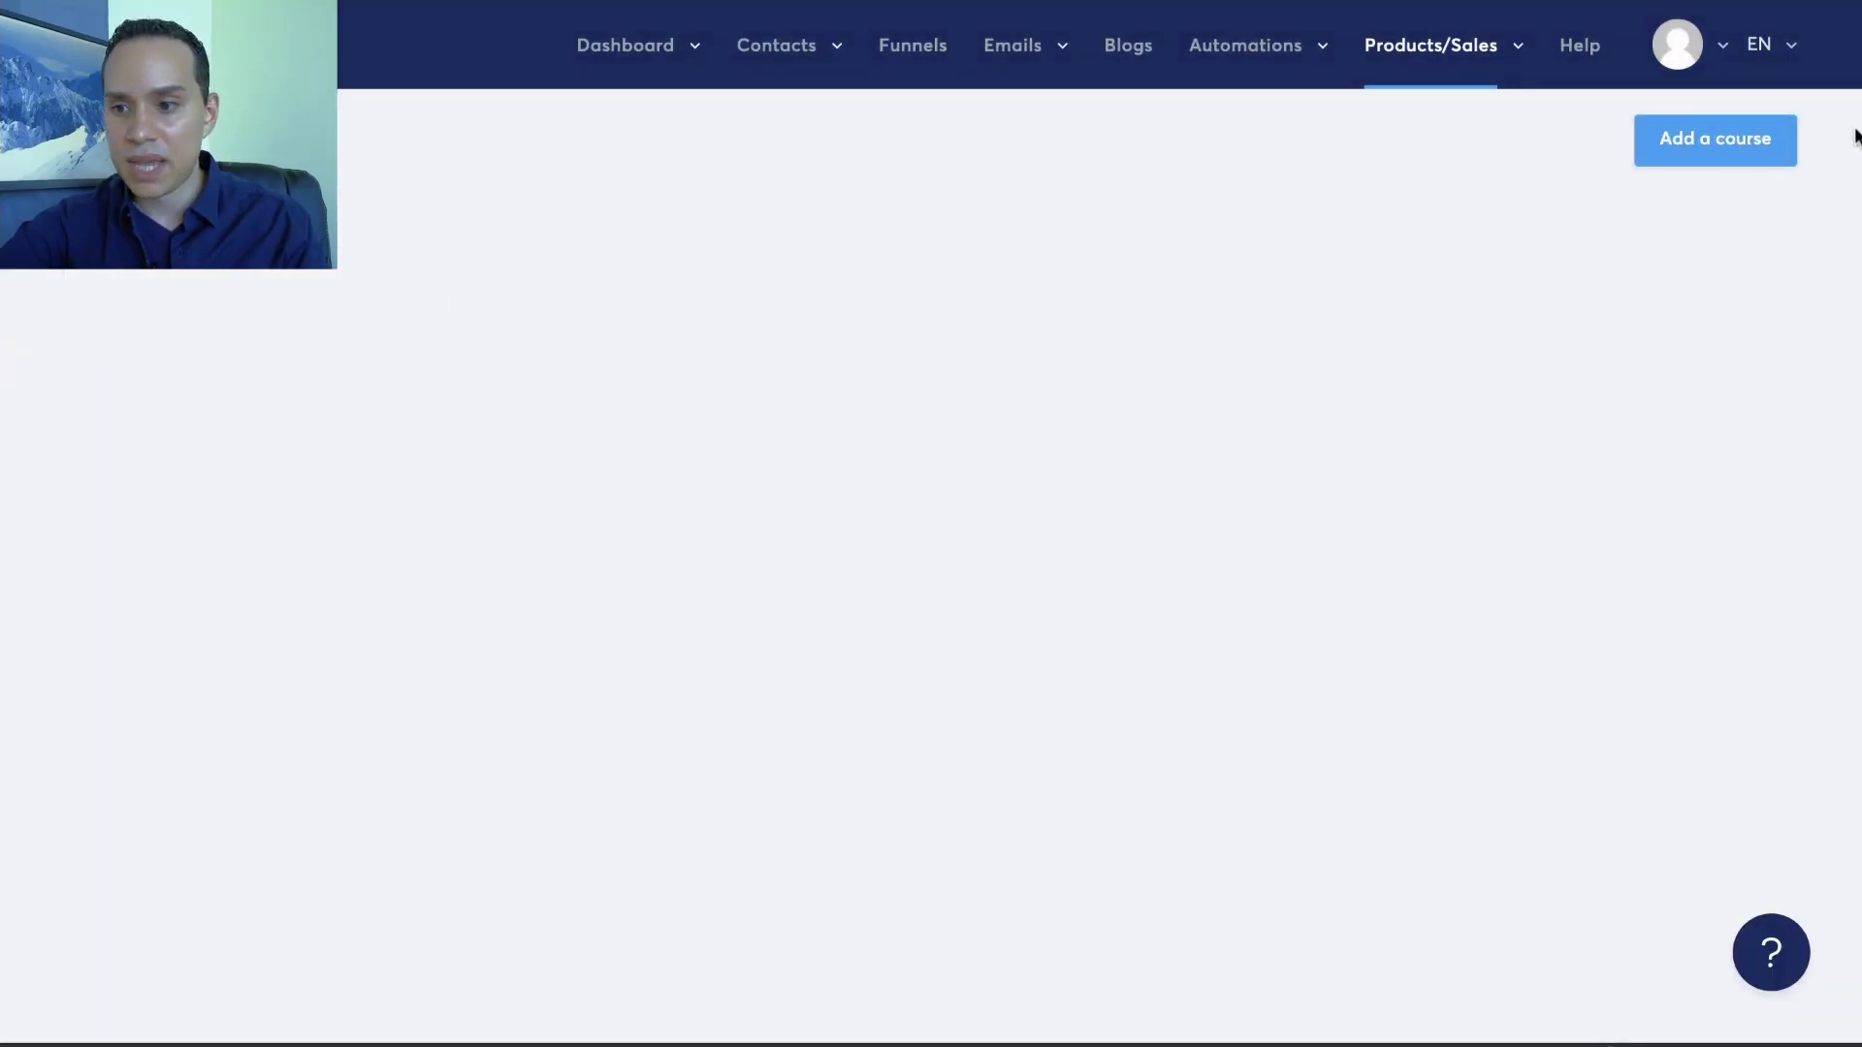
{"action": "left_click", "coordinate": [1696, 153]}
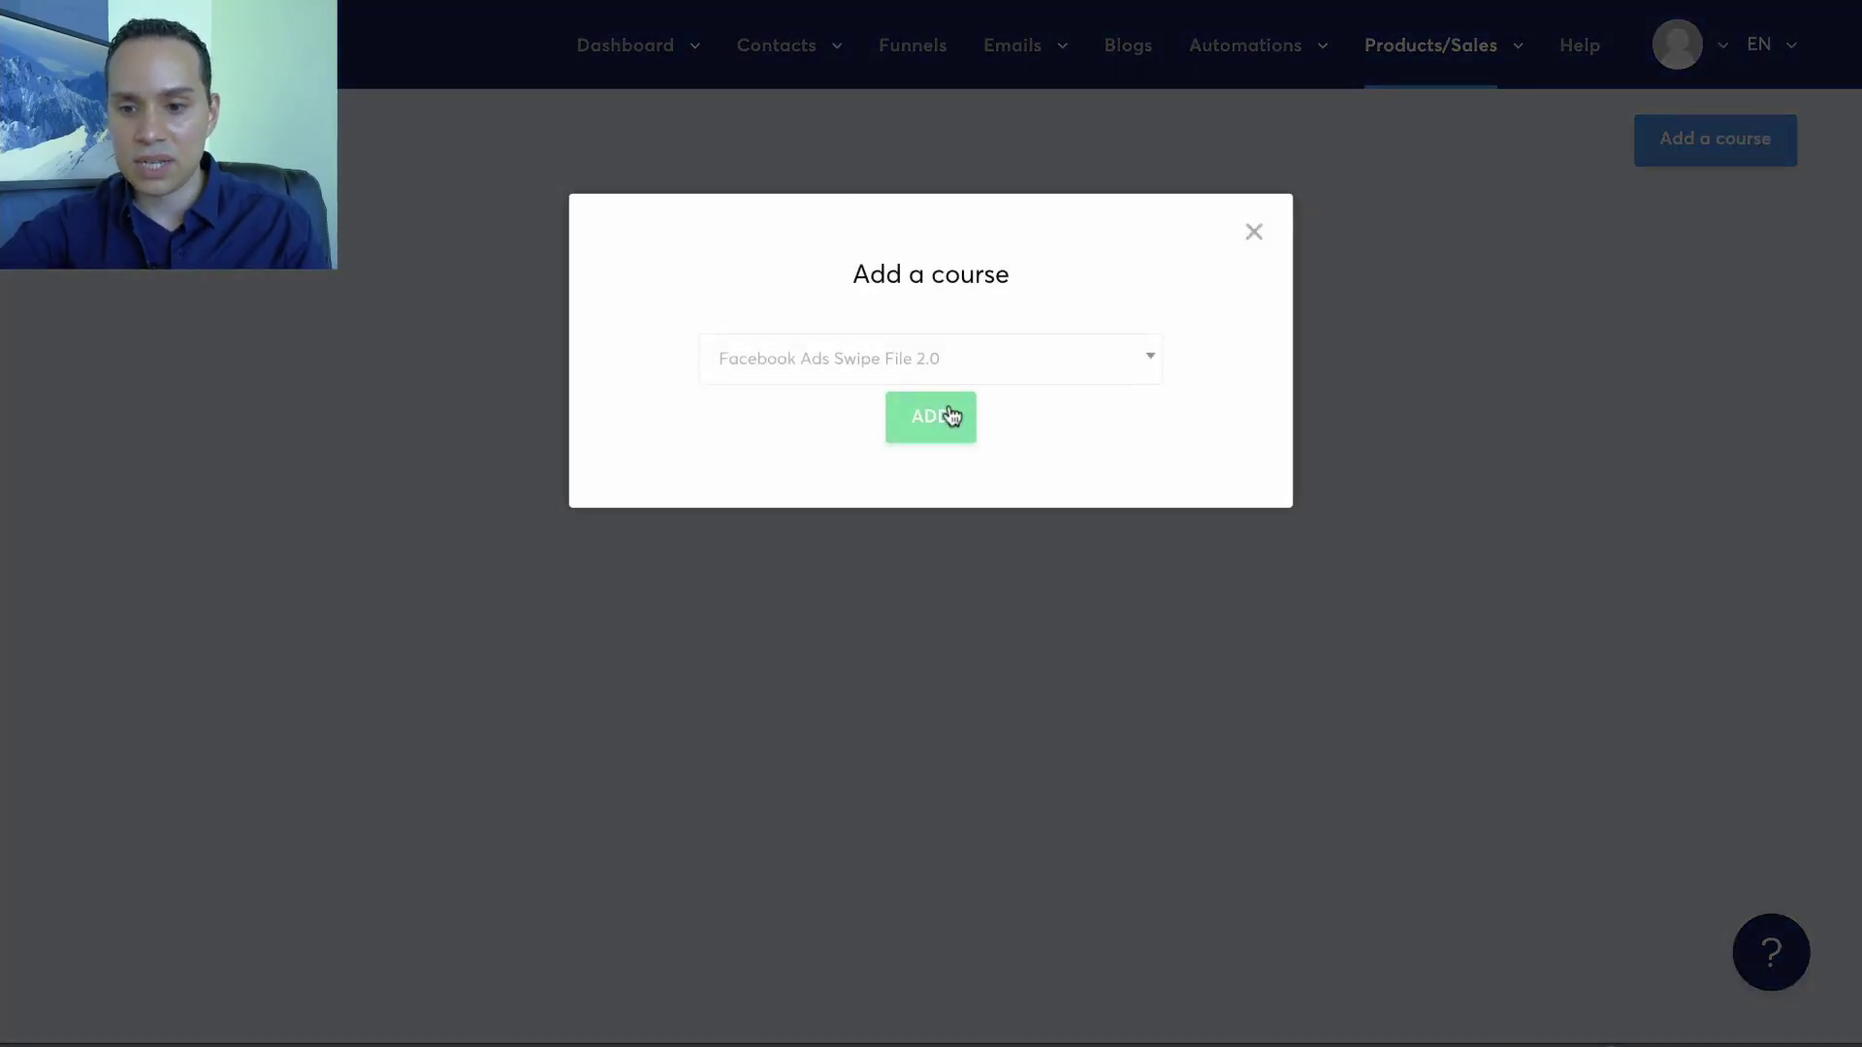
{"action": "left_click", "coordinate": [949, 416]}
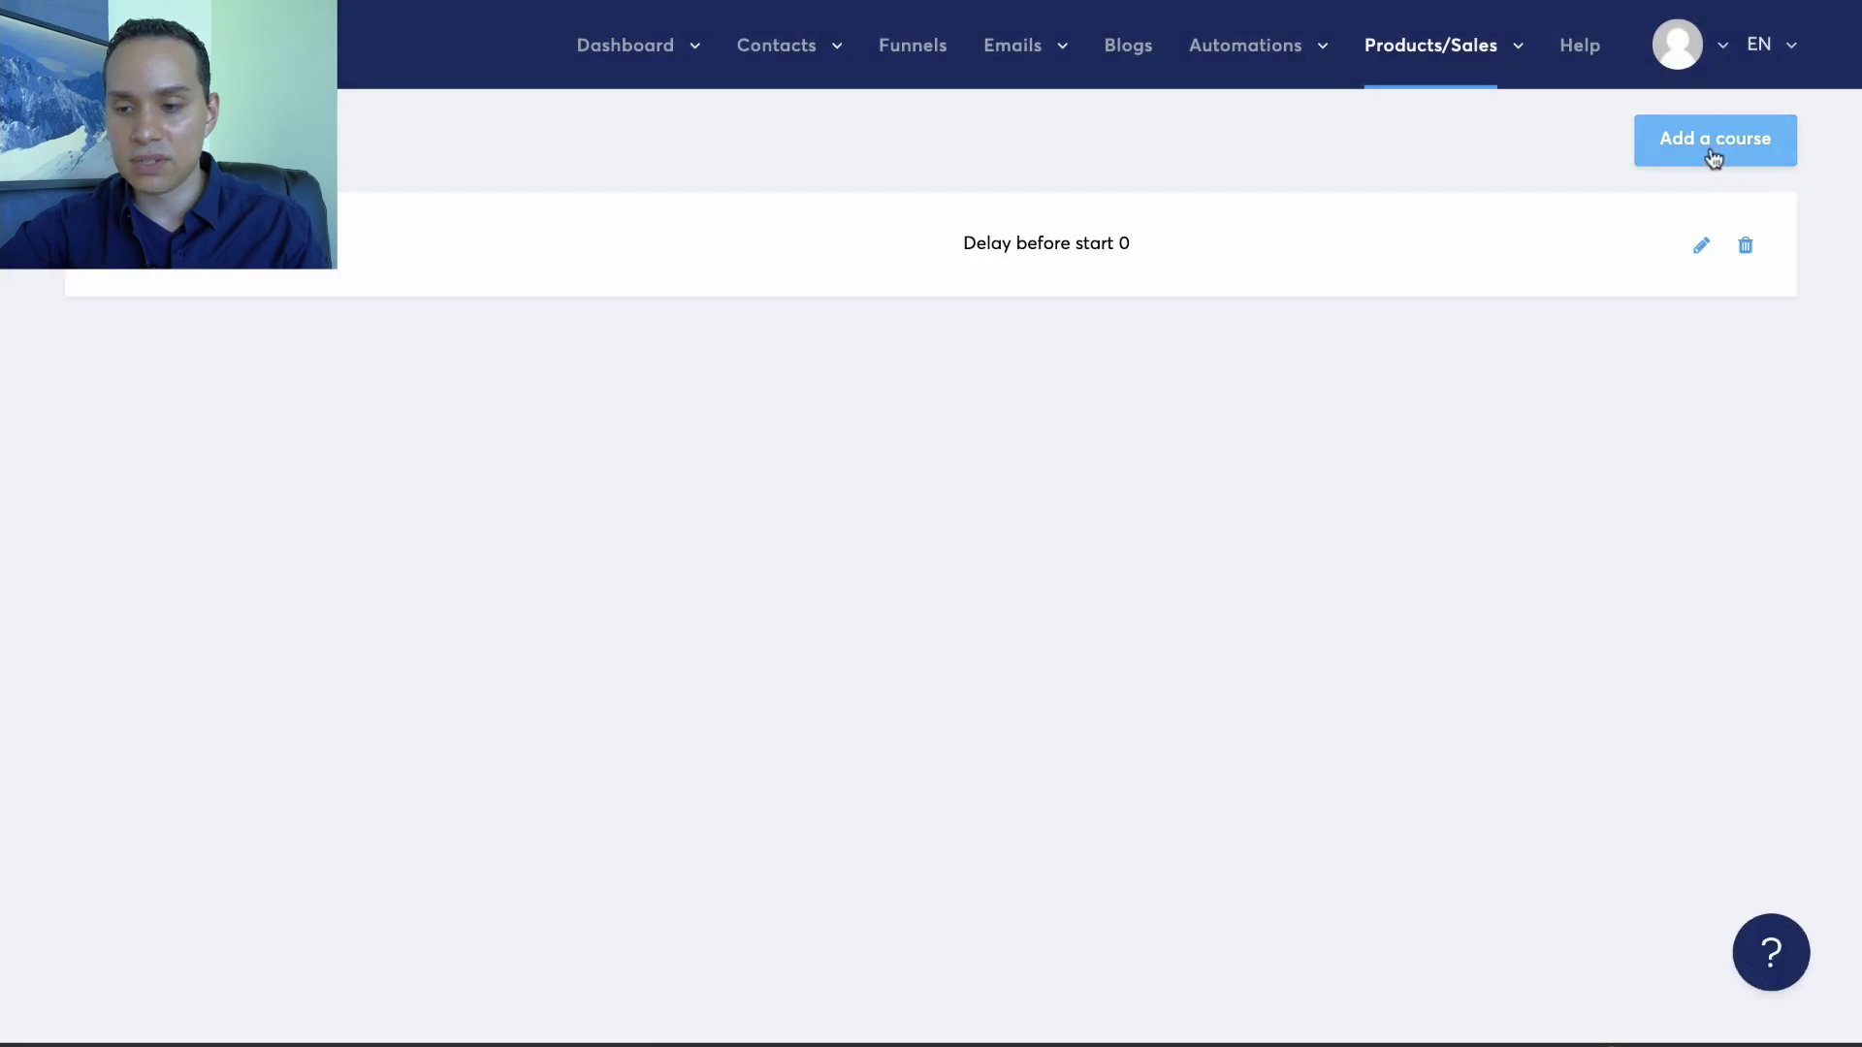
{"action": "left_click", "coordinate": [1714, 156]}
{"action": "left_click", "coordinate": [903, 381]}
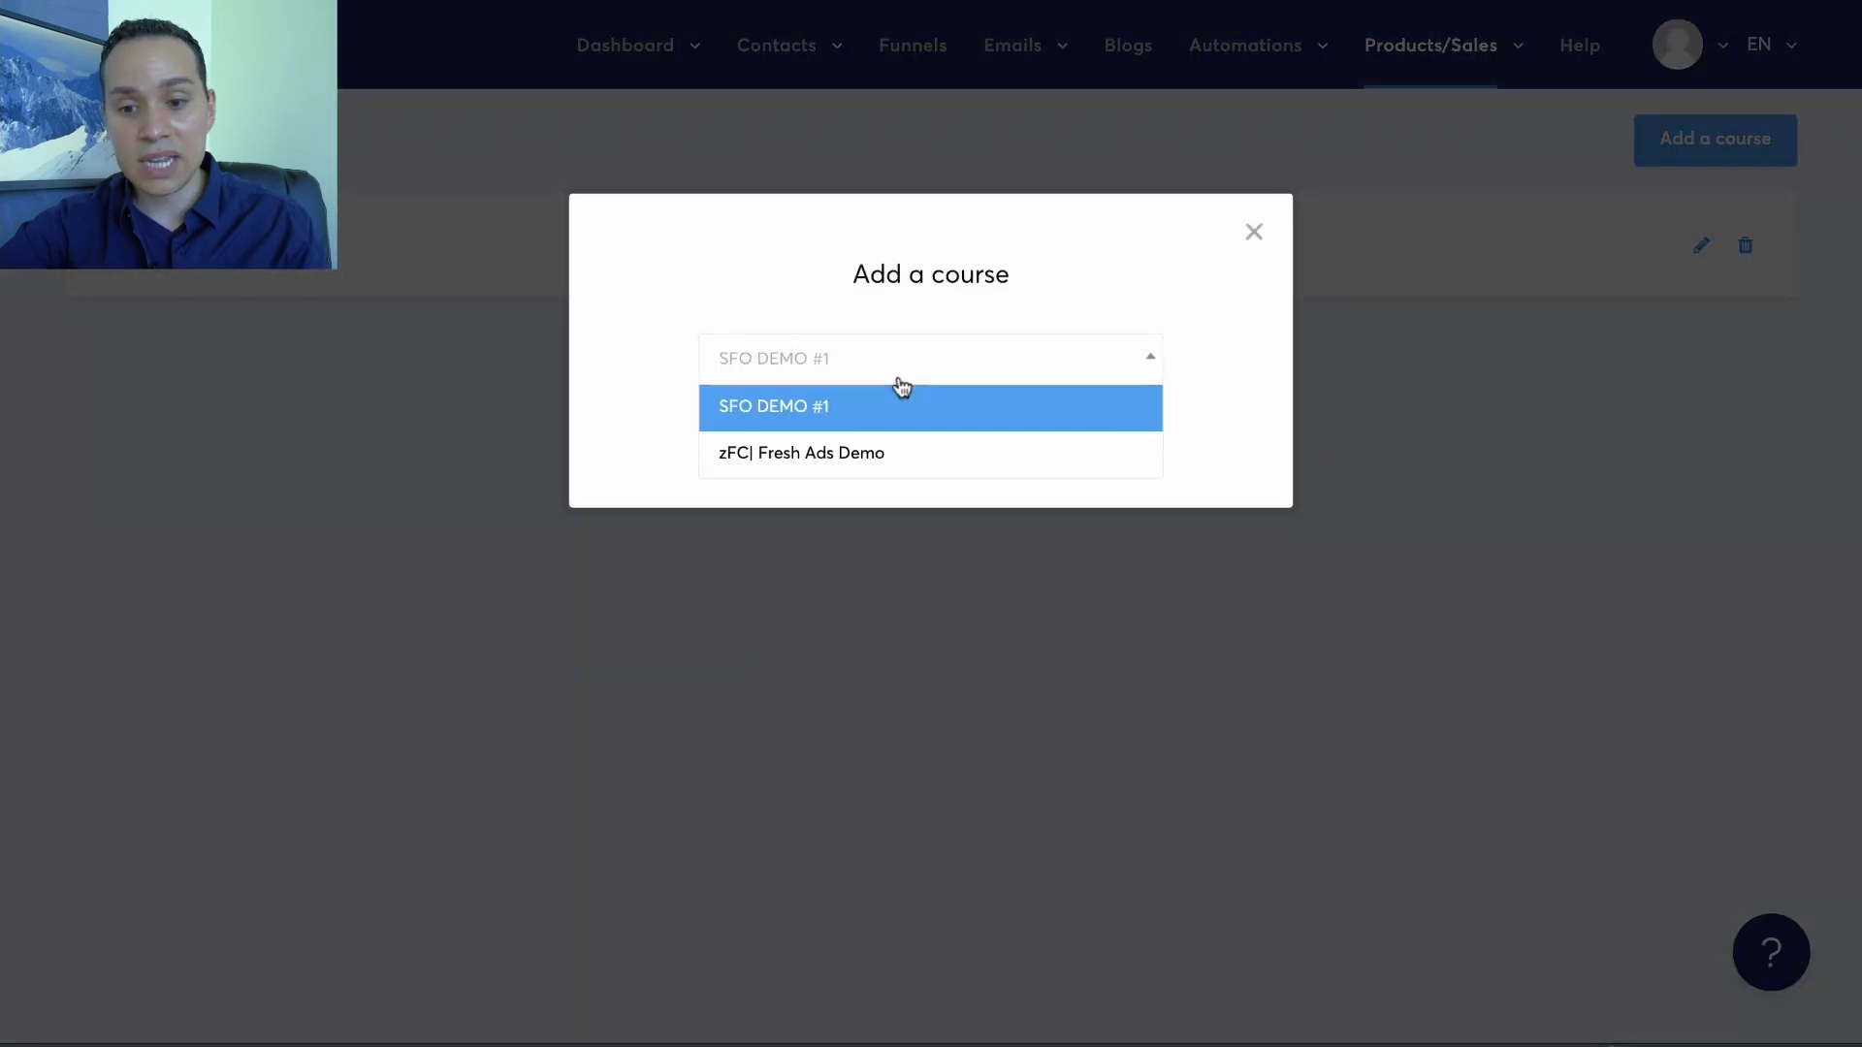
{"action": "left_click", "coordinate": [817, 417]}
{"action": "left_click", "coordinate": [946, 413]}
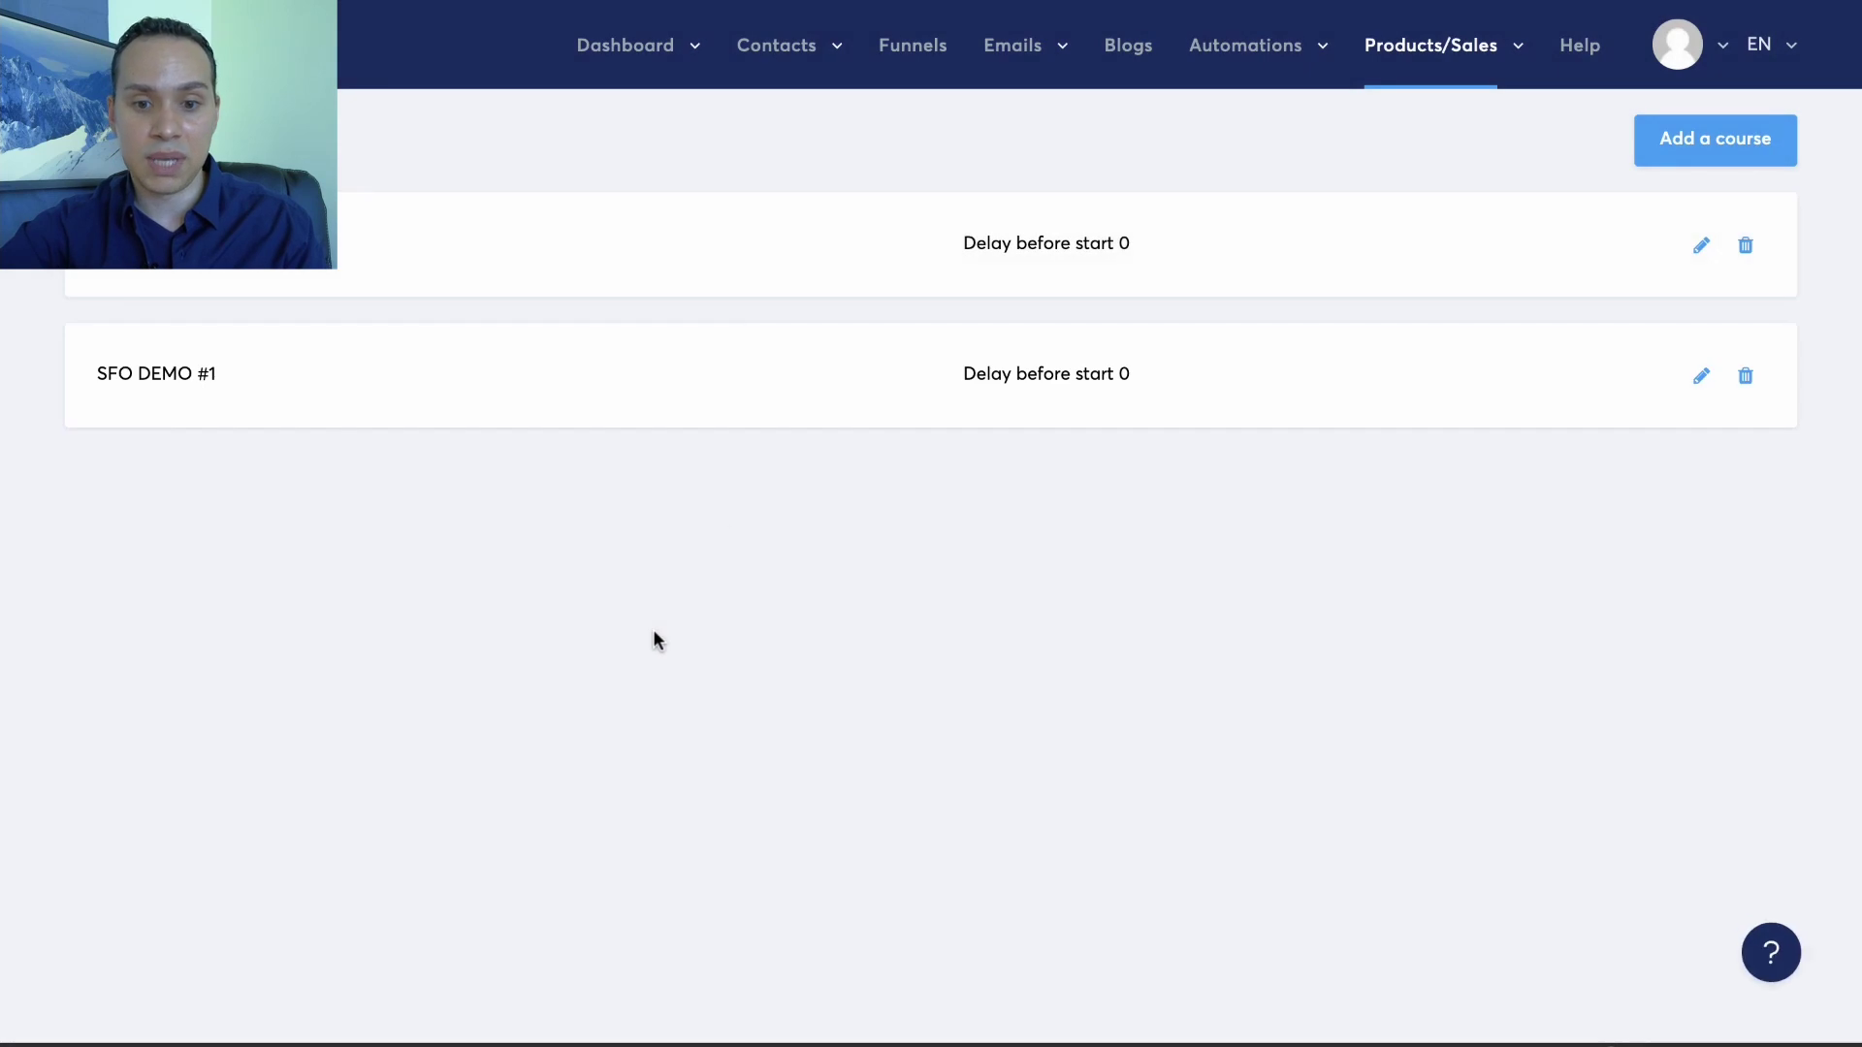
{"action": "mouse_move", "coordinate": [1453, 66]}
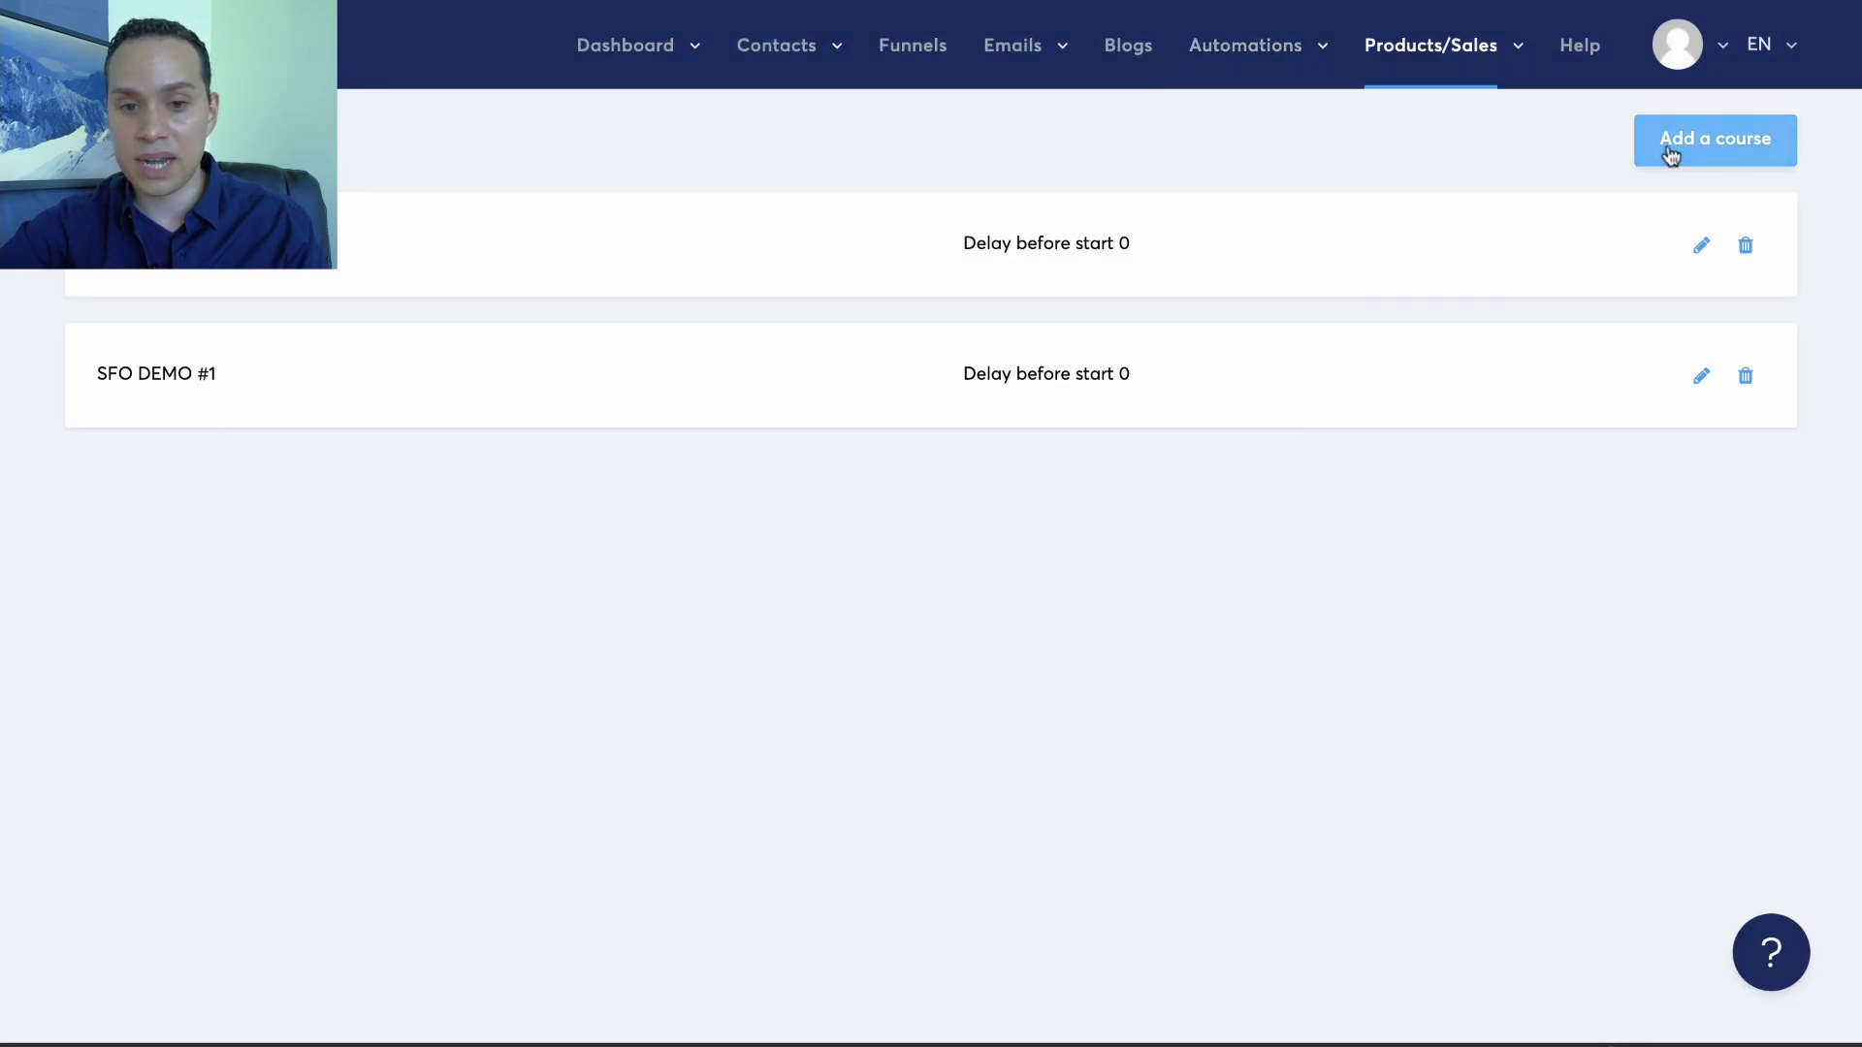